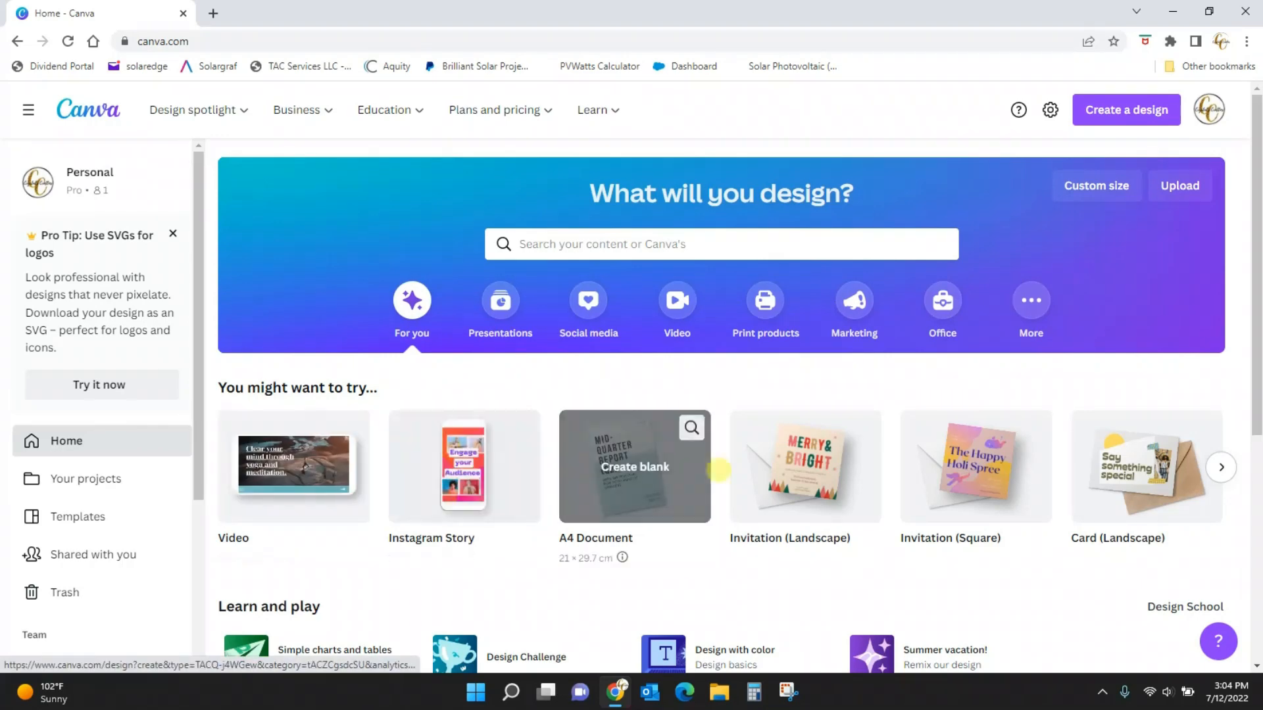
Step: Look over the home page's recent designs and the pages and tools listed in the side navigation
scroll(667, 484, down, 5)
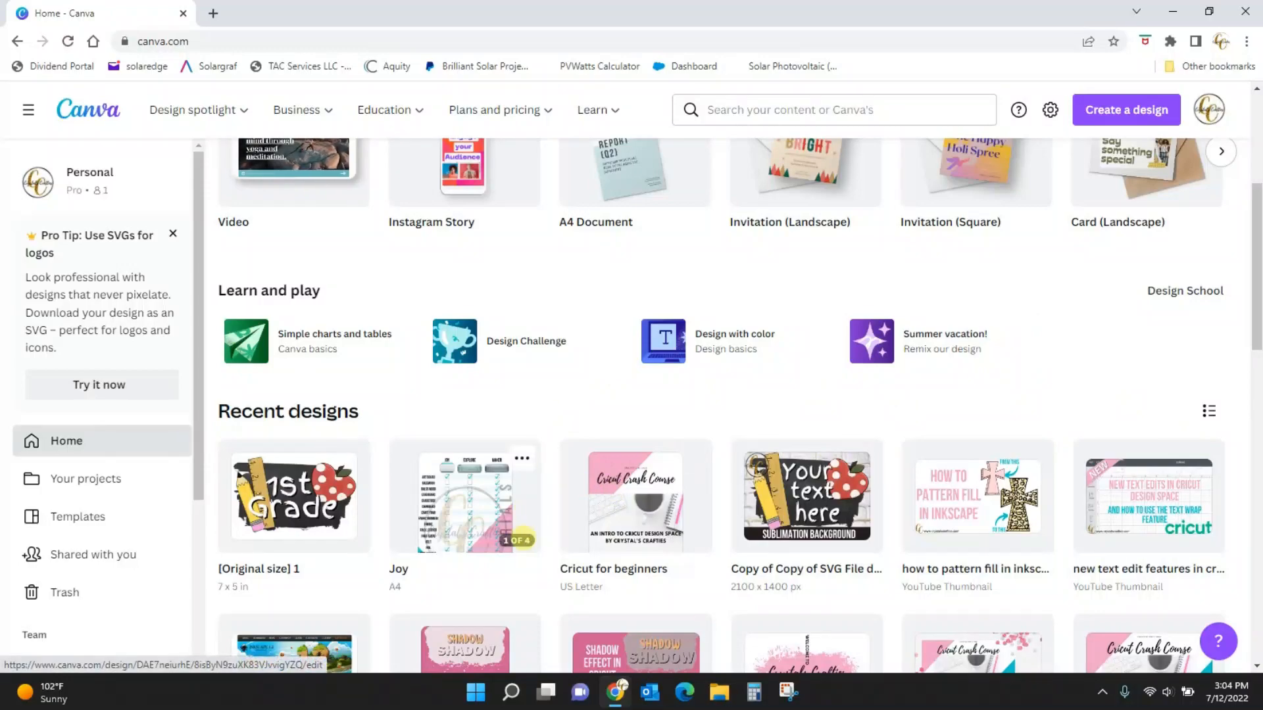
scroll(520, 538, down, 5)
scroll(526, 538, down, 5)
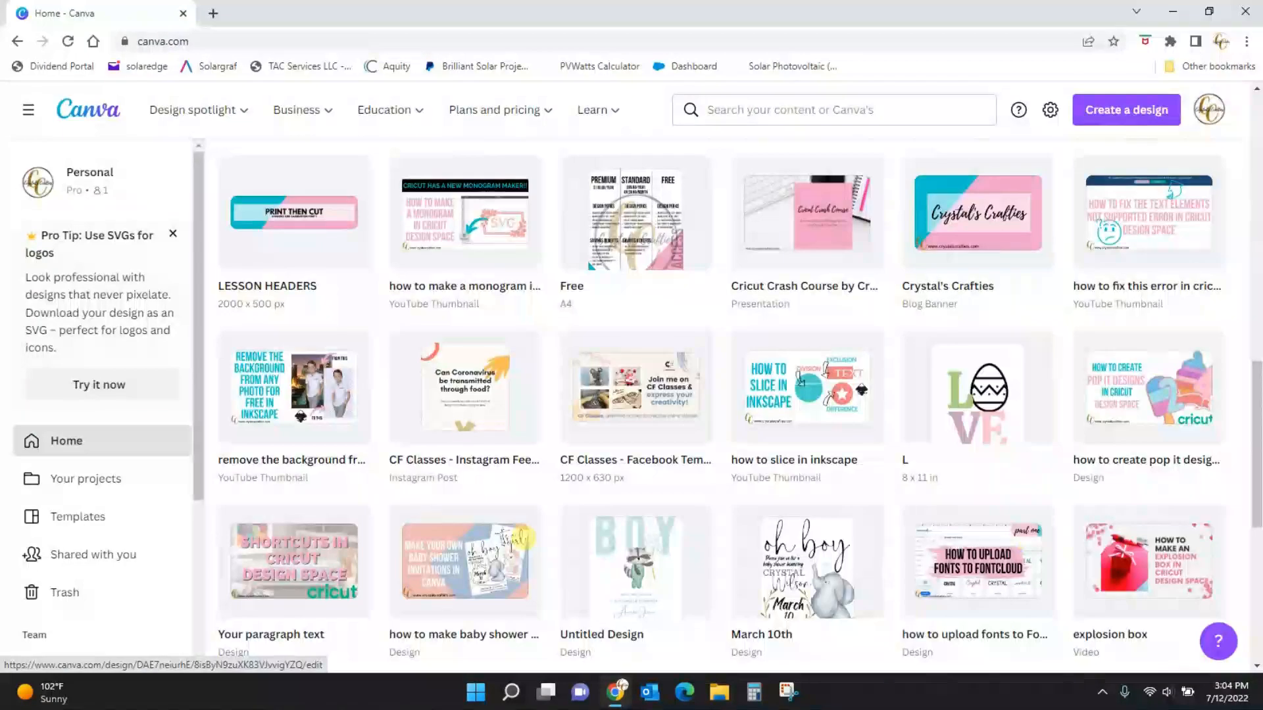
scroll(526, 538, up, 14)
scroll(523, 538, up, 1)
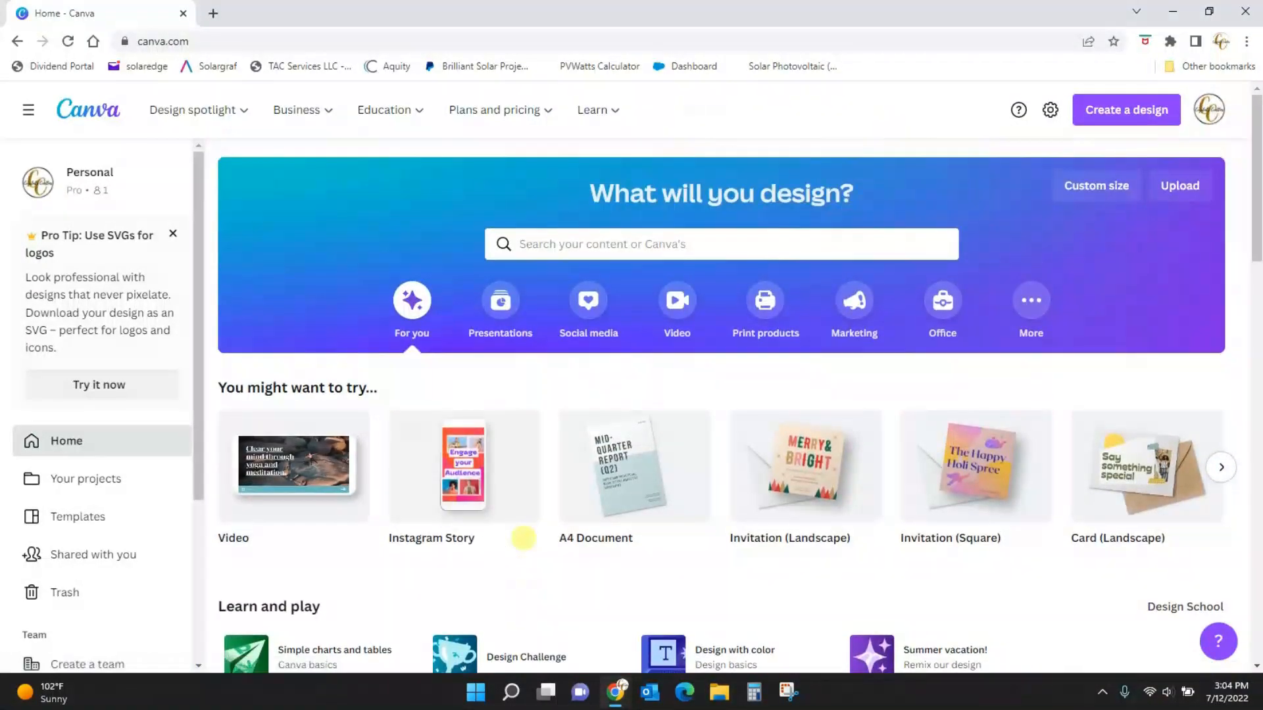
scroll(524, 537, down, 1)
scroll(419, 528, up, 1)
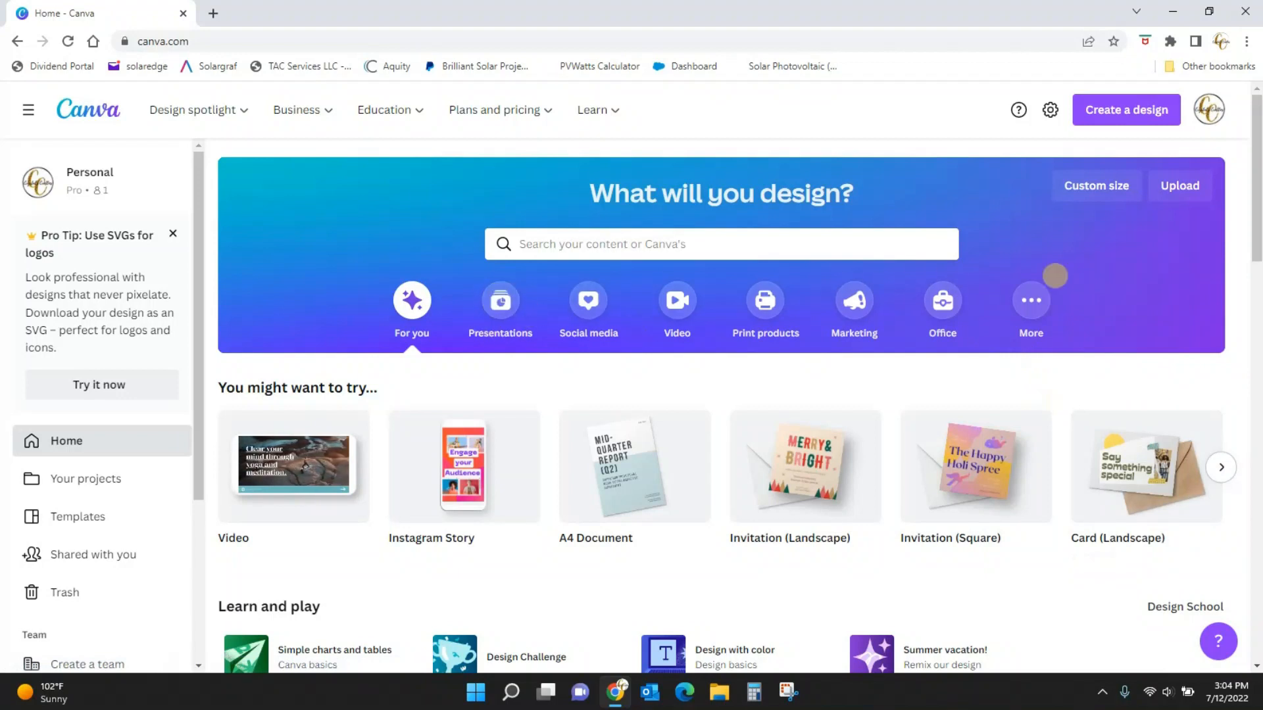
mouse_move(834, 449)
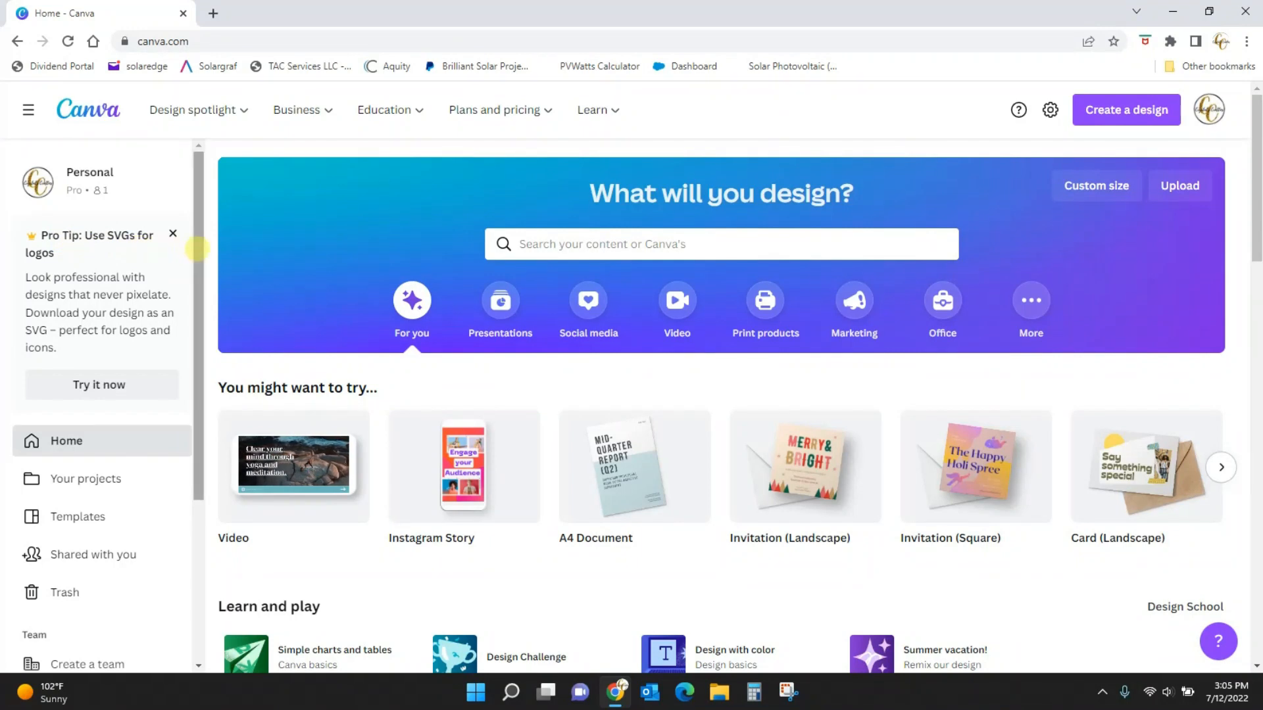
drag(199, 257, 200, 416)
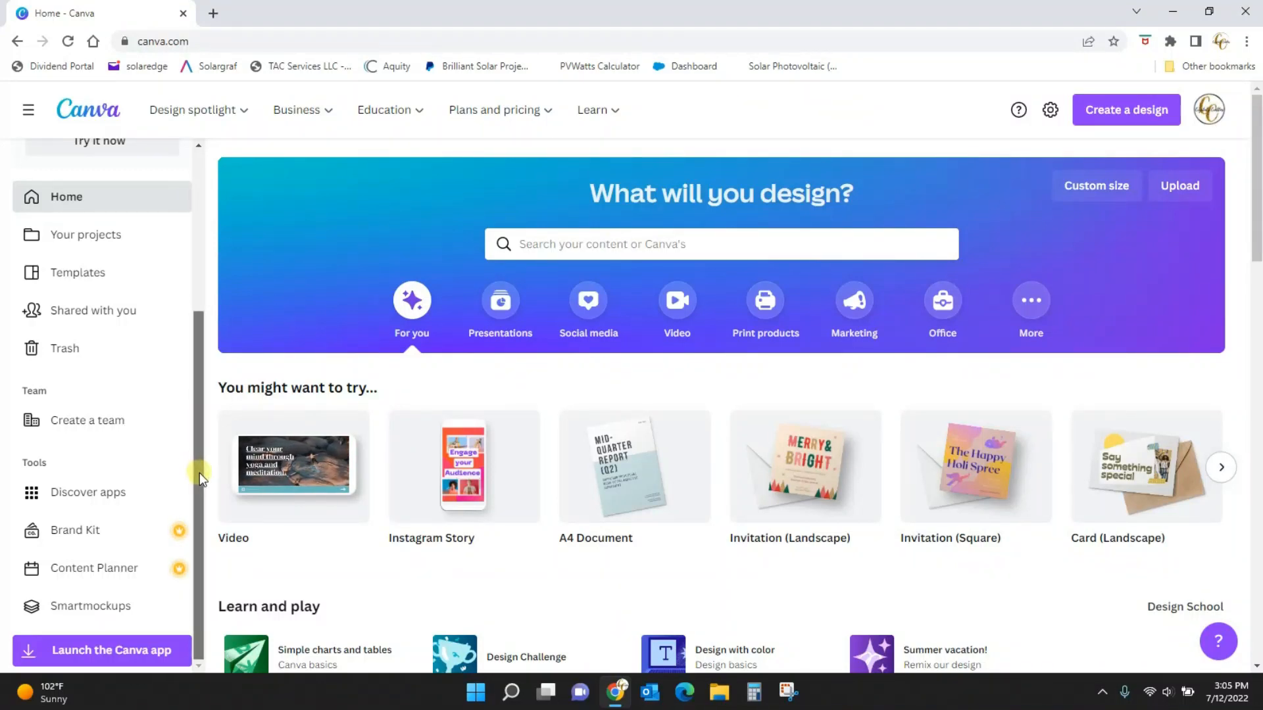
drag(200, 468, 206, 278)
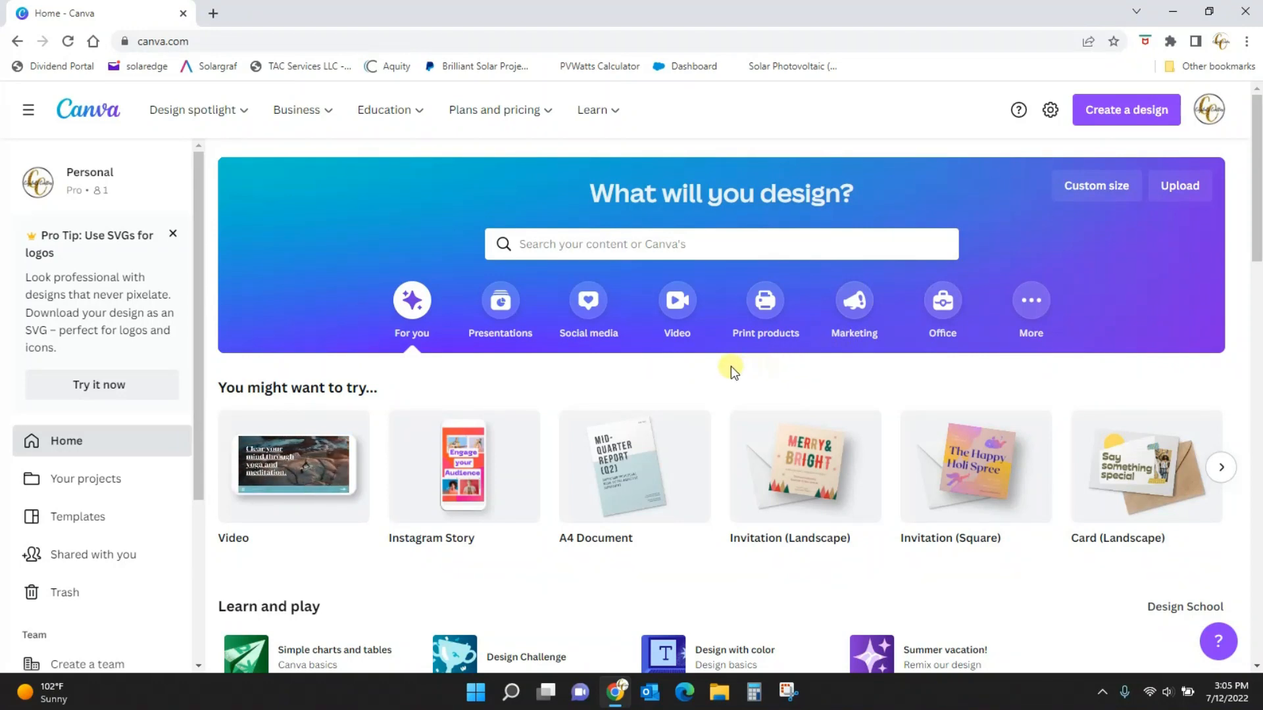
Step: Create a blank 1080 × 1920 px Instagram Story design from the social media formats
click(588, 312)
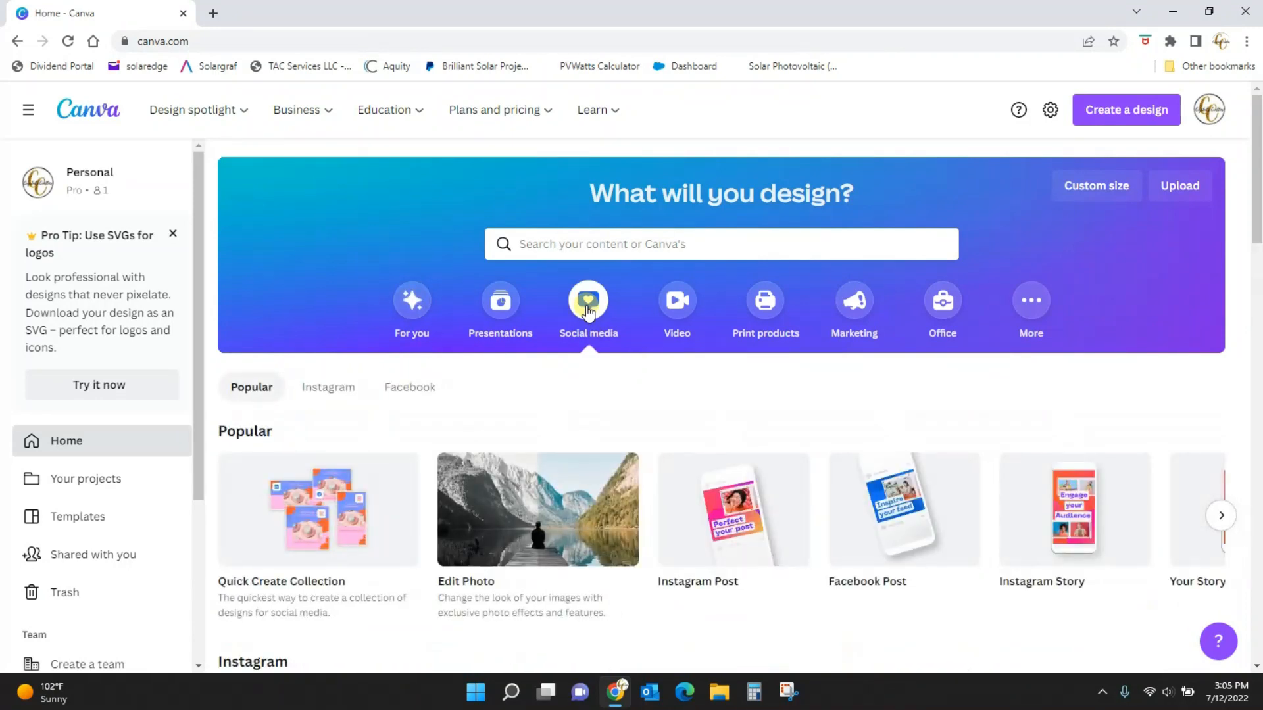
mouse_move(1126, 526)
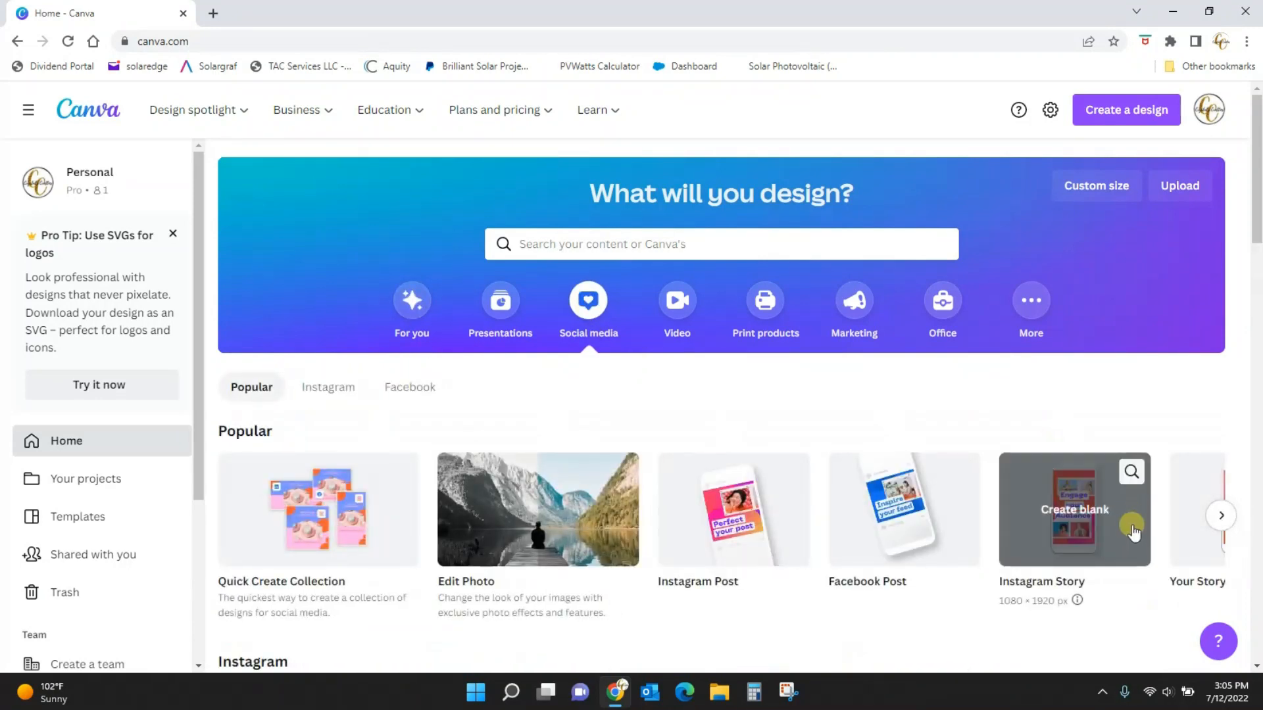
click(1073, 543)
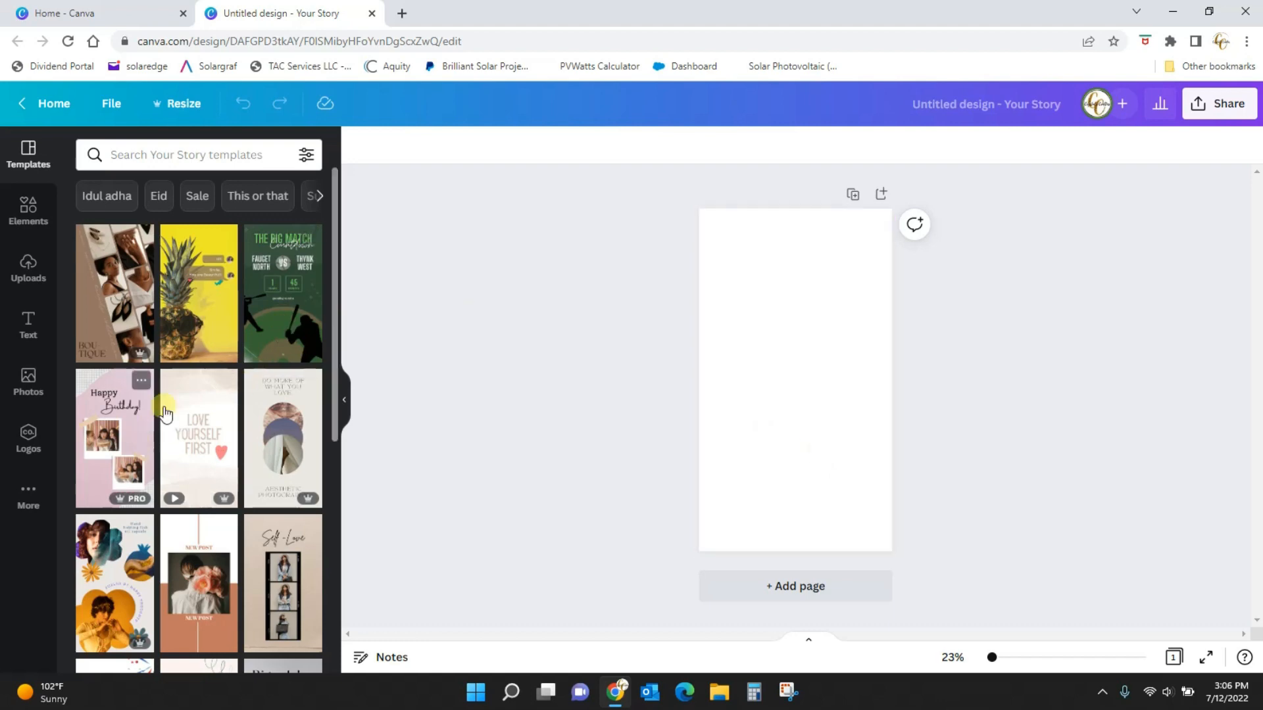
Step: Browse the story templates and search them for "sale"
scroll(189, 359, down, 3)
scroll(187, 358, down, 10)
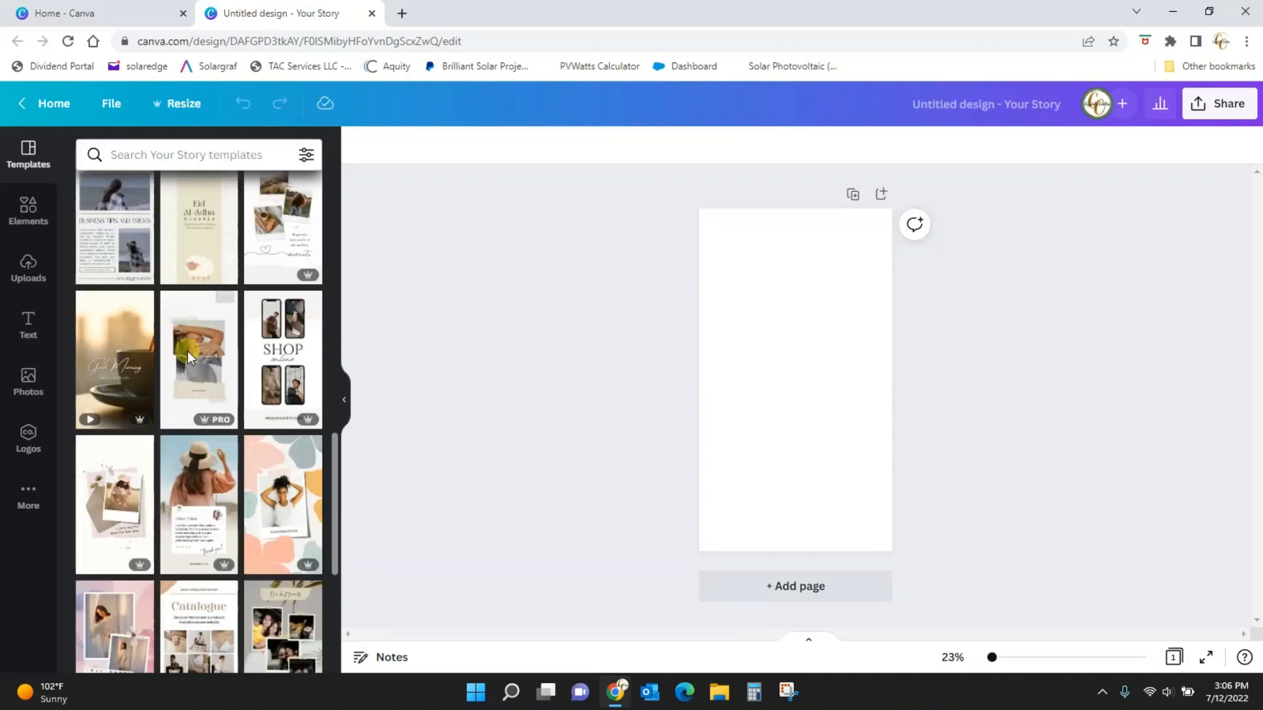
scroll(187, 355, down, 2)
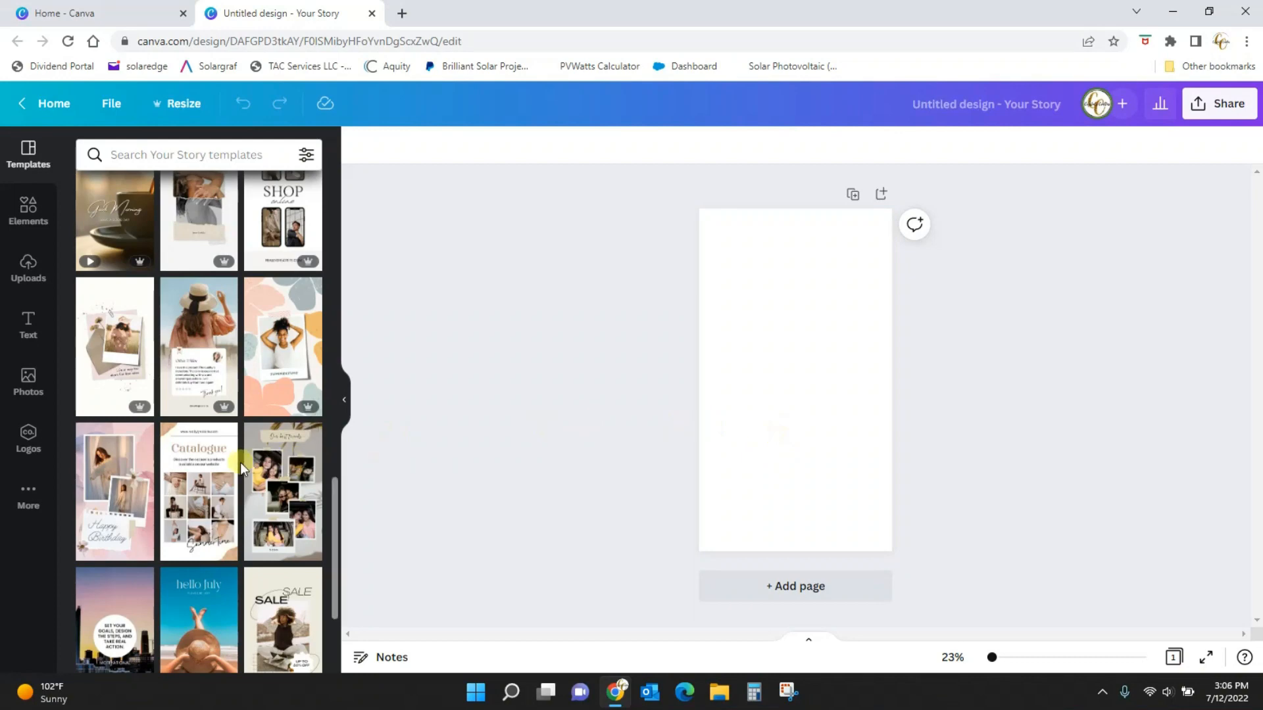
scroll(240, 463, down, 1)
scroll(239, 463, down, 2)
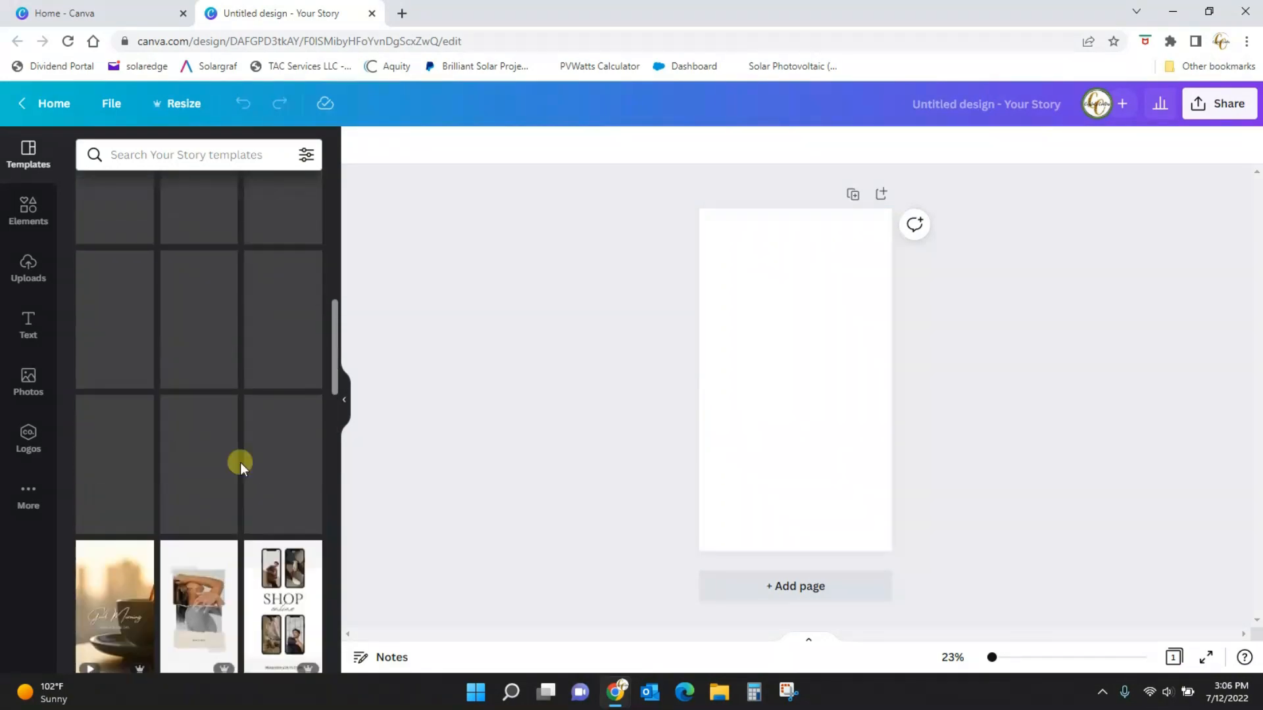
scroll(239, 463, up, 5)
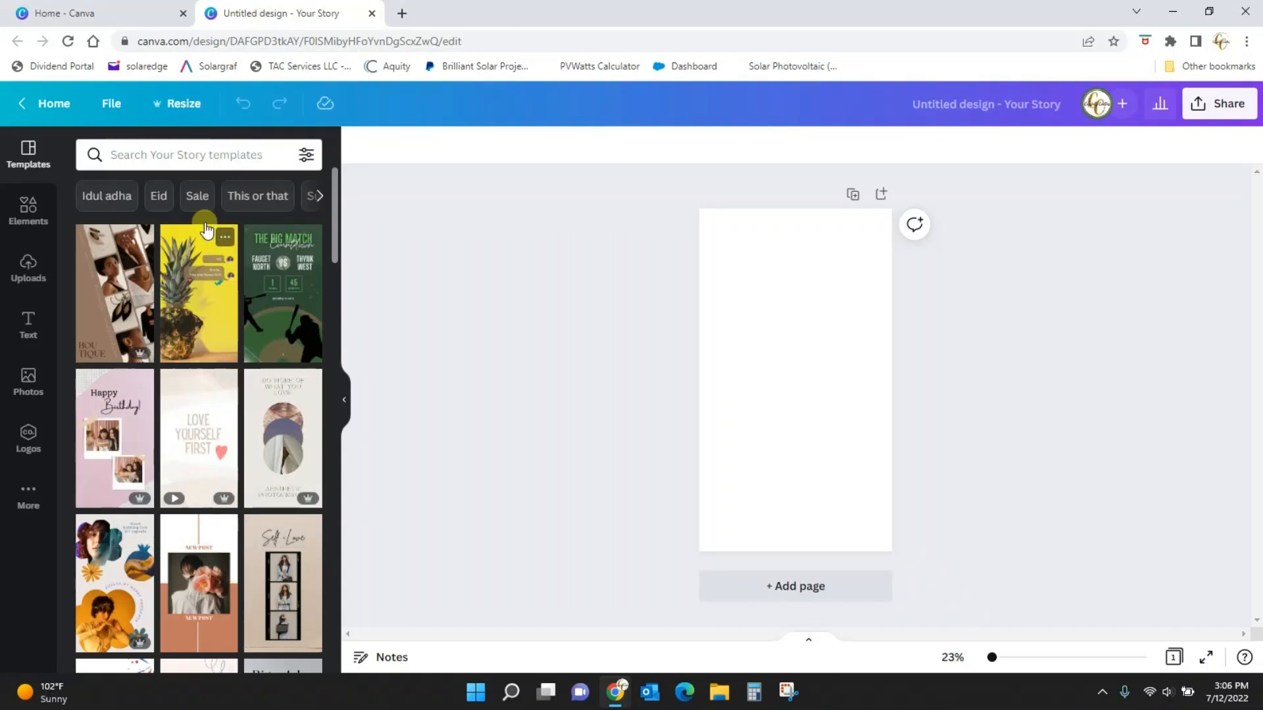
click(184, 158)
text(sale)
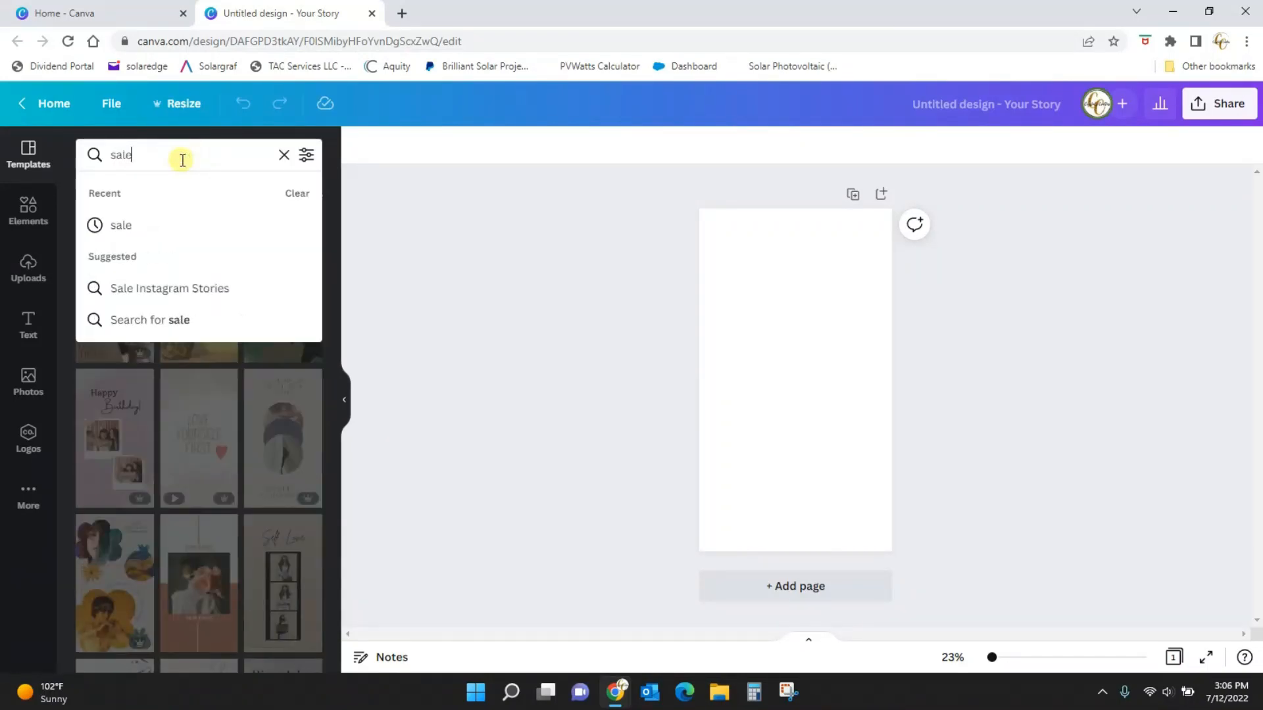
key(Return)
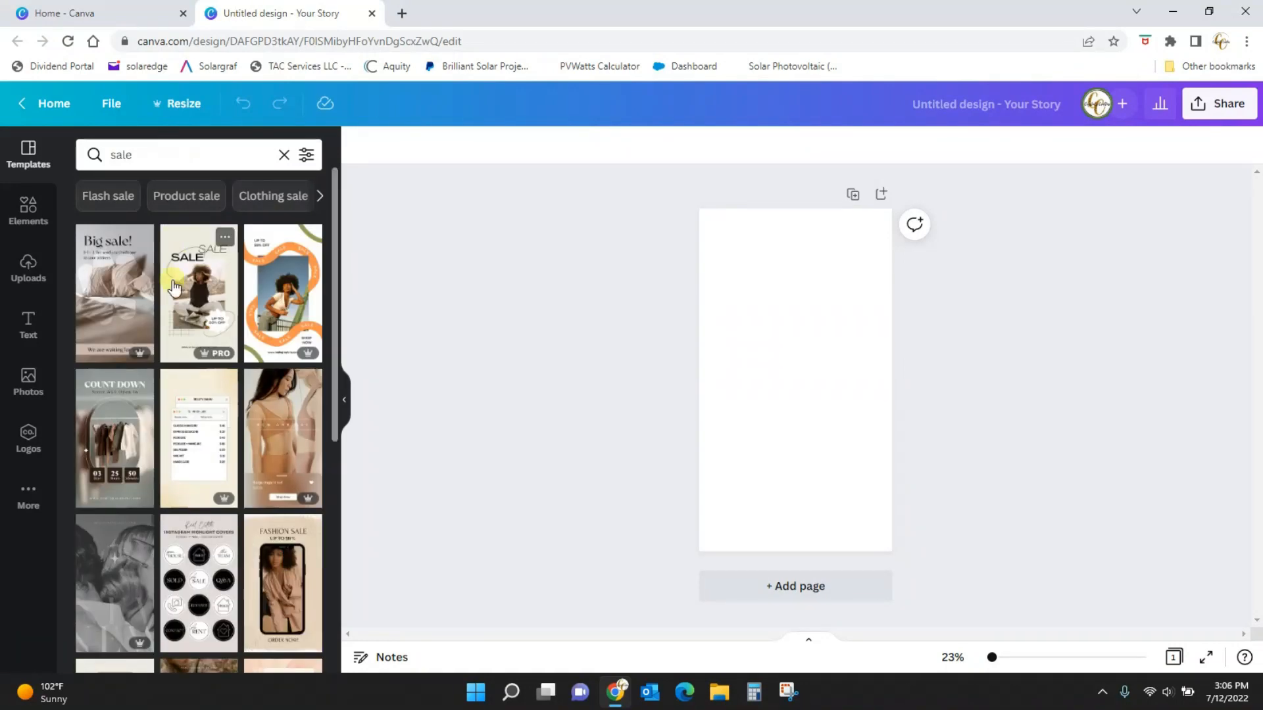
Step: Apply the "Shop now" template with repeated SALE text on a pink circle to the blank page
scroll(169, 289, down, 4)
scroll(169, 304, down, 3)
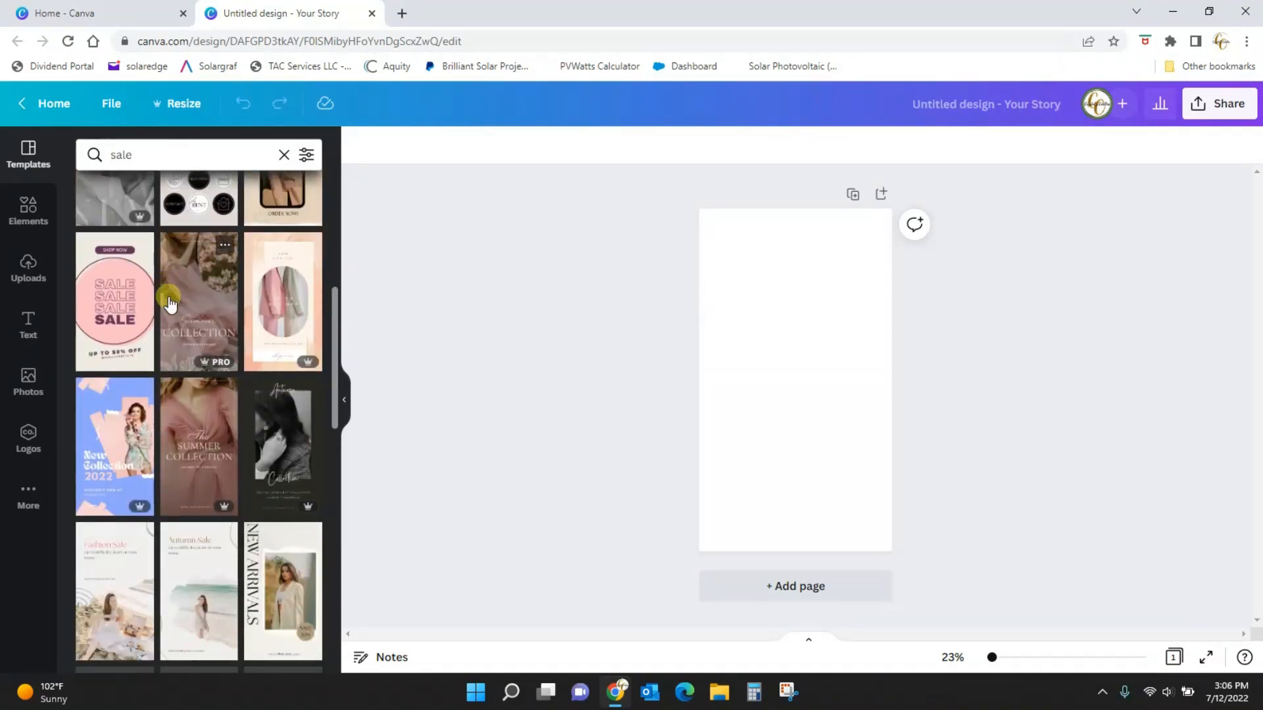
scroll(169, 304, up, 4)
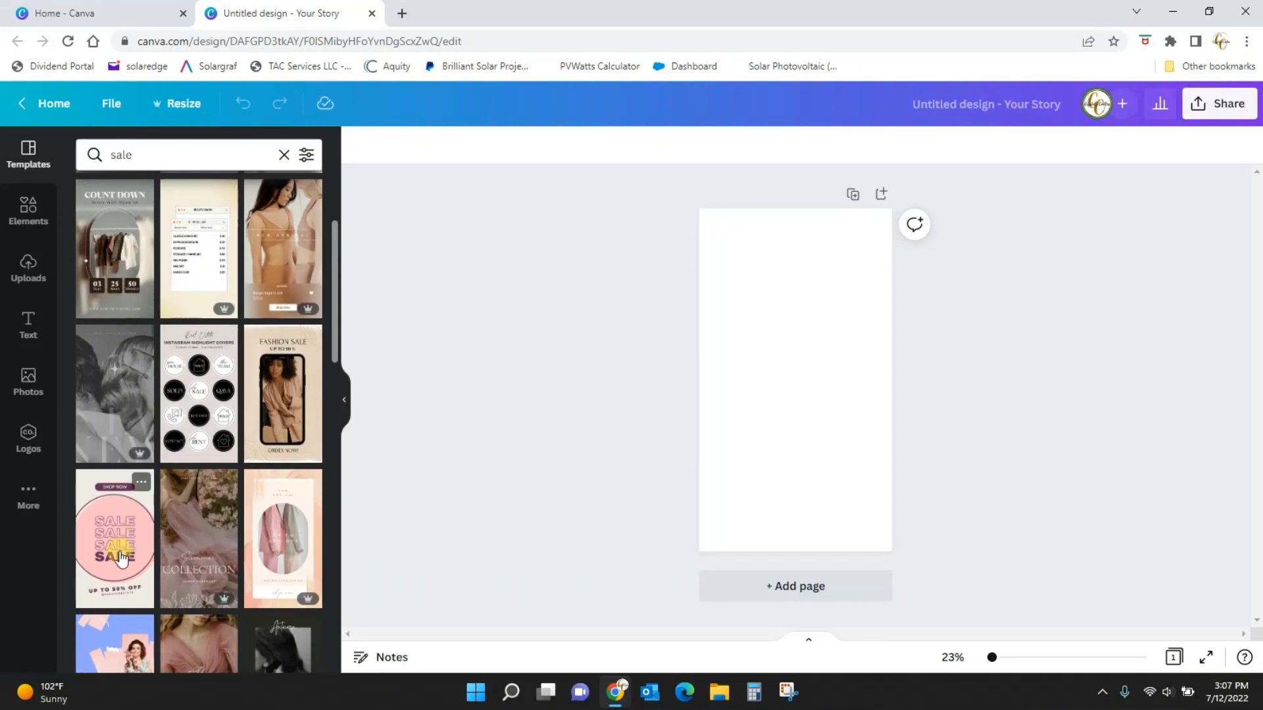
mouse_move(217, 603)
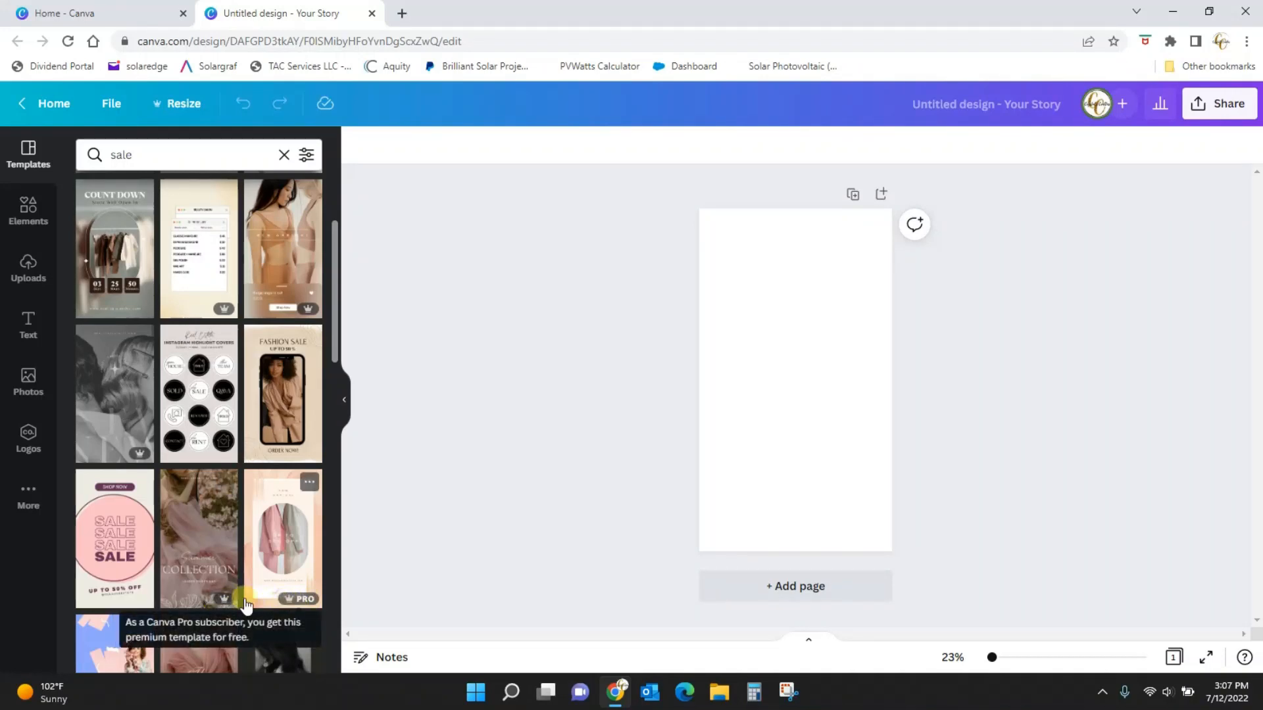
click(110, 543)
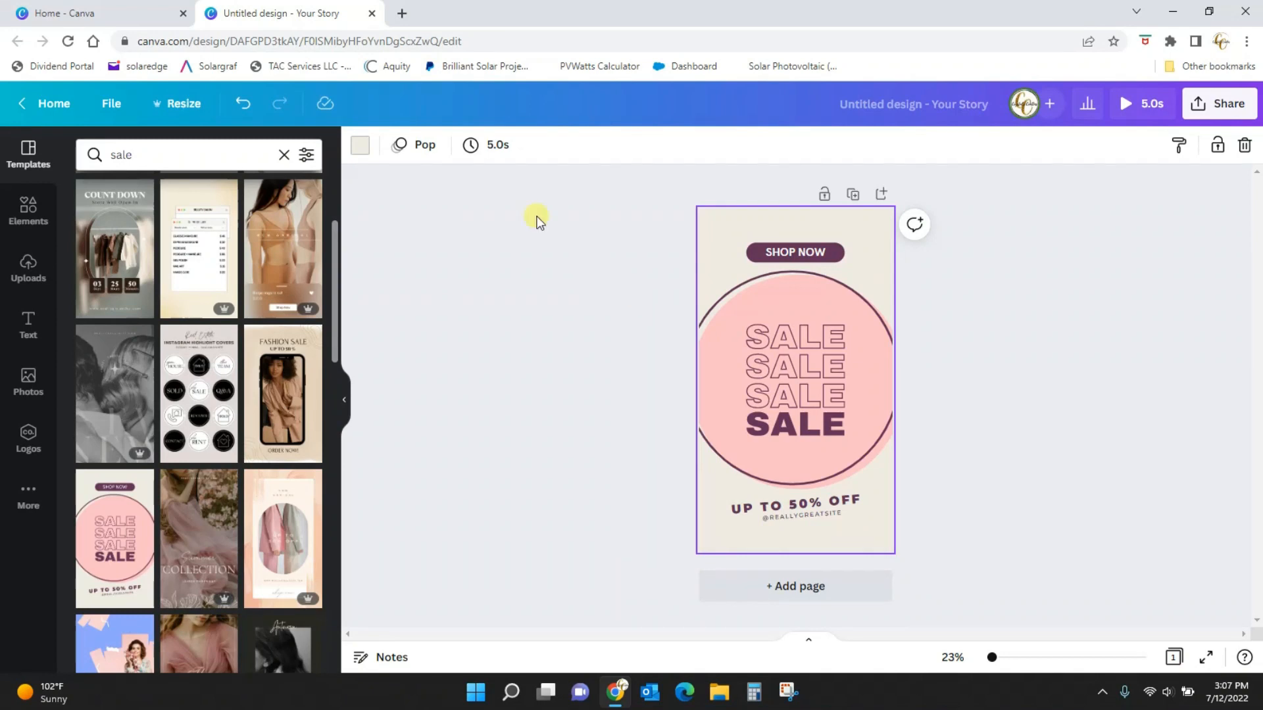
Step: Make the page background white and recolour the circle graphic with the brand pink fill and brand teal outline
click(361, 155)
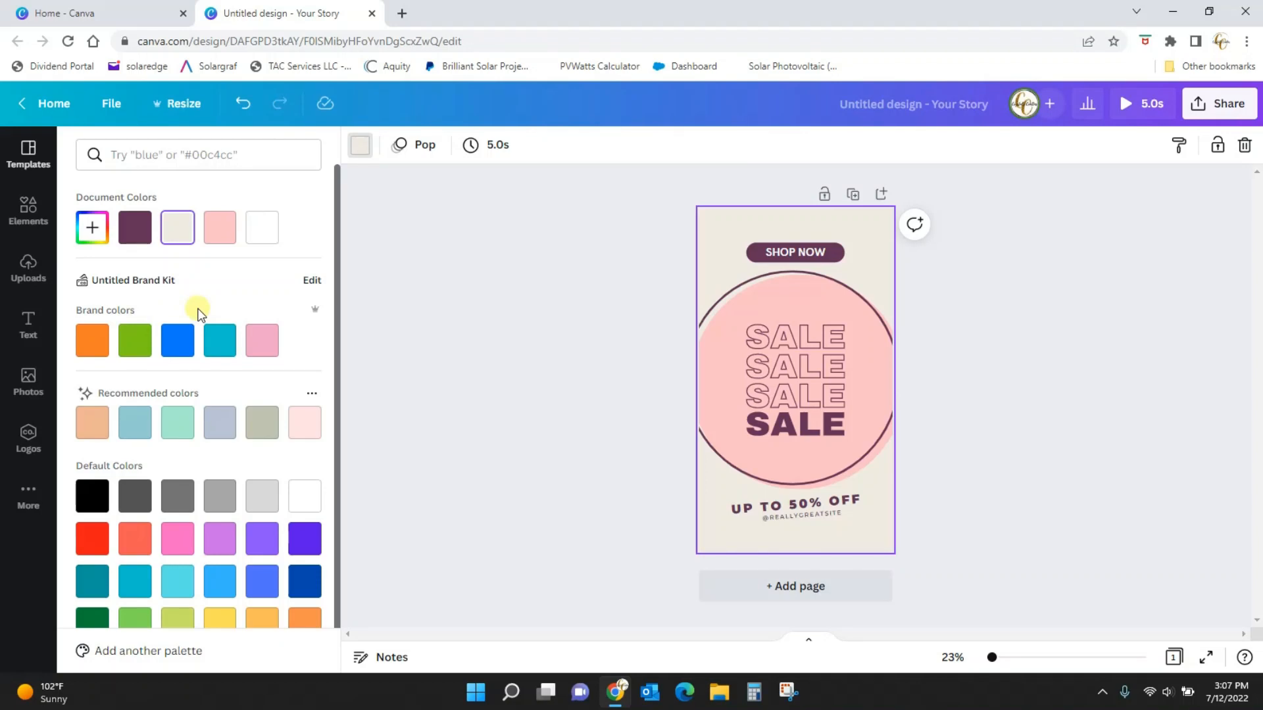
click(267, 230)
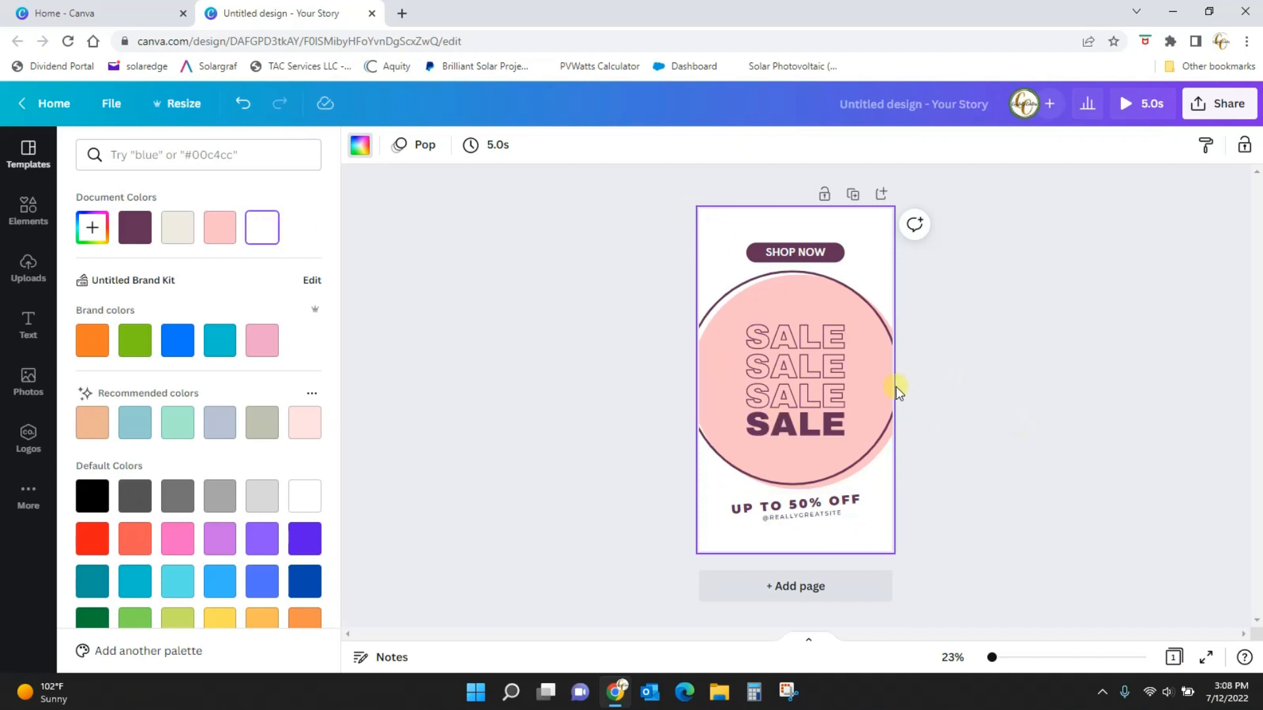
click(867, 391)
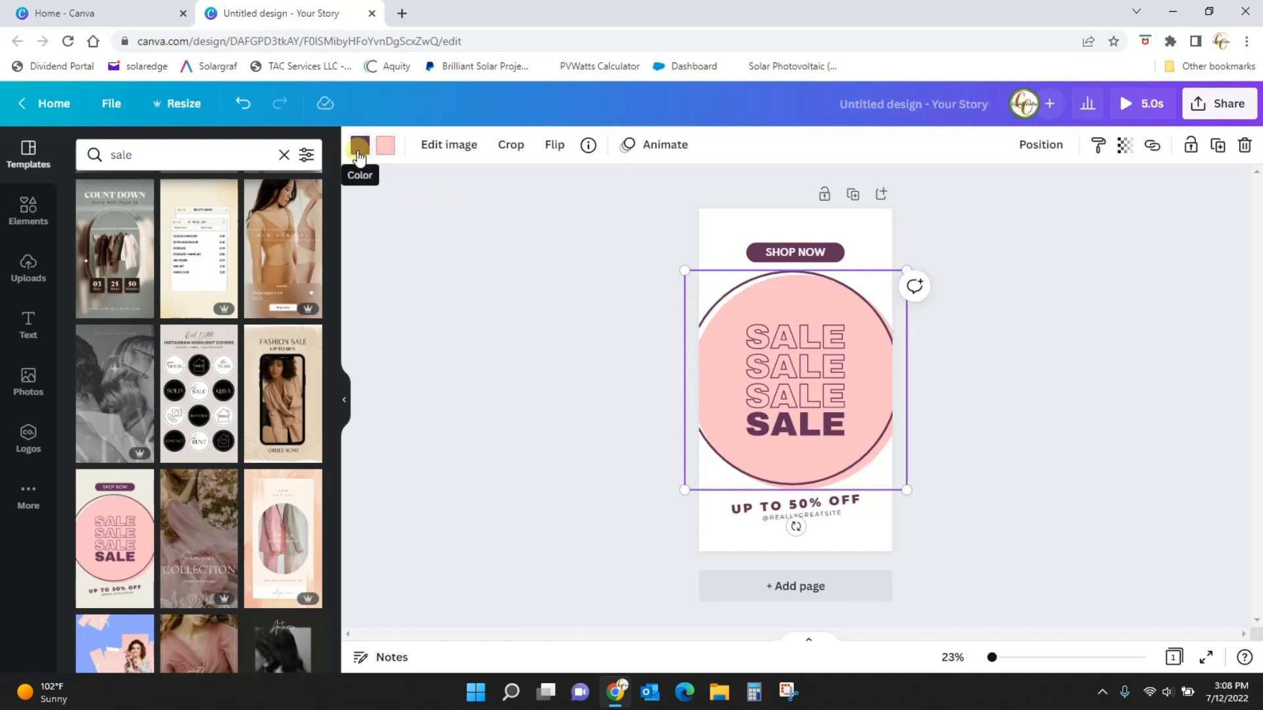
click(384, 145)
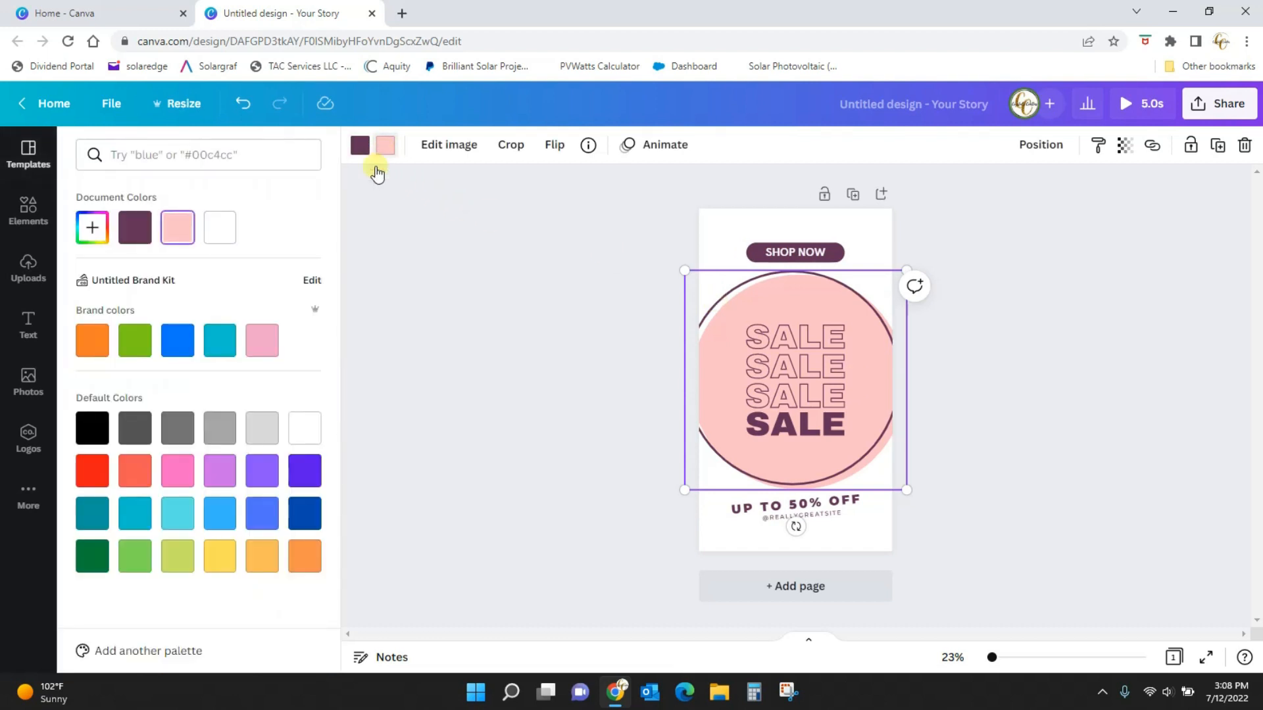
click(274, 346)
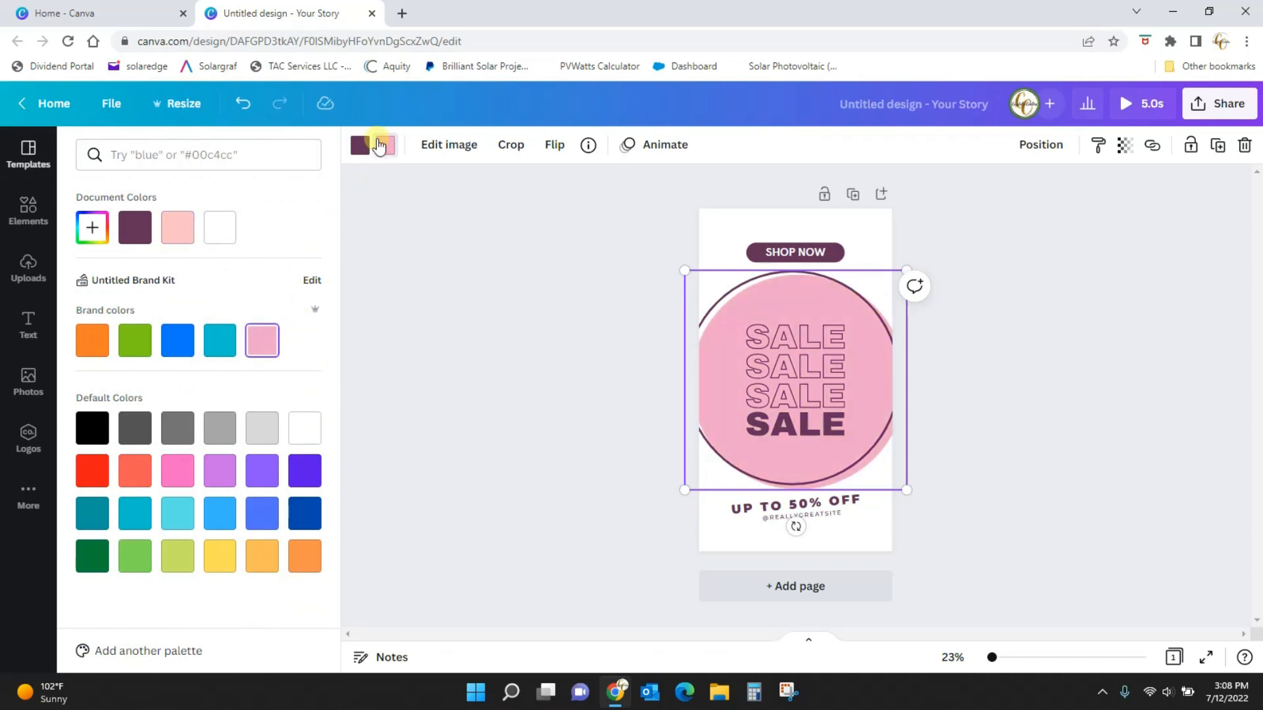
click(359, 146)
click(232, 341)
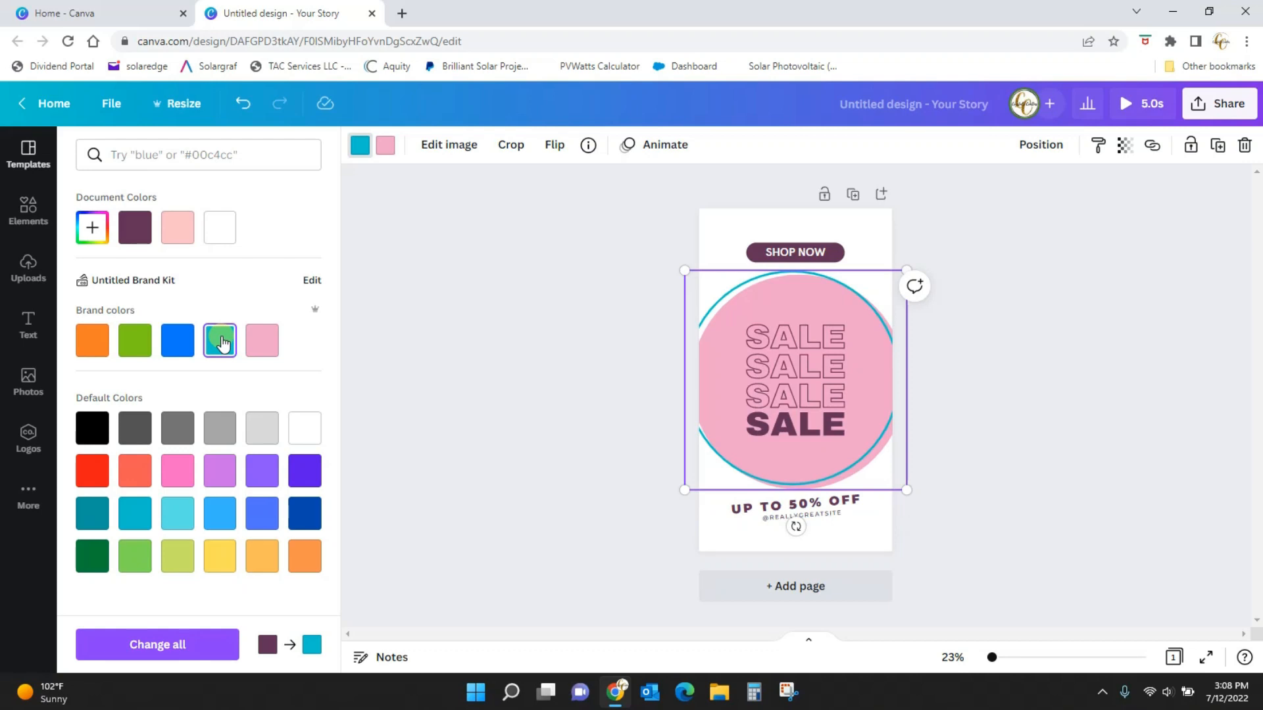
Step: Recolour the rounded shape behind the "SHOP NOW" text to the teal document color
click(834, 244)
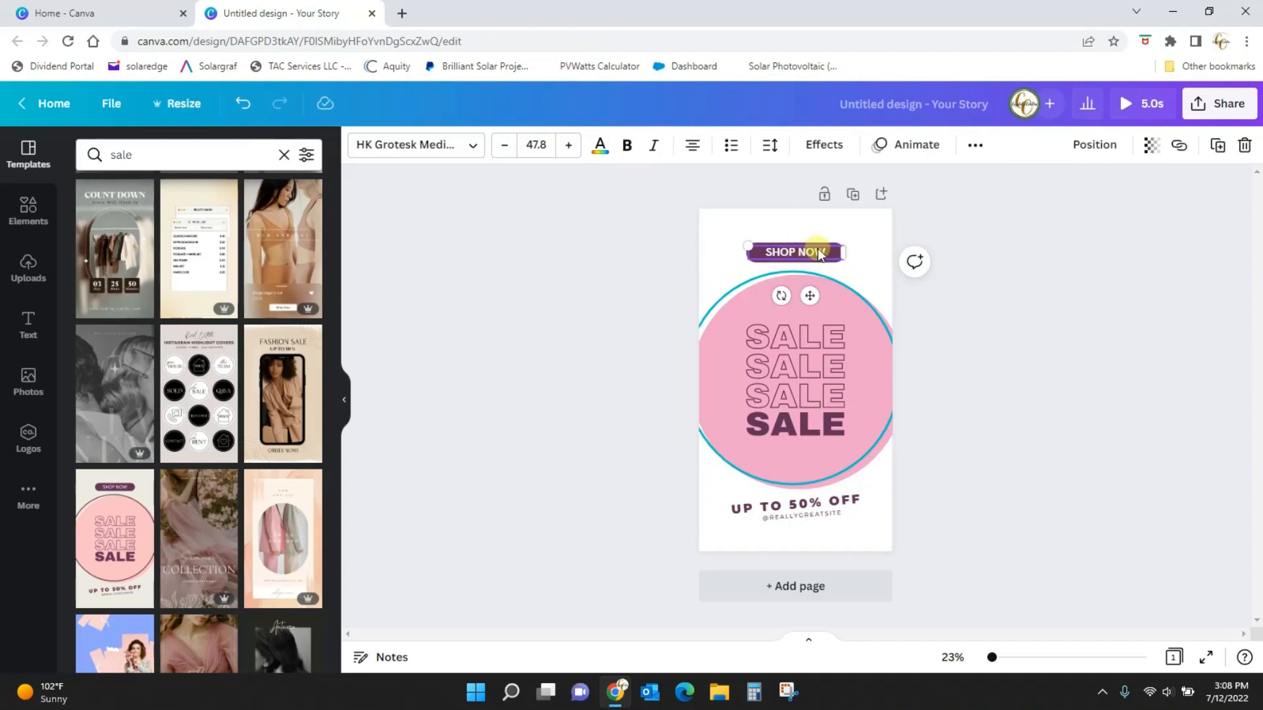
click(821, 243)
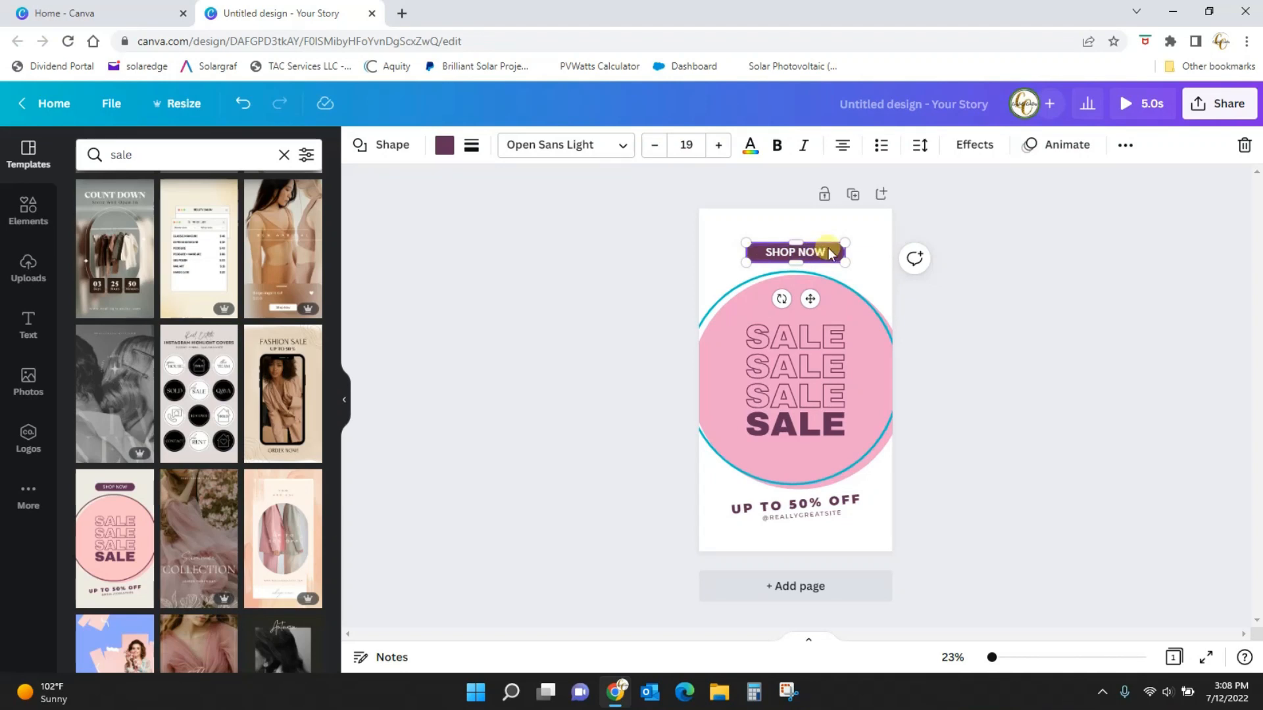
click(445, 146)
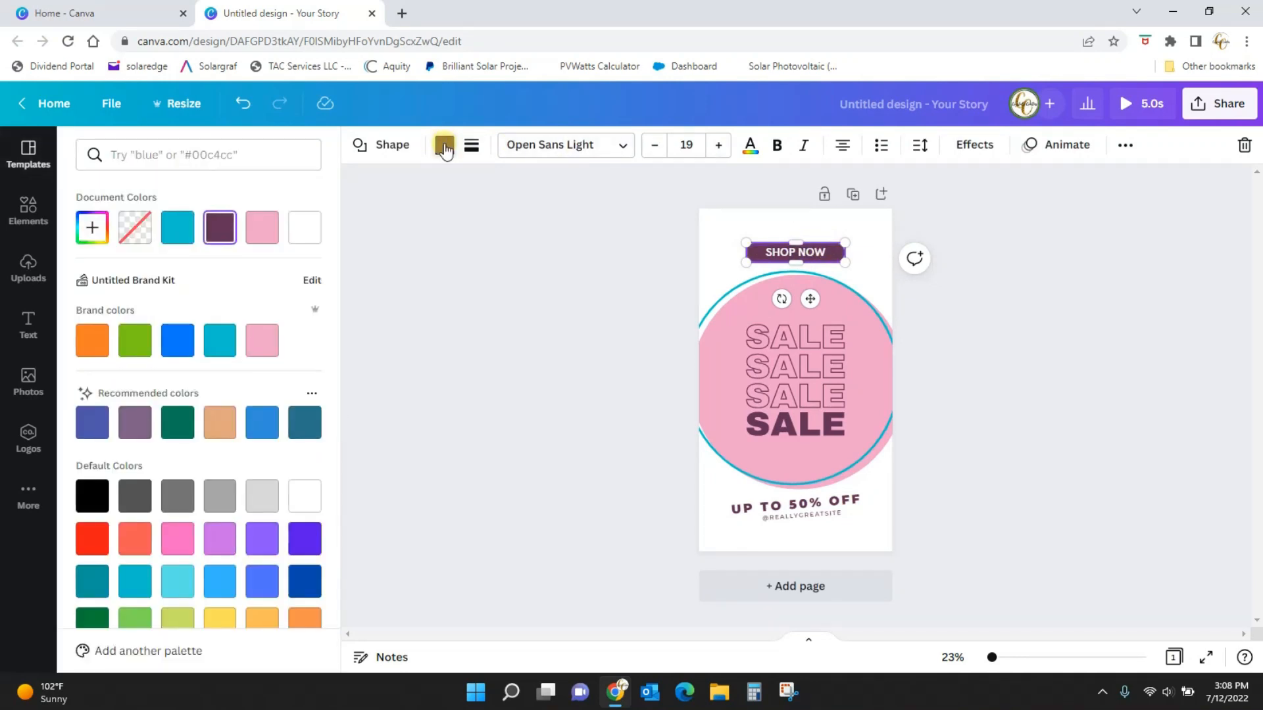
click(177, 227)
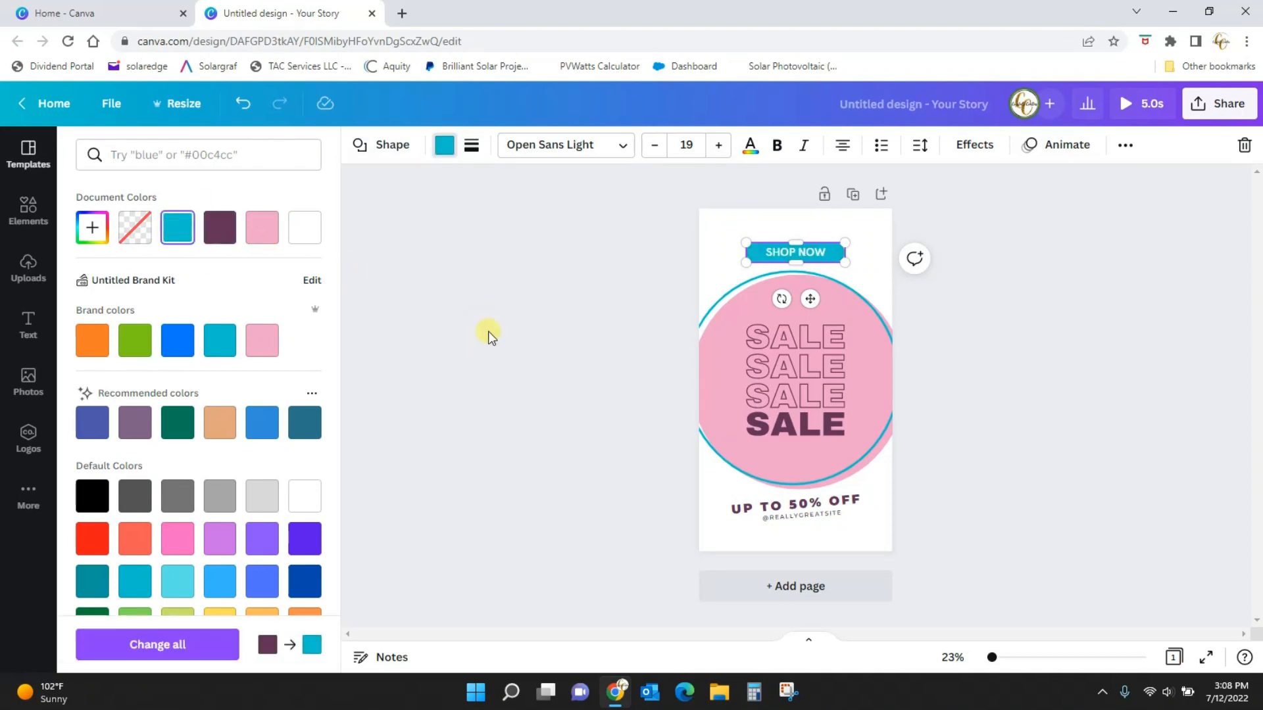
Step: Try pink on the "UP TO 50% OFF" text, and settle on the teal document color
click(799, 503)
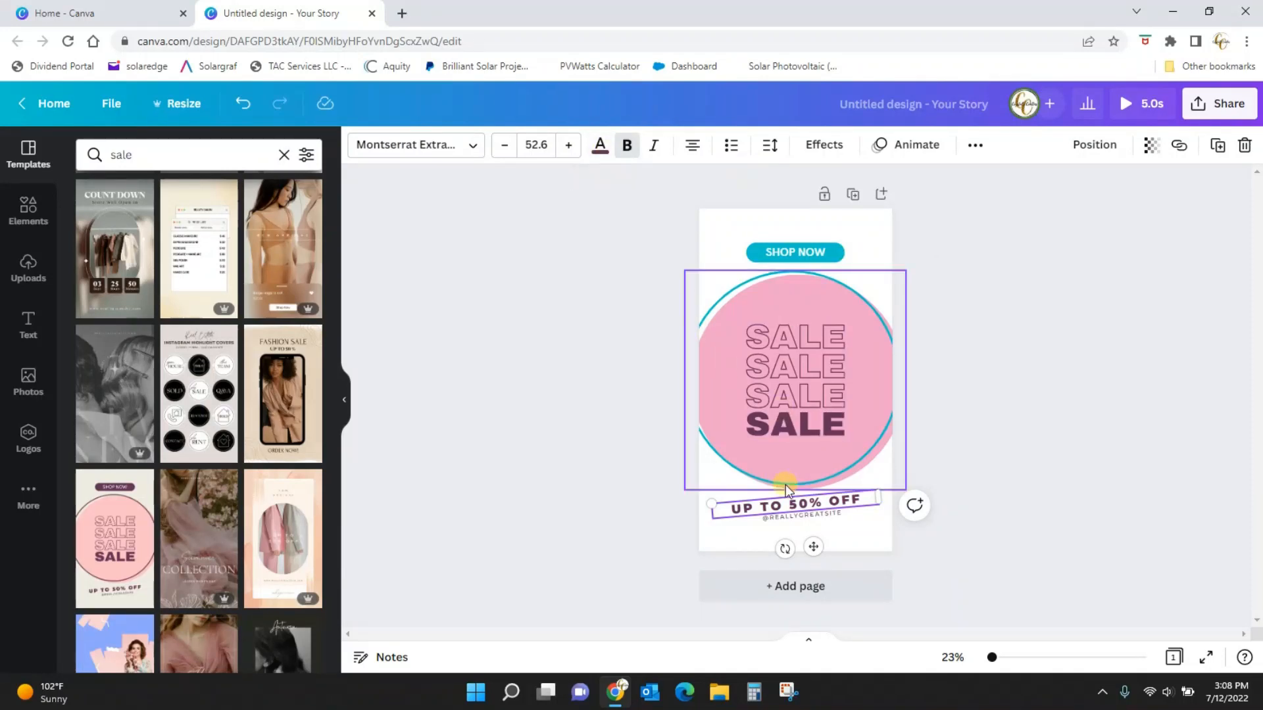
click(865, 400)
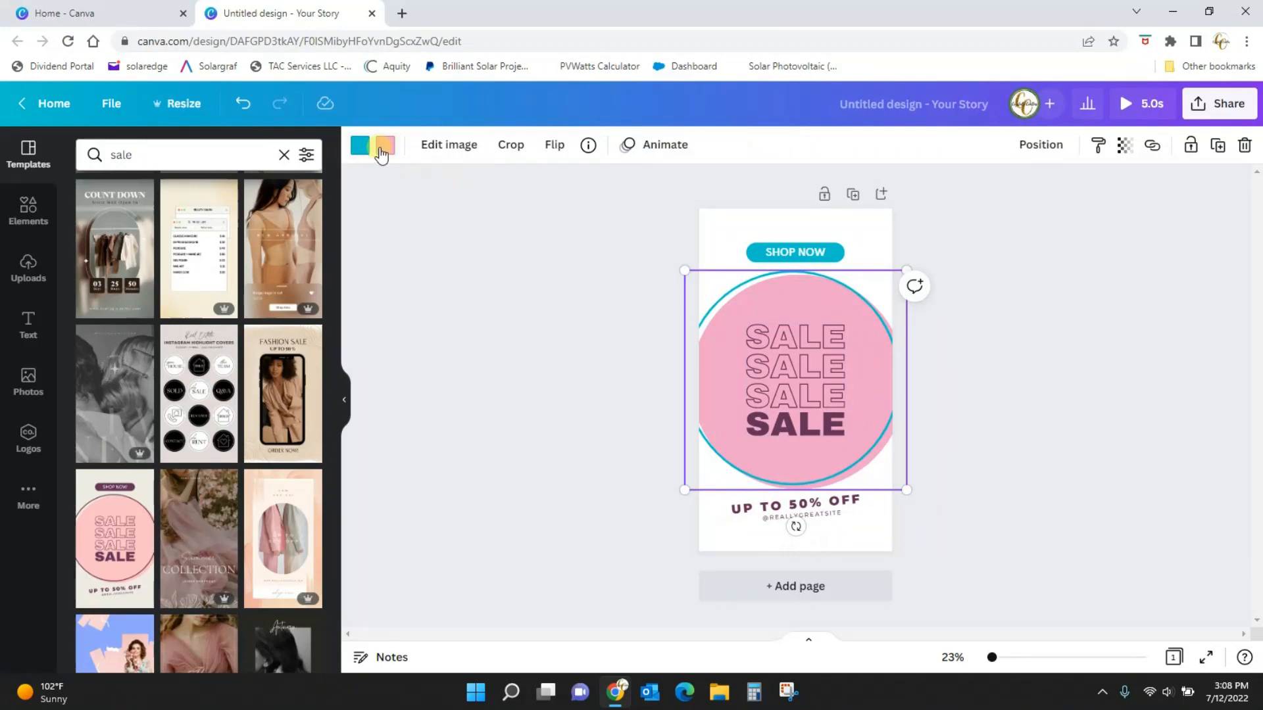
click(848, 507)
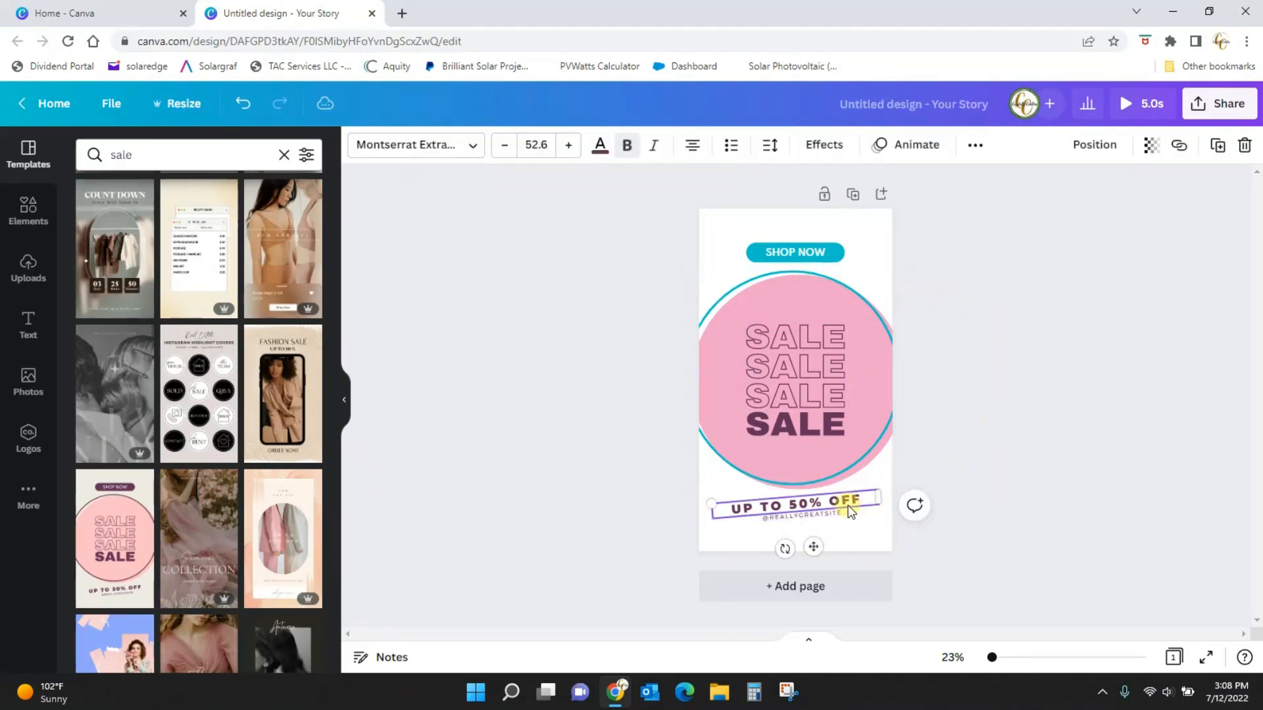
click(599, 148)
click(227, 234)
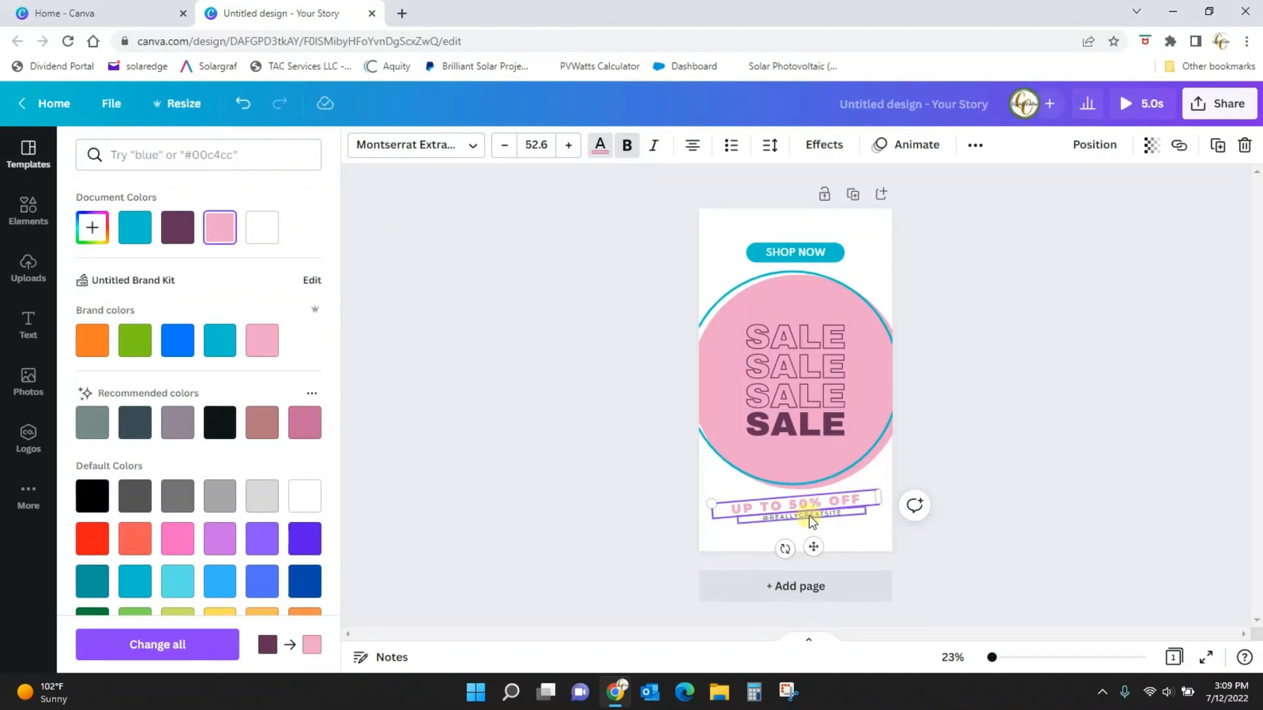
click(140, 235)
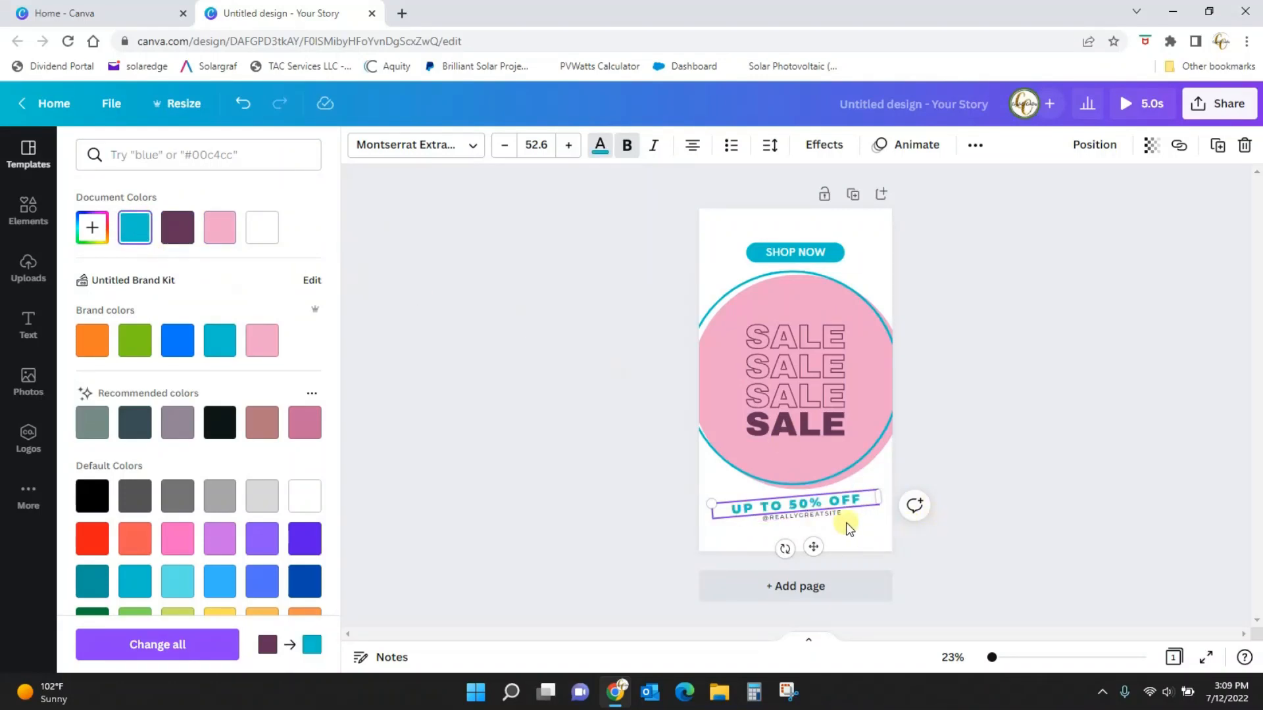
click(819, 516)
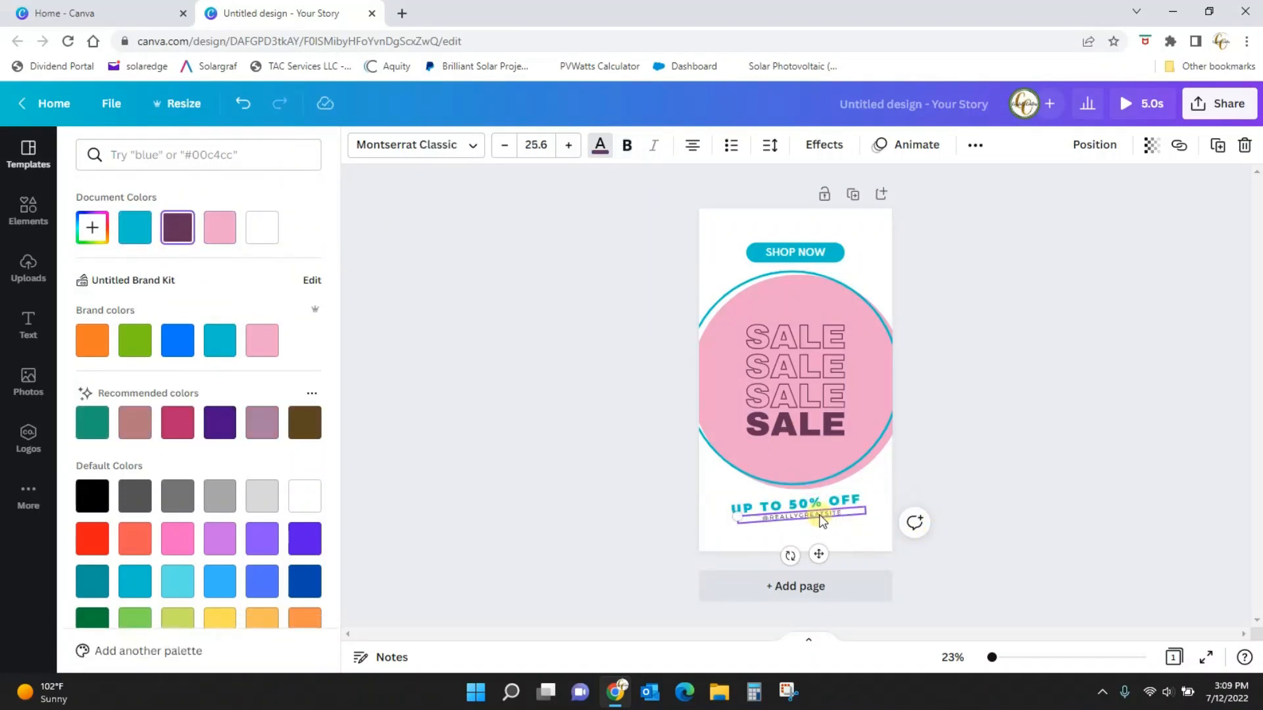
click(139, 227)
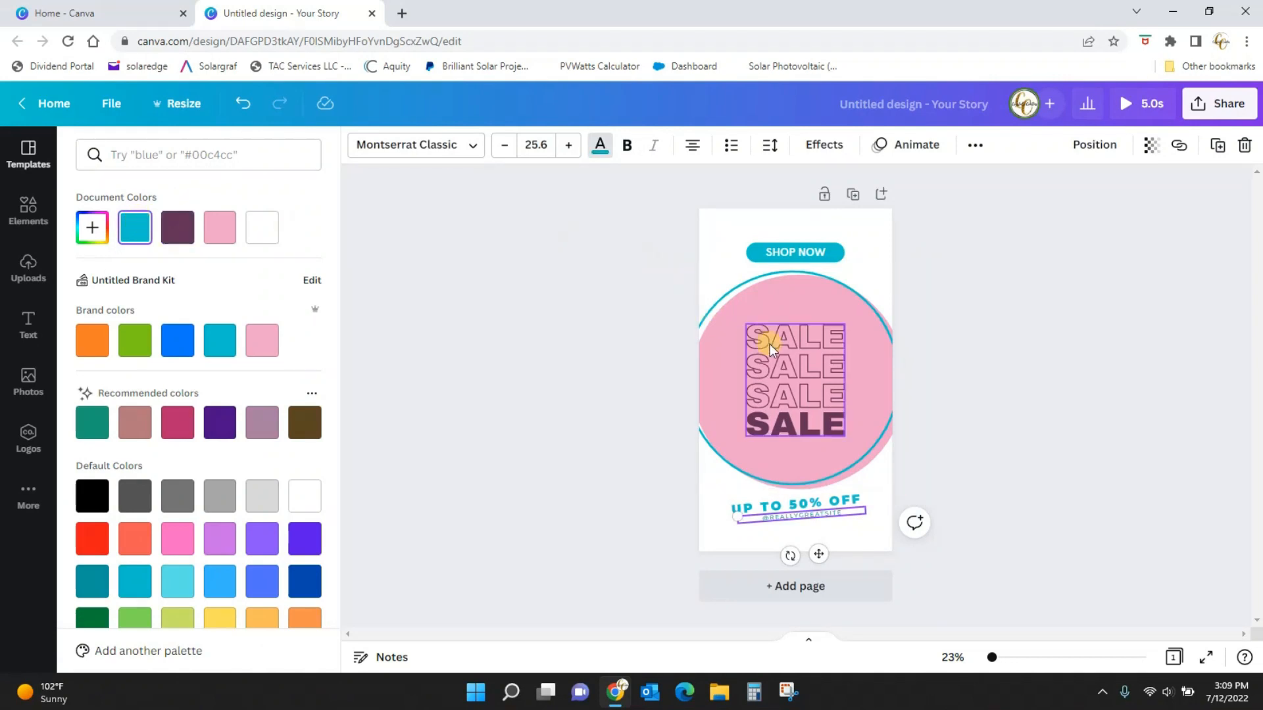
click(803, 356)
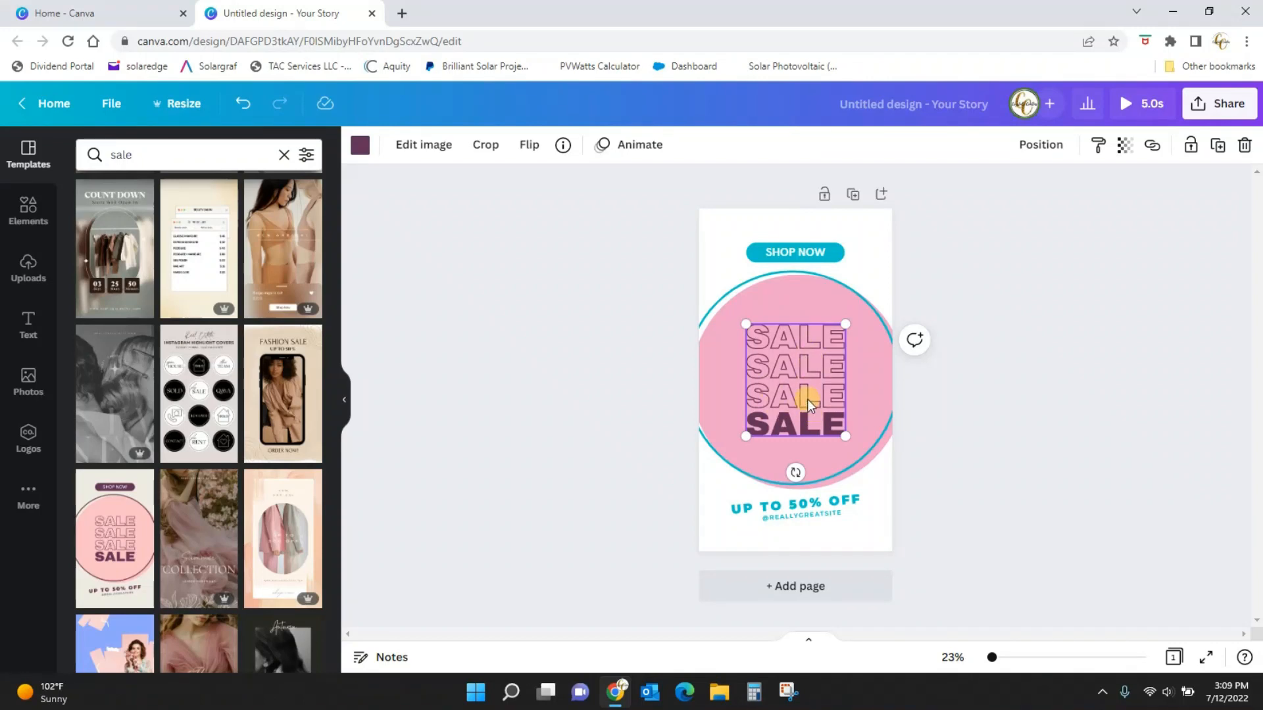
click(360, 145)
click(263, 228)
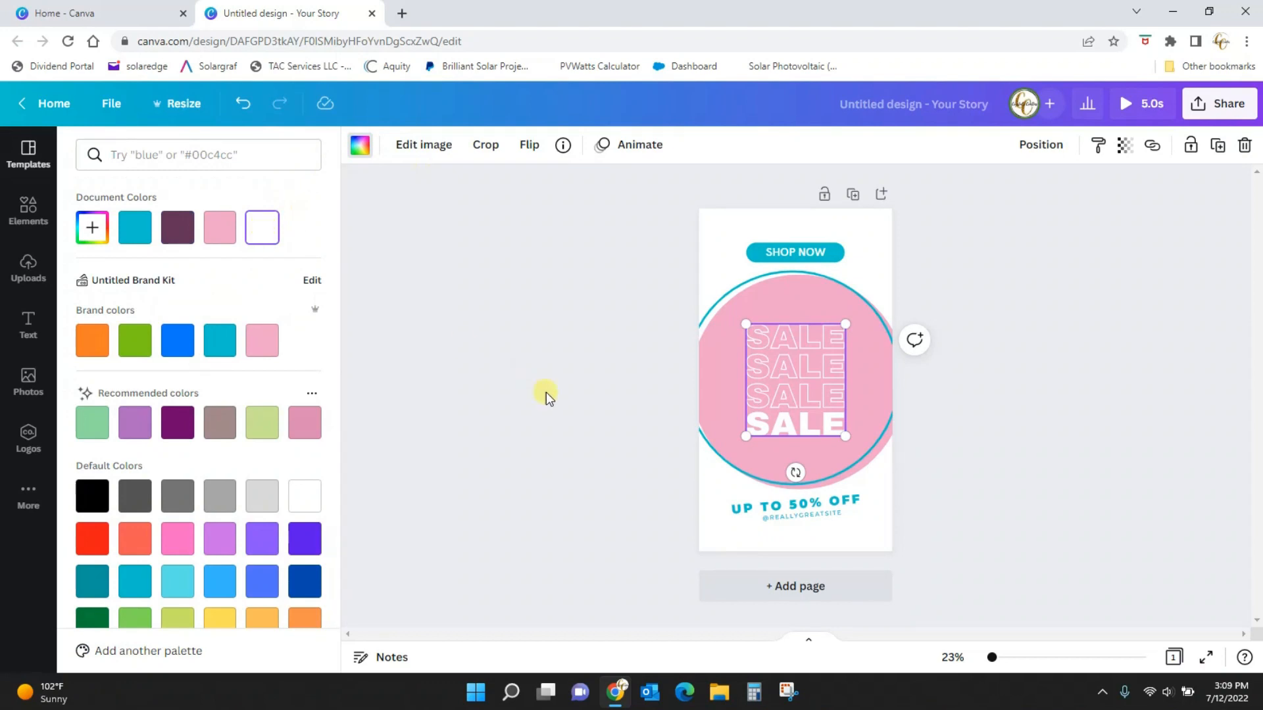
key(Escape)
key(Escape)
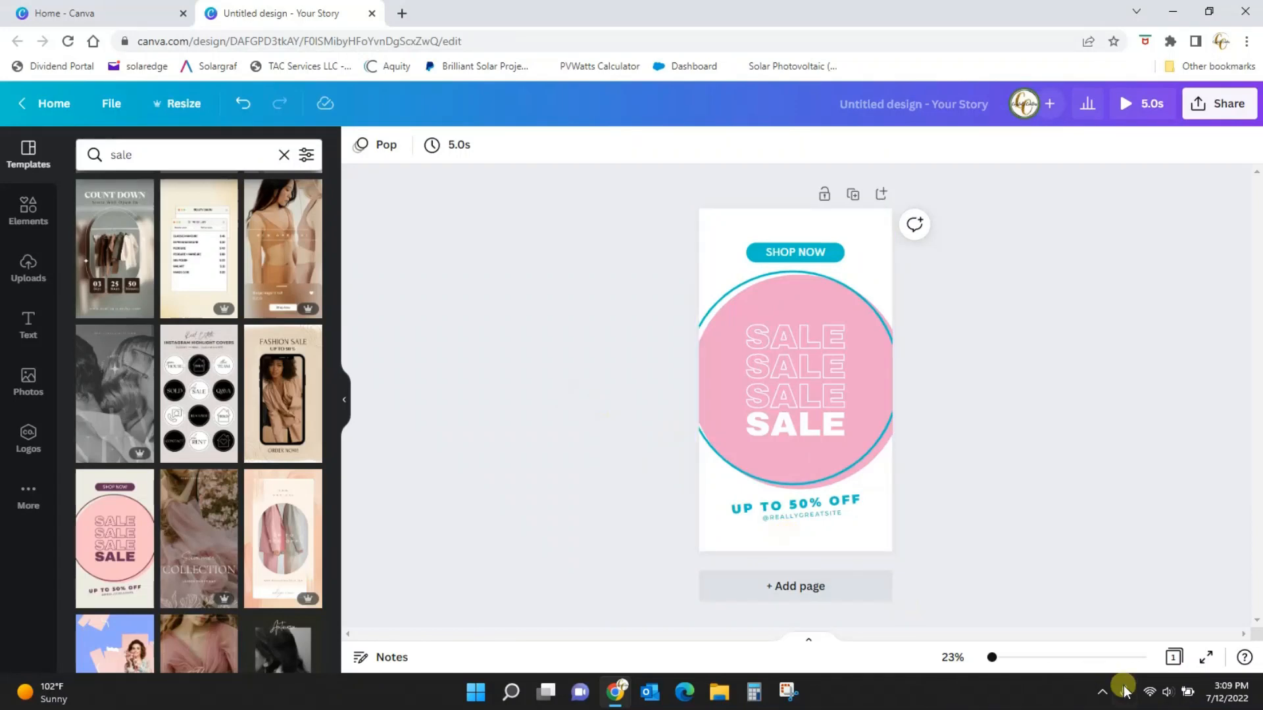
mouse_move(993, 662)
mouse_down()
mouse_move(1004, 665)
mouse_move(998, 655)
mouse_up()
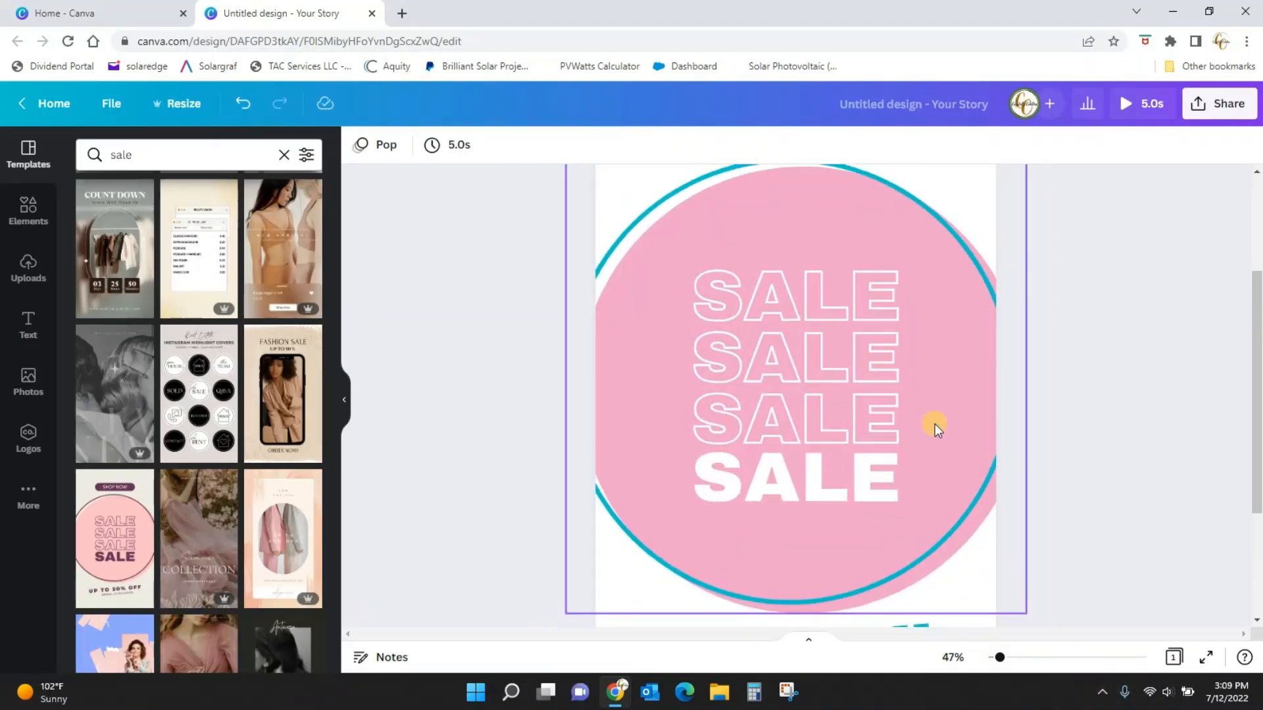
scroll(934, 425, down, 5)
scroll(937, 430, down, 1)
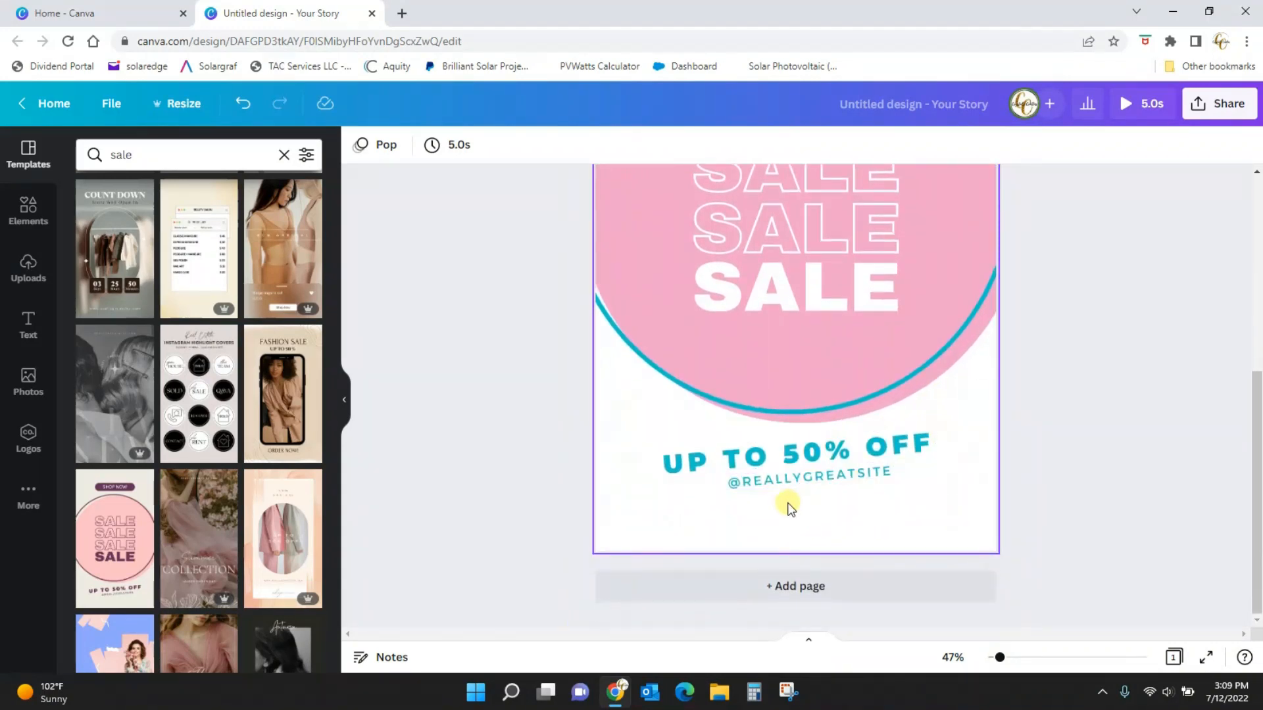
click(879, 474)
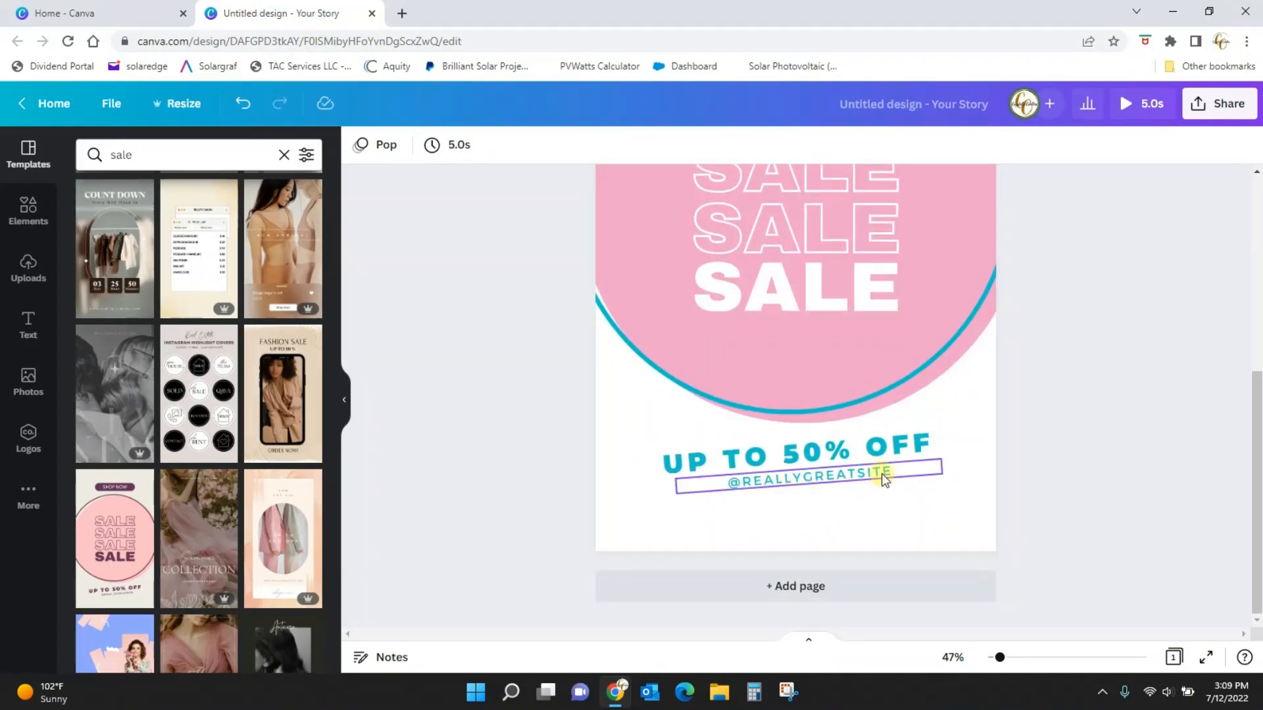
click(892, 471)
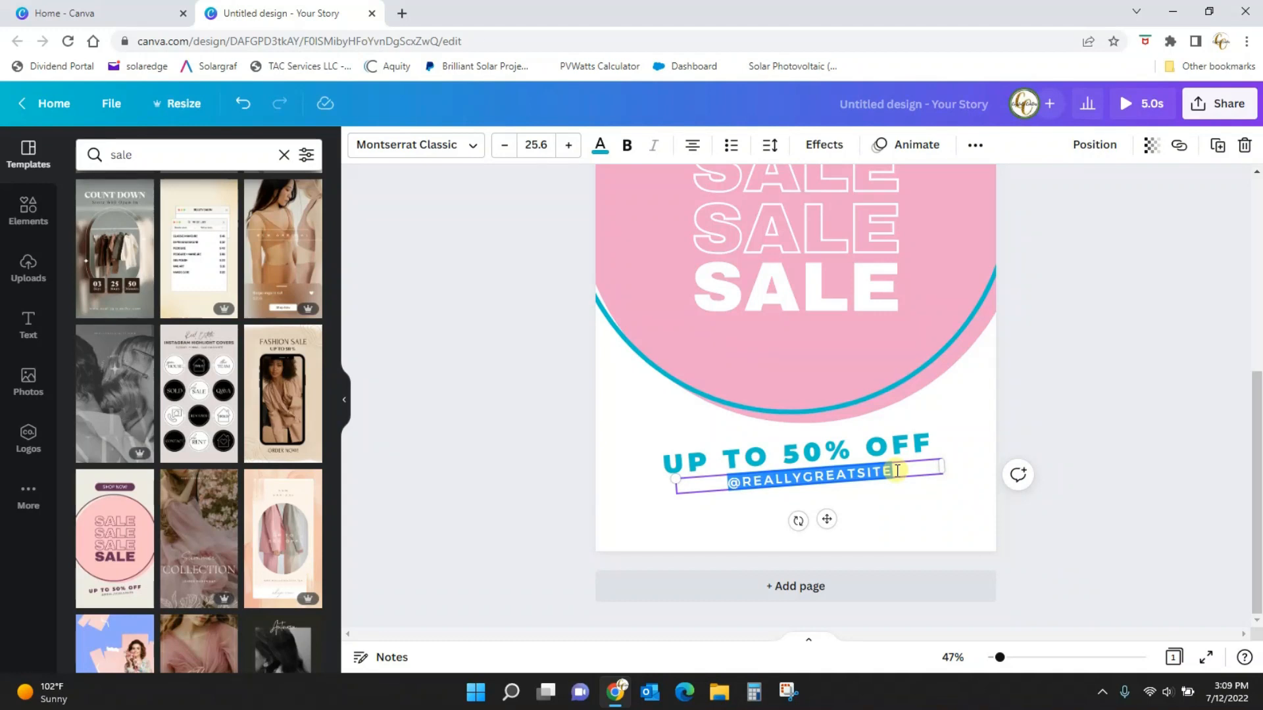
text(@)
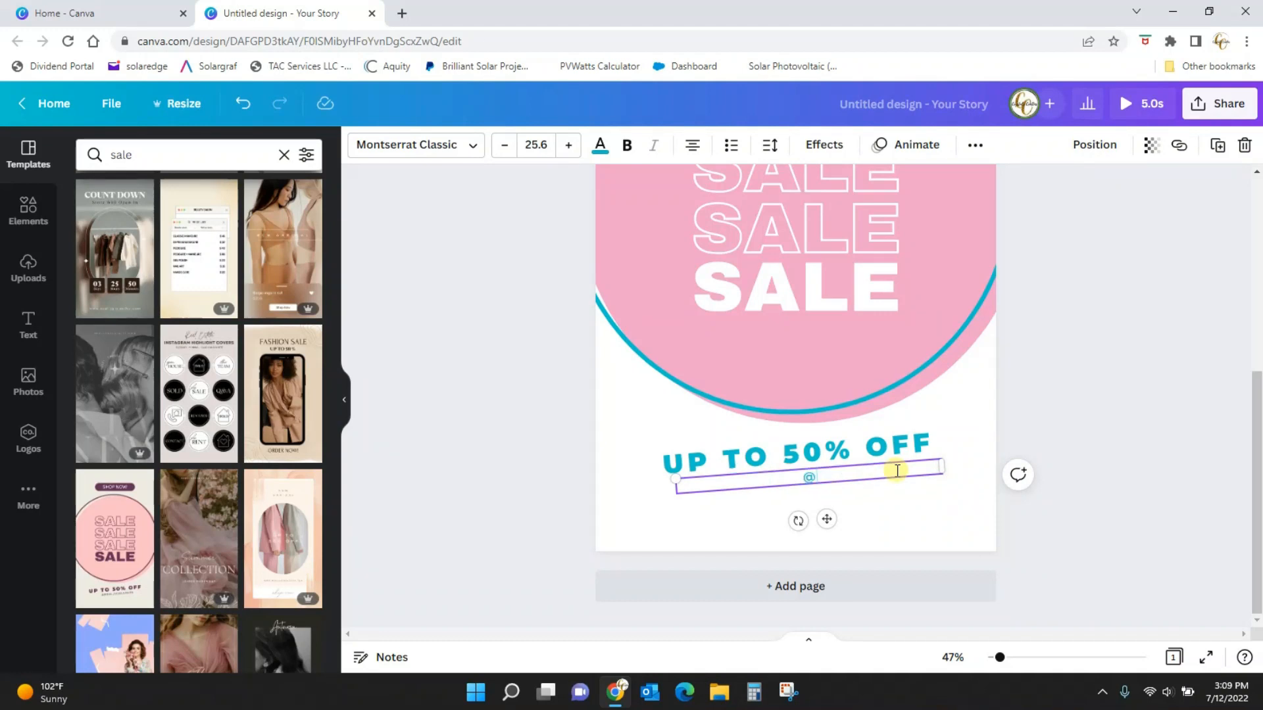
text(CRYSTALSCRAFTIES)
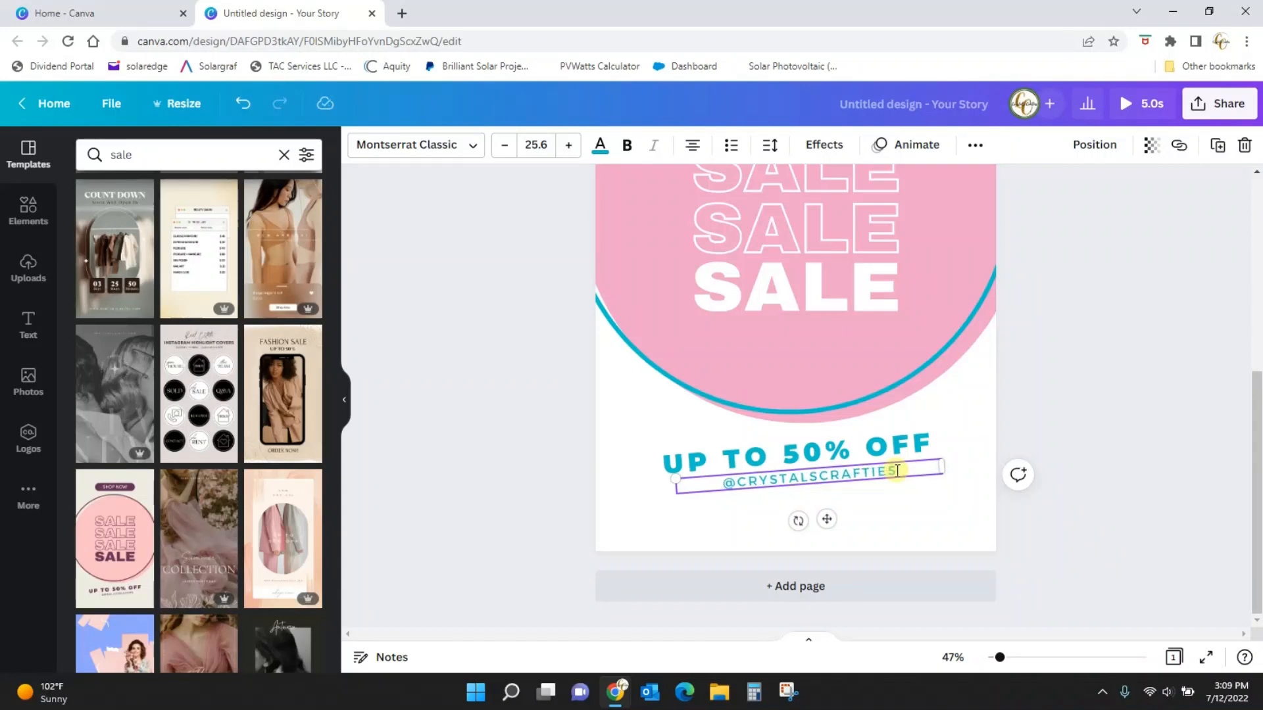
Step: Edit the percentage in the discount line so that it reads "UP TO 20% OFF"
click(815, 451)
click(814, 451)
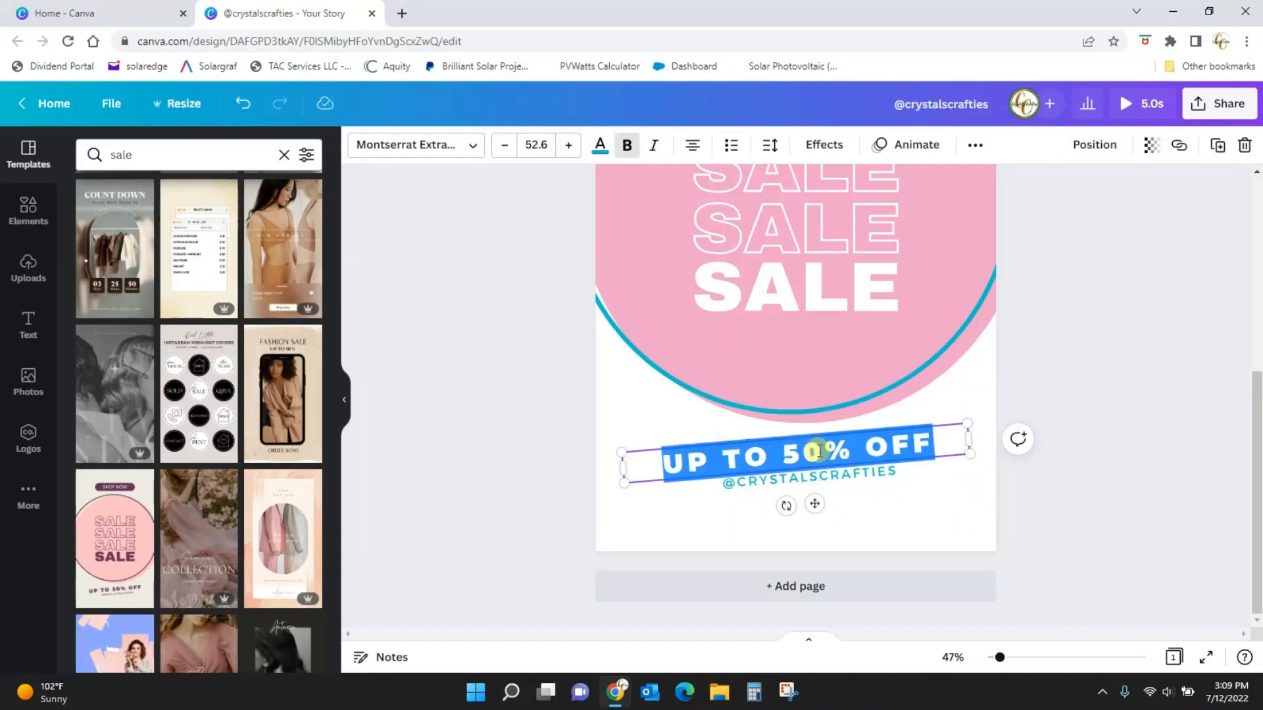
click(820, 452)
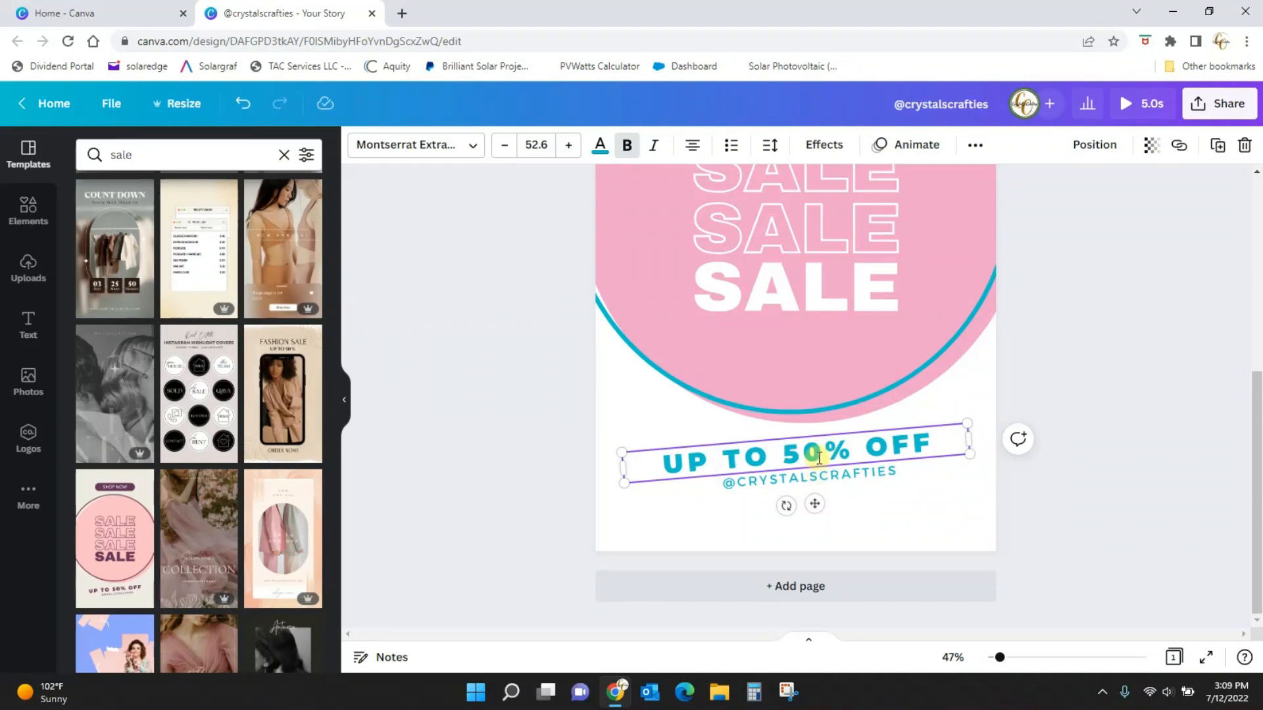
key(BackSpace)
key(BackSpace)
text(20)
click(879, 501)
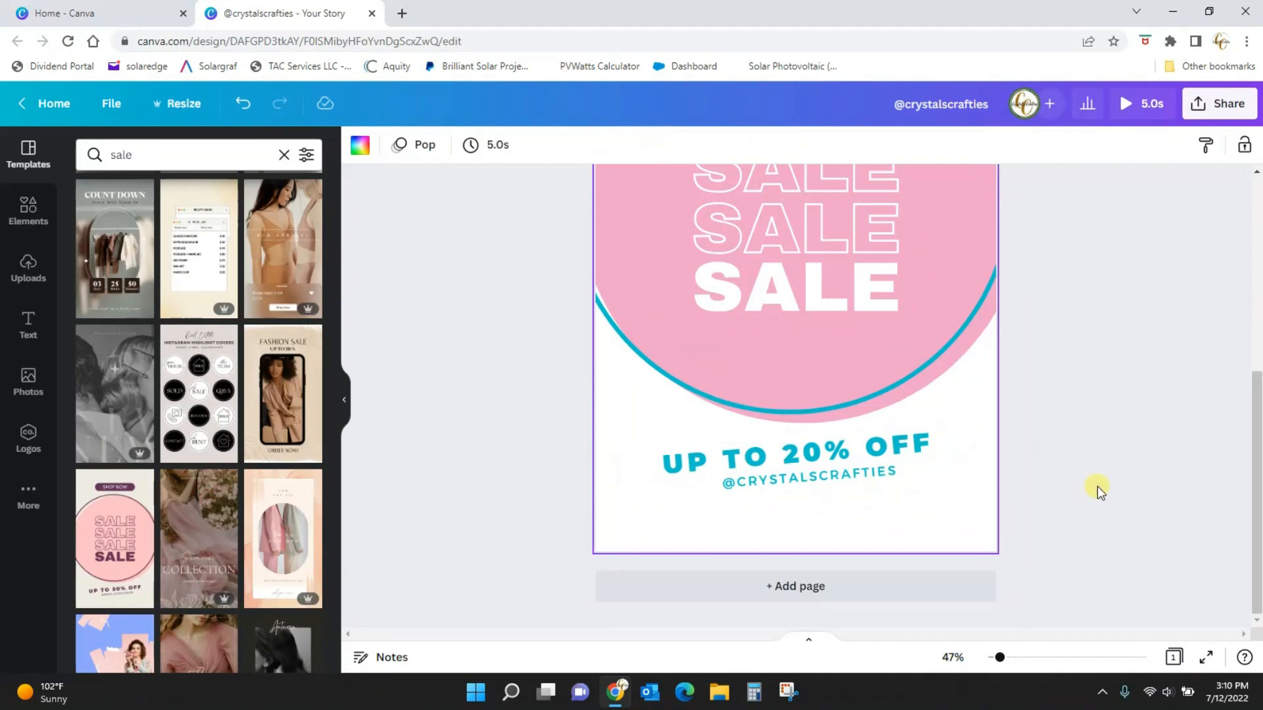
Step: Browse further through the sale templates and apply the orange sunburst "Hello Summer" template to the page
drag(1000, 658, 995, 657)
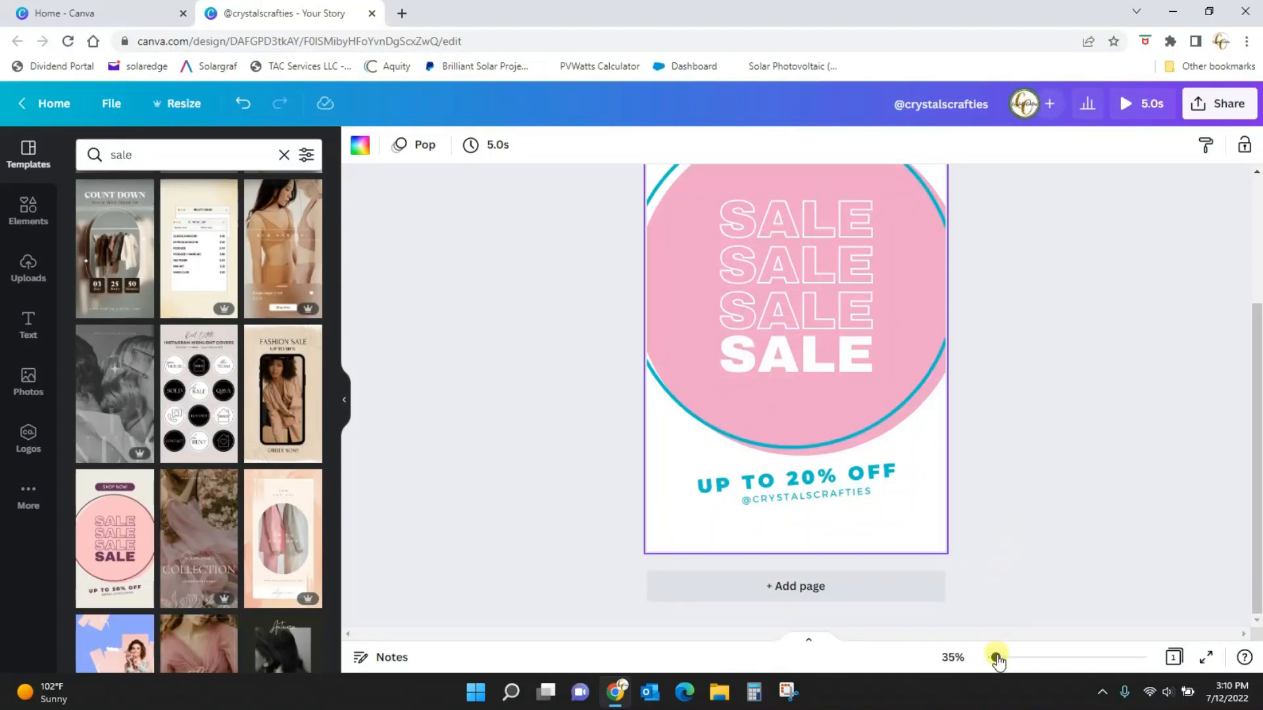
drag(997, 658, 993, 658)
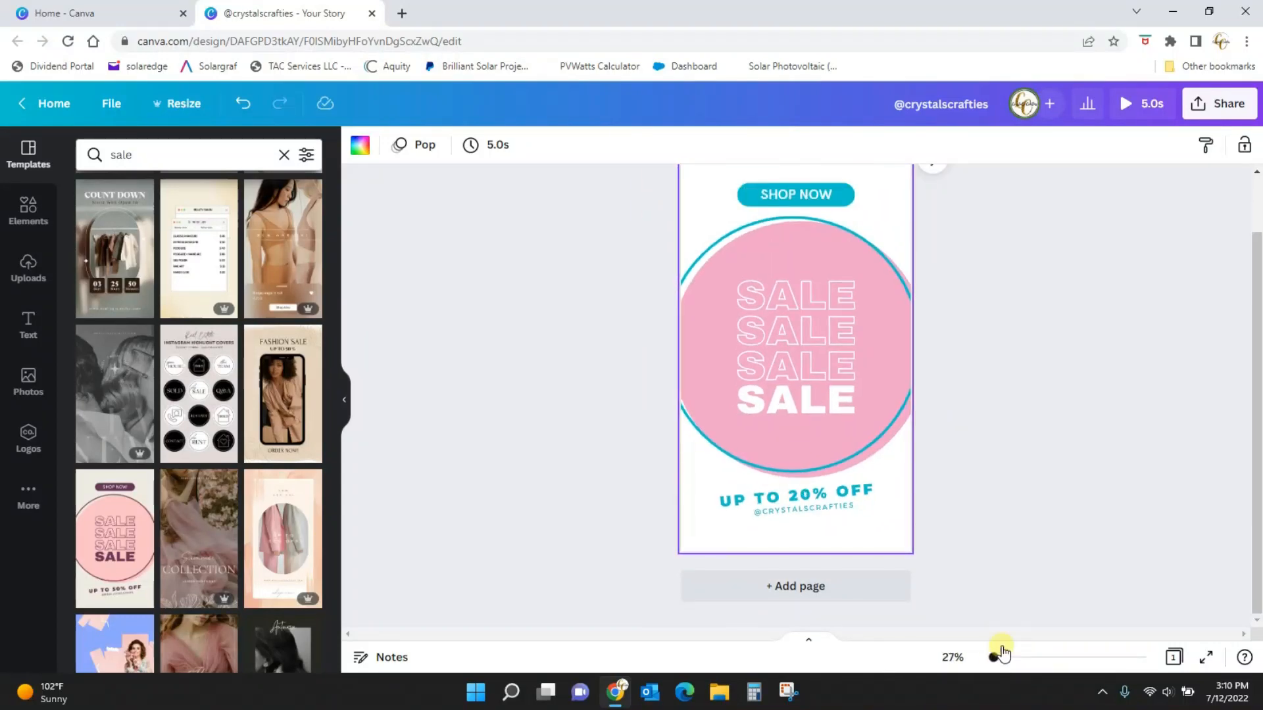
scroll(1049, 547, up, 2)
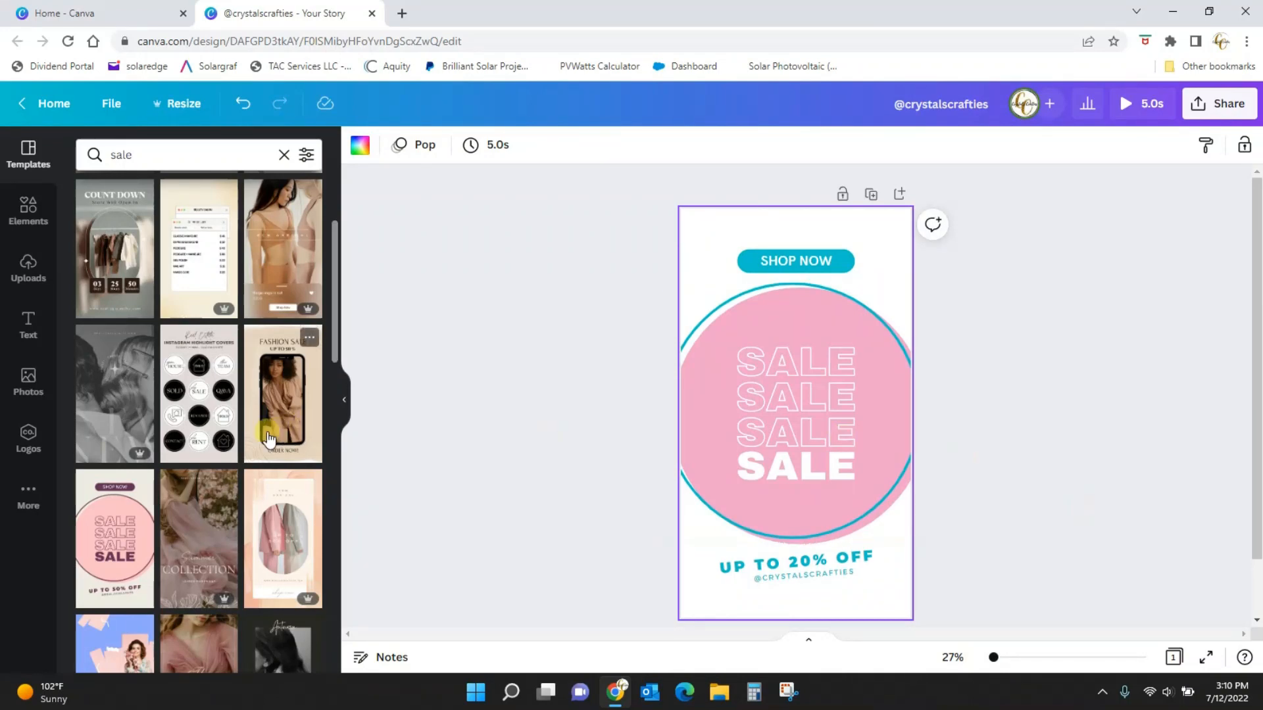
scroll(231, 444, down, 3)
scroll(231, 445, down, 5)
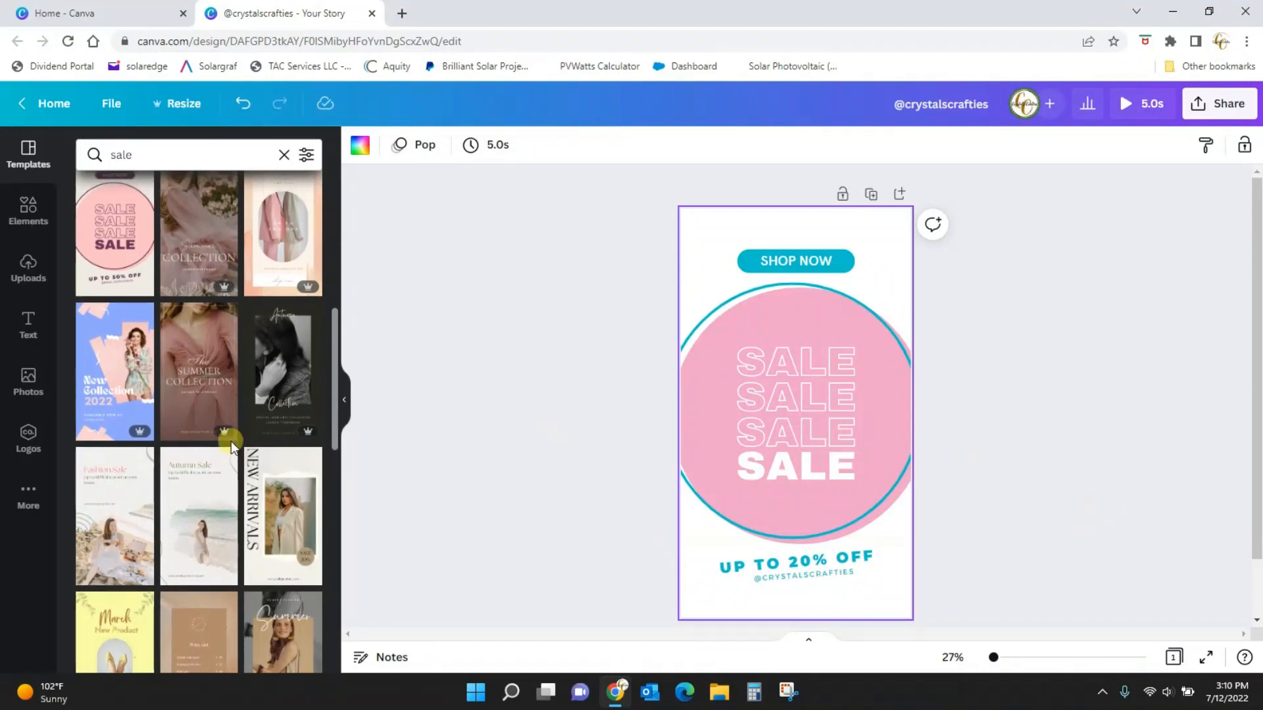
scroll(232, 449, down, 6)
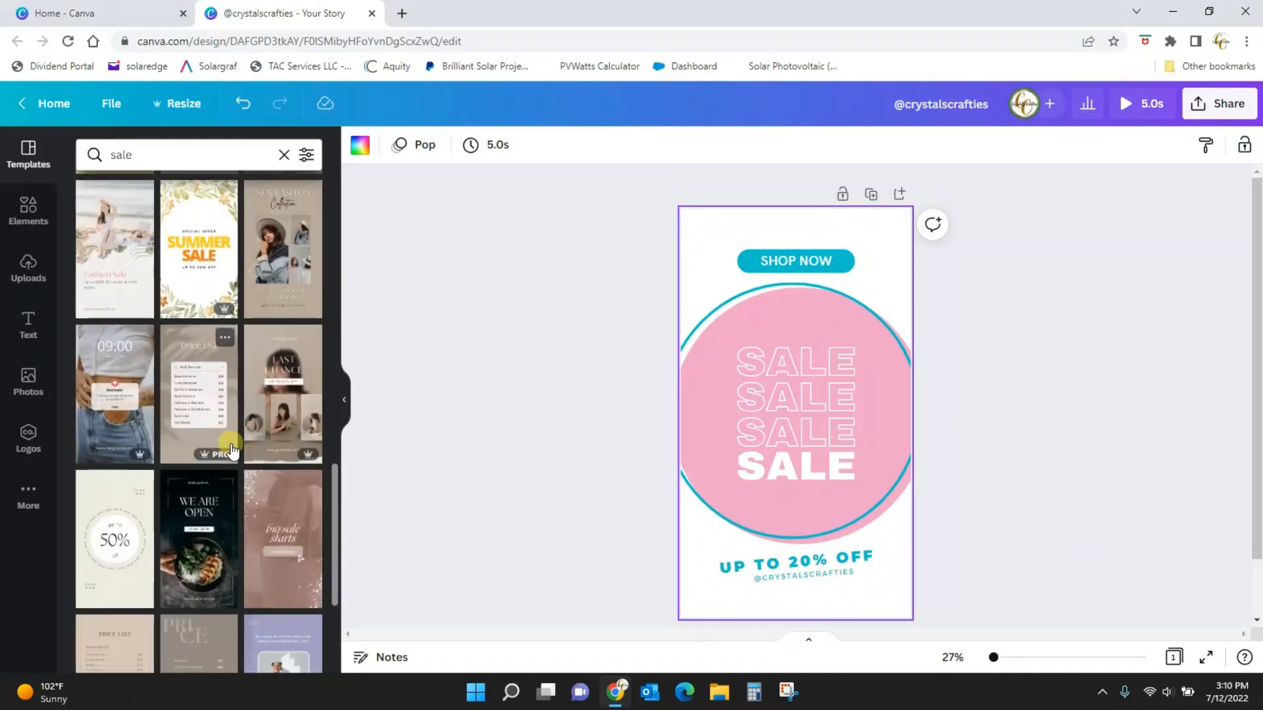
scroll(232, 448, down, 7)
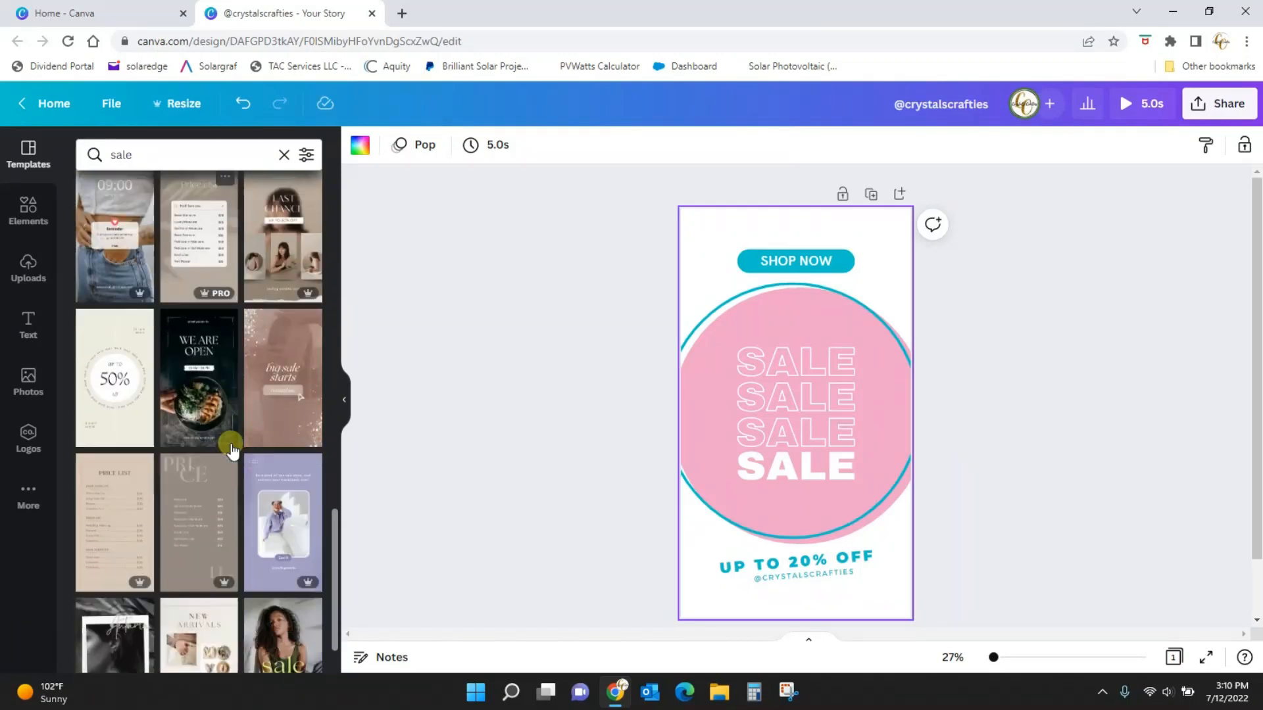
scroll(228, 441, down, 6)
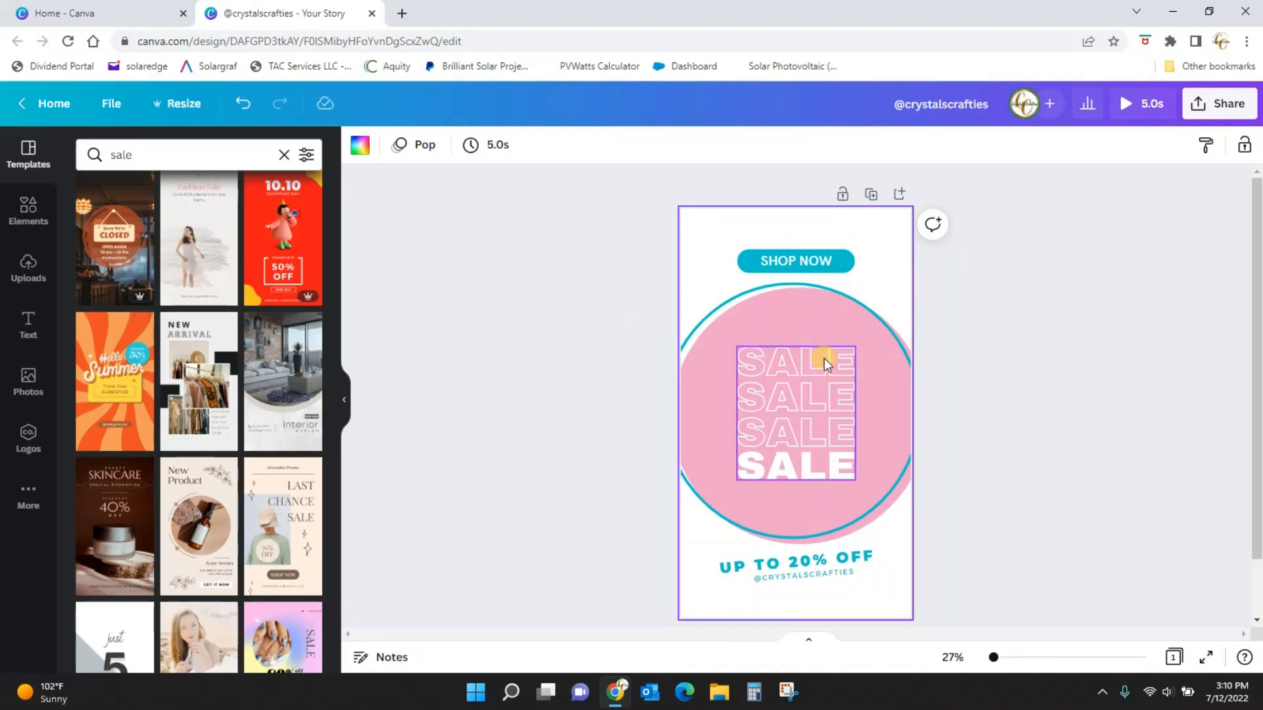
click(119, 400)
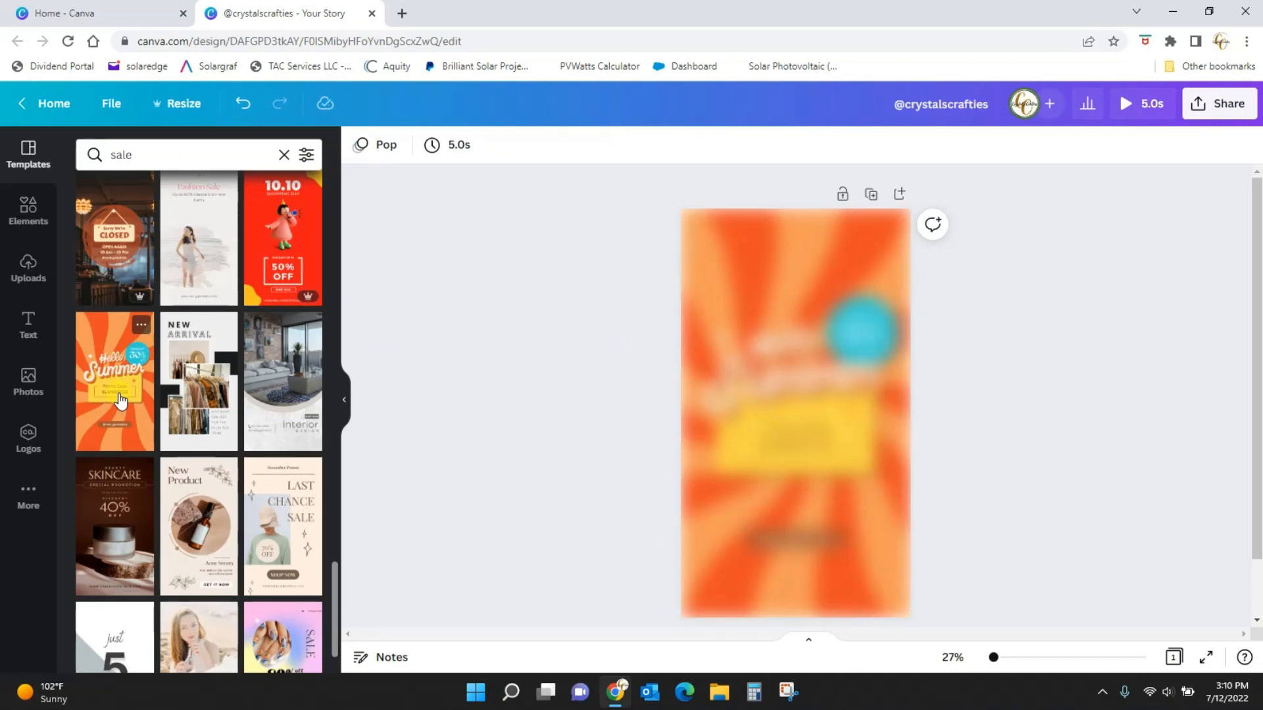
click(276, 439)
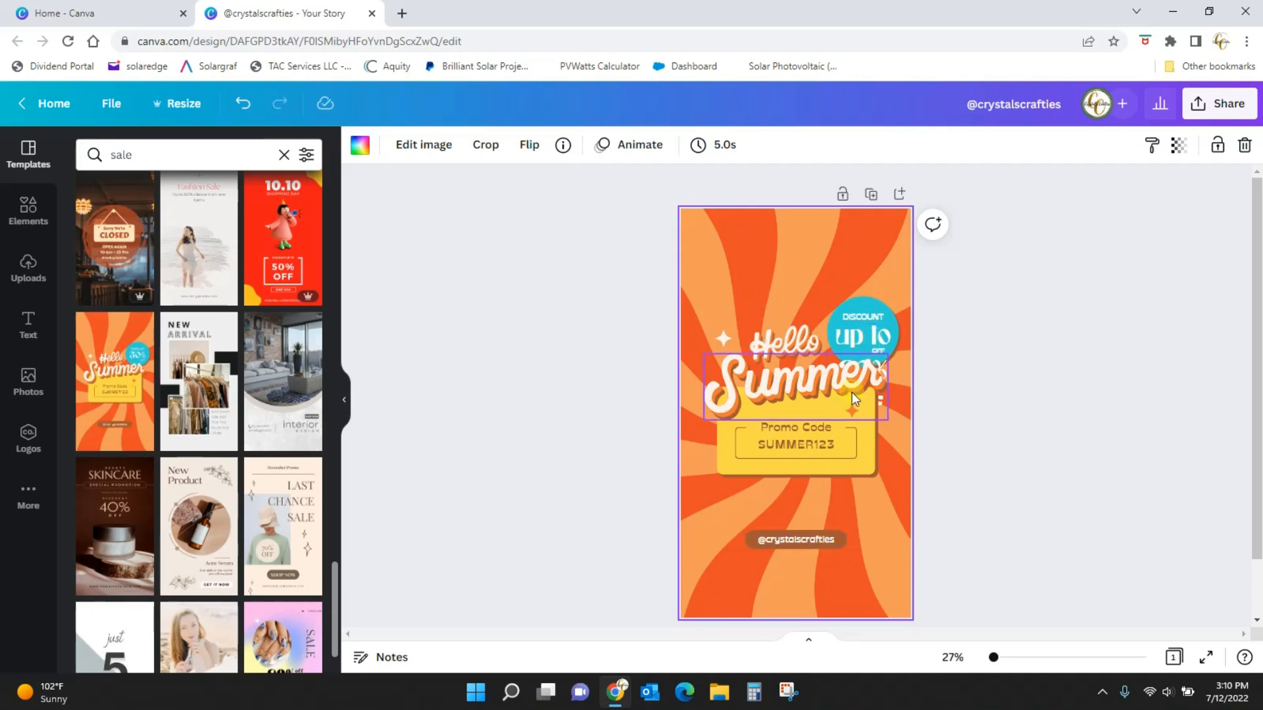
Step: Shrink the "up to 20% off" text to size 53.3, place it on the blue circle, and reposition the "Summer" lettering above the promo code
click(822, 385)
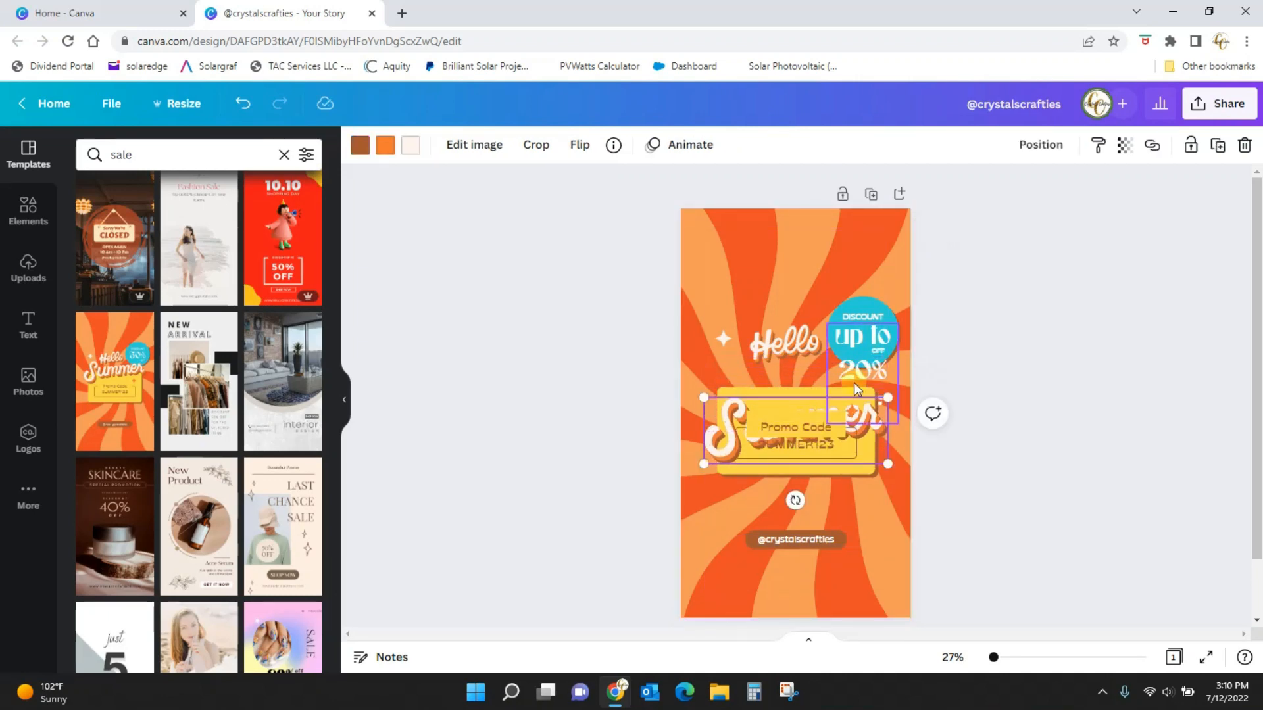
click(865, 372)
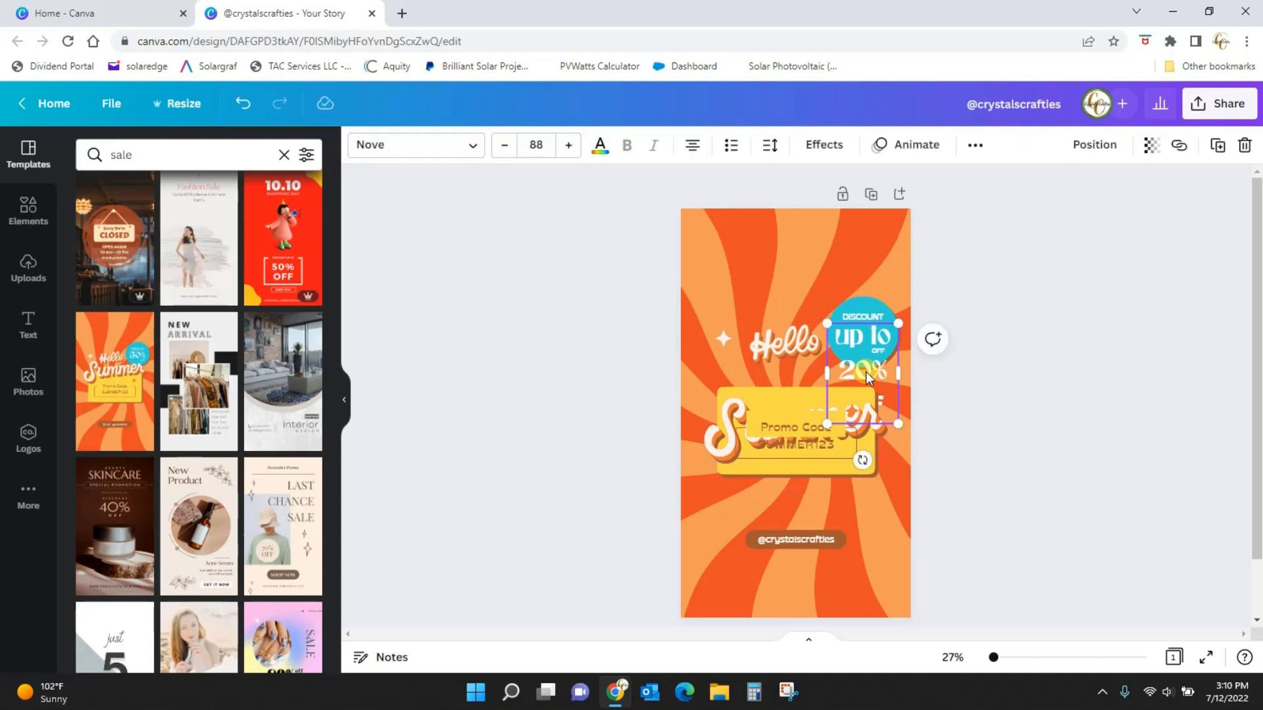
drag(897, 422, 869, 384)
drag(846, 337, 854, 323)
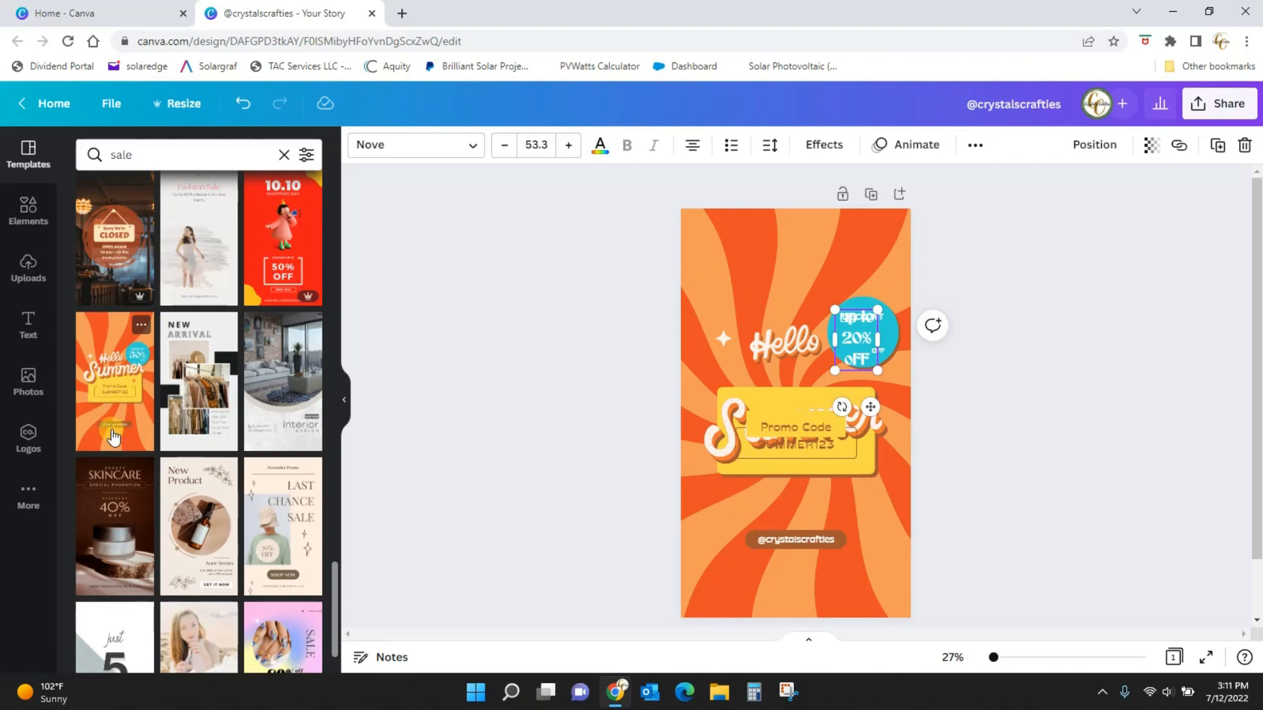
drag(722, 447, 721, 408)
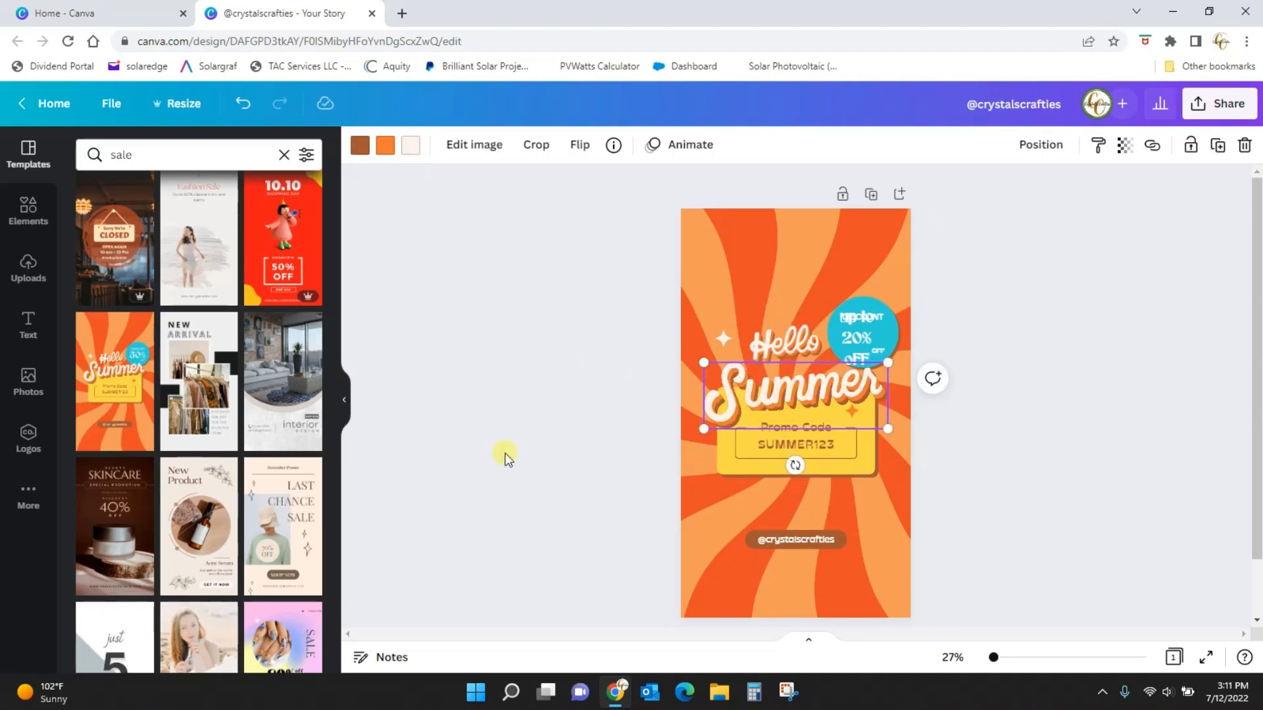
Step: Apply the brown "Skincare" template and move its "SPECIAL PROMOTION" text down to the "DISCOUNT" line
click(117, 520)
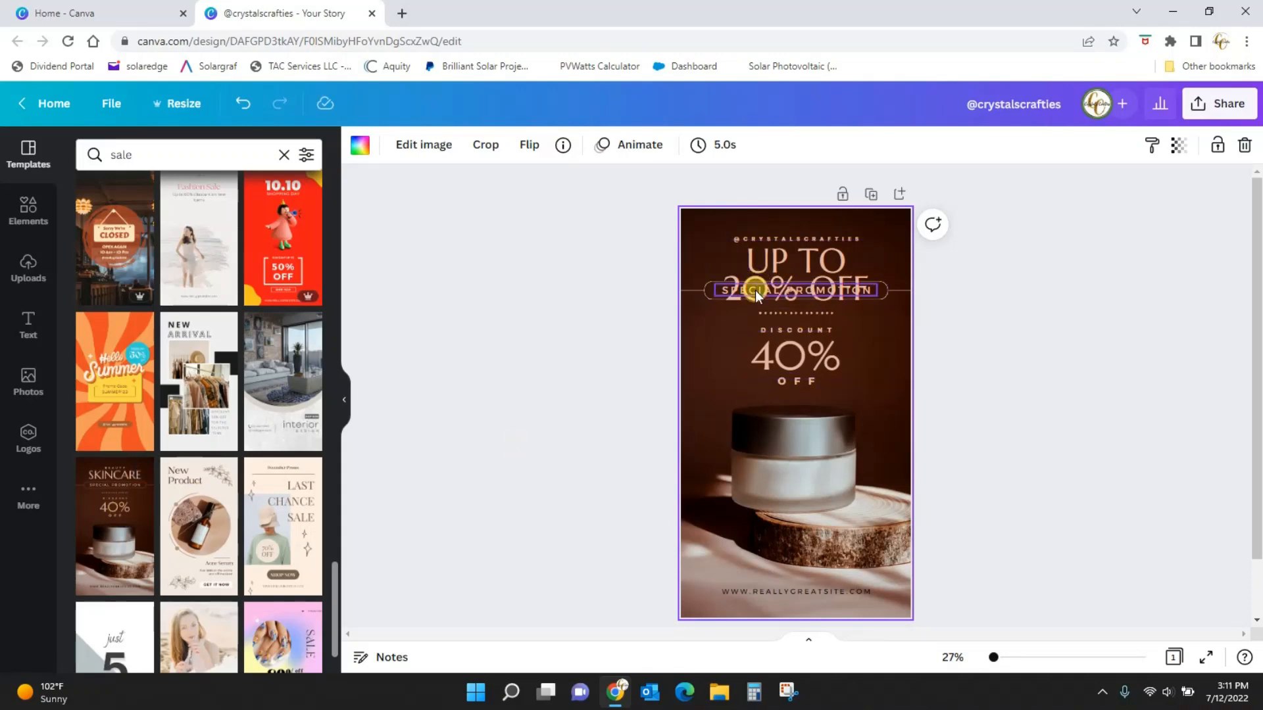
drag(844, 290, 845, 330)
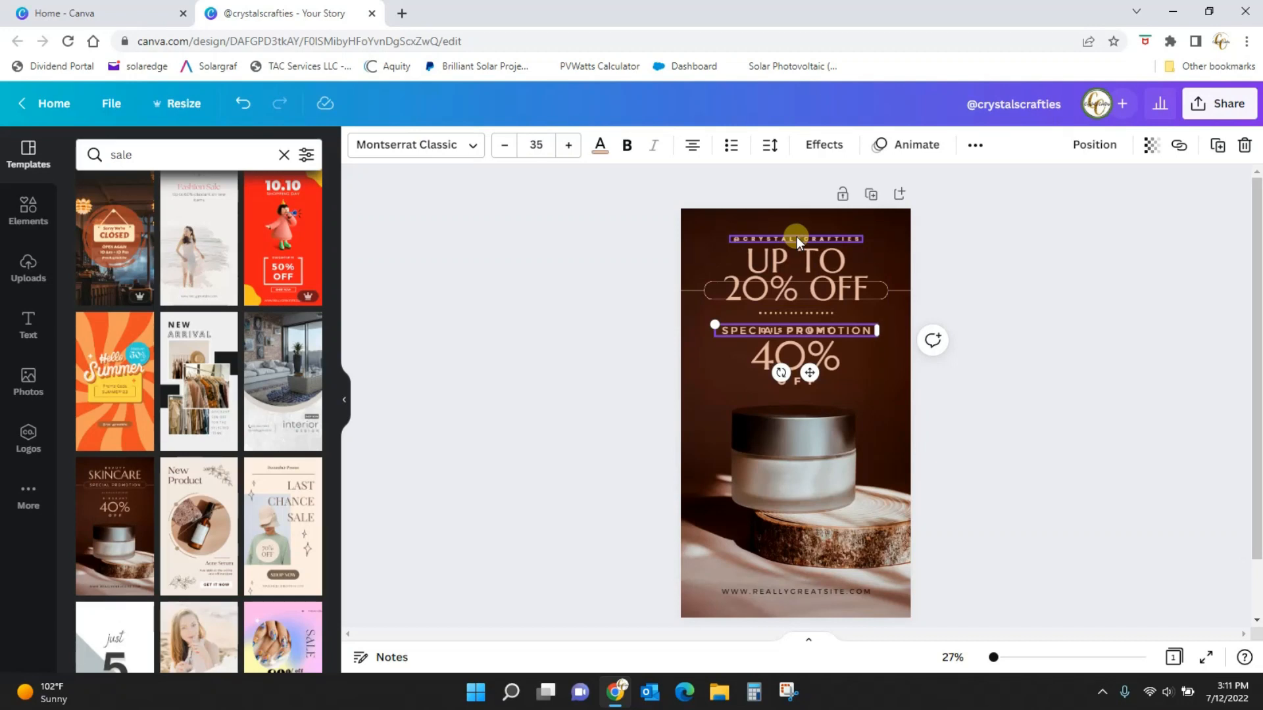
Step: Apply the white and grey "just 5 days to go" template and move the large "up to 20% off" text slightly higher
click(135, 628)
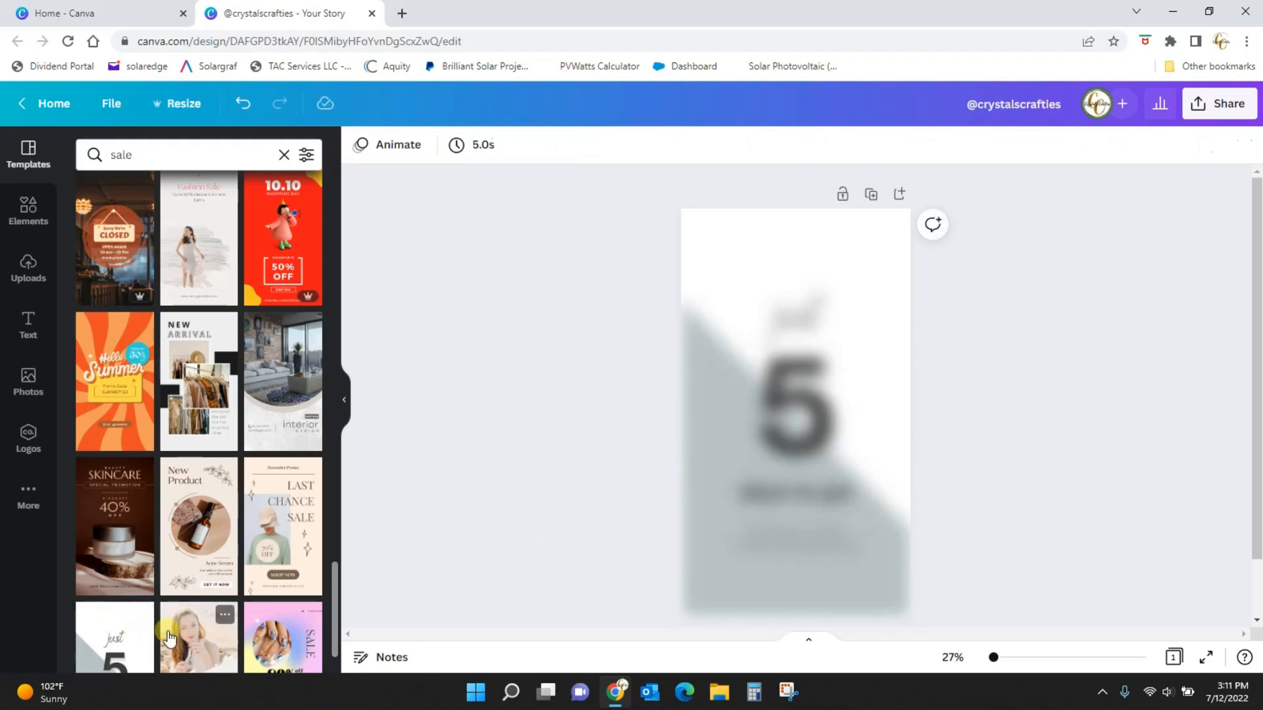
drag(795, 523, 804, 471)
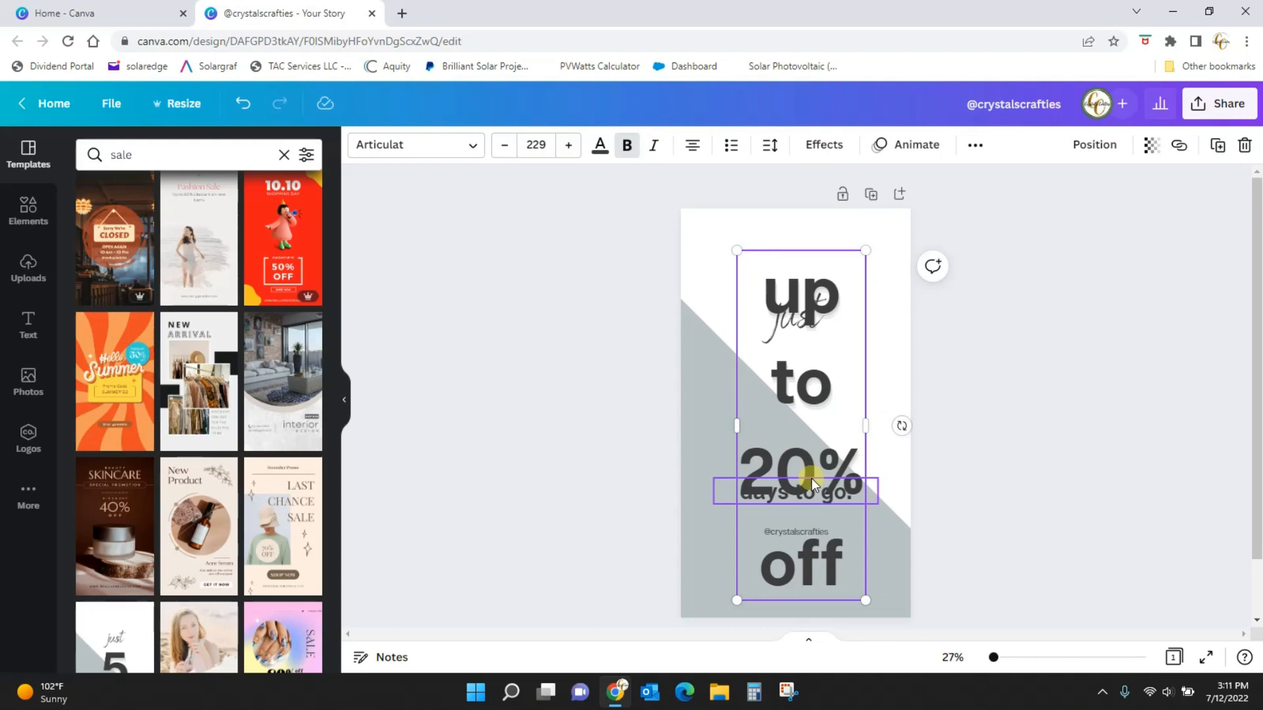
Step: Leave the story design for the home page and open the custom-size settings for a new design
click(52, 105)
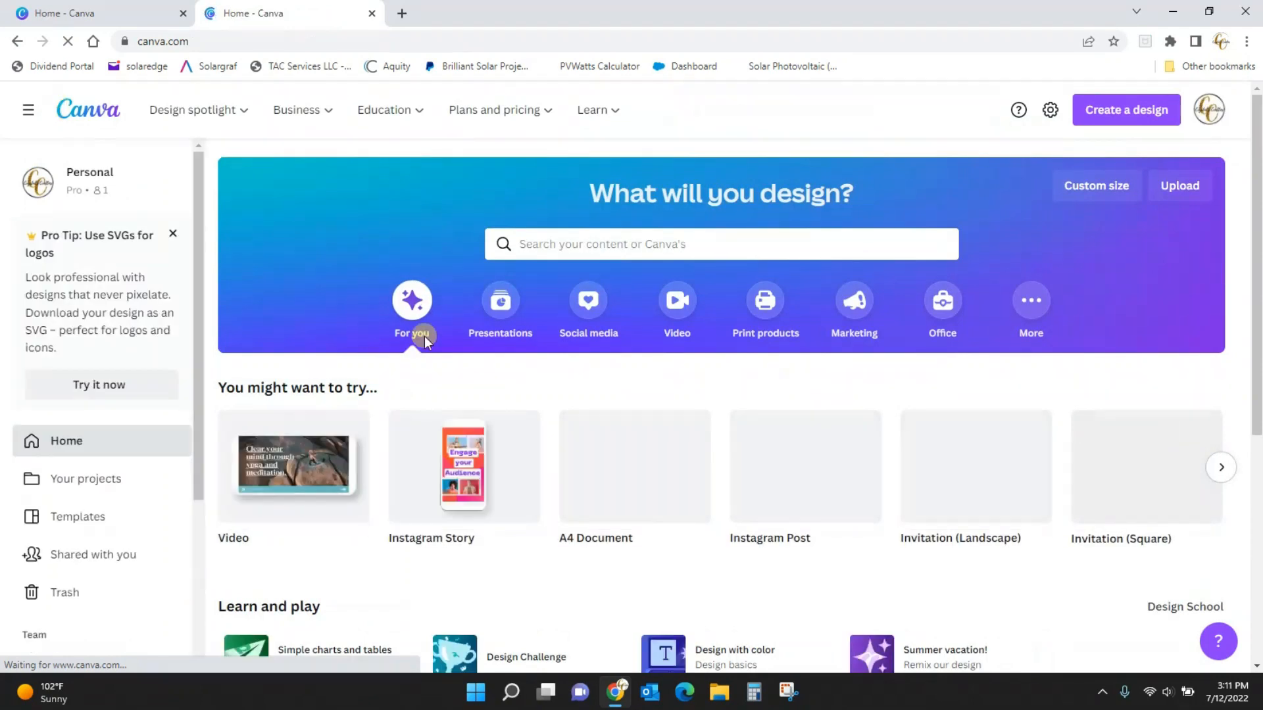
click(1131, 113)
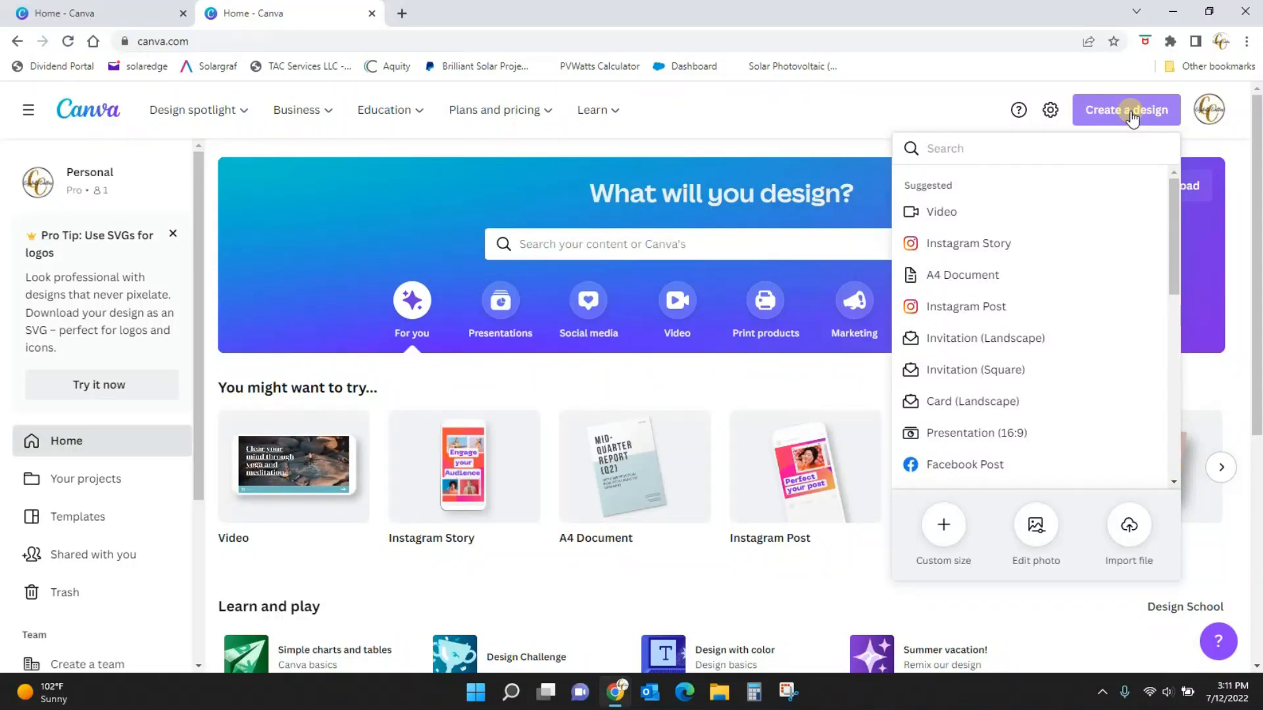
click(944, 529)
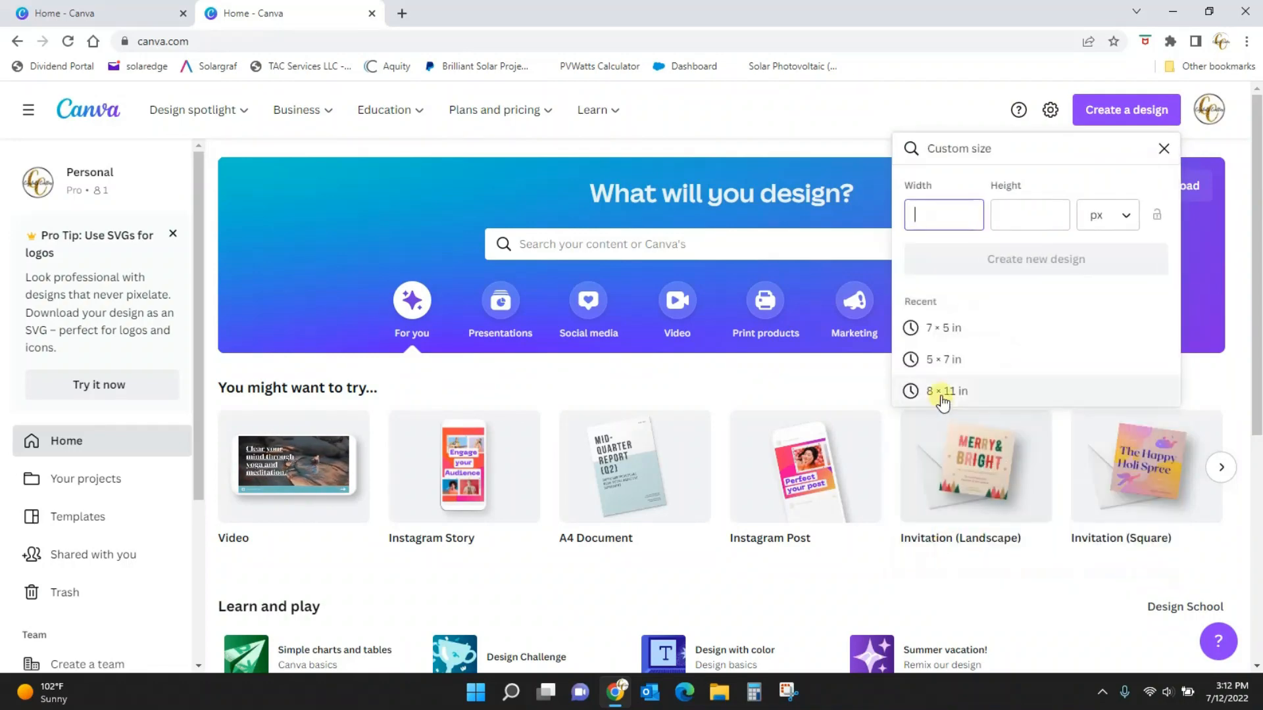
Step: Enter 5 by 7 as the custom width and height and switch the unit to inches
click(940, 363)
key(ctrl+w)
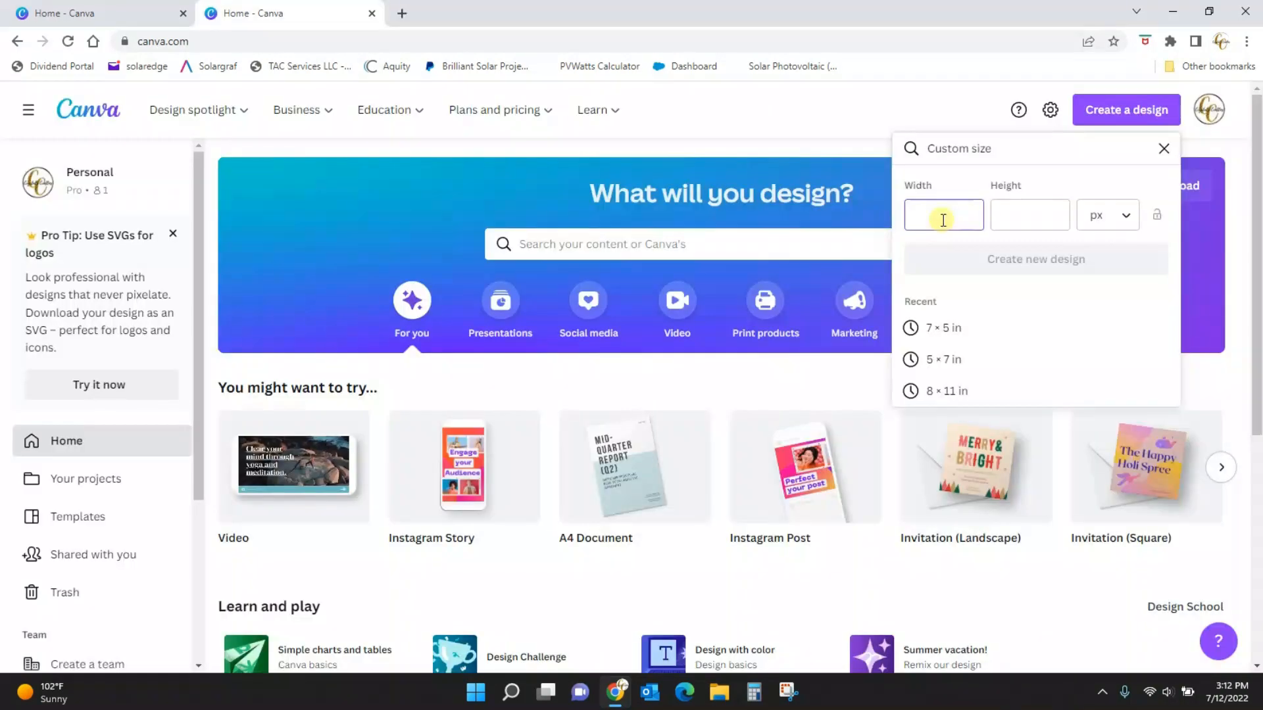
text(5)
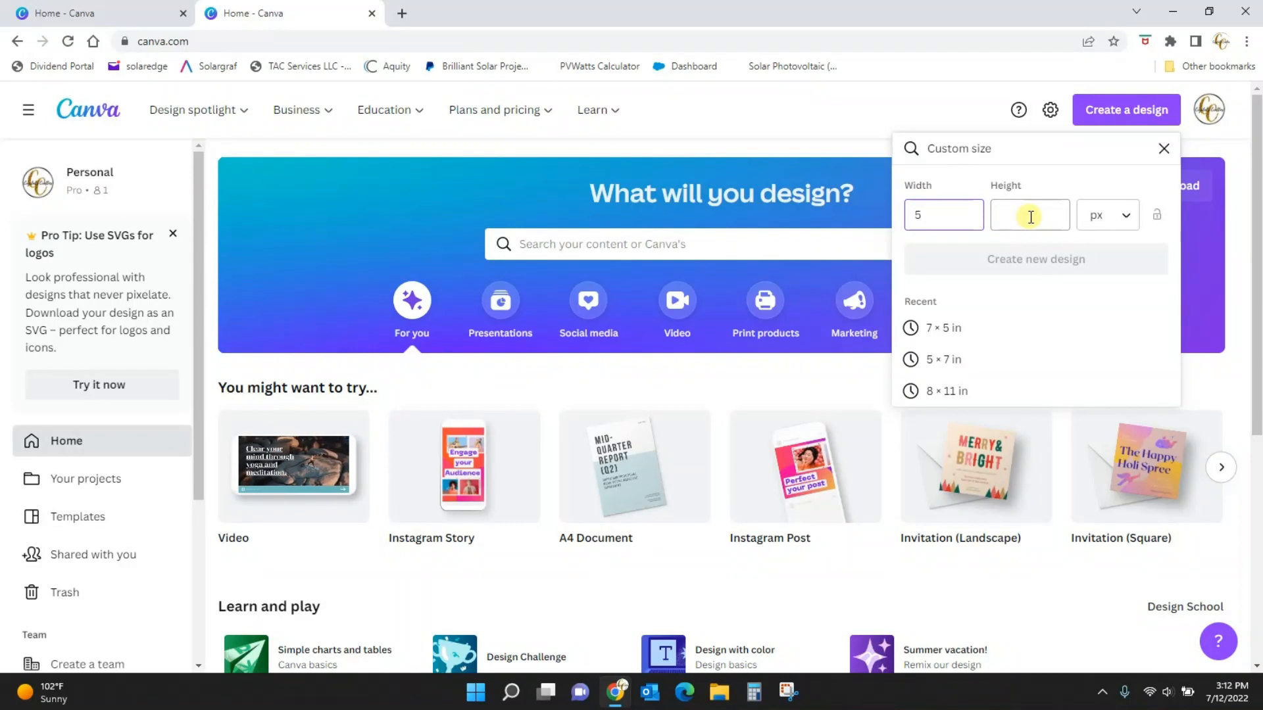
click(1030, 217)
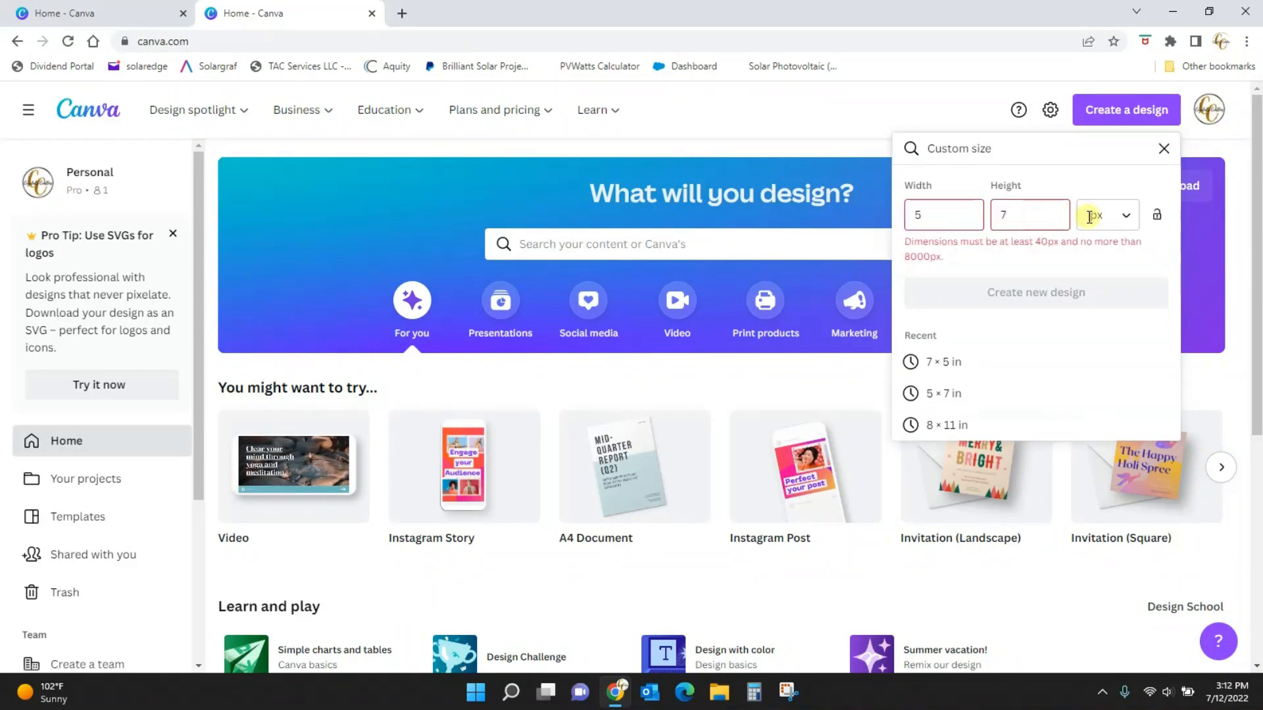
click(1123, 215)
click(1105, 290)
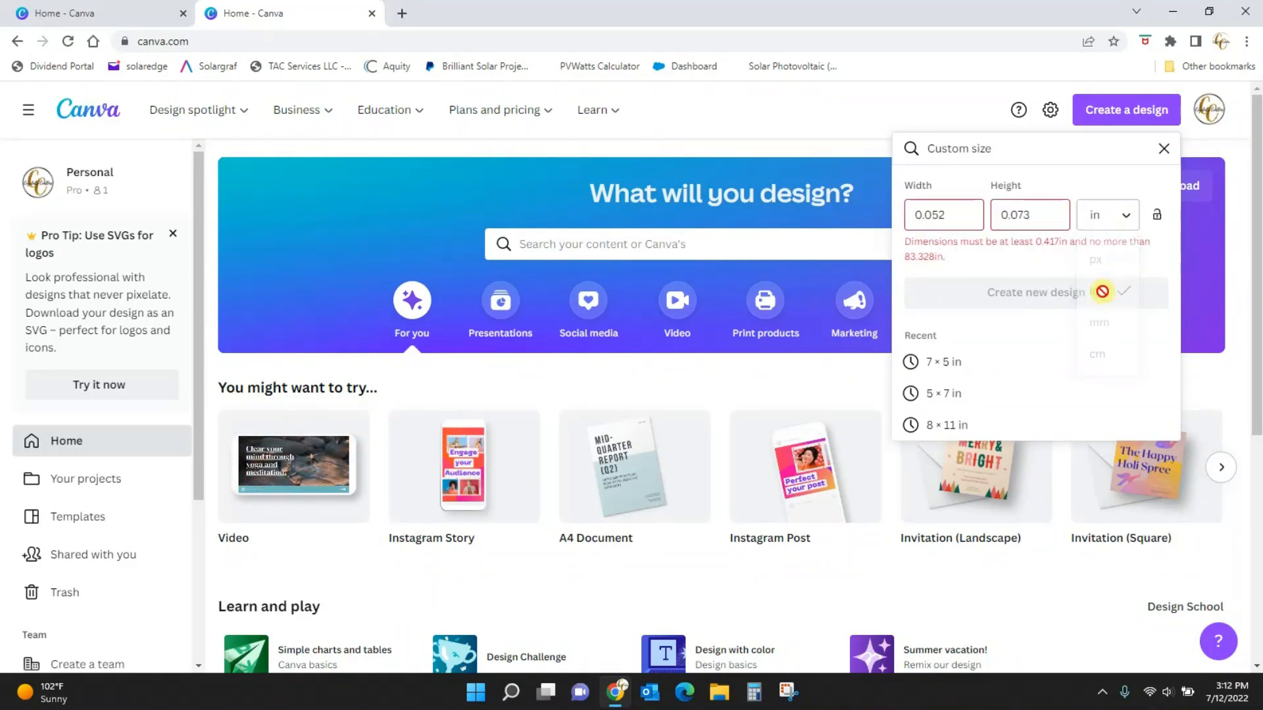
Step: Set the custom size to 5 in wide by 7 in high and create the new design
click(959, 212)
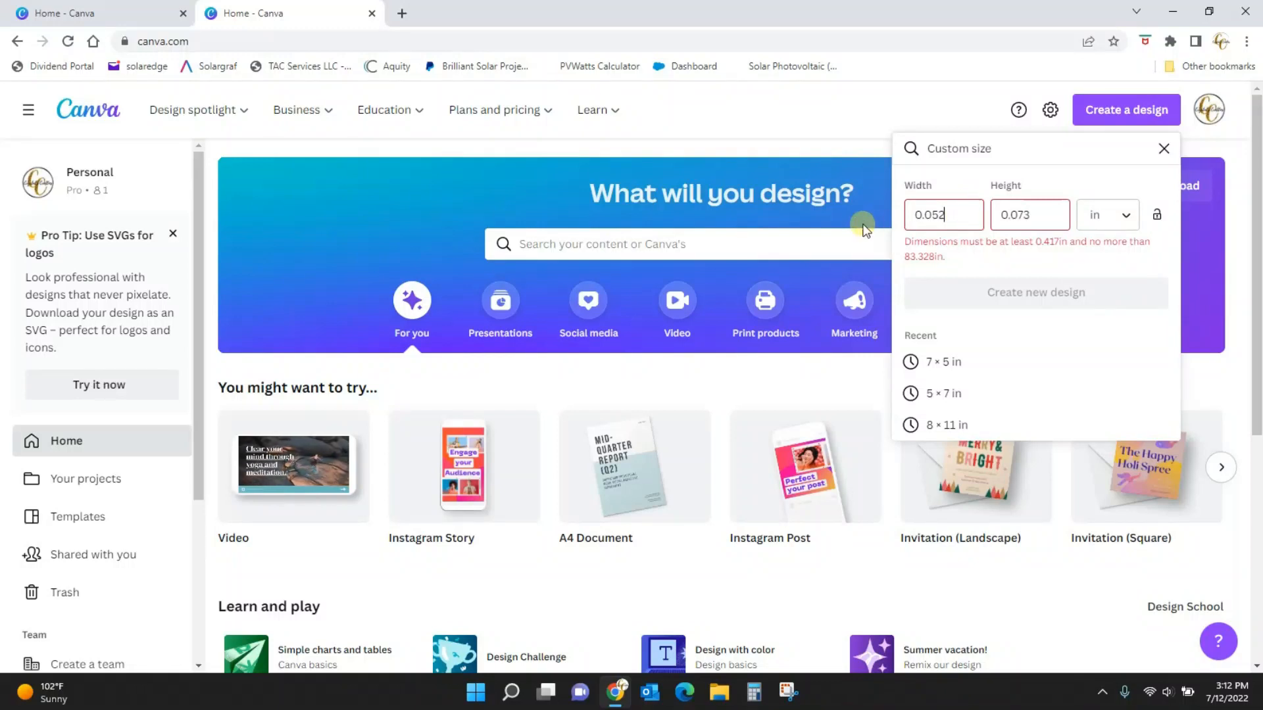
double_click(952, 215)
text(5)
key(Tab)
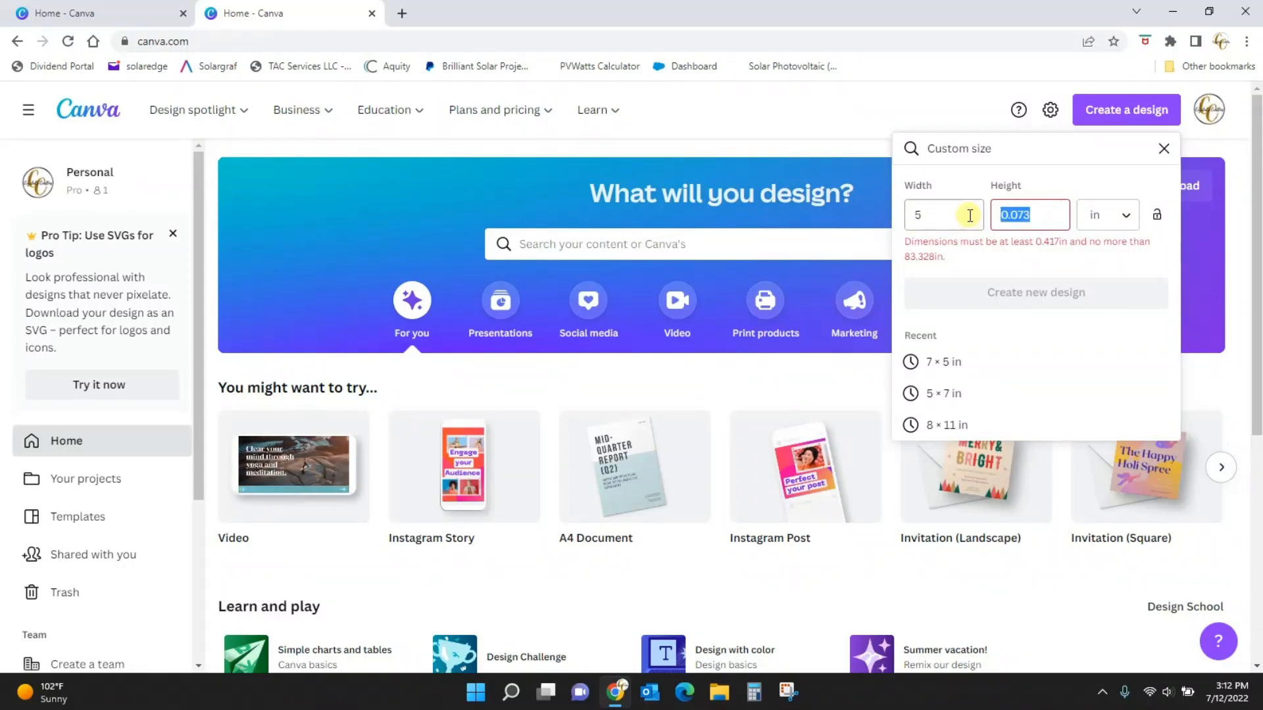
text(7)
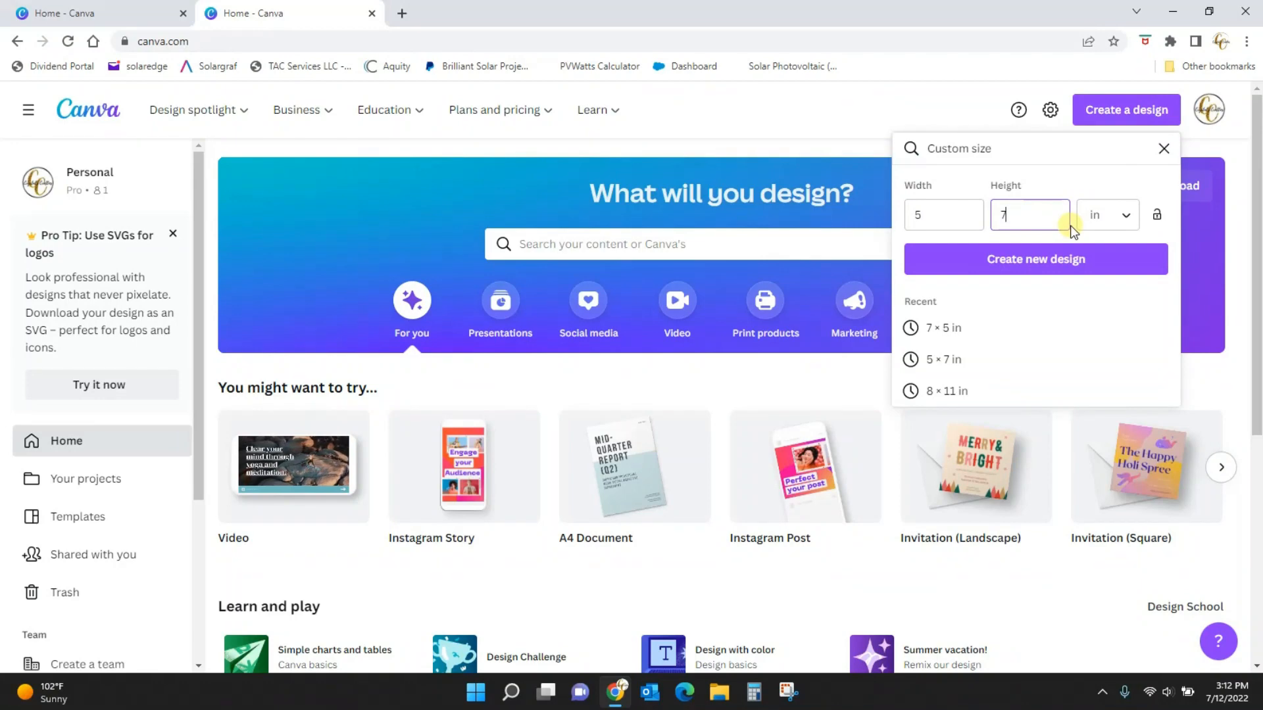
click(1059, 259)
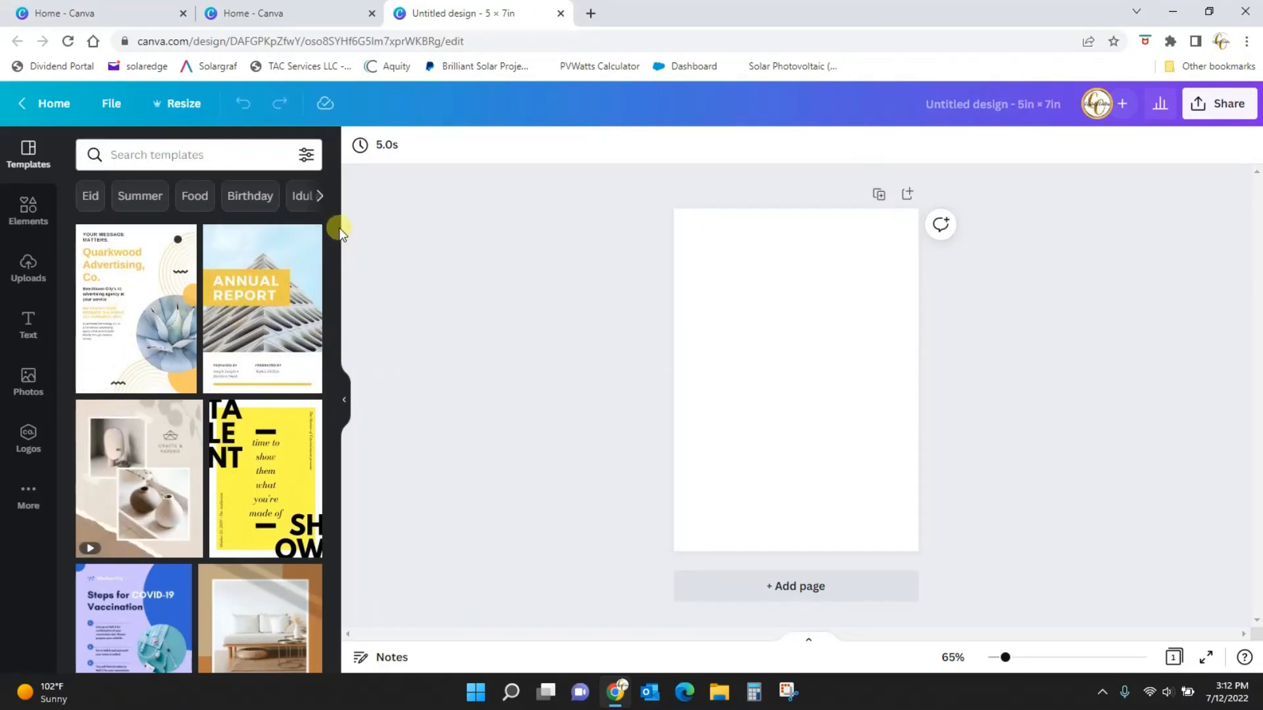
Step: Upload the "myboys" photo from the desktop photos folder to the media library and look through the uploaded images
drag(337, 232, 349, 197)
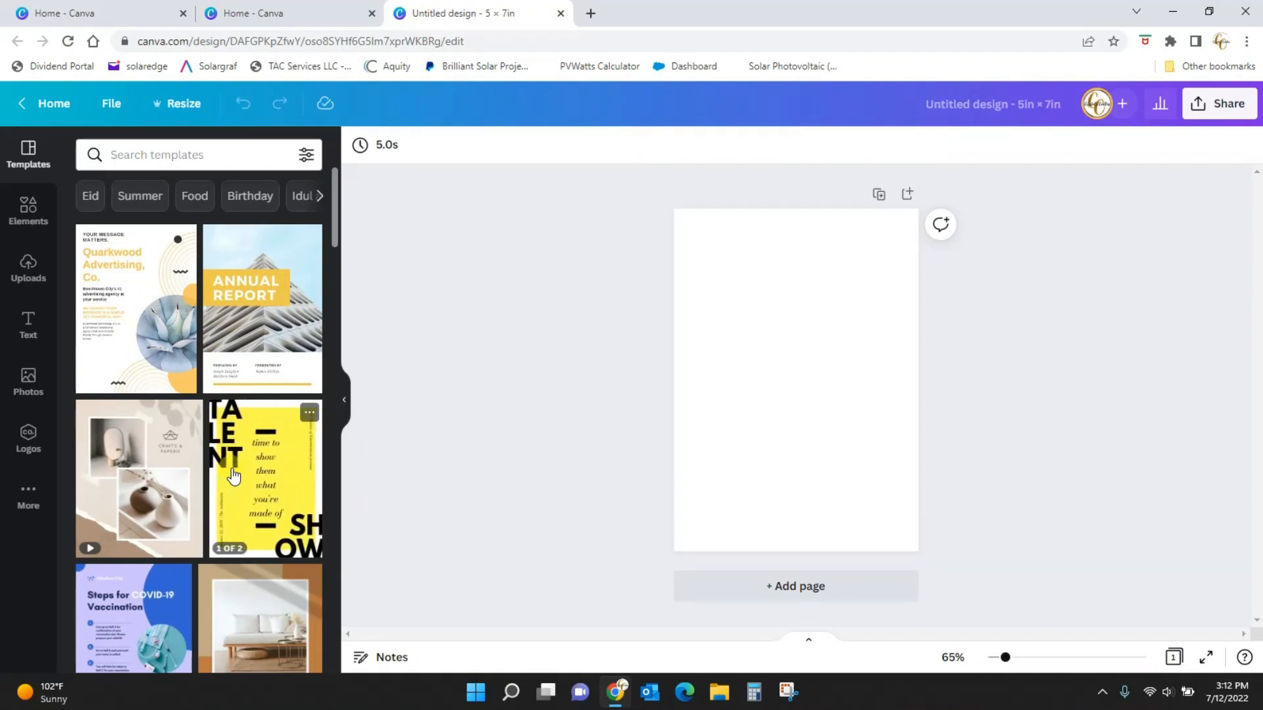
click(27, 209)
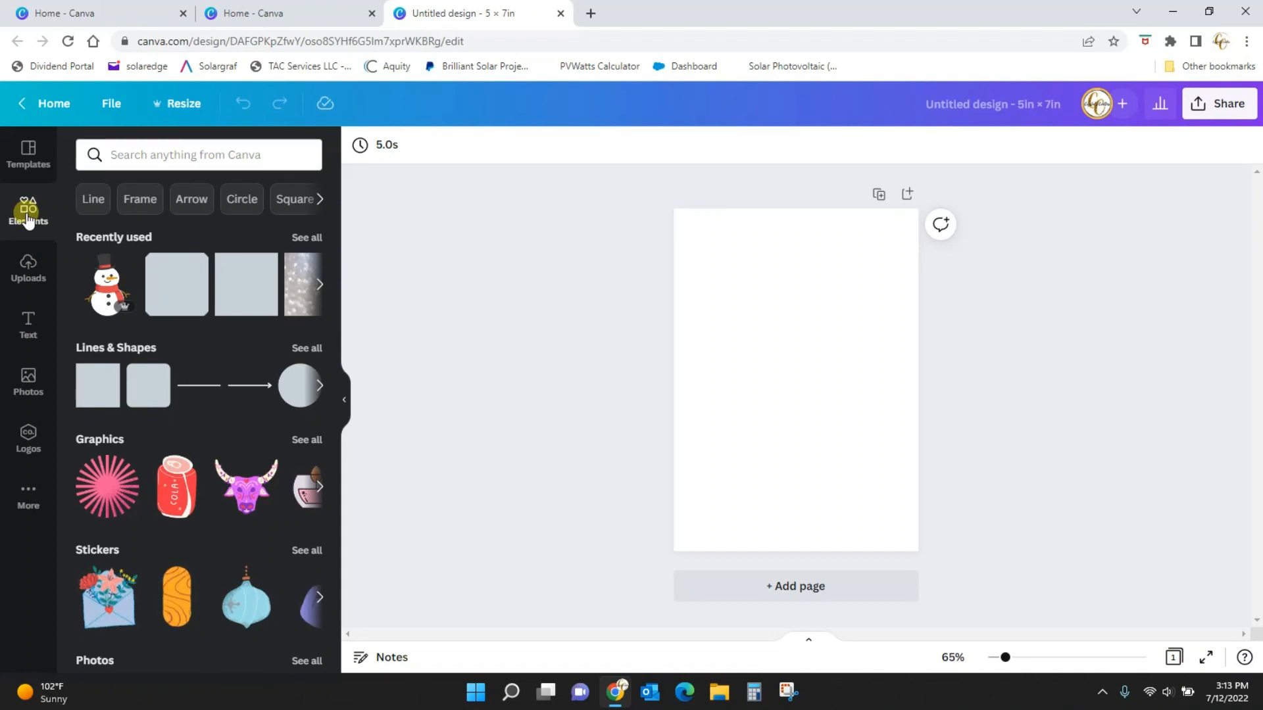
click(31, 277)
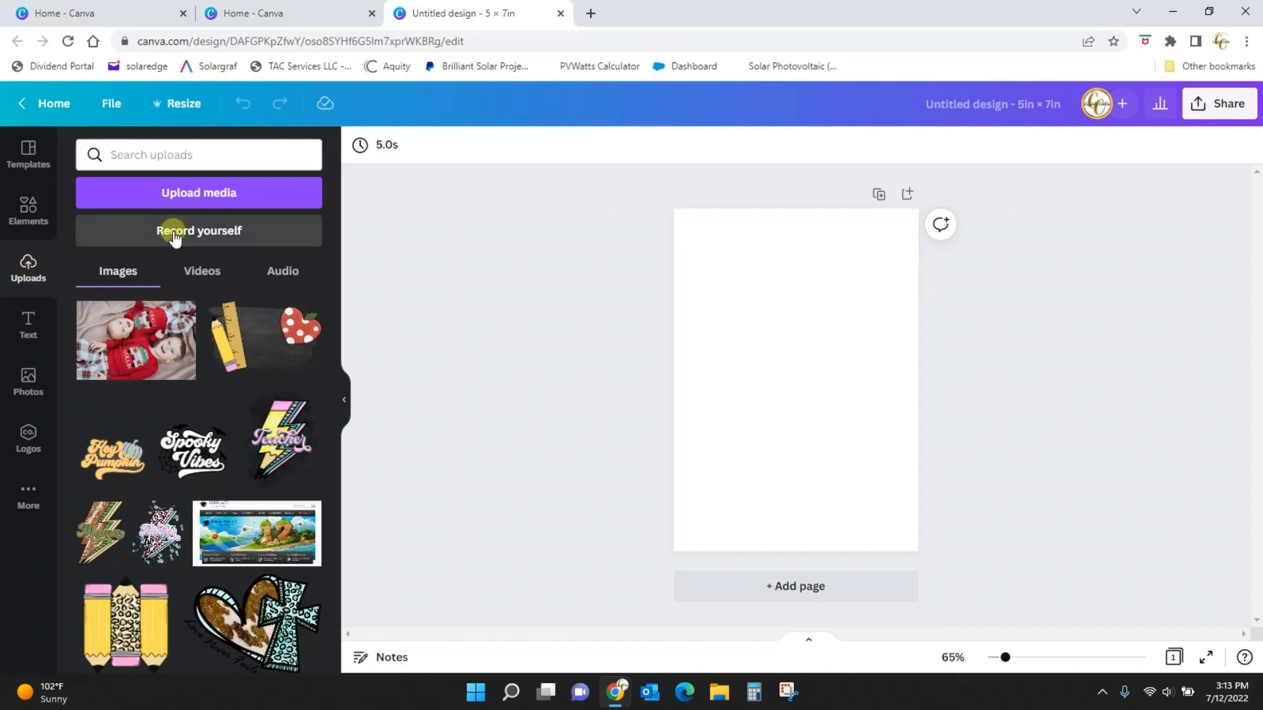
click(206, 198)
click(206, 195)
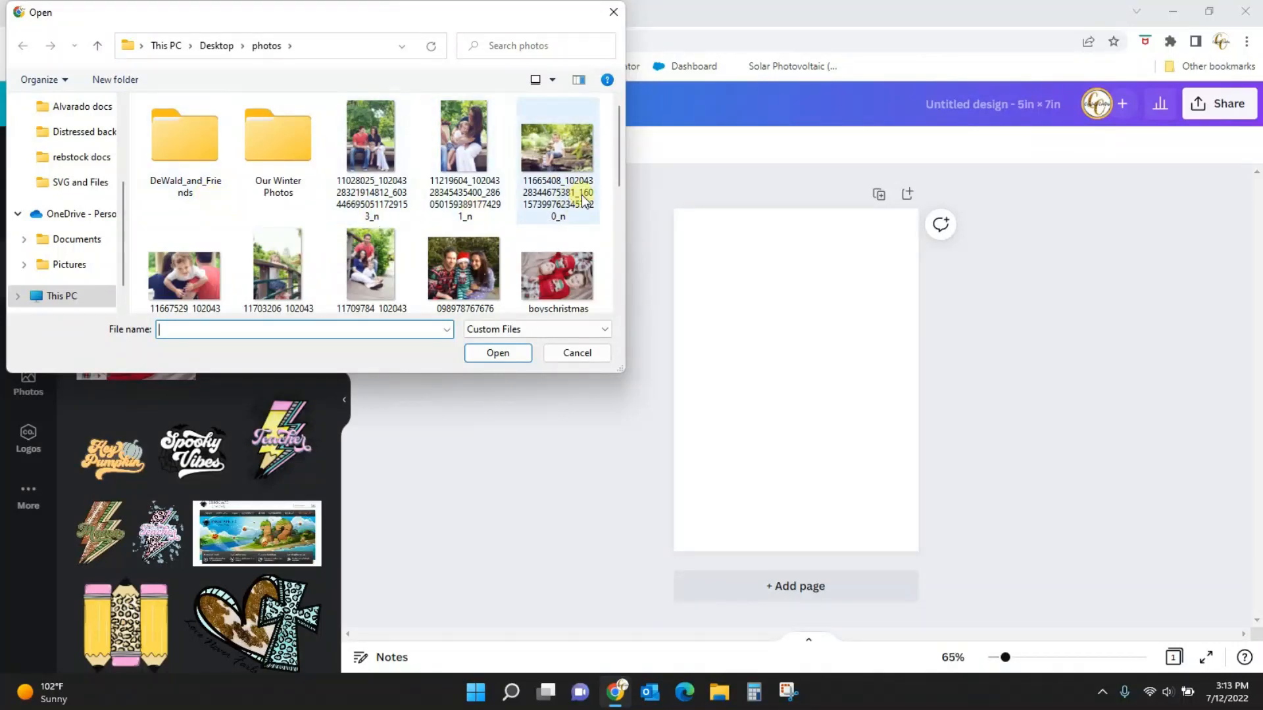
drag(617, 145, 621, 243)
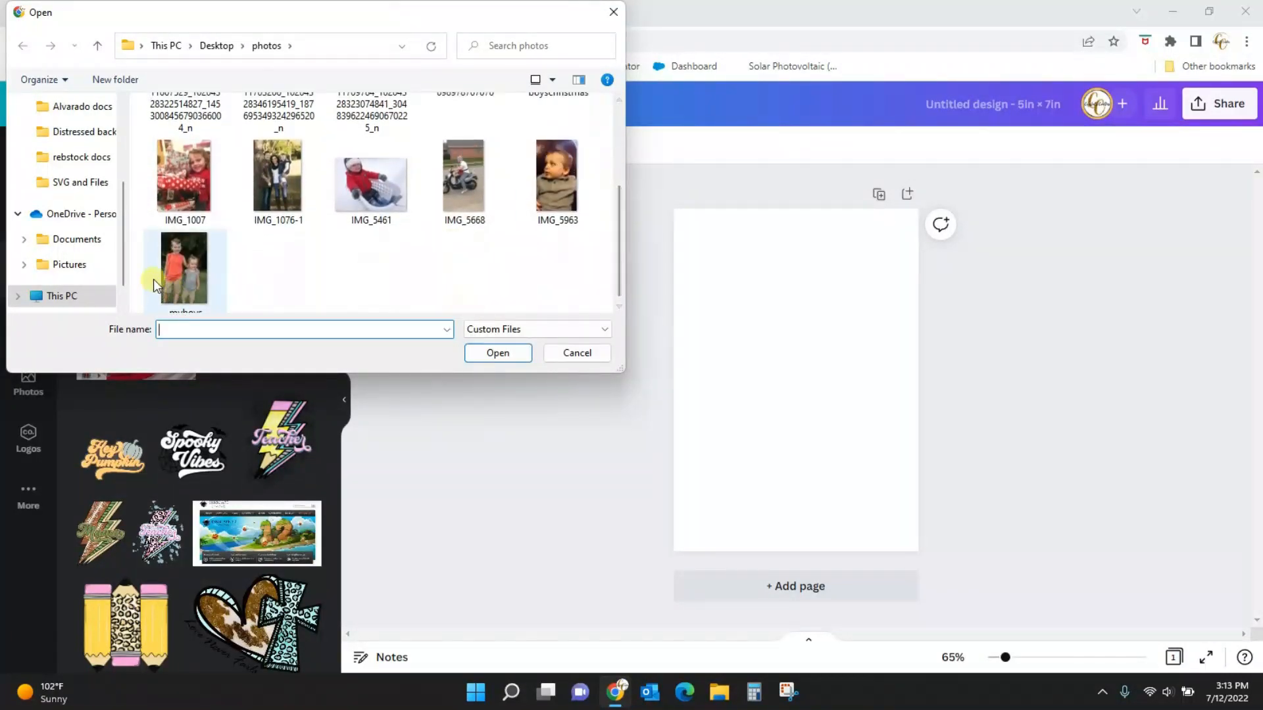
double_click(176, 273)
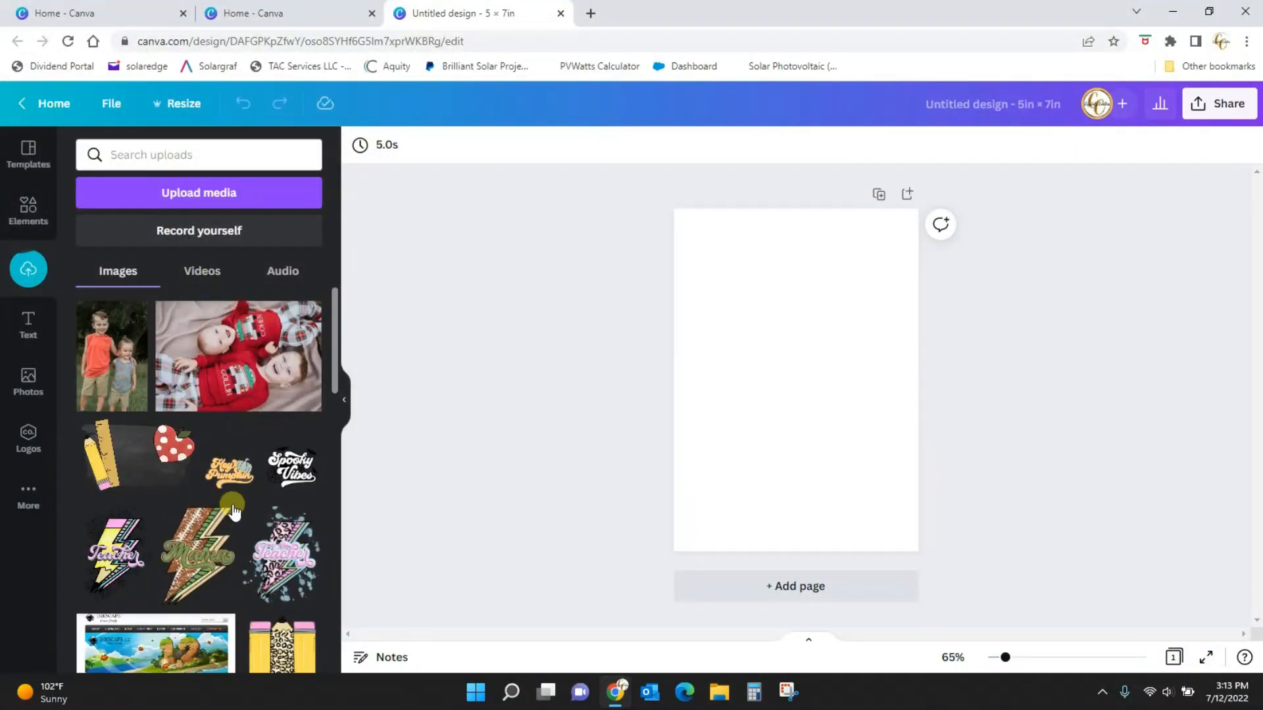
drag(334, 310, 338, 371)
scroll(284, 501, down, 4)
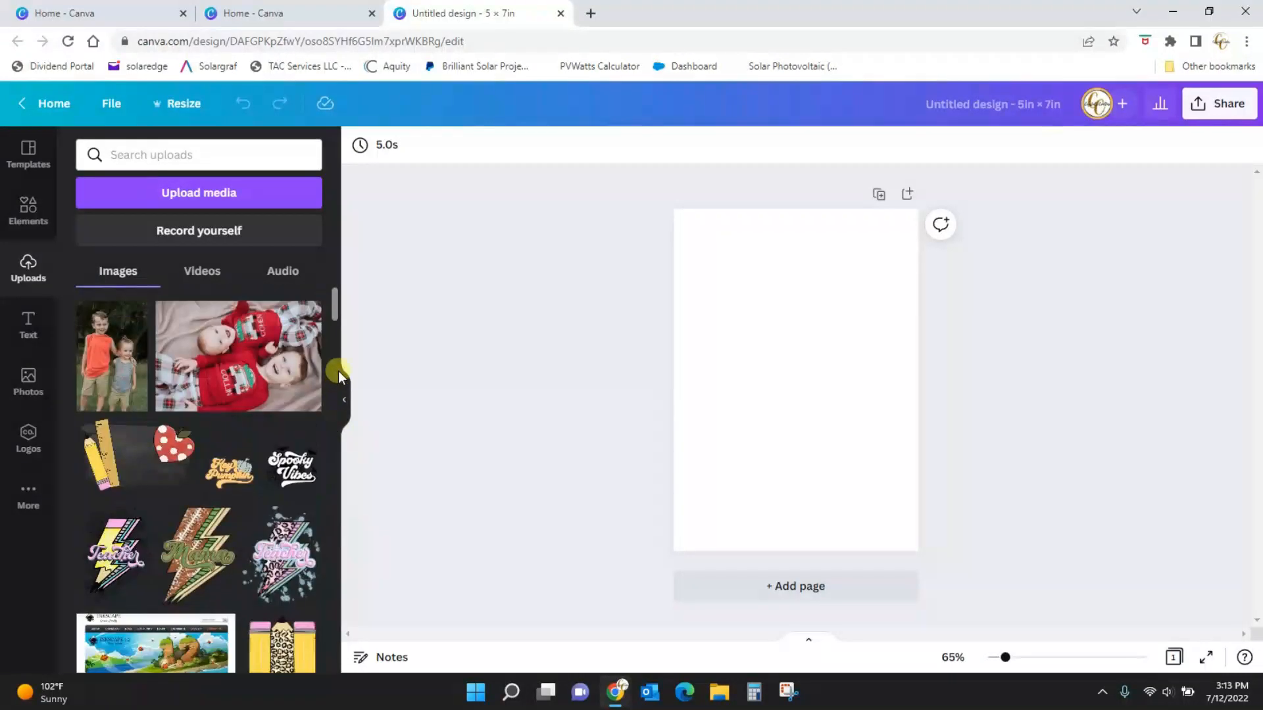
Step: Browse the text options, examining the heading styles and the ready-made font combinations for the blank page
click(29, 322)
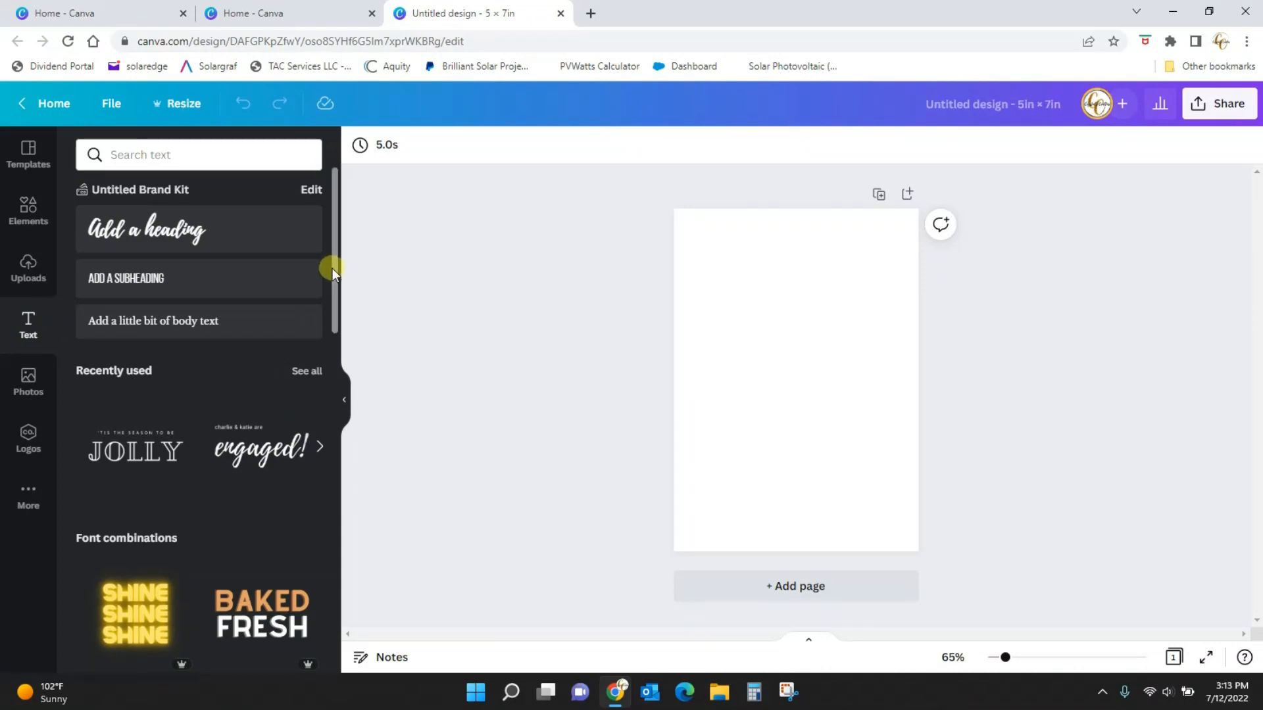
drag(333, 269, 346, 375)
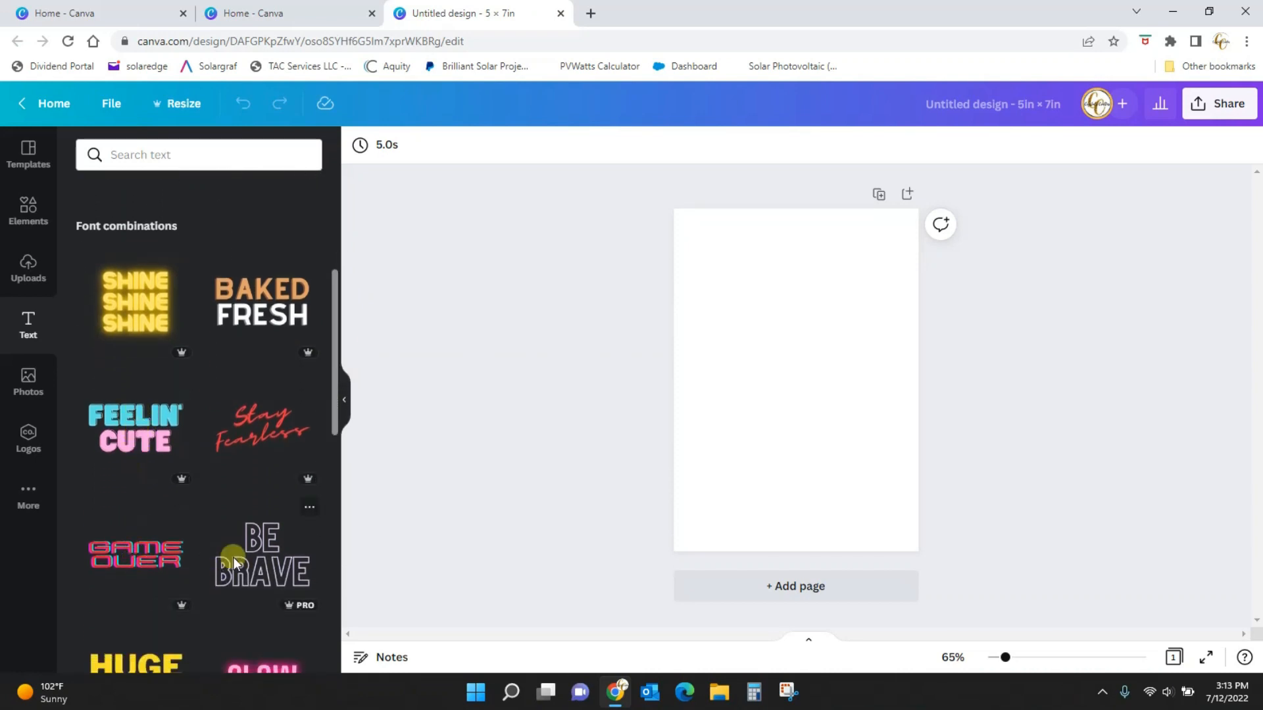
drag(334, 322, 330, 423)
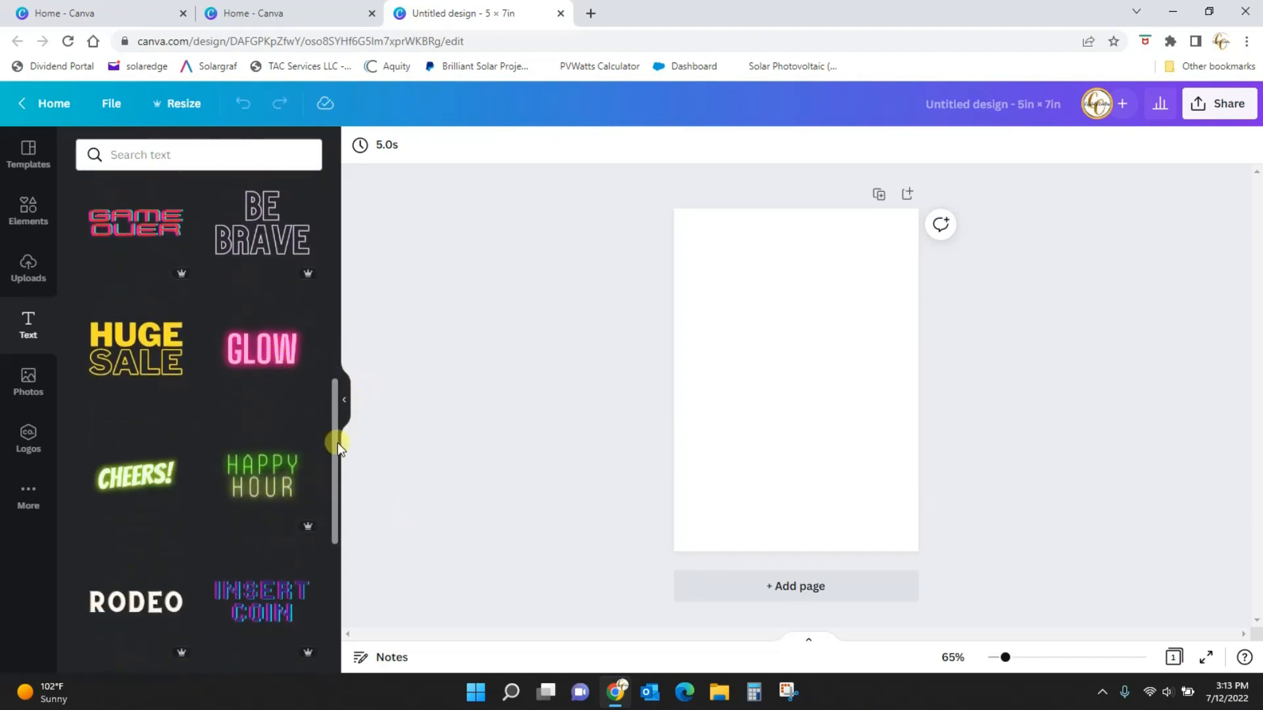
scroll(338, 447, down, 9)
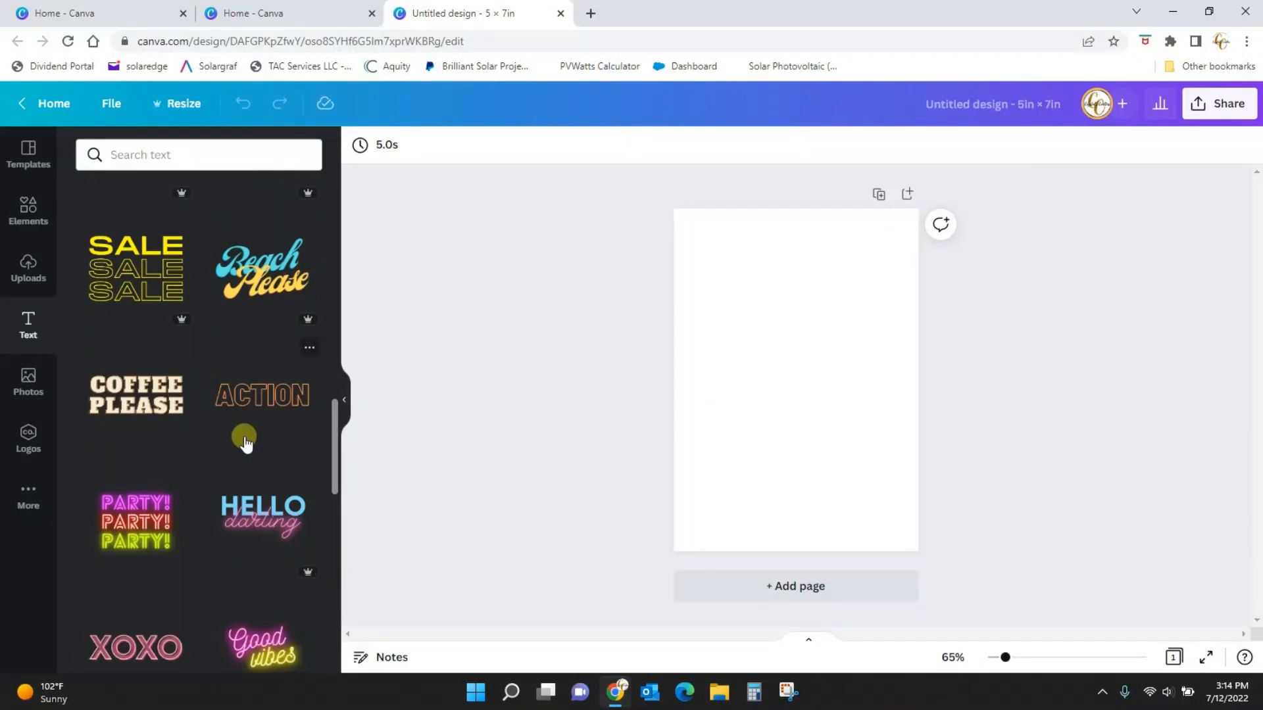
scroll(244, 438, down, 12)
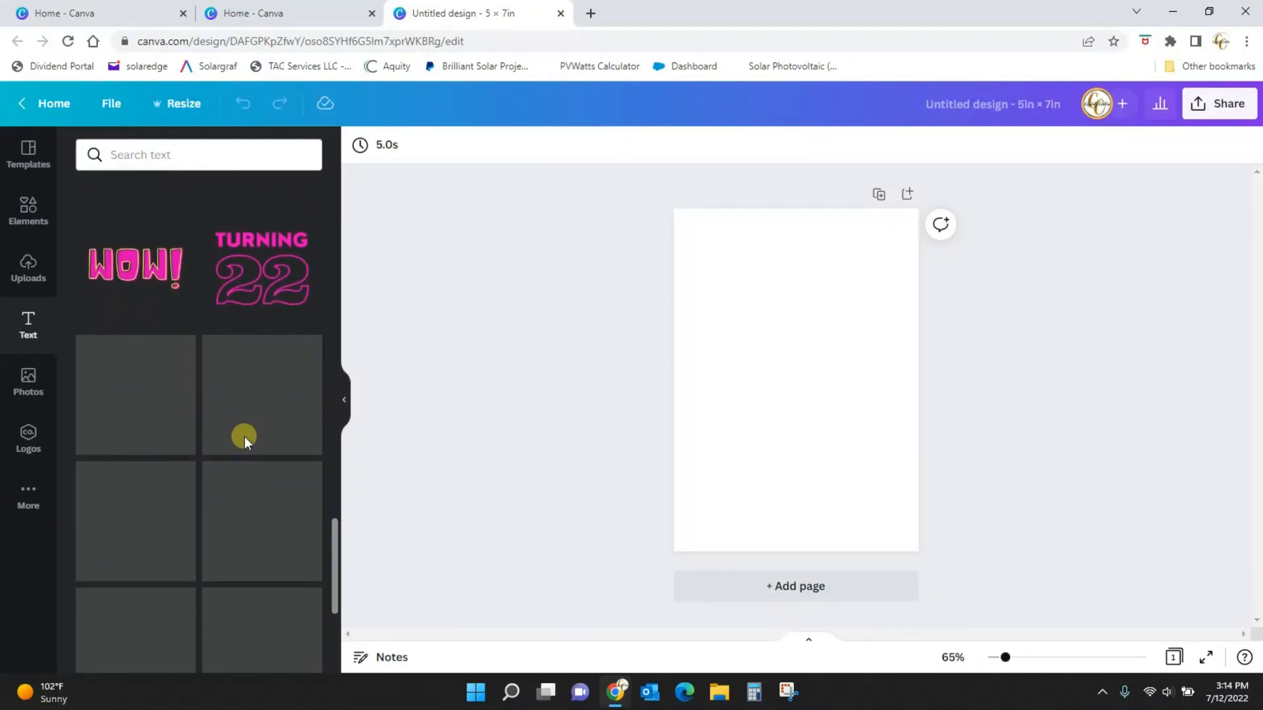
scroll(243, 436, down, 10)
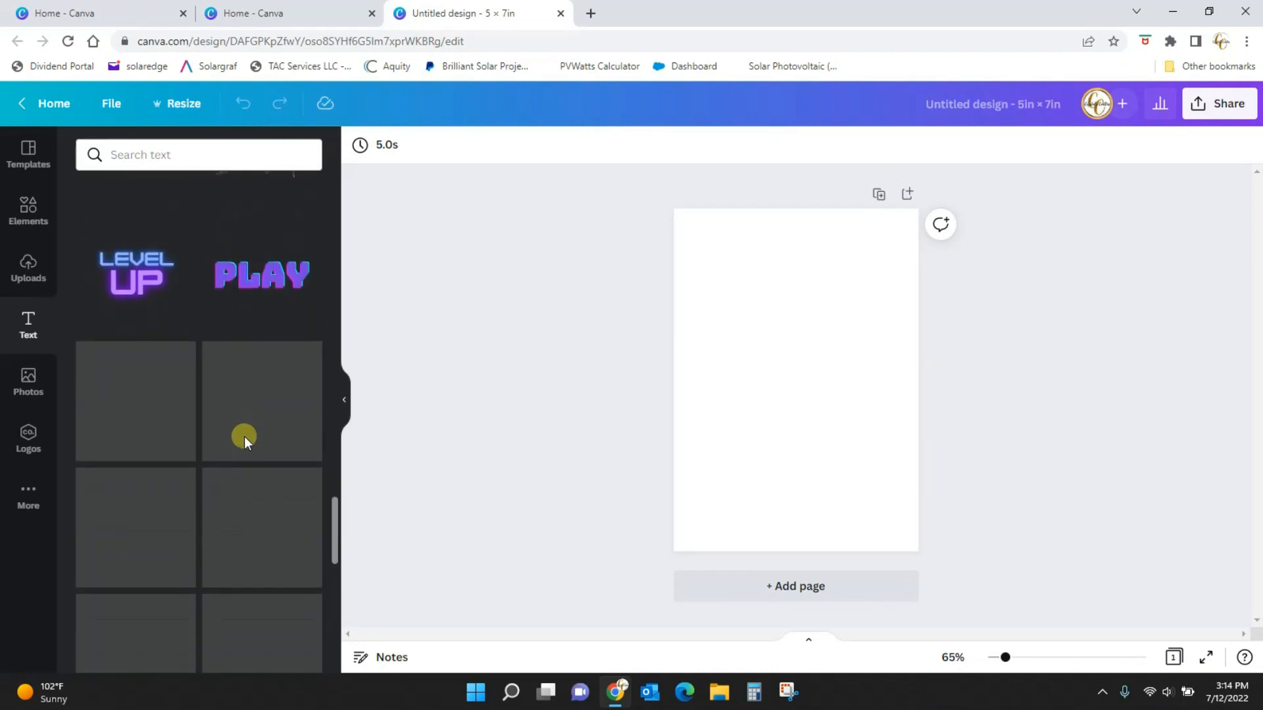
scroll(243, 436, down, 10)
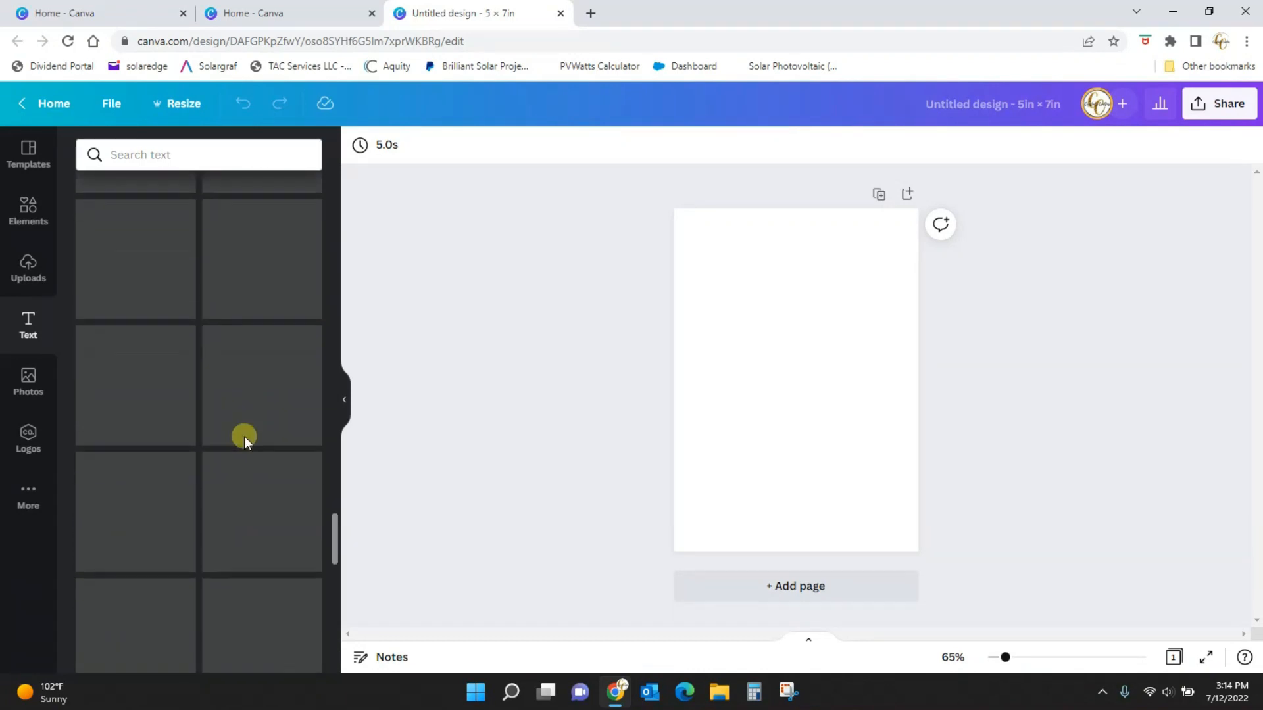
scroll(244, 436, down, 7)
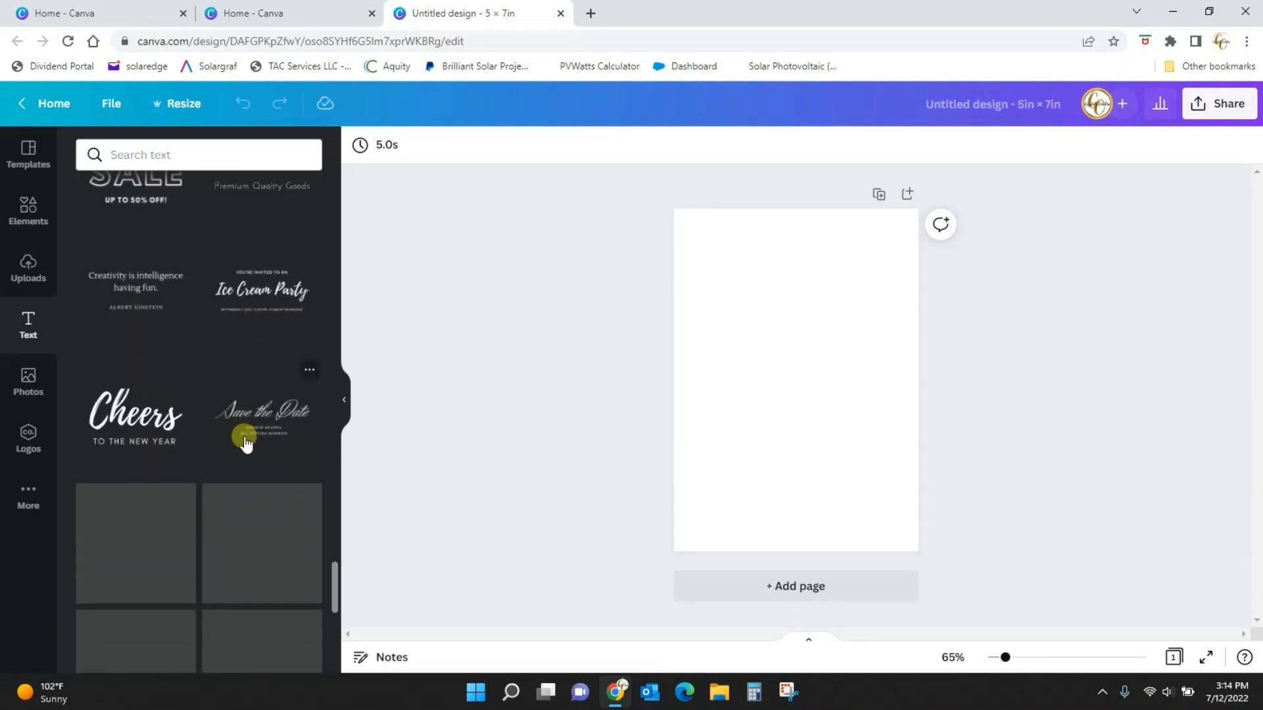
scroll(244, 443, down, 4)
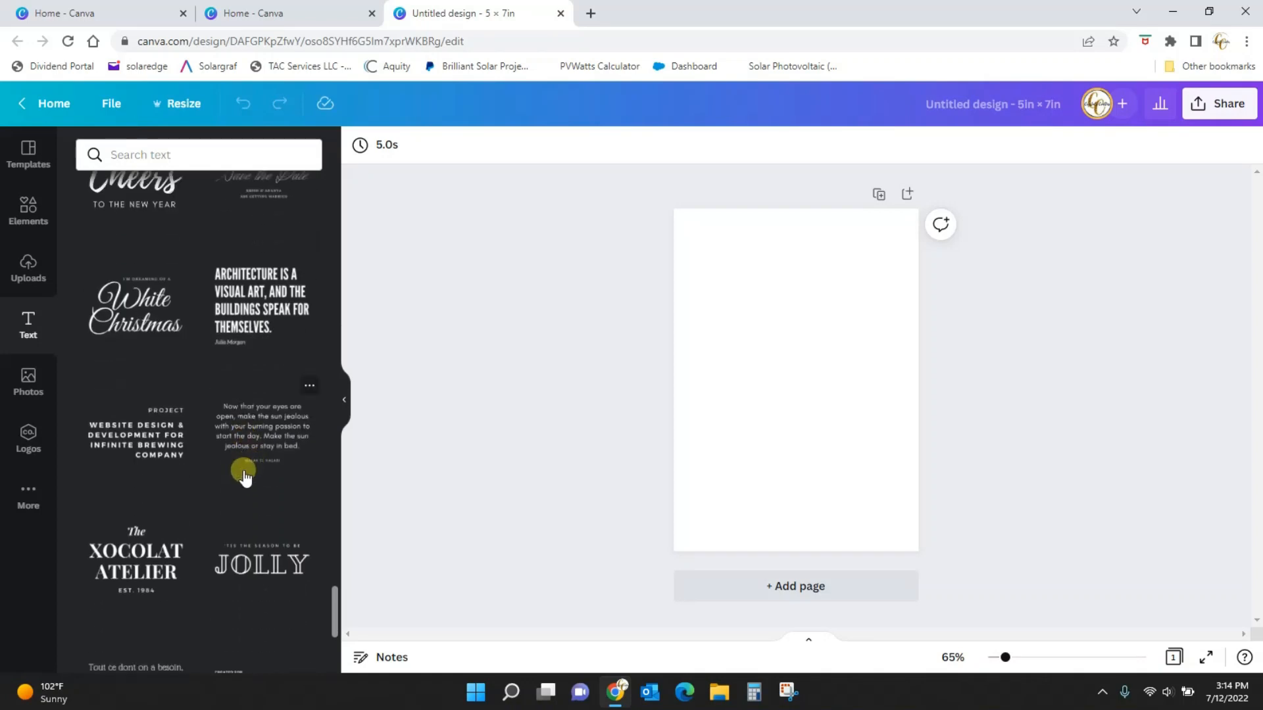
scroll(253, 468, down, 3)
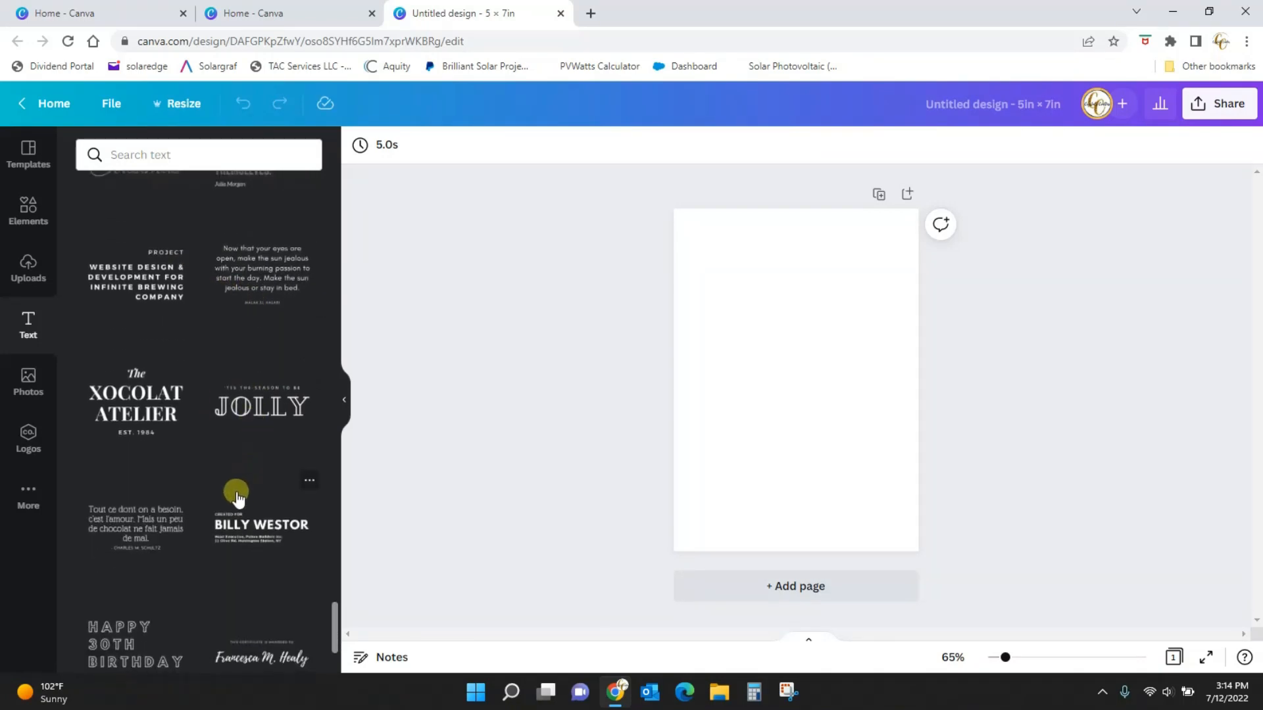
scroll(239, 500, down, 4)
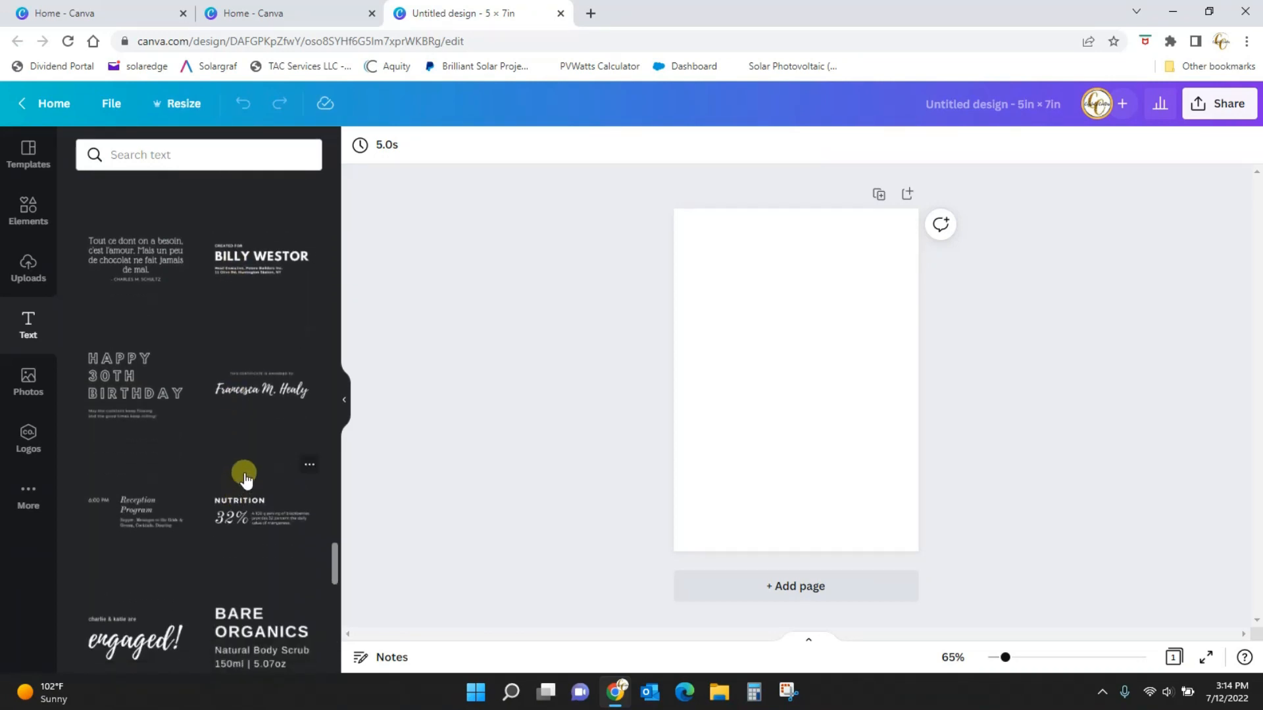
scroll(245, 478, down, 3)
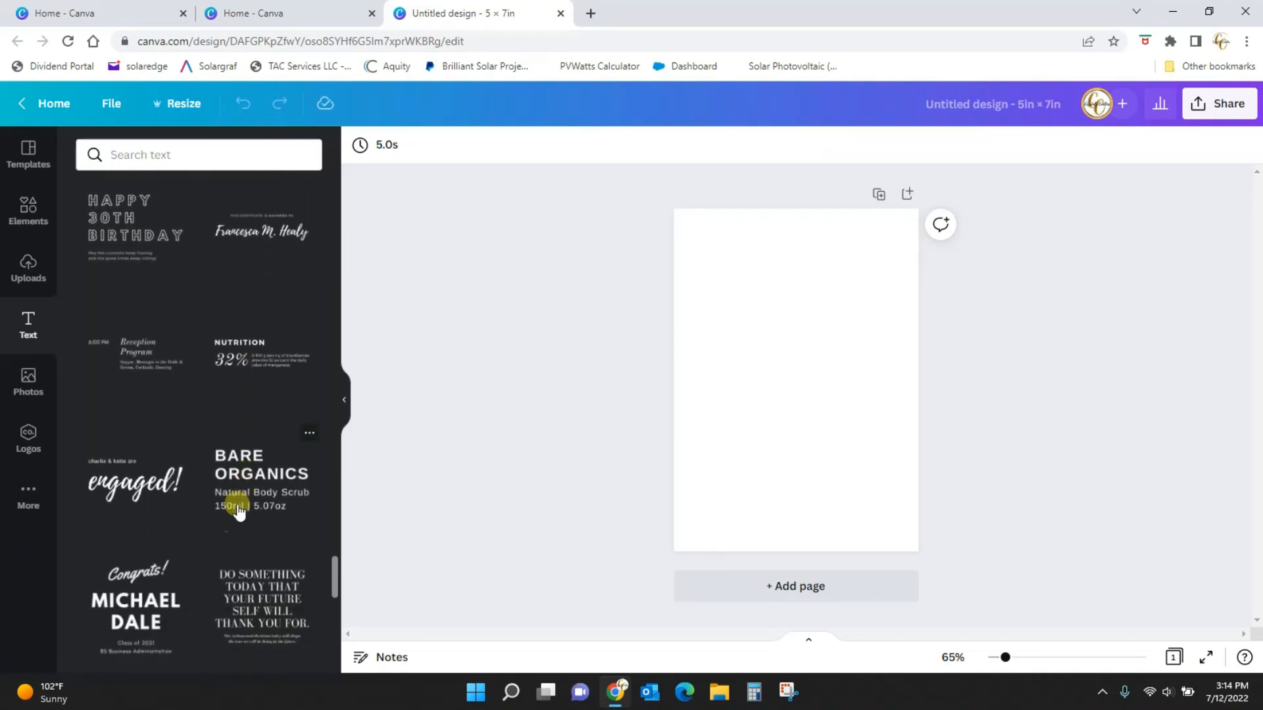
scroll(219, 538, down, 4)
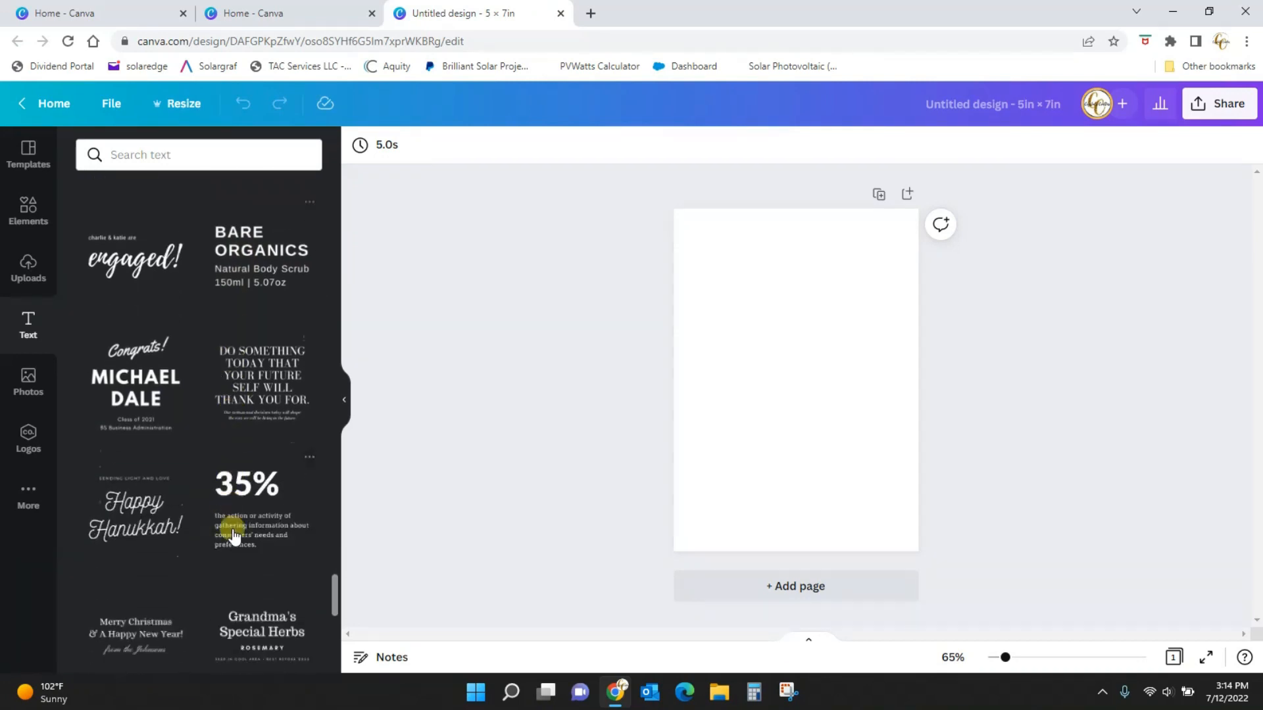
scroll(193, 541, down, 3)
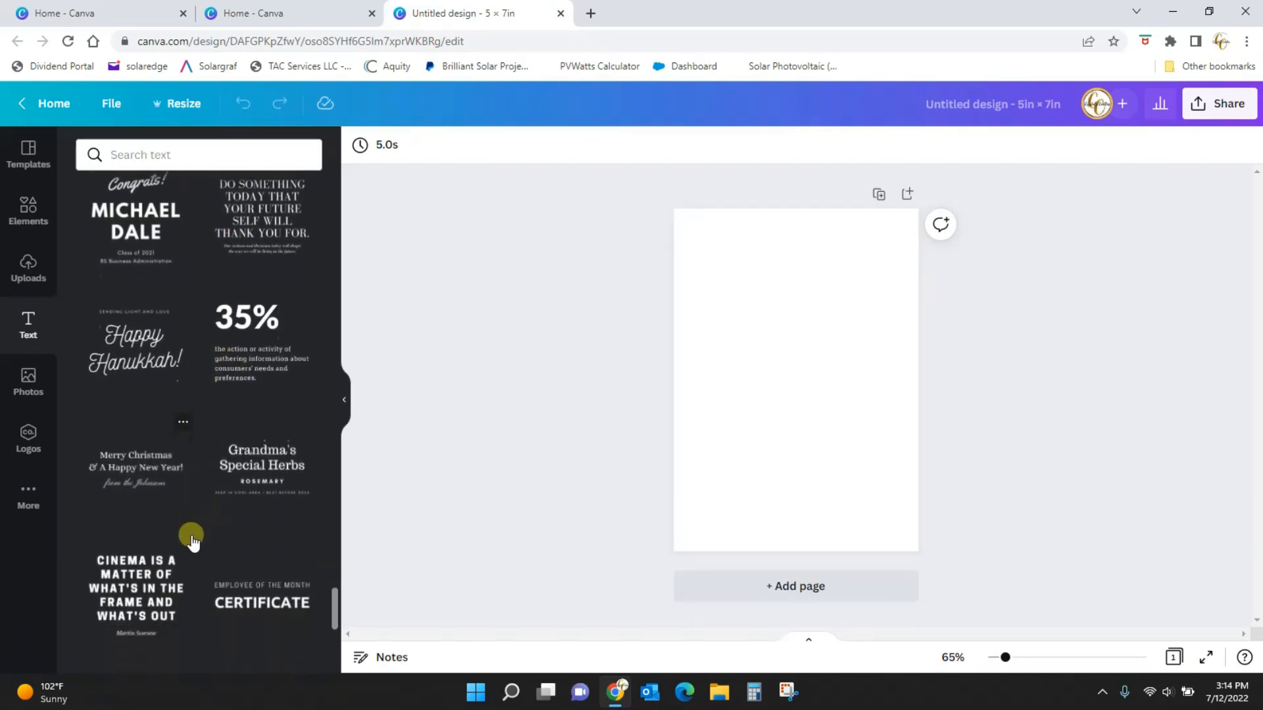
scroll(192, 540, down, 3)
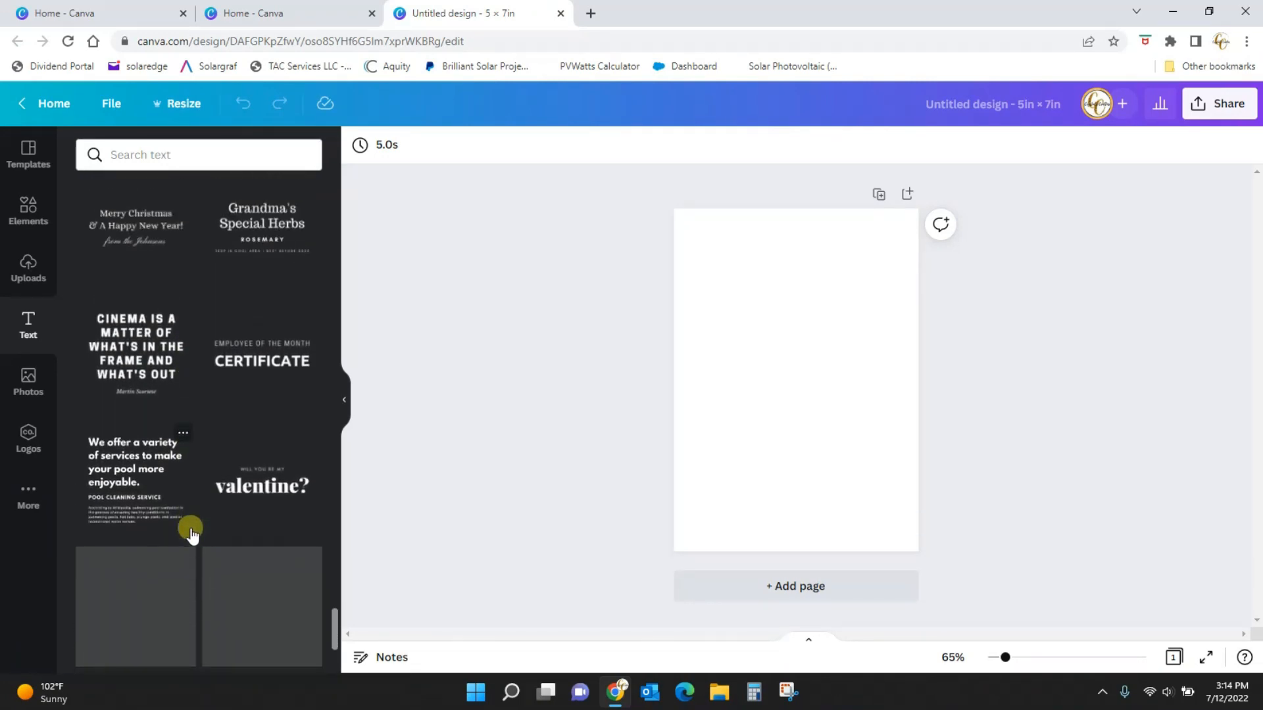
scroll(193, 507, down, 8)
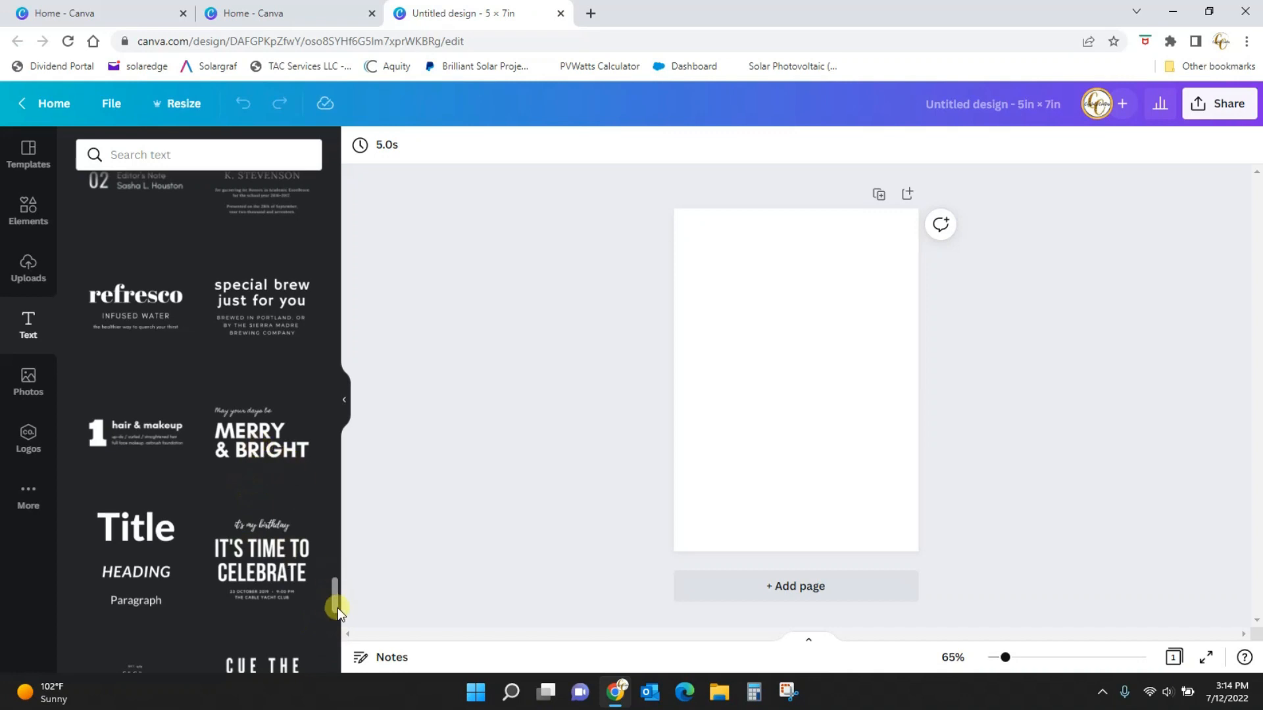
drag(337, 608, 343, 539)
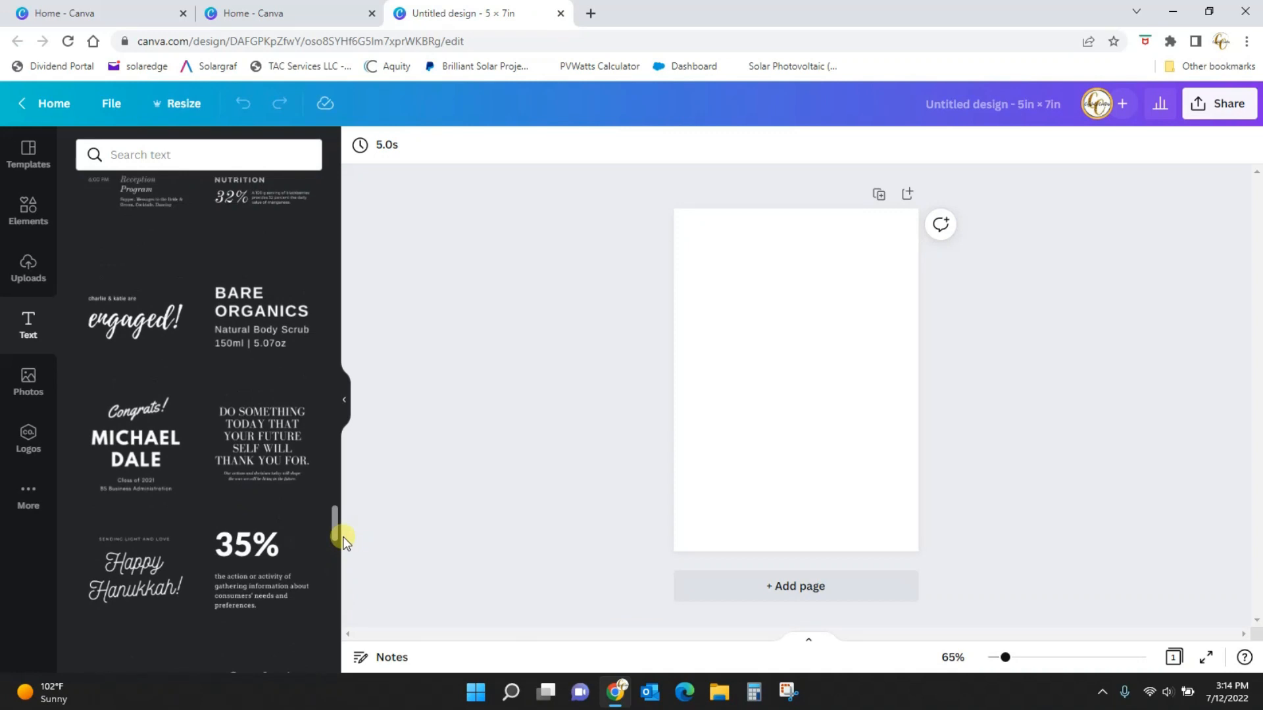
Step: Add the script "engaged!" font combination to the page and change its small line to "merry" and its large line to "Christmas"
click(131, 331)
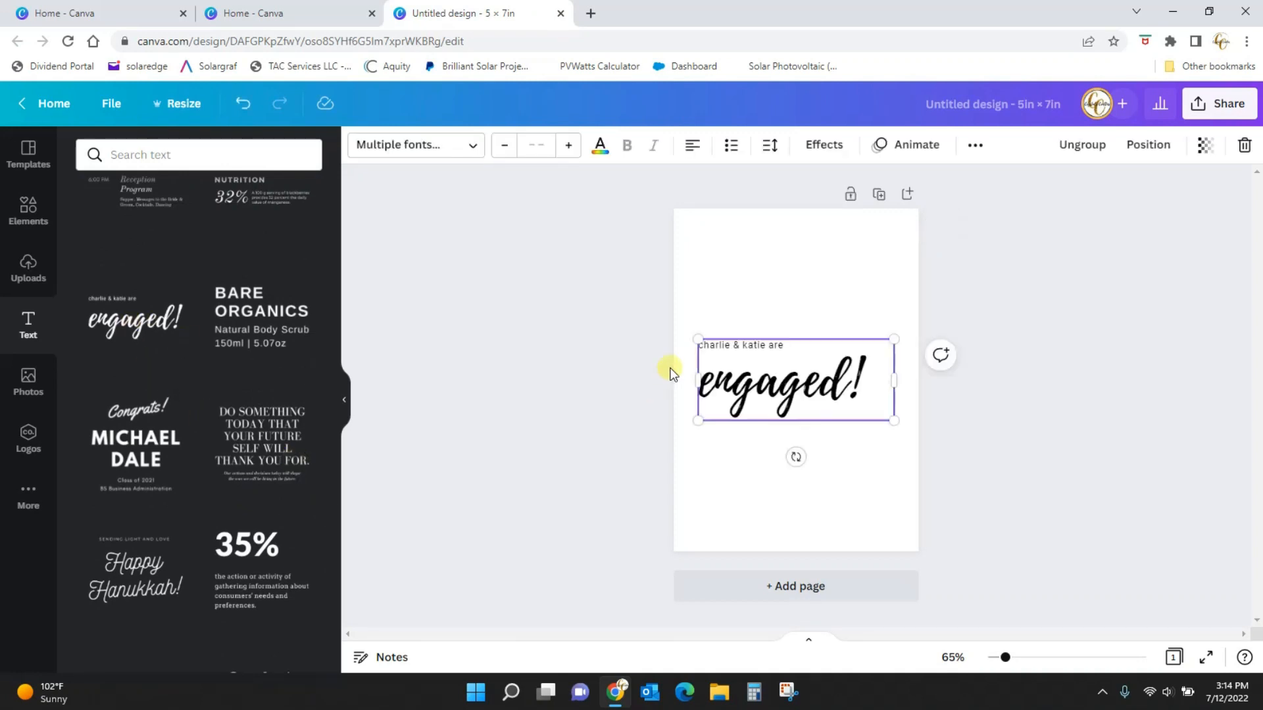
click(796, 350)
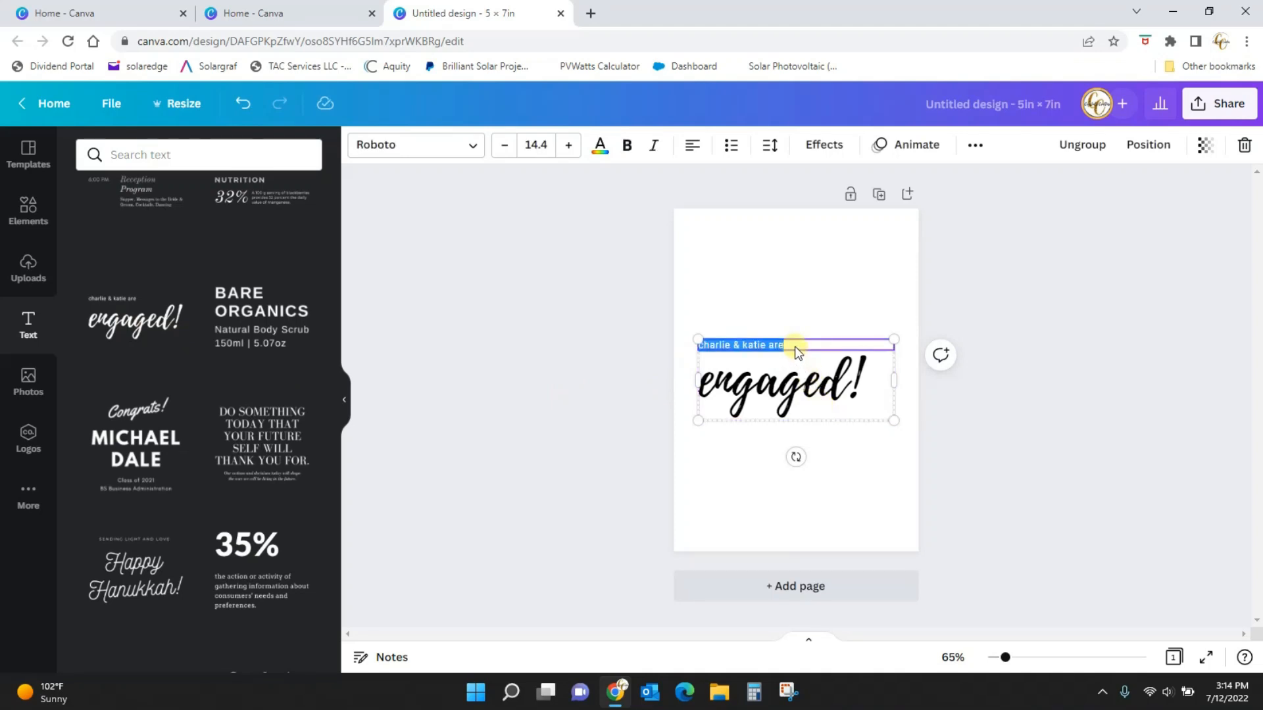
text(merr)
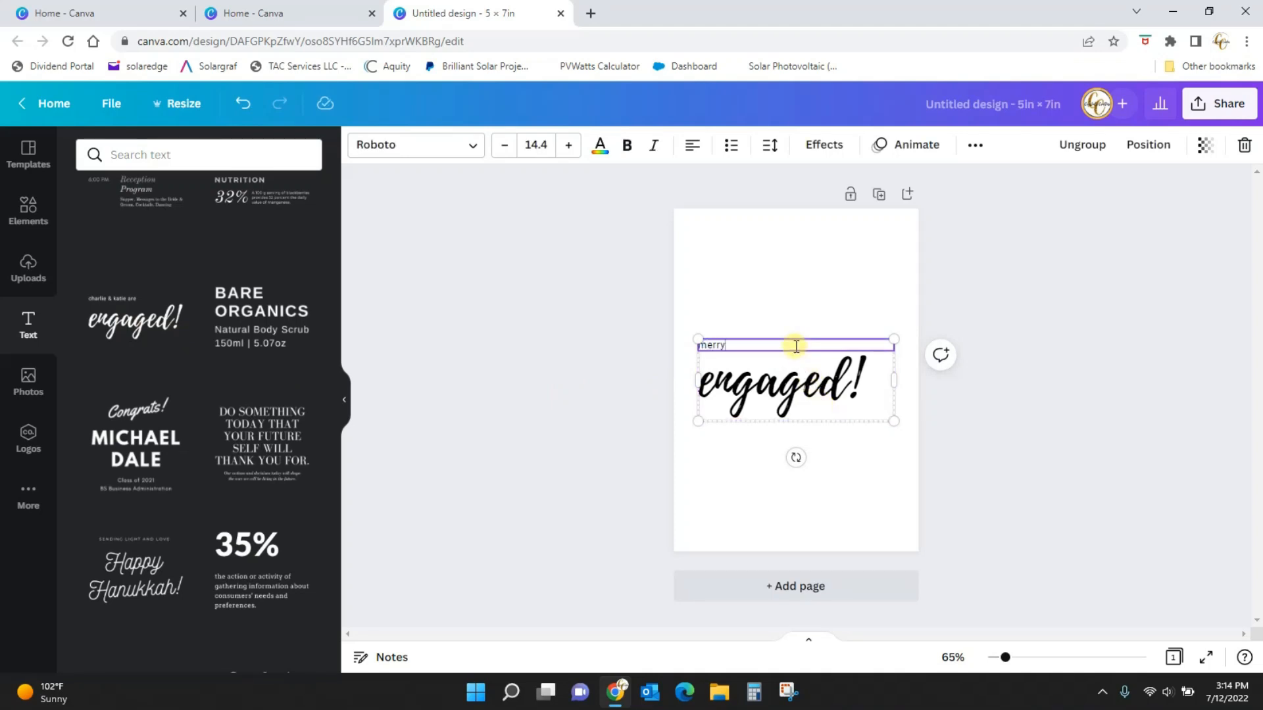
text(y)
click(822, 364)
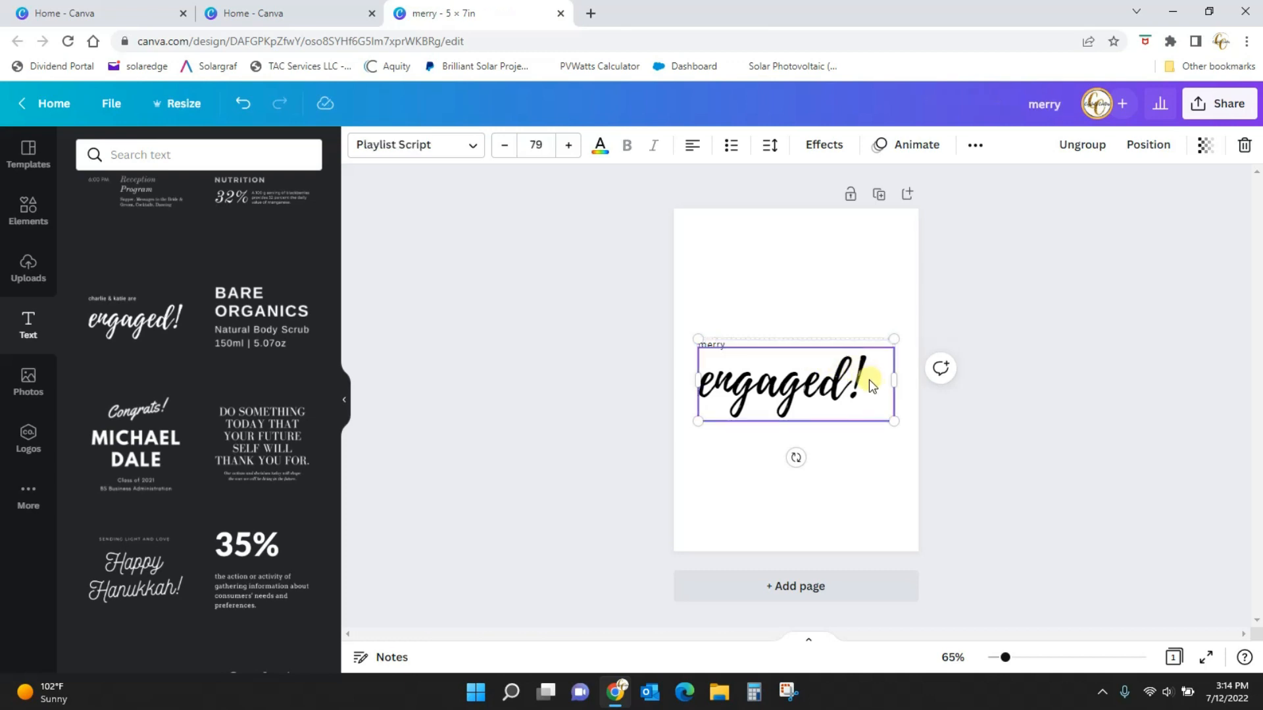
double_click(870, 380)
text(C)
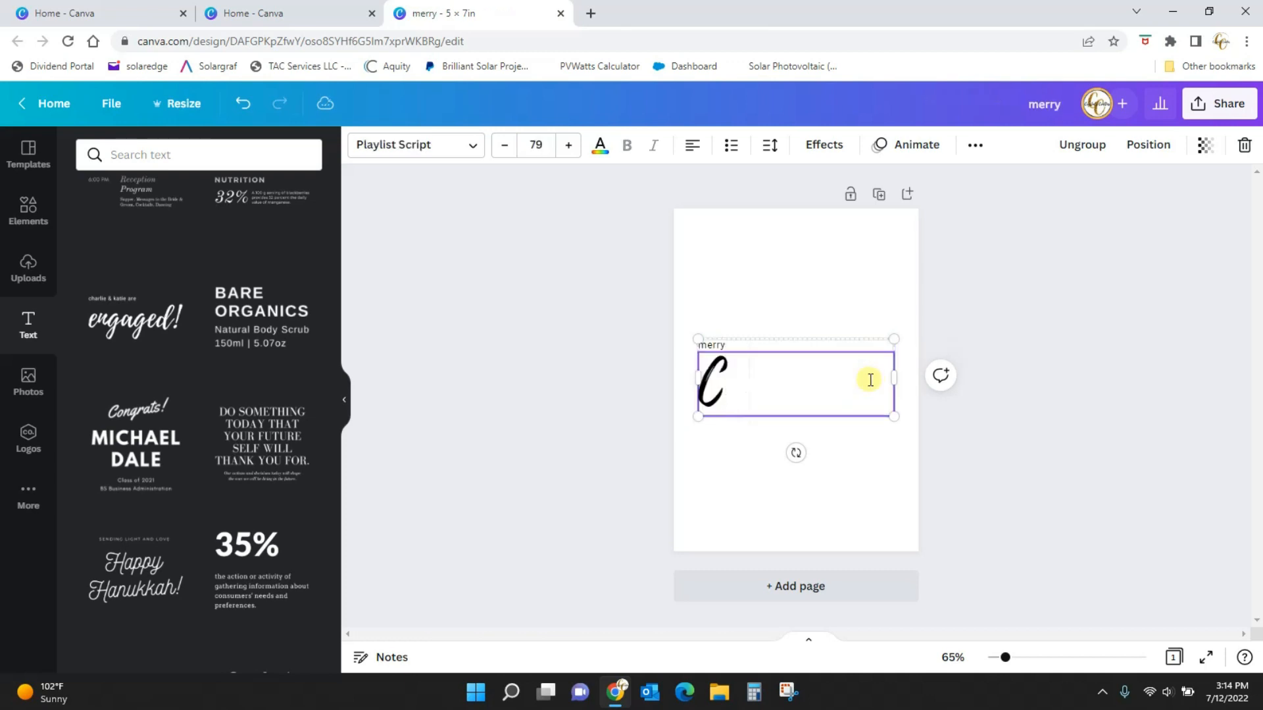
text(hristmas)
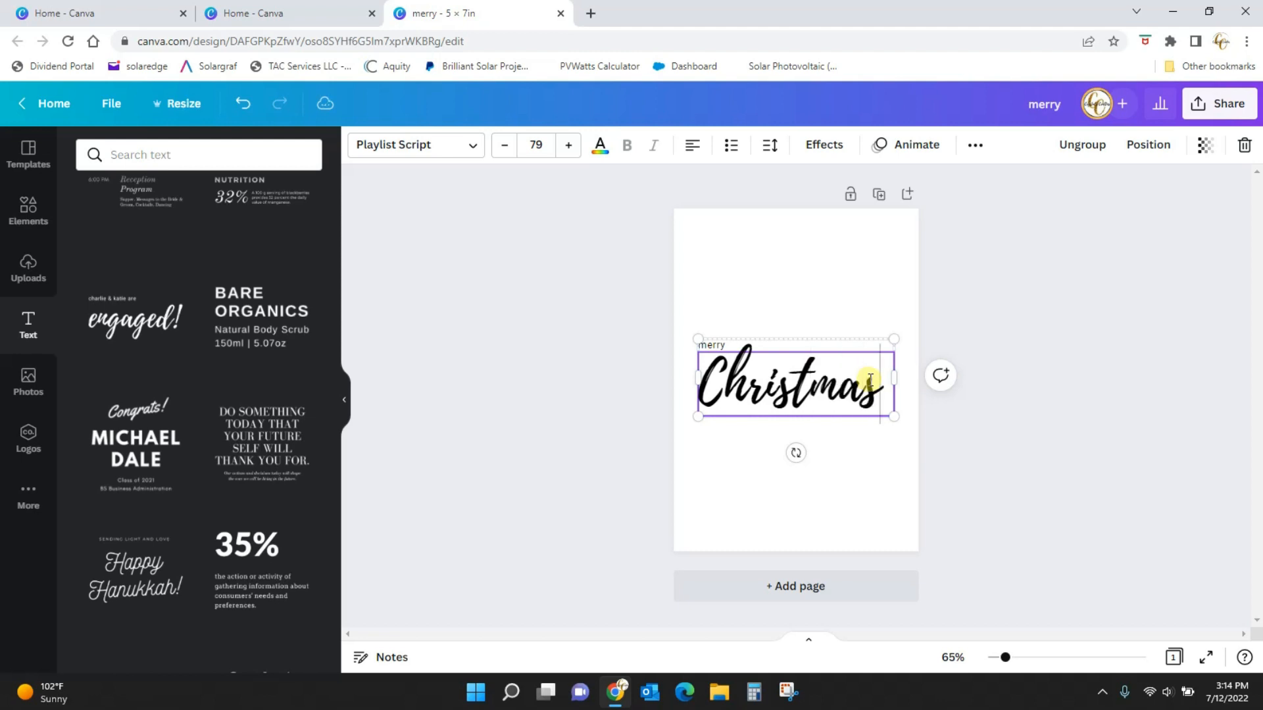
Step: Move the "merry Christmas" text group to the top of the page and enlarge it to nearly the full page width
click(818, 524)
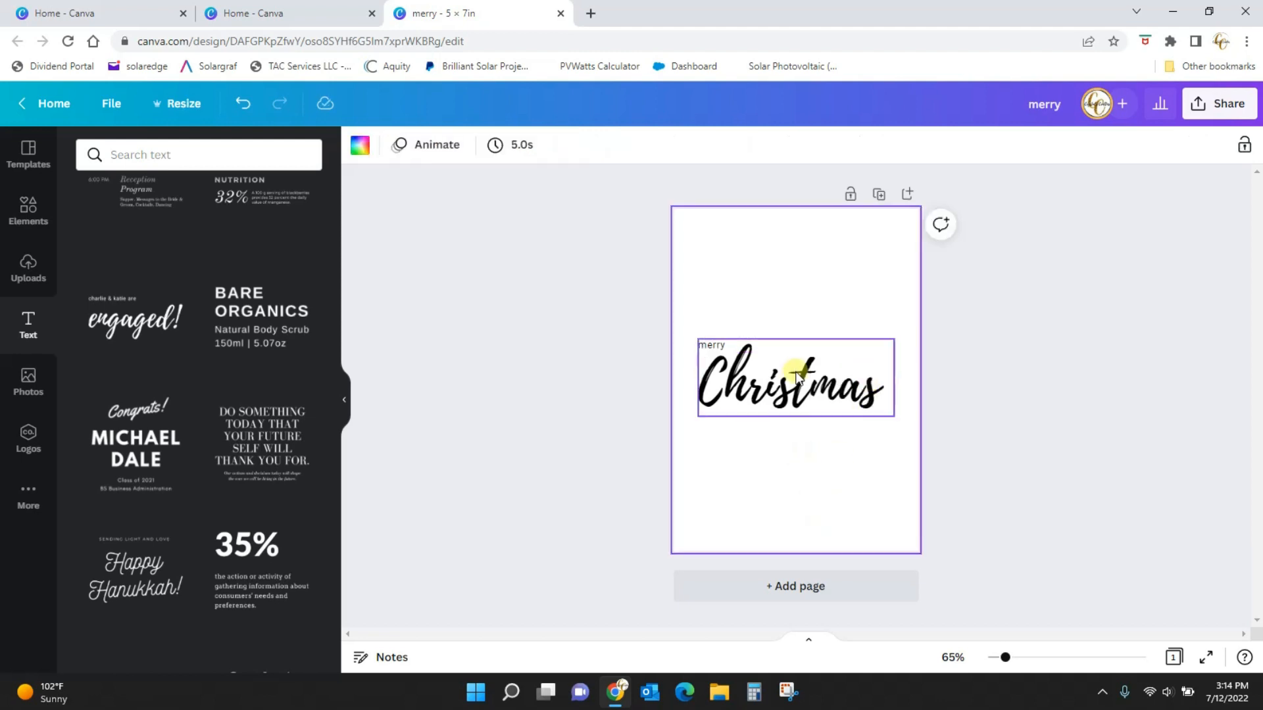
drag(776, 404, 757, 275)
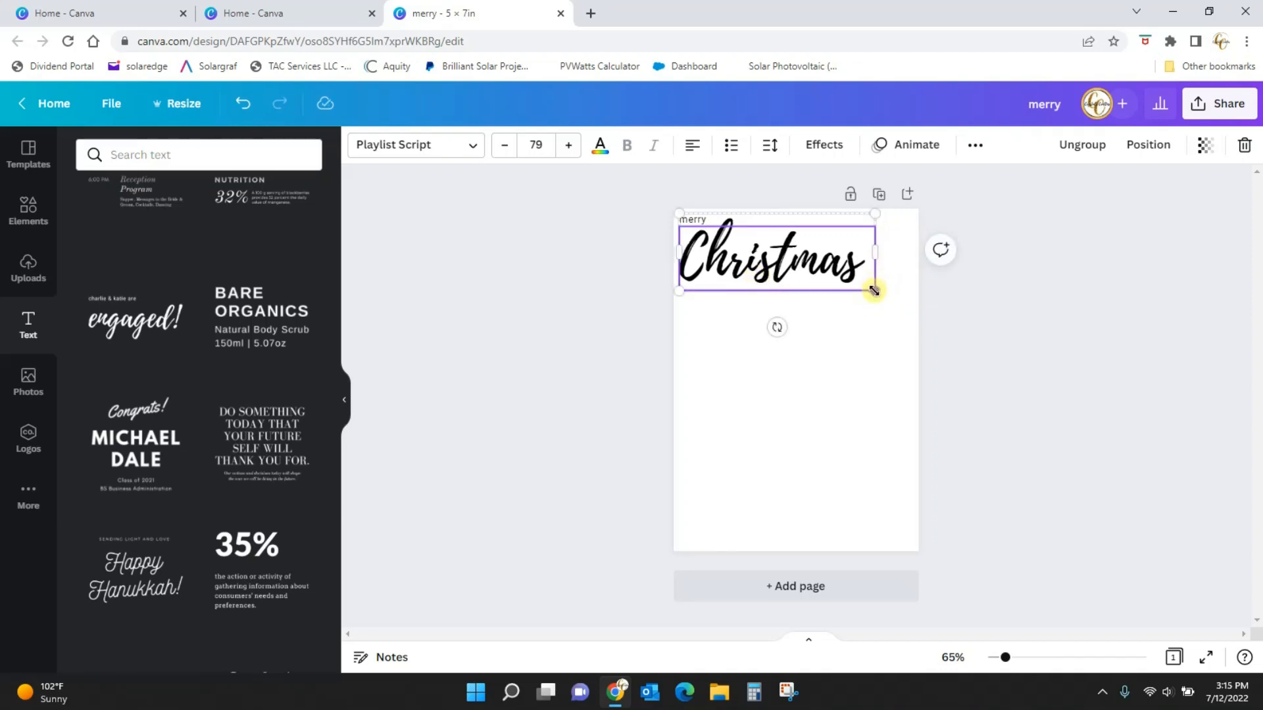
drag(875, 290, 918, 306)
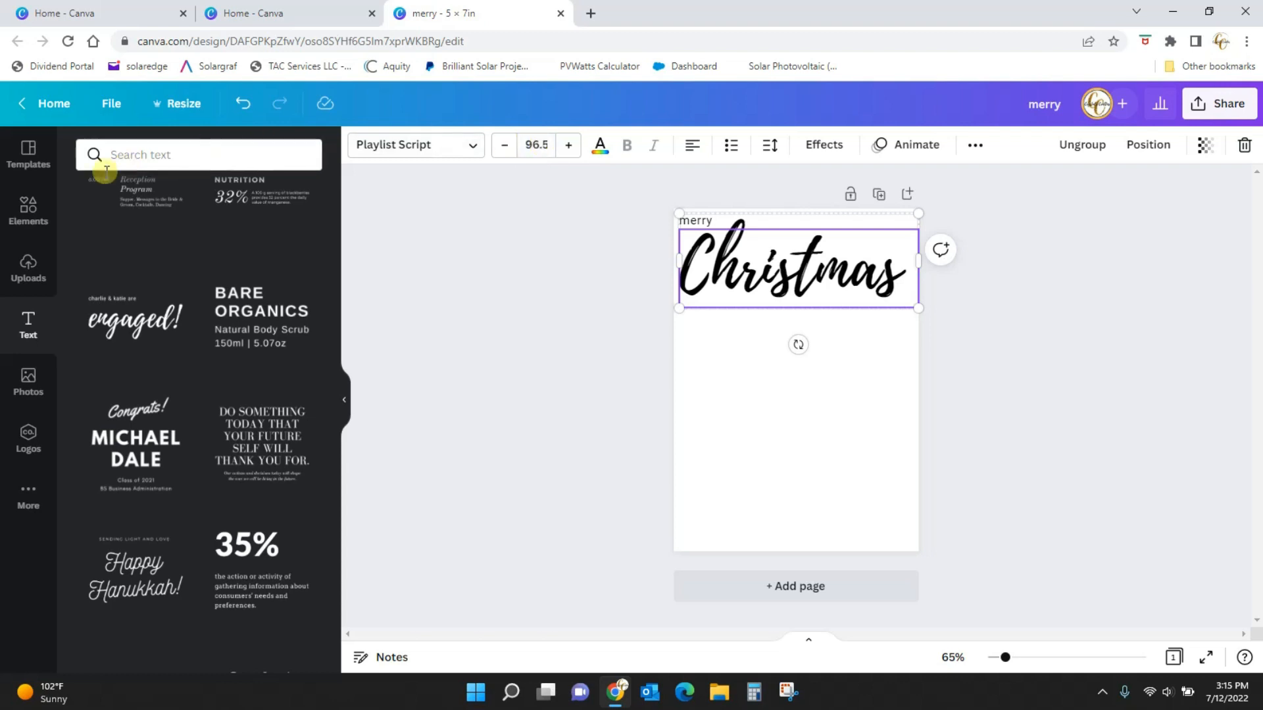
Step: Add the uploaded photo of the two boys in red shirts and enlarge it below the text, aligned to the page's right edge
click(29, 263)
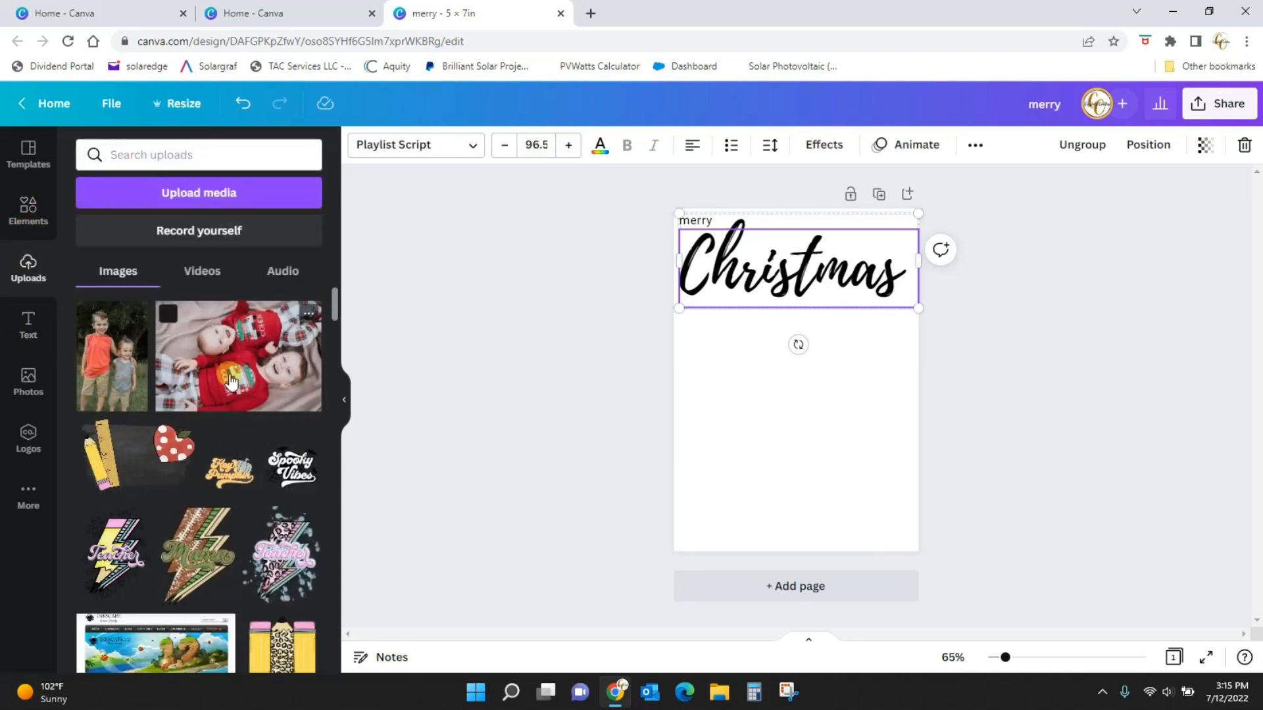
click(230, 381)
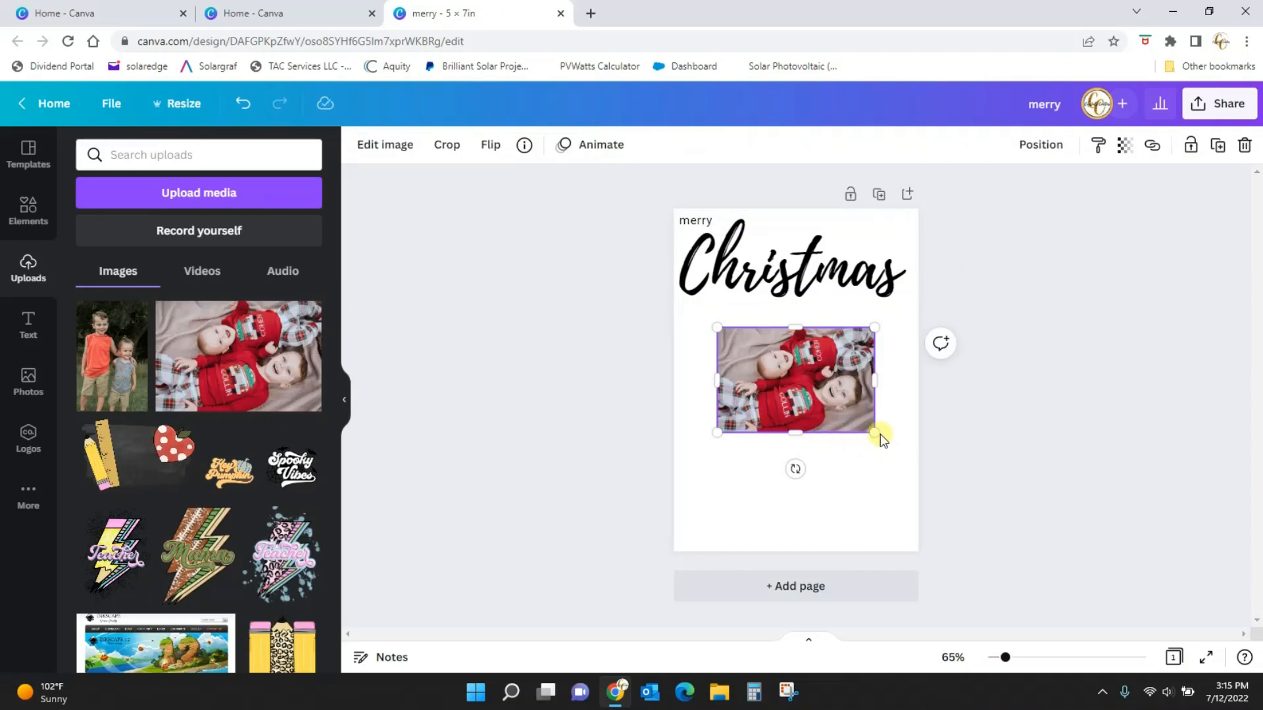
drag(874, 431, 995, 513)
drag(864, 472, 782, 446)
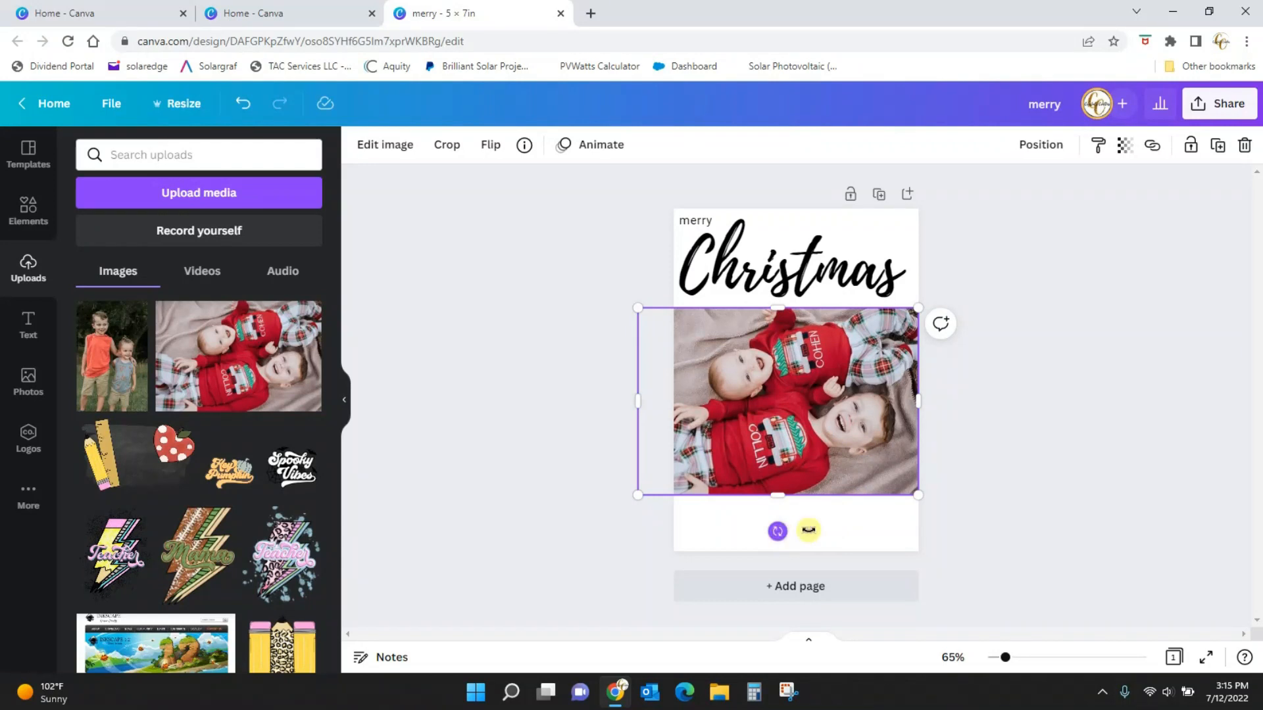
Step: Rotate the photo to -90° and enlarge and position it so that it covers the whole page
drag(808, 530, 882, 398)
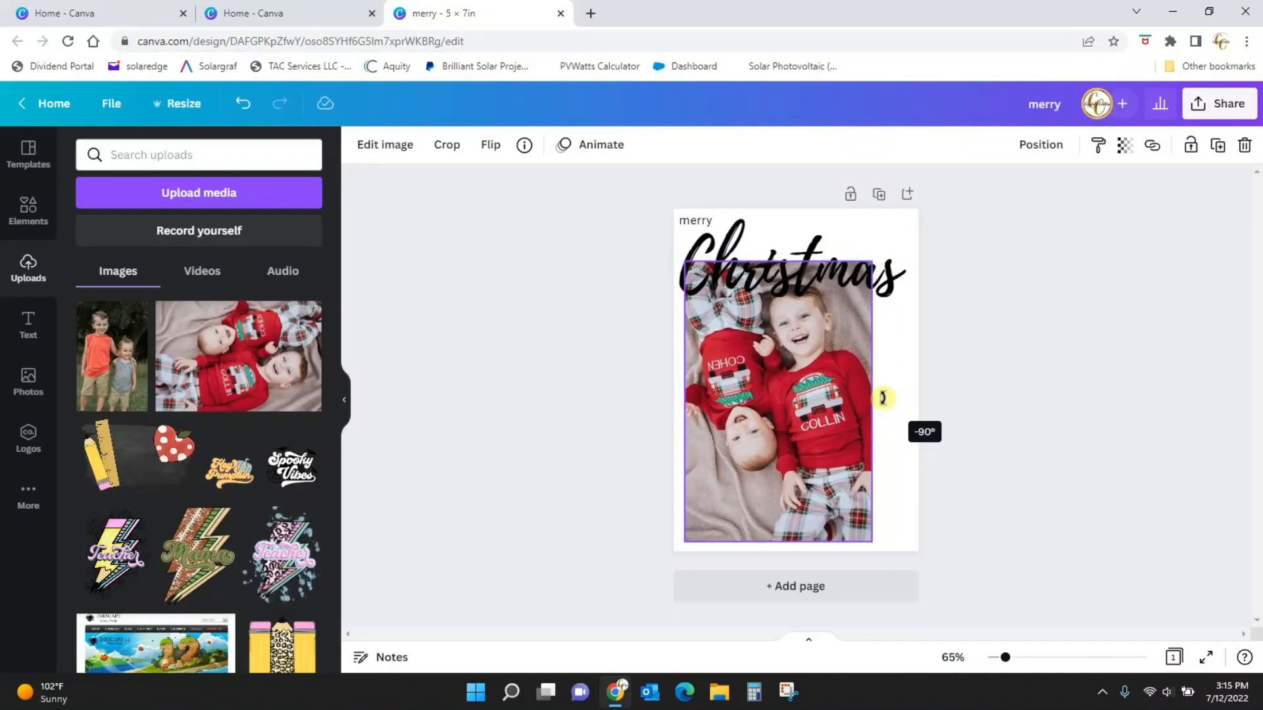
mouse_move(883, 398)
mouse_down()
mouse_move(882, 420)
mouse_move(885, 400)
mouse_up()
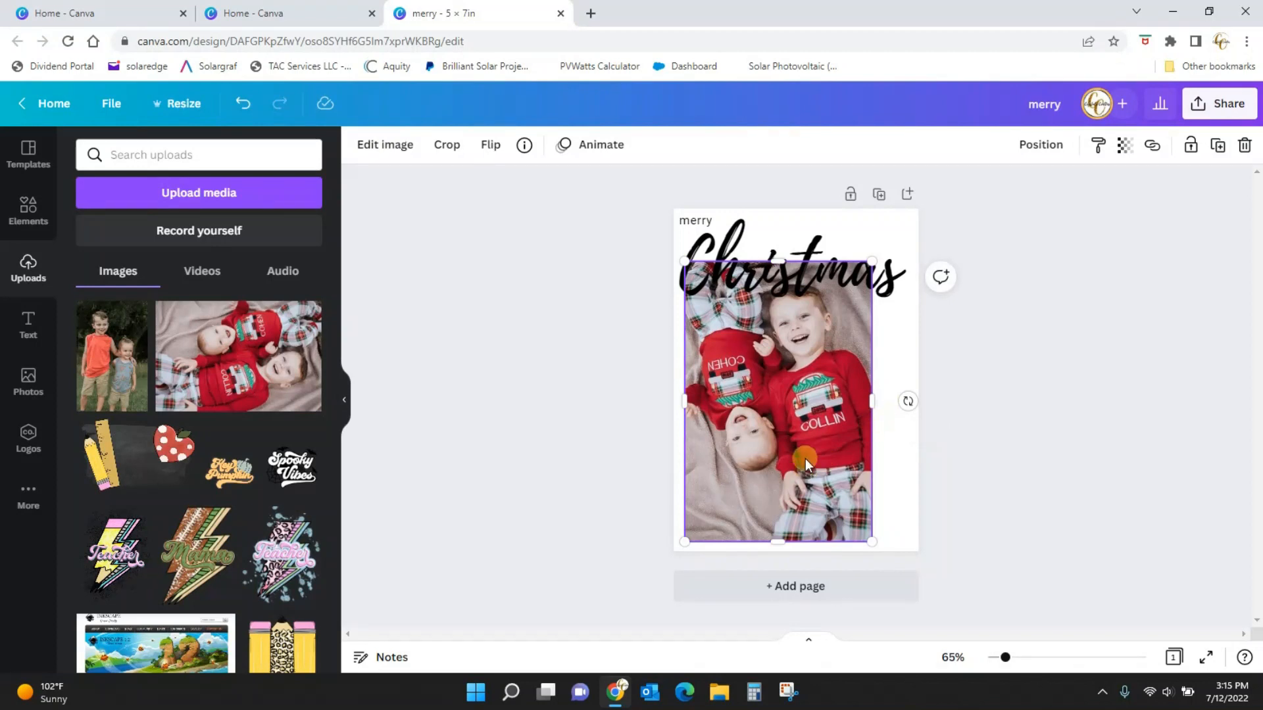
drag(805, 464, 797, 414)
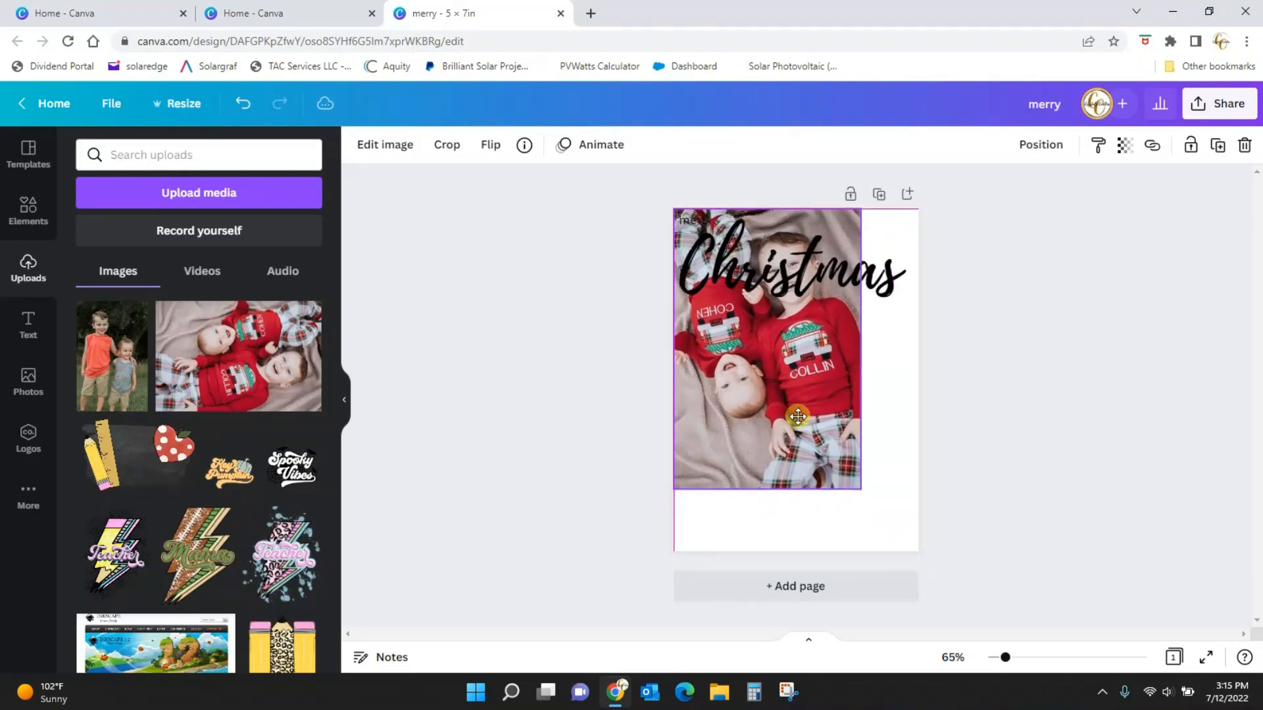
drag(857, 488, 942, 556)
drag(853, 507, 846, 474)
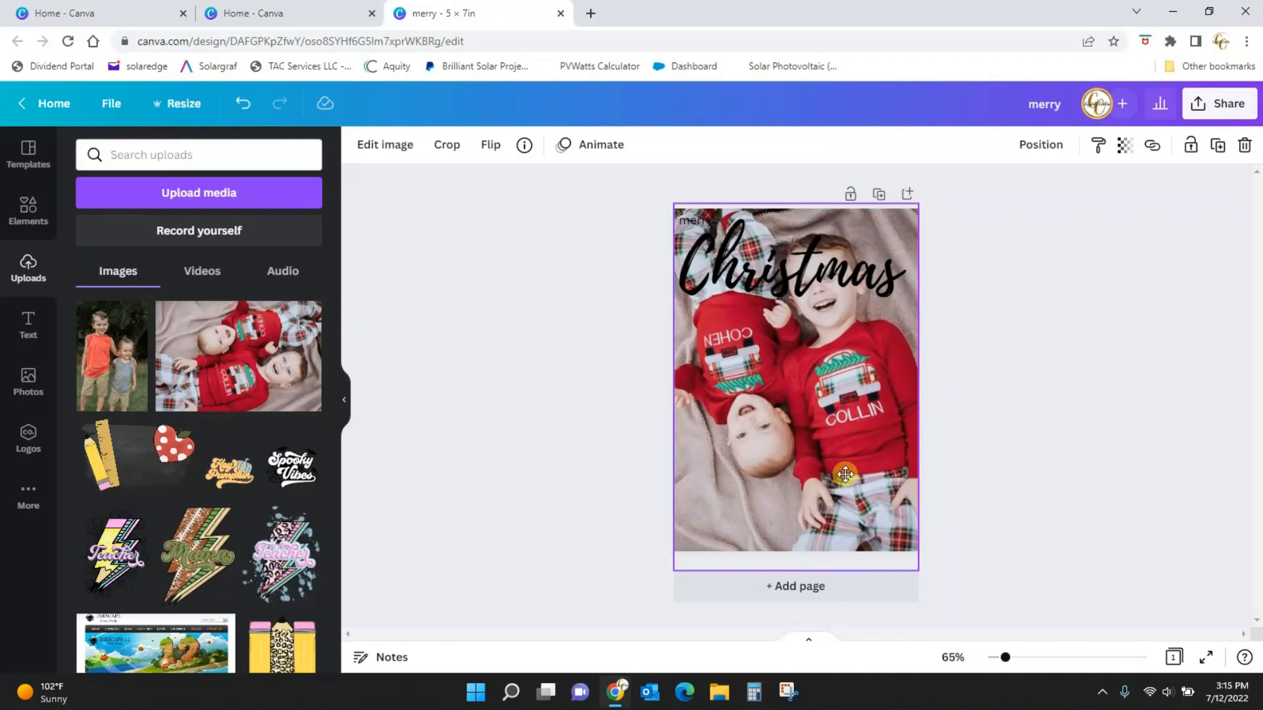
drag(845, 474, 845, 474)
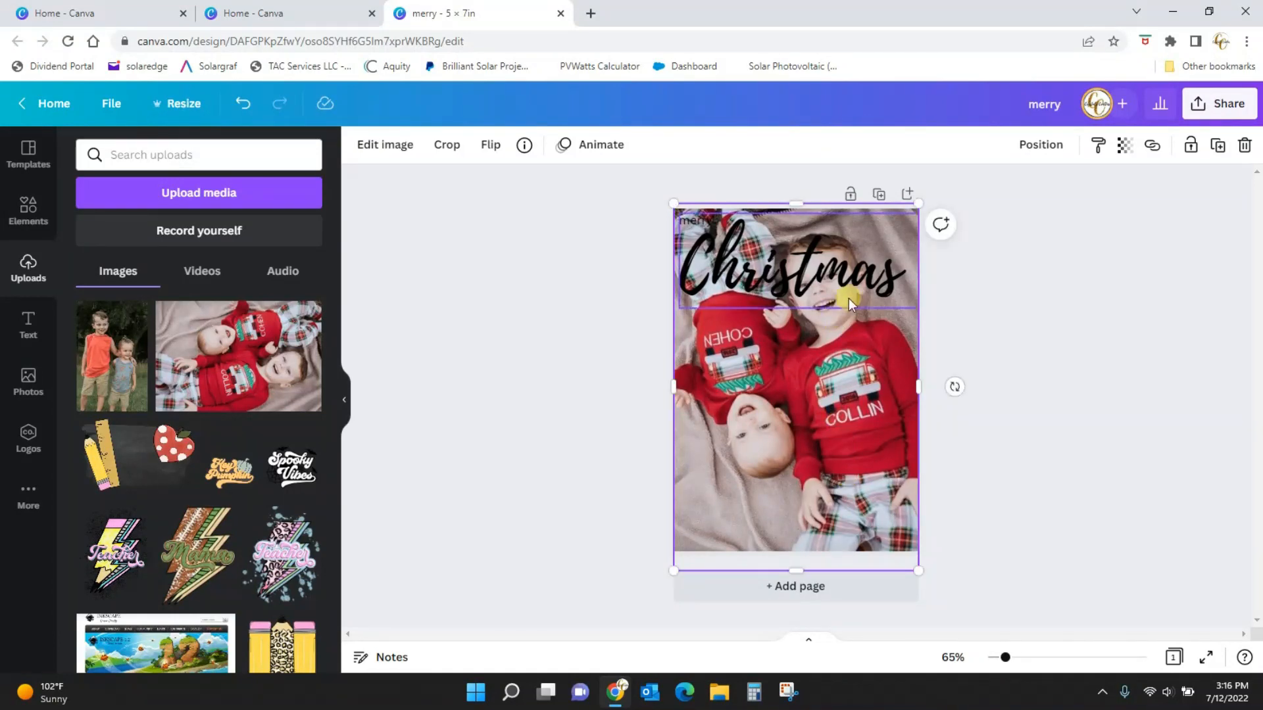
Step: Move the "merry Christmas" text group to the bottom of the page and reposition the photo so it fills the page as its background
drag(855, 276, 856, 517)
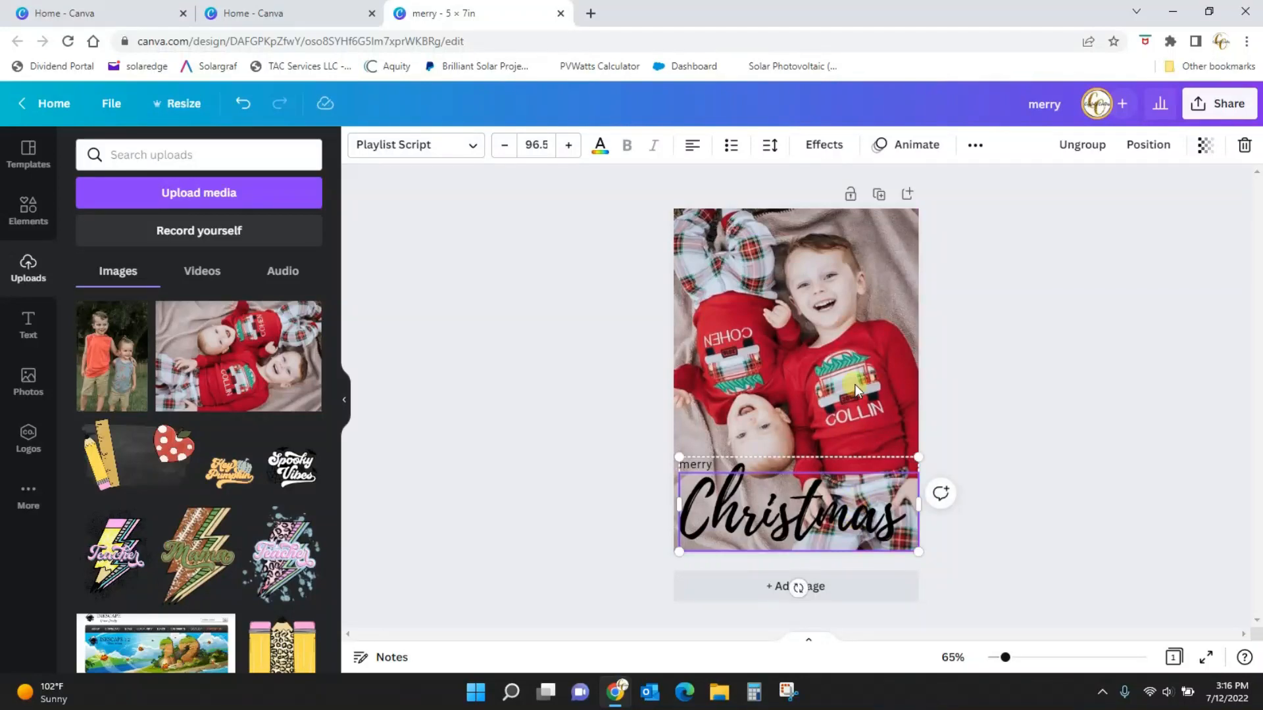
double_click(856, 381)
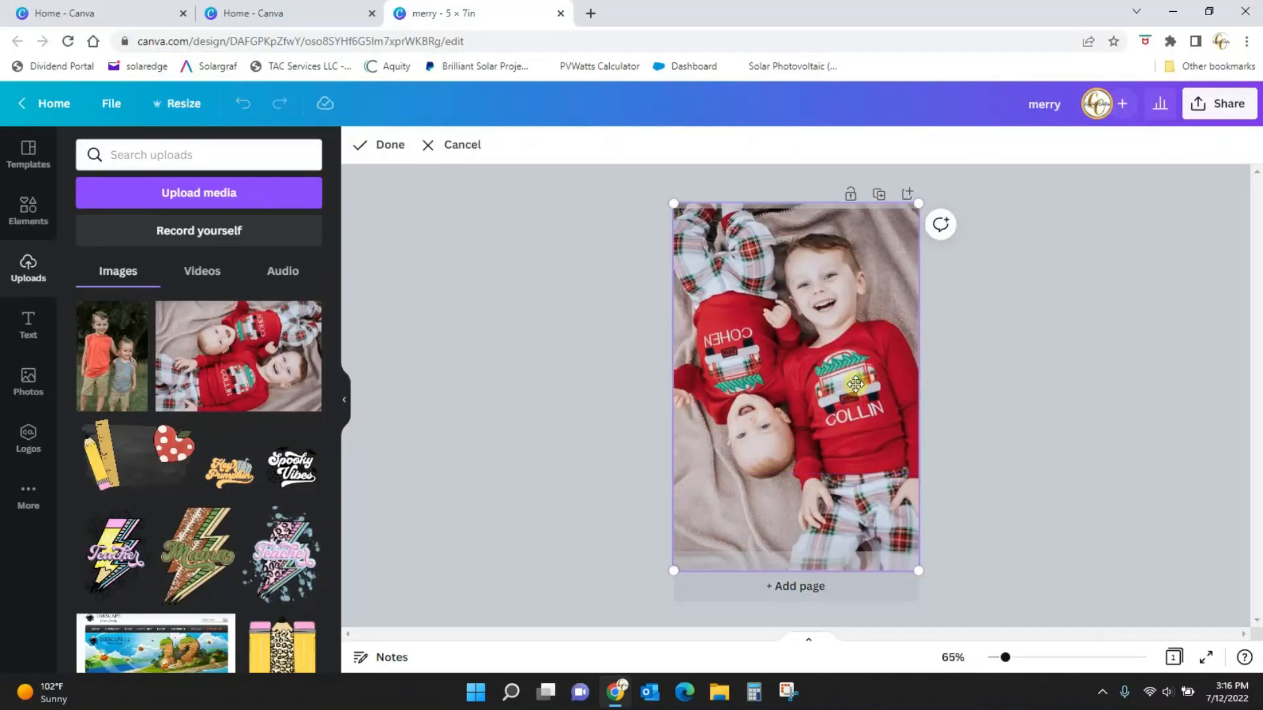
drag(855, 377, 853, 370)
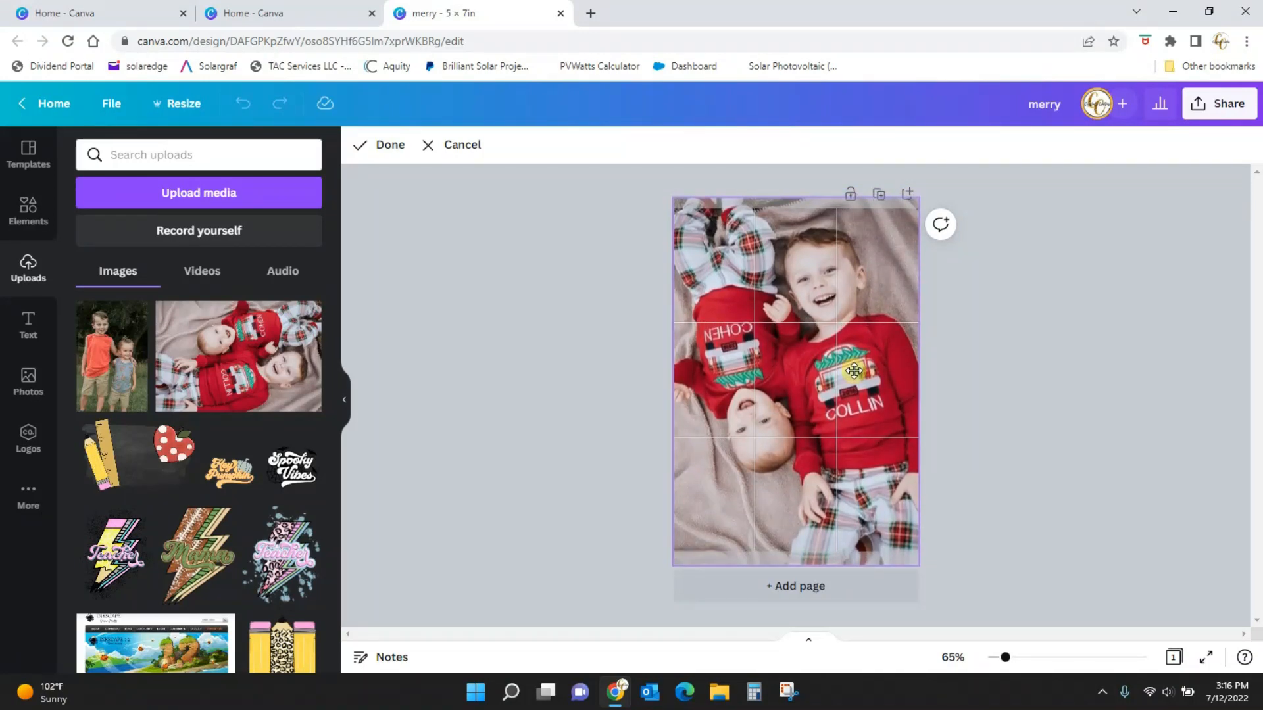
click(1008, 400)
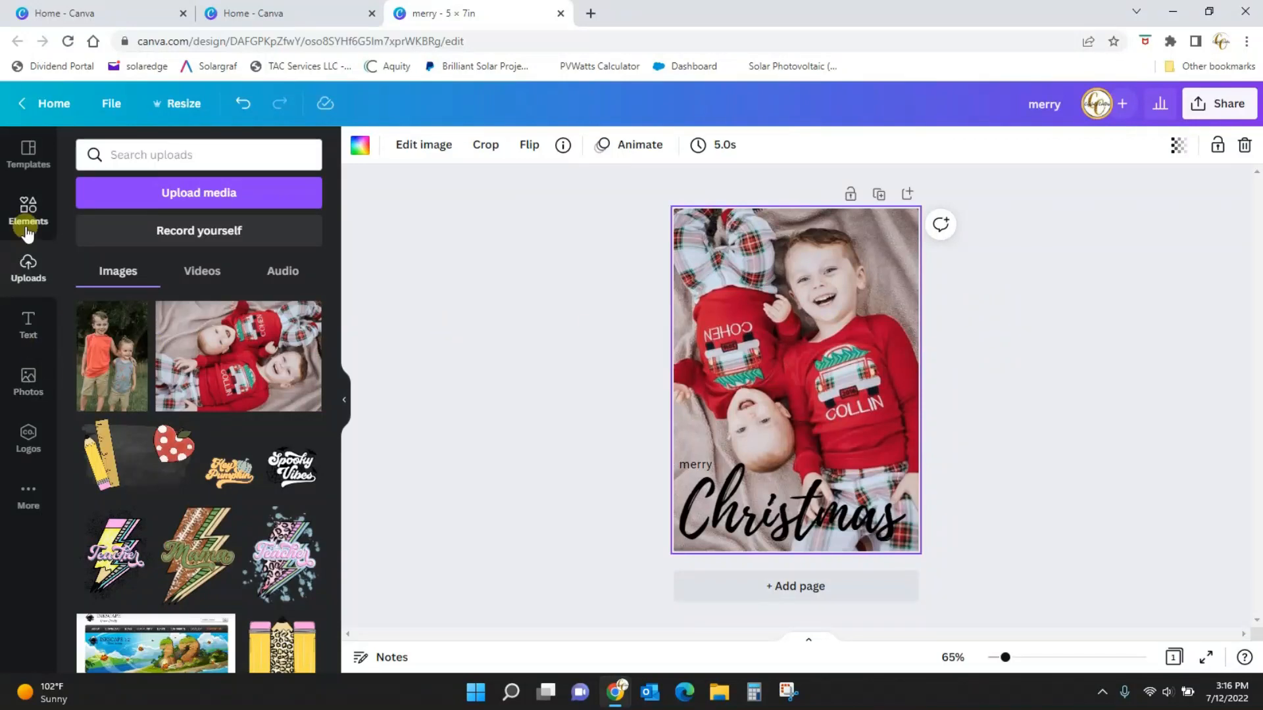
click(30, 326)
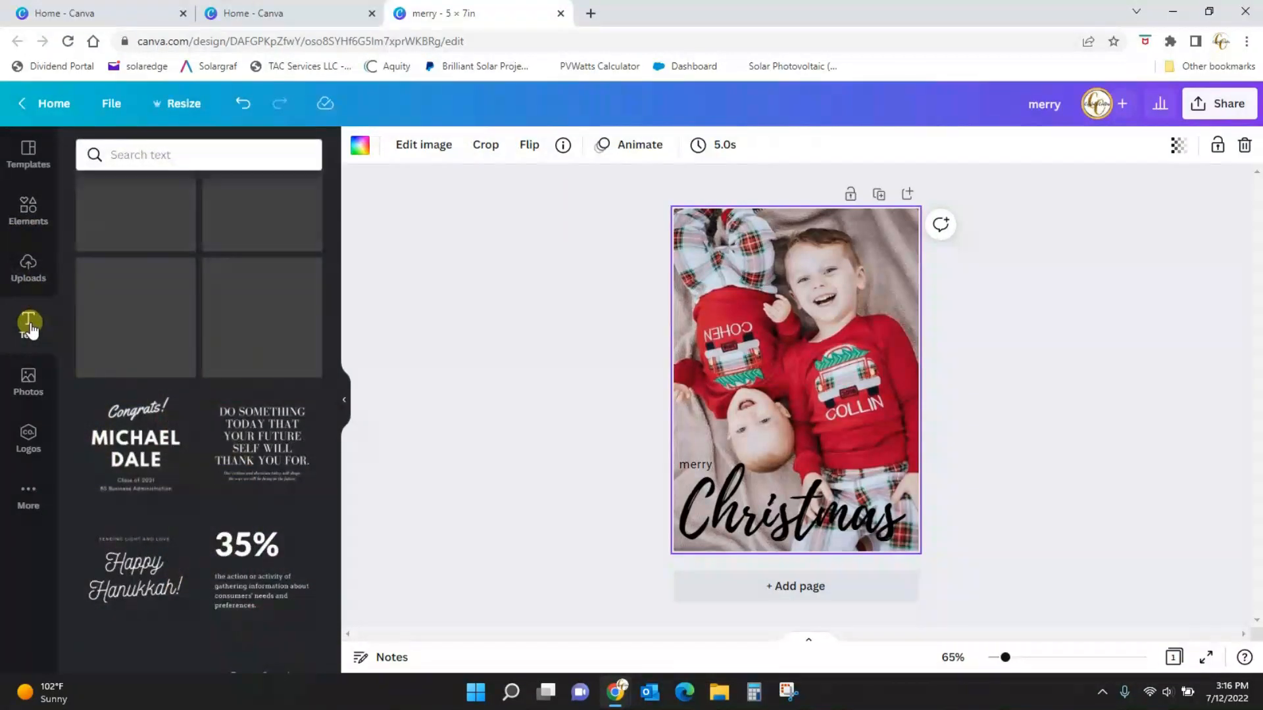
click(27, 376)
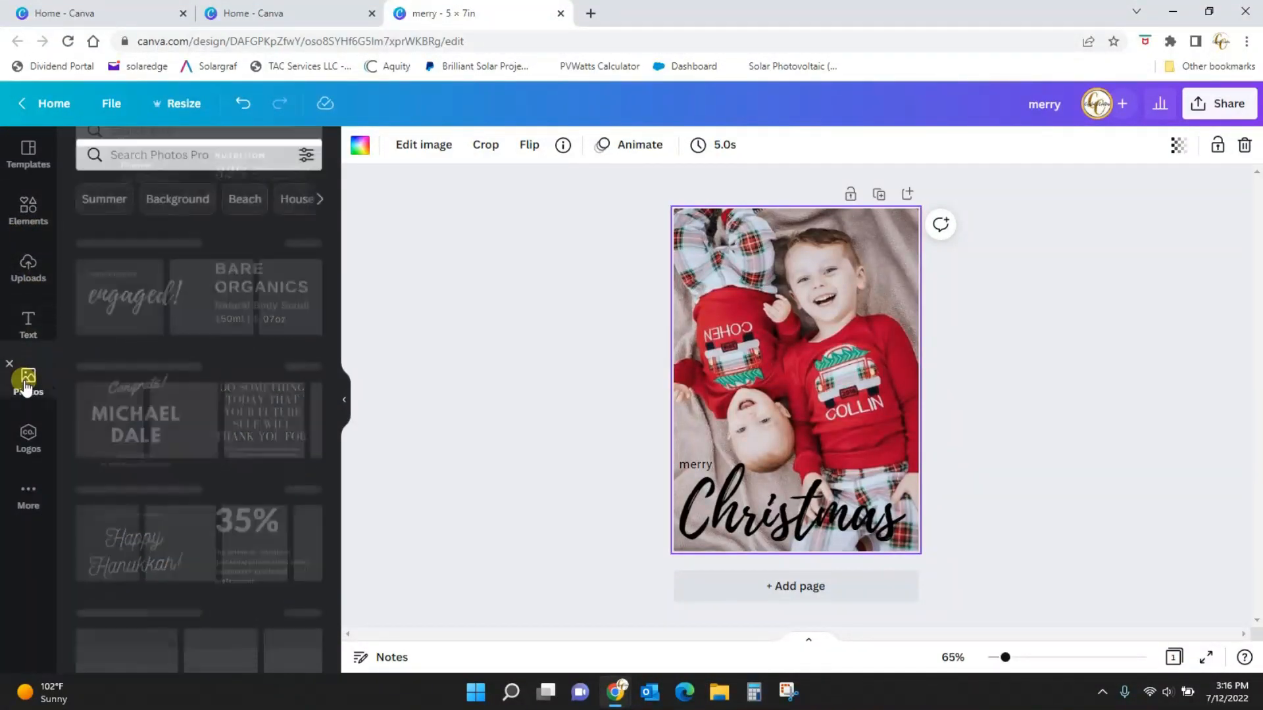
click(28, 267)
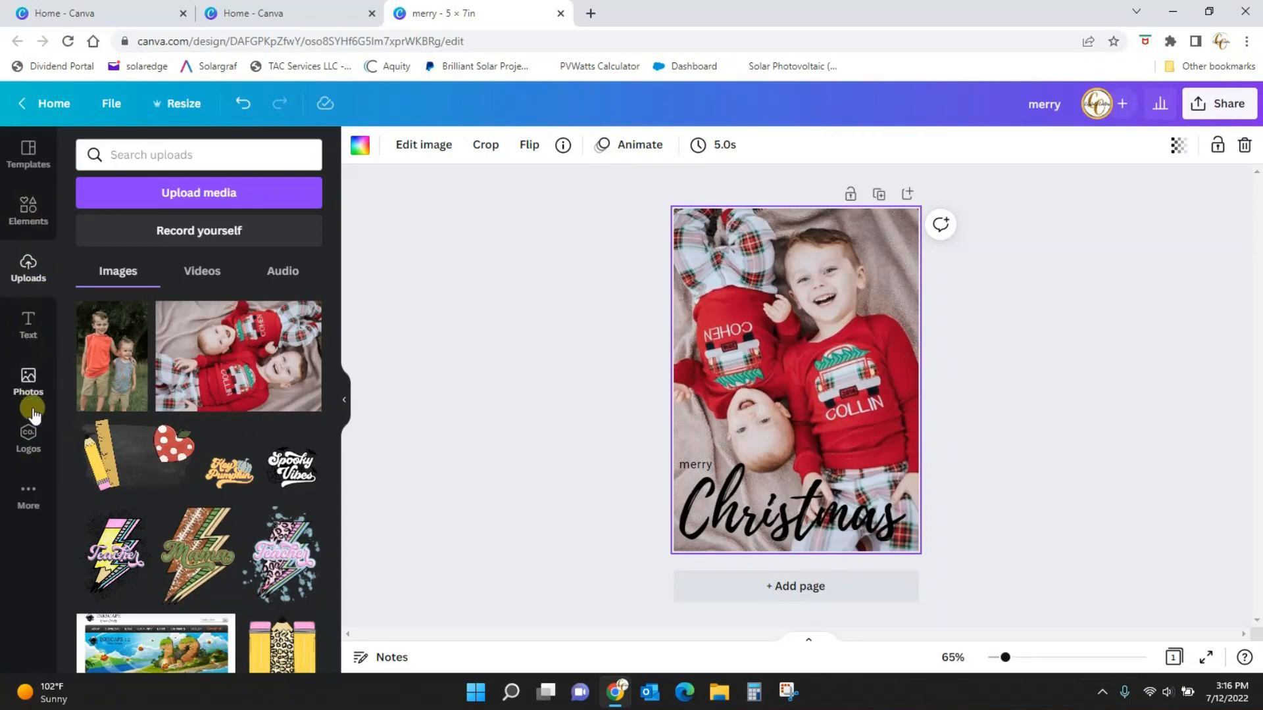
Step: Search the elements library for "christmas tree"
click(27, 212)
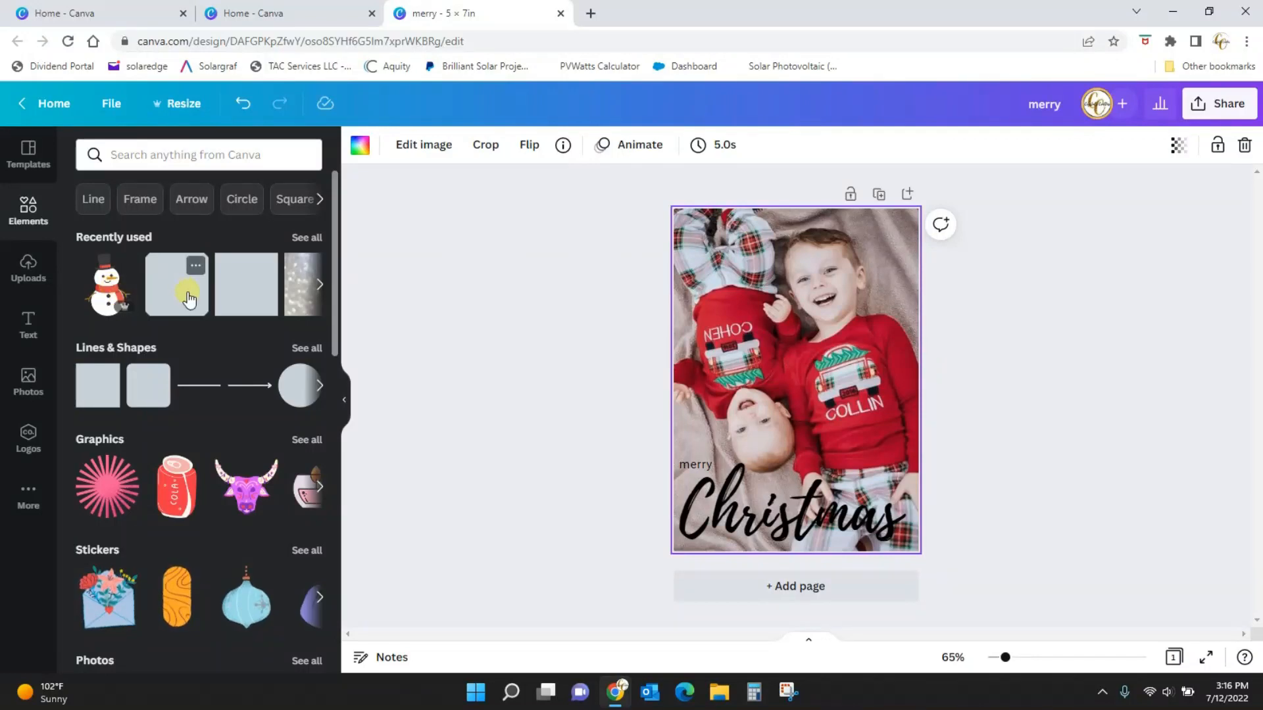
click(167, 155)
text(c)
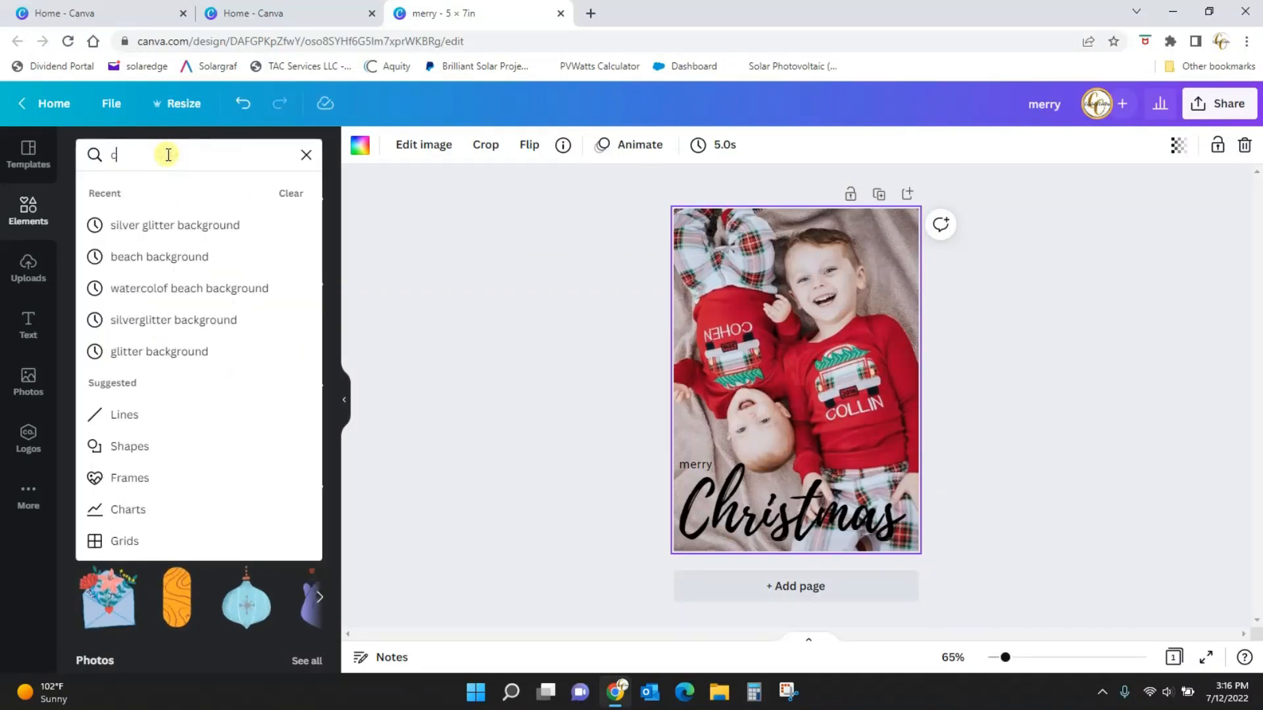
text(hristmas)
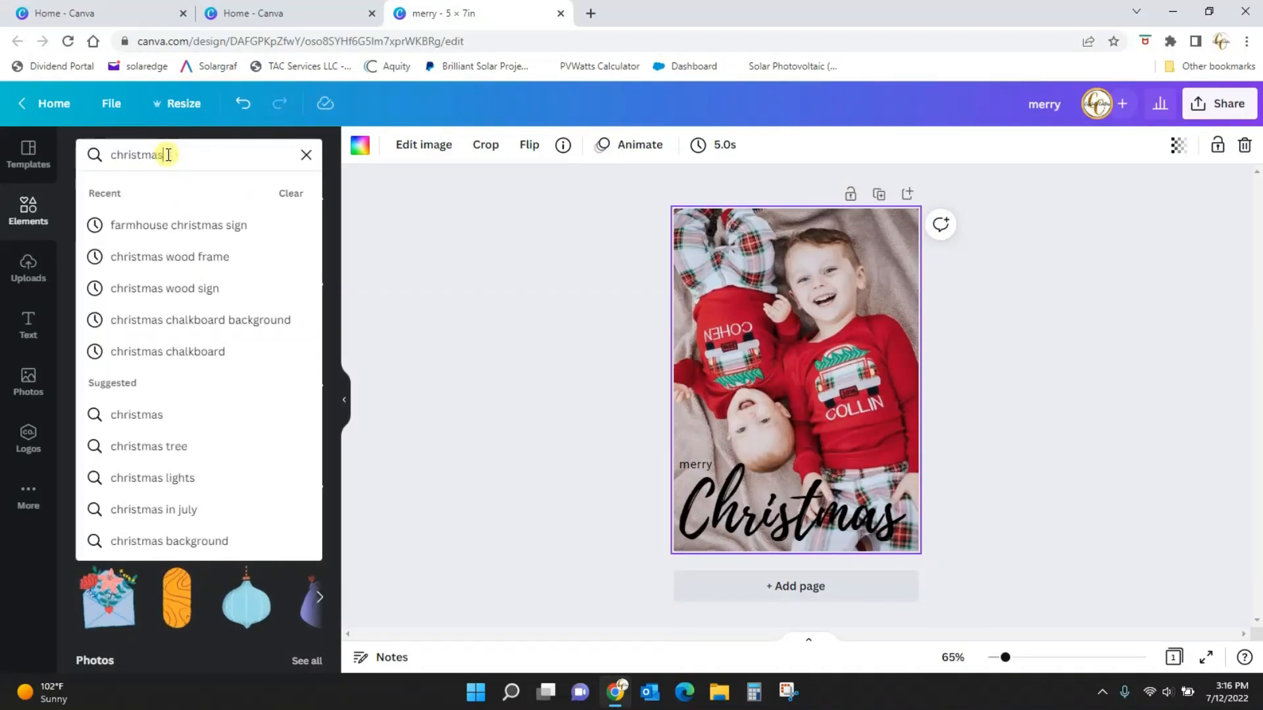
text( tree)
key(Return)
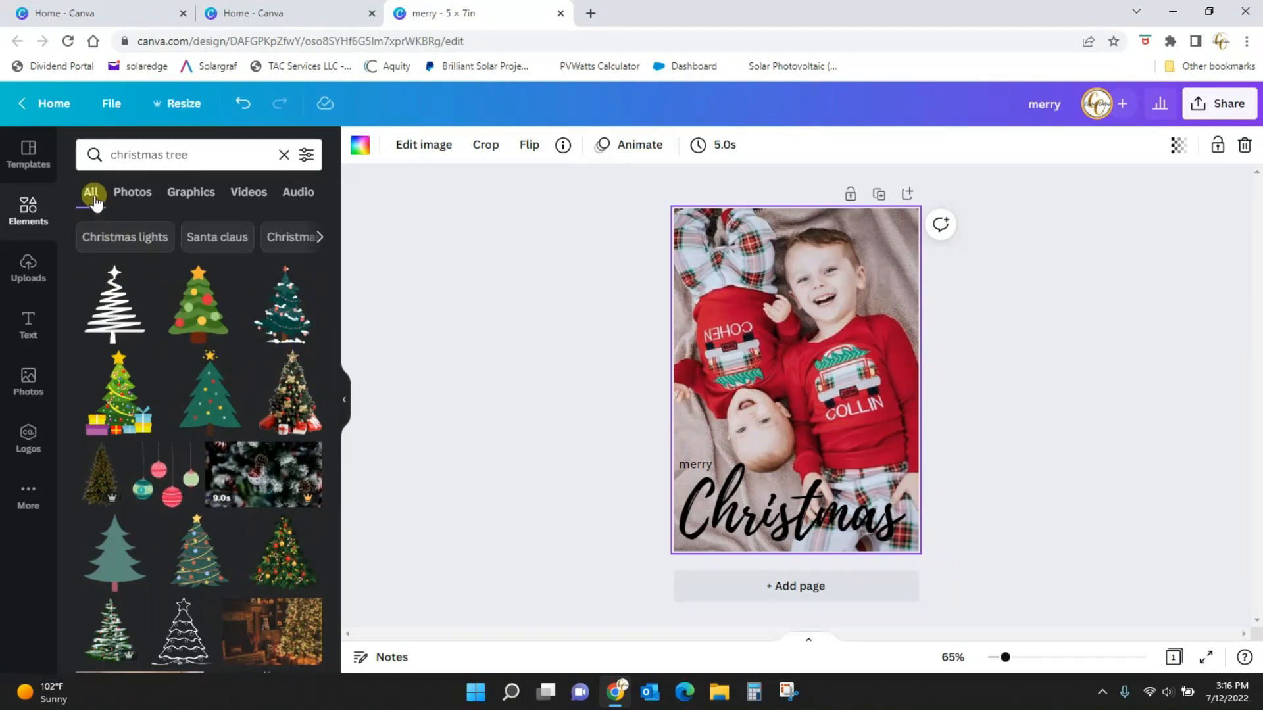
Step: Look through the Christmas tree results by type, examining the photos, graphics, videos and audio
click(135, 194)
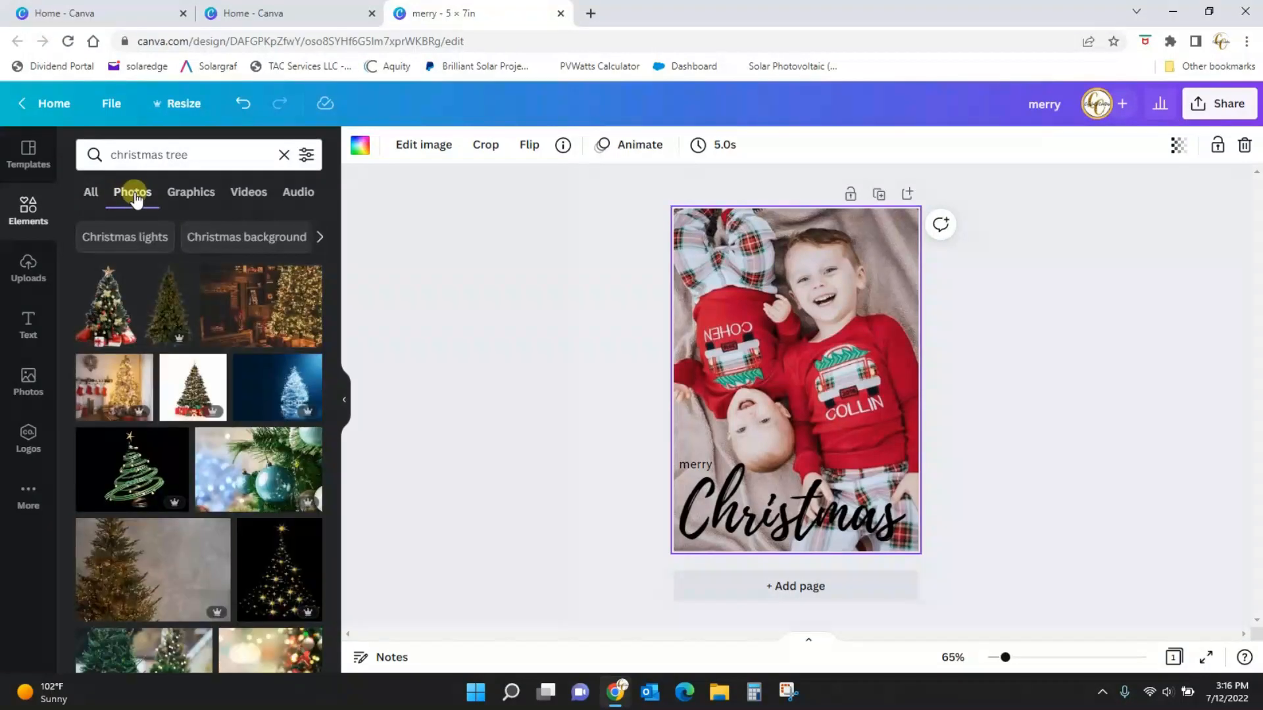
scroll(263, 577, down, 3)
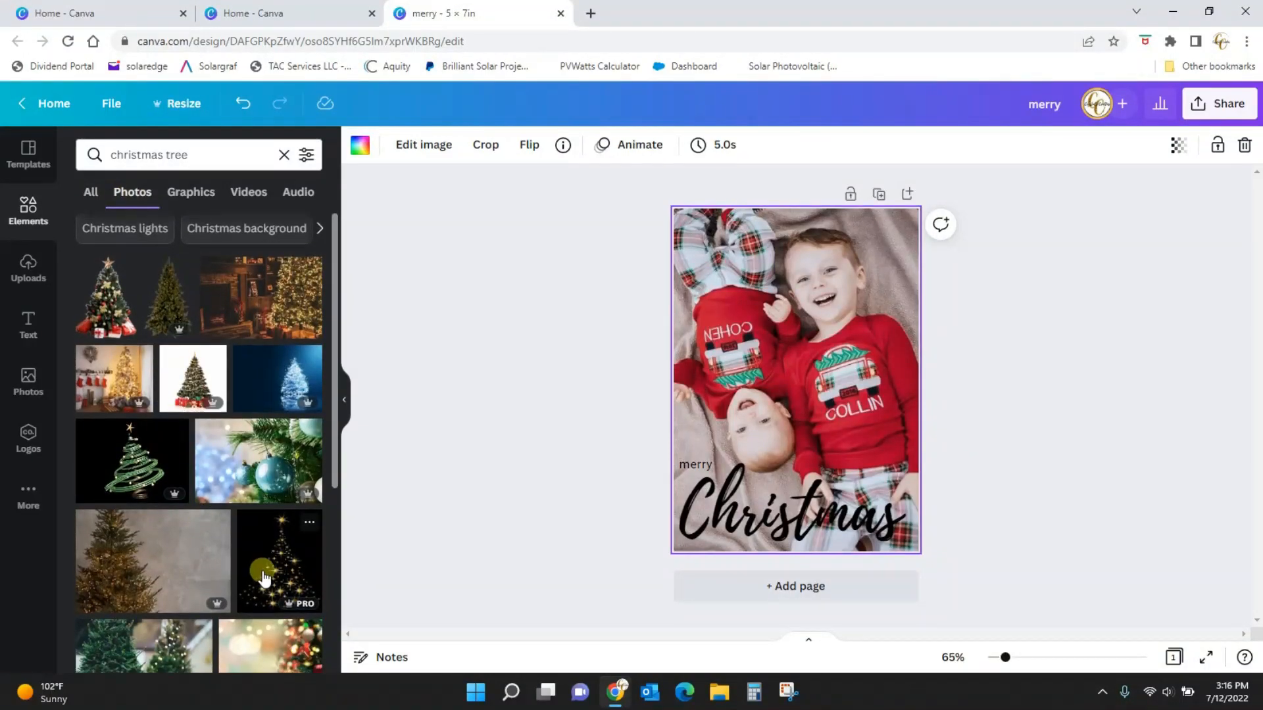
scroll(263, 577, down, 5)
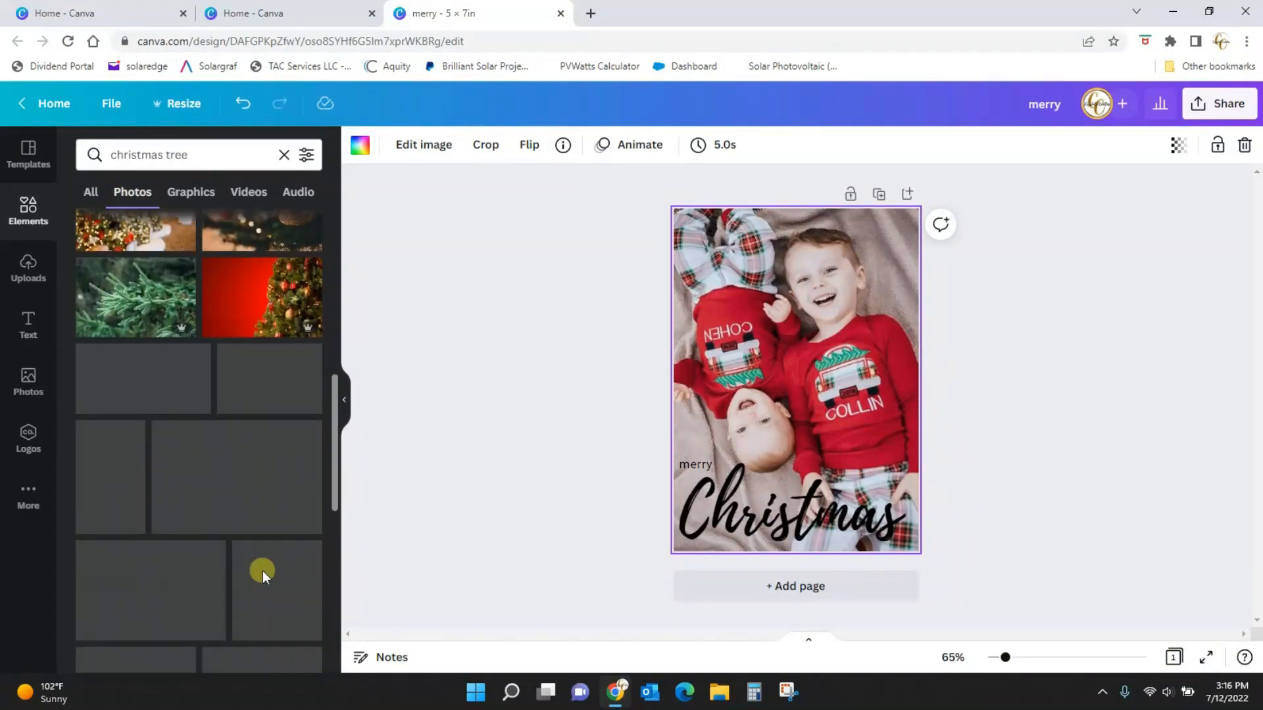
scroll(262, 571, up, 6)
scroll(263, 571, up, 3)
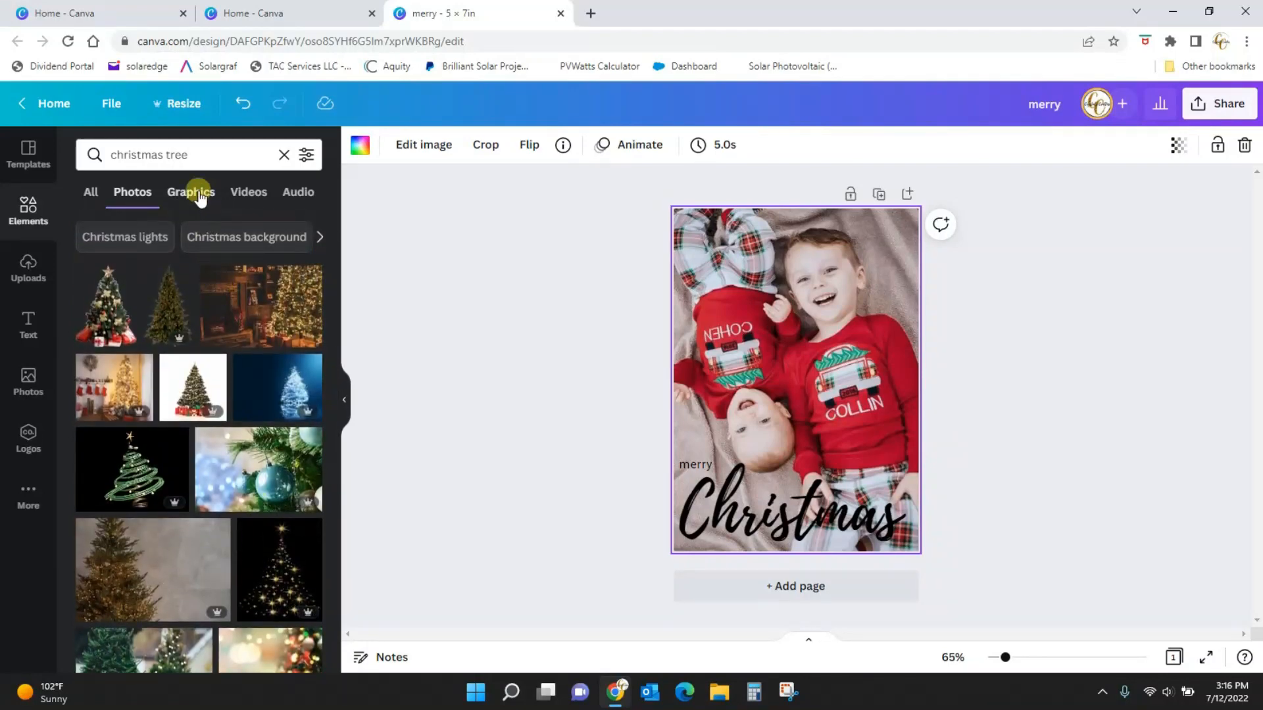
click(196, 194)
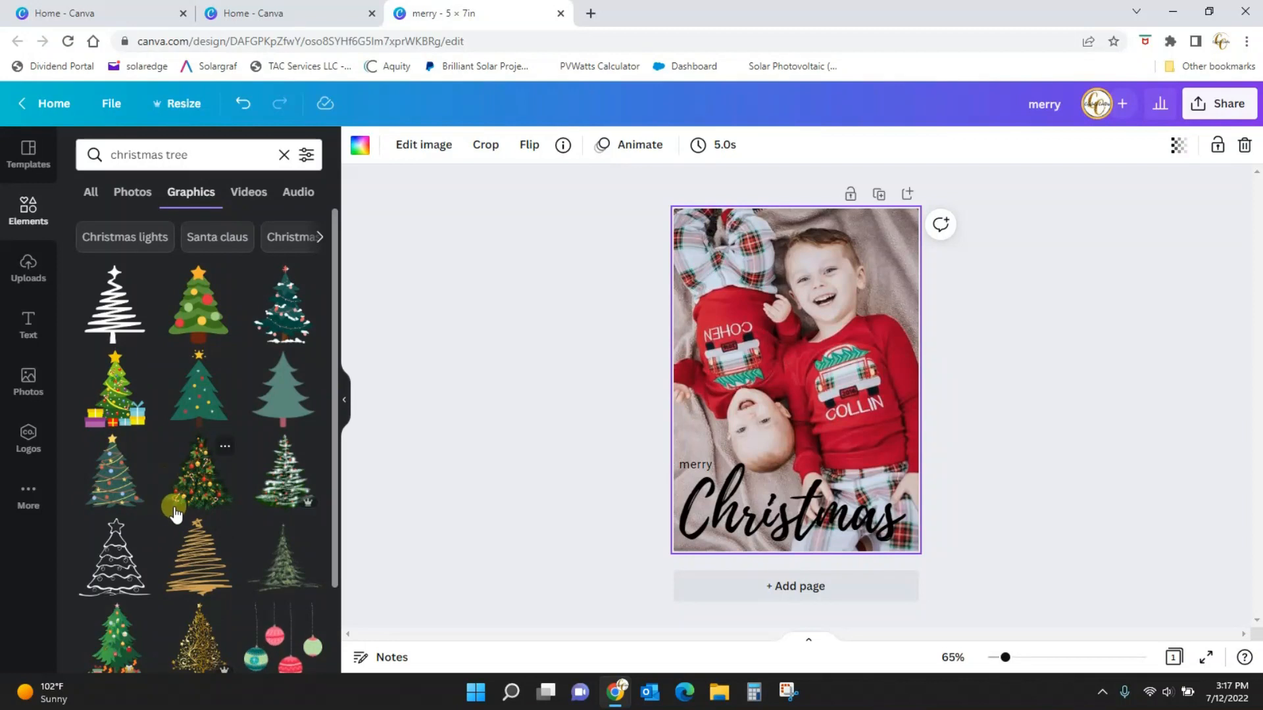
click(250, 195)
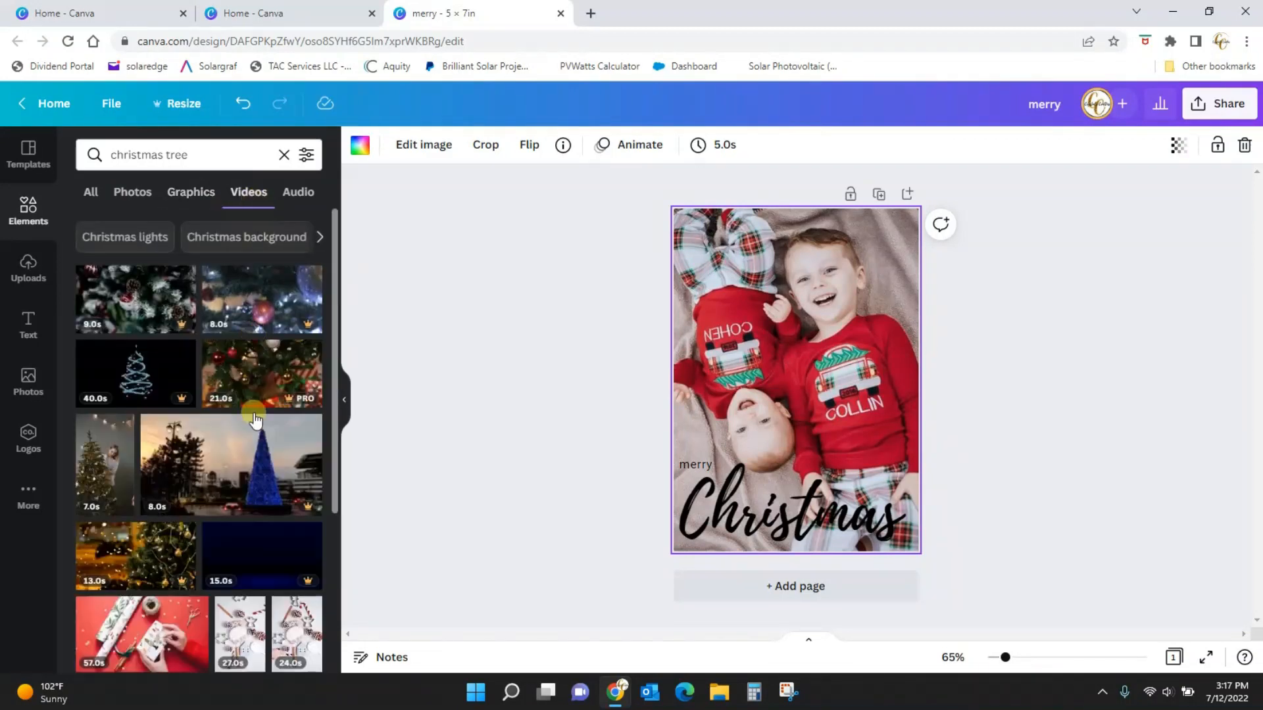
drag(330, 310, 323, 215)
click(297, 193)
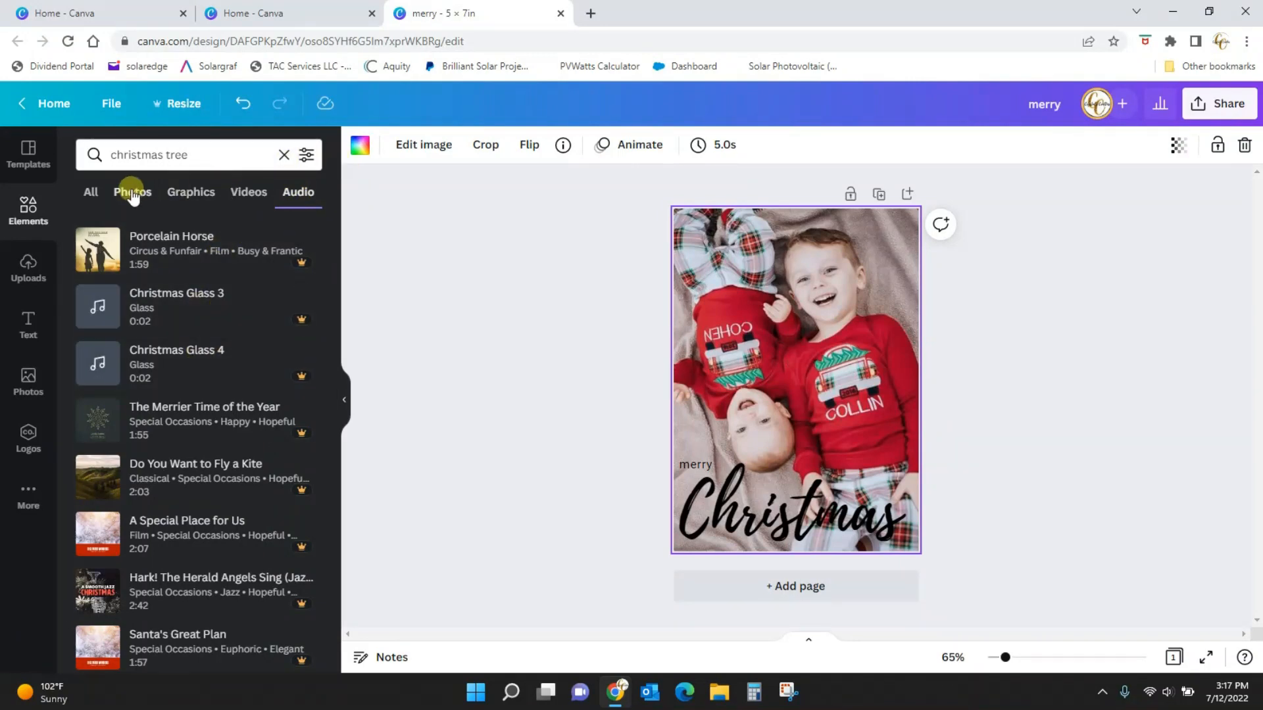
Step: Look through the graphics results for "christmas tree" and return to the start of the list
click(191, 192)
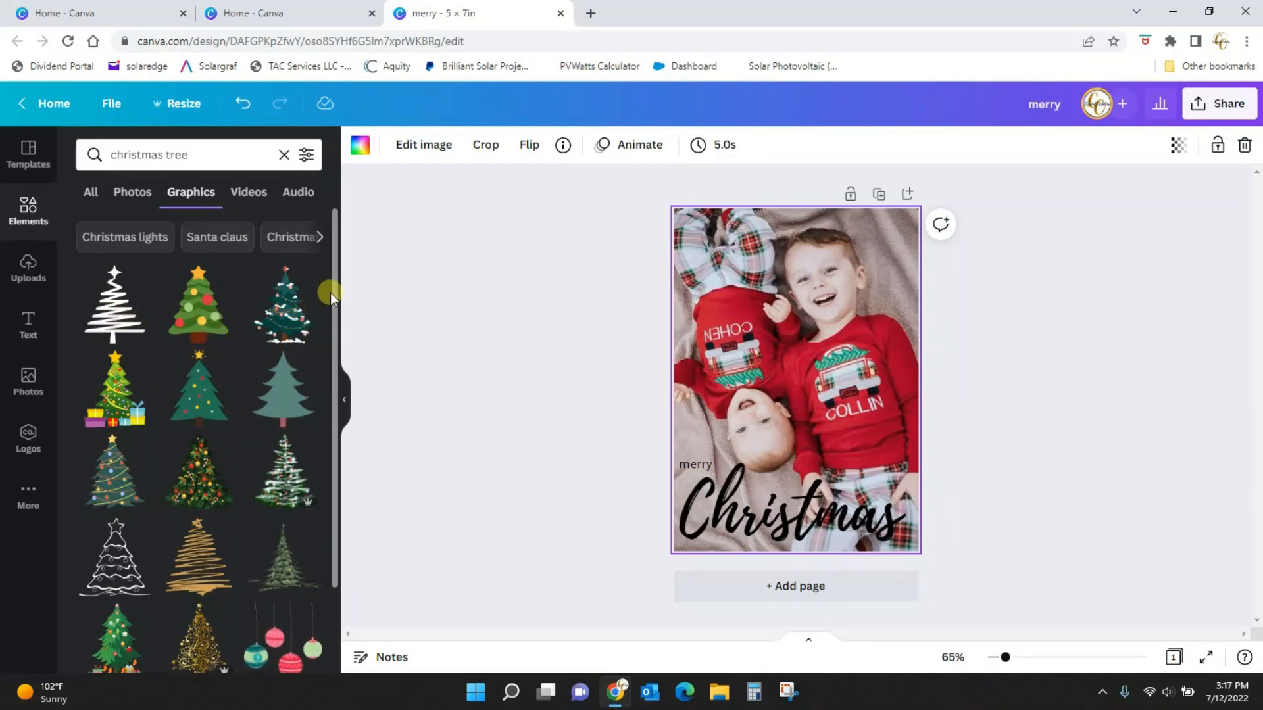
drag(330, 293, 332, 423)
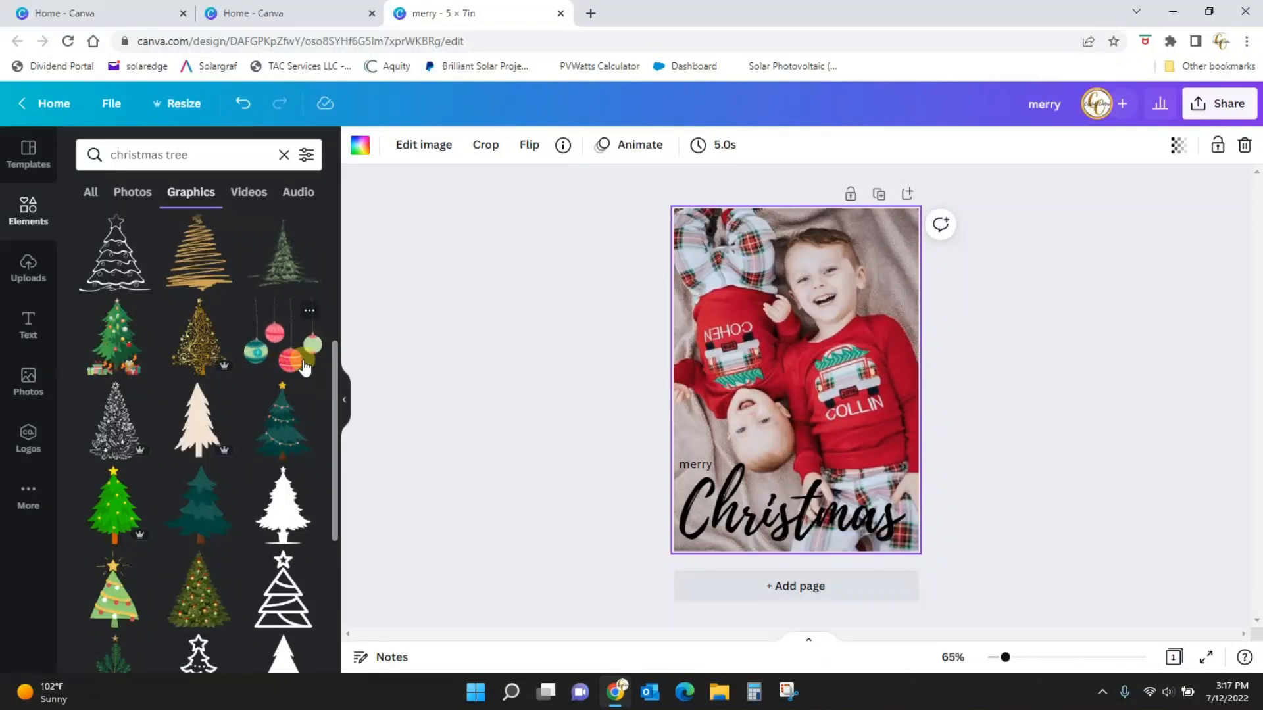
drag(333, 364, 335, 526)
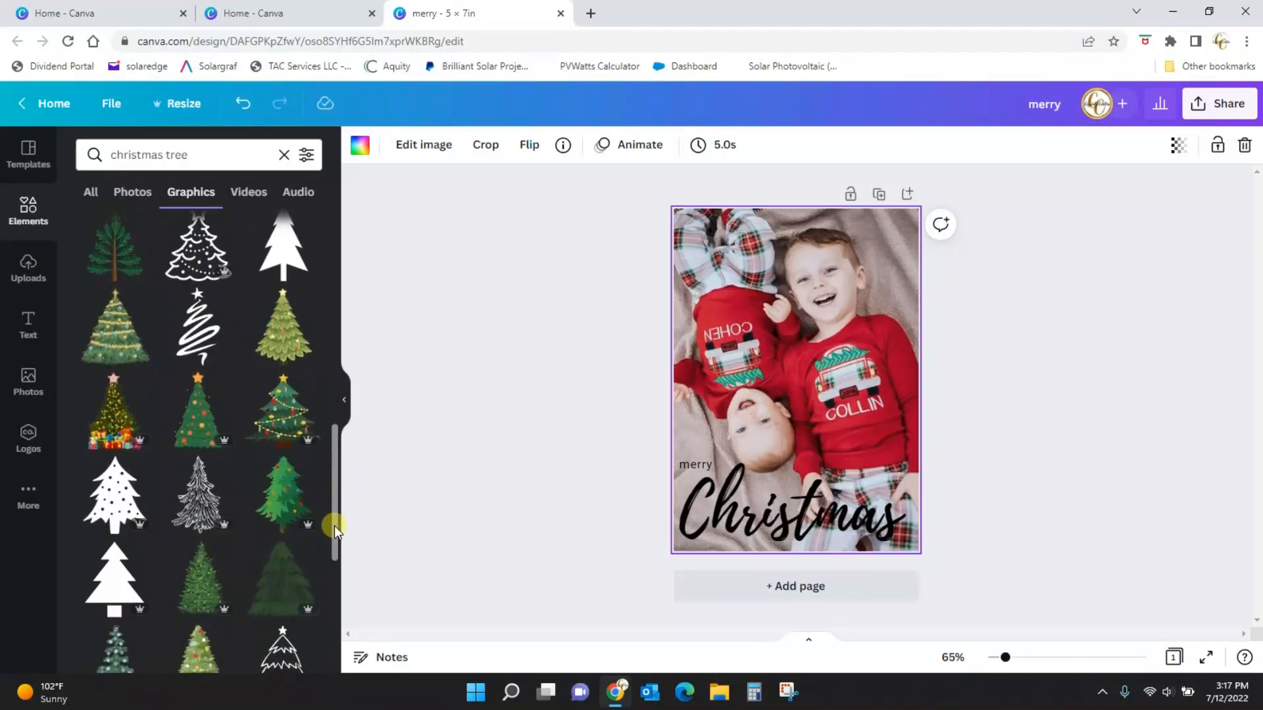
scroll(220, 482, down, 10)
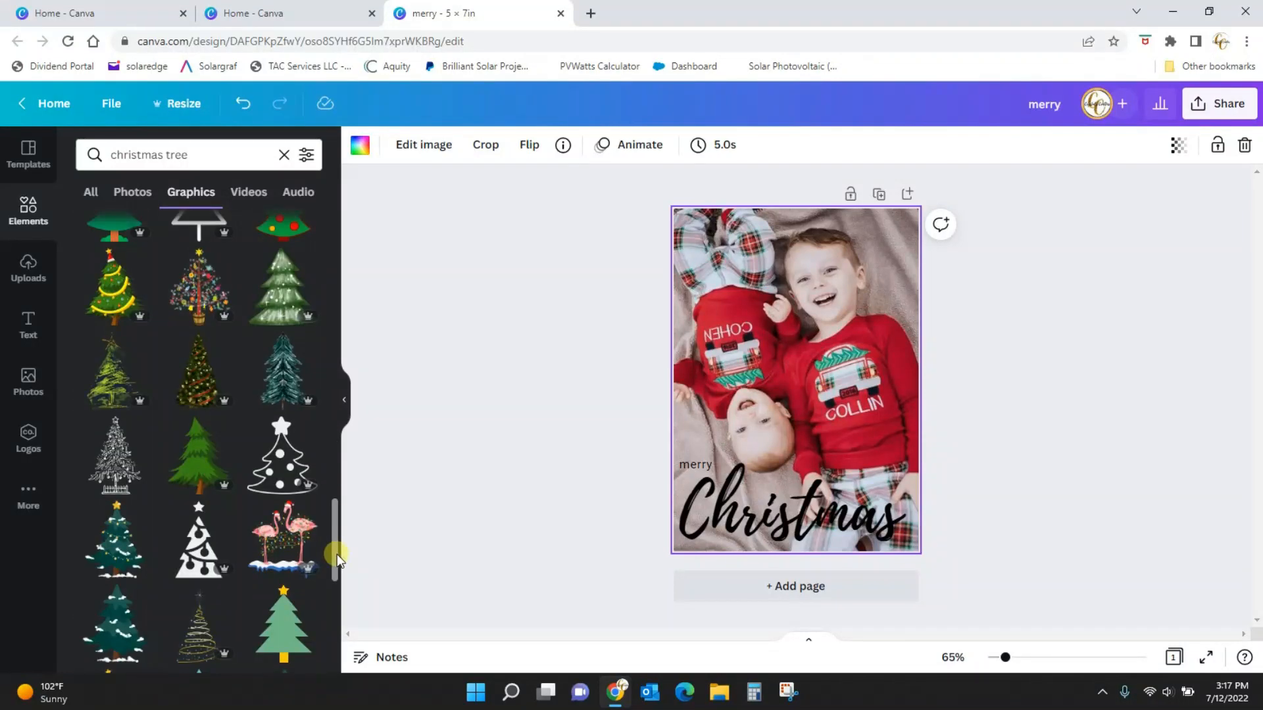
drag(336, 554, 357, 259)
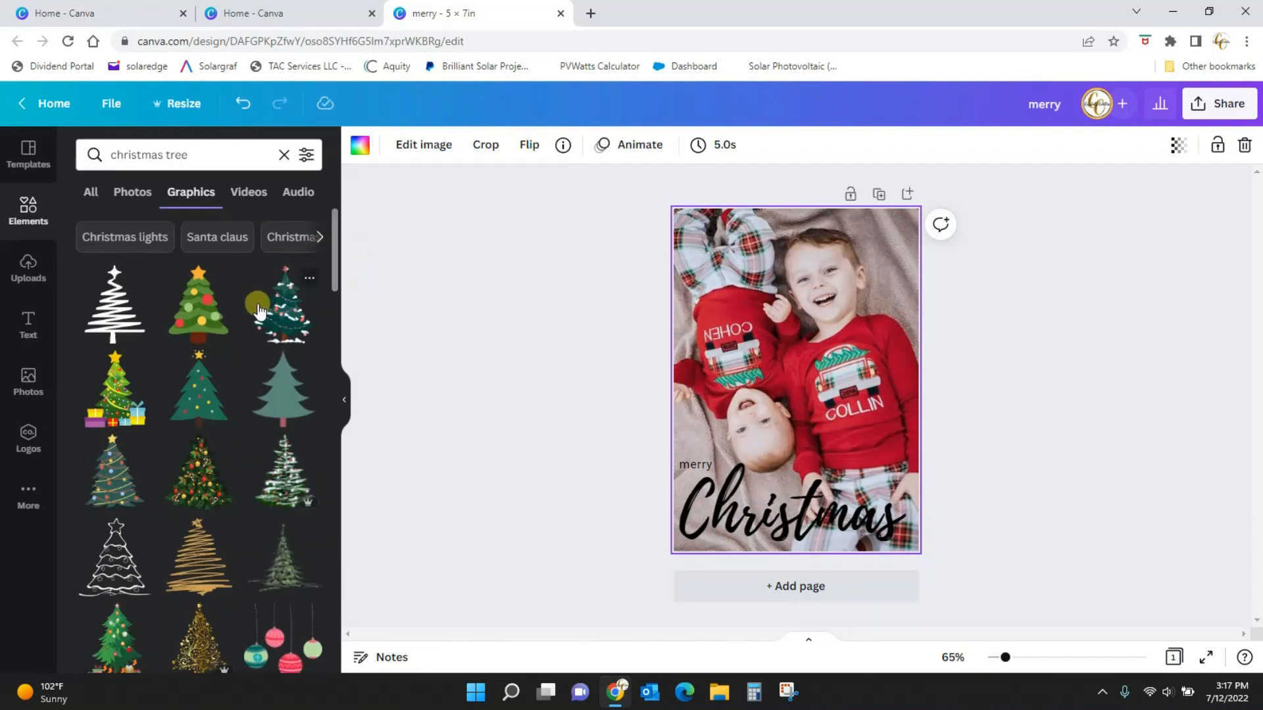
Step: Try the gold scribble Christmas tree at a small size in the card's upper-right corner and delete it
click(195, 564)
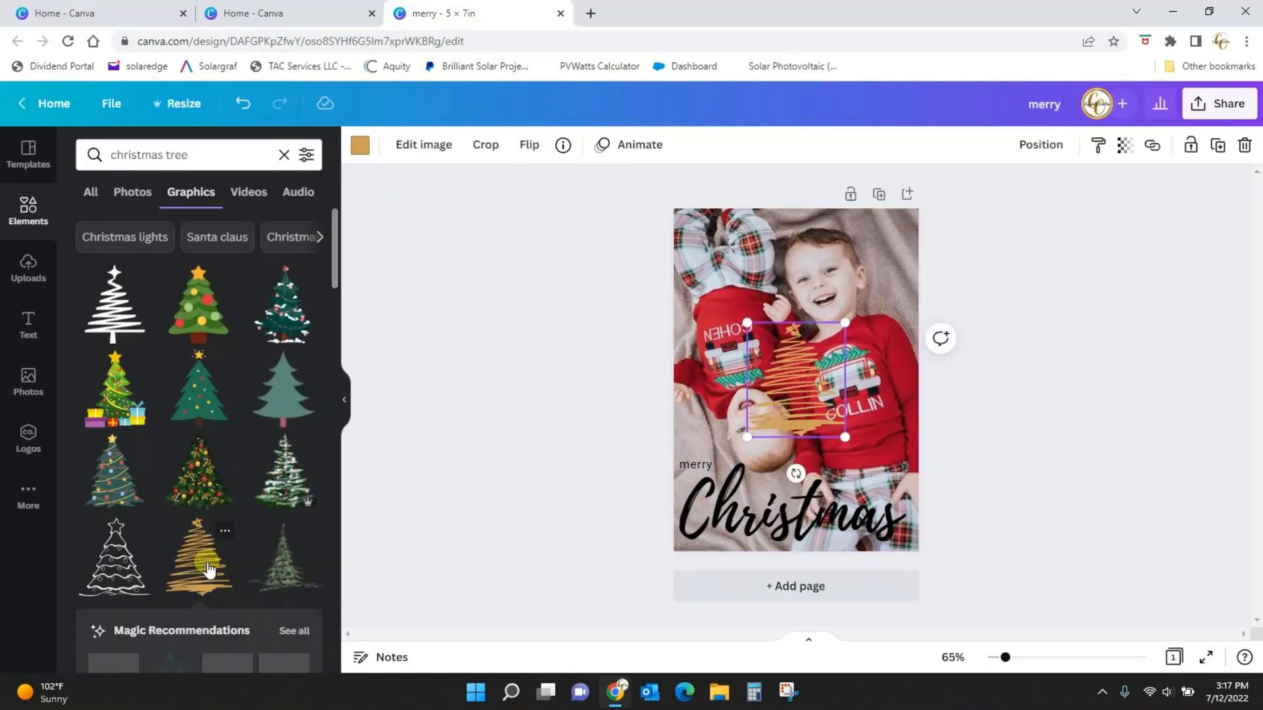
drag(848, 438, 889, 265)
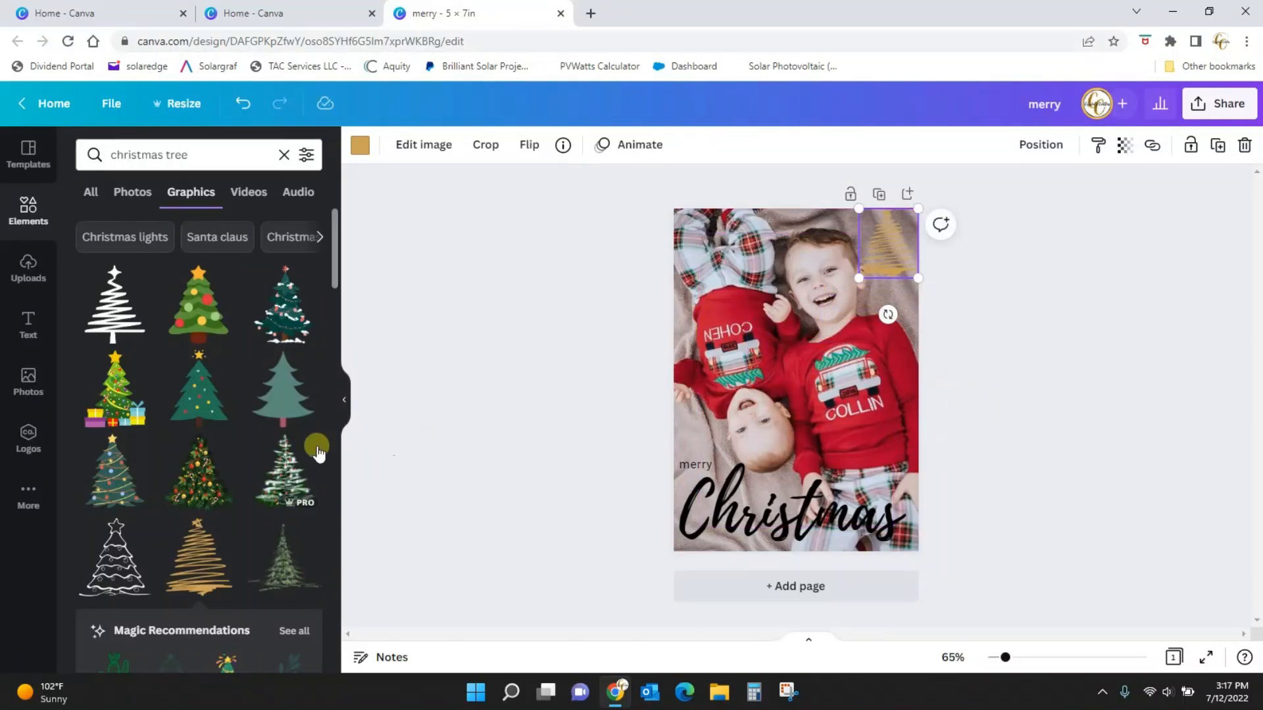
key(Delete)
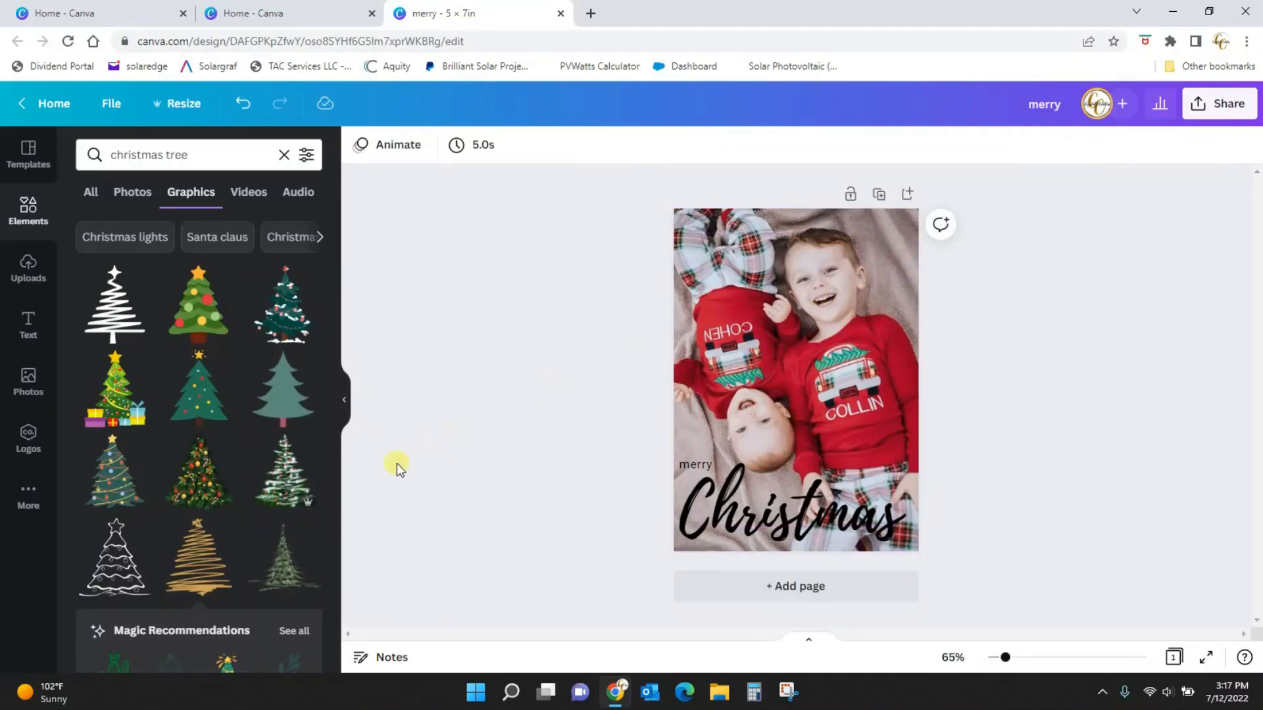
Step: Add the scribble tree with a star, recolor it light green, shrink it and place it in the card's upper-right corner
click(122, 322)
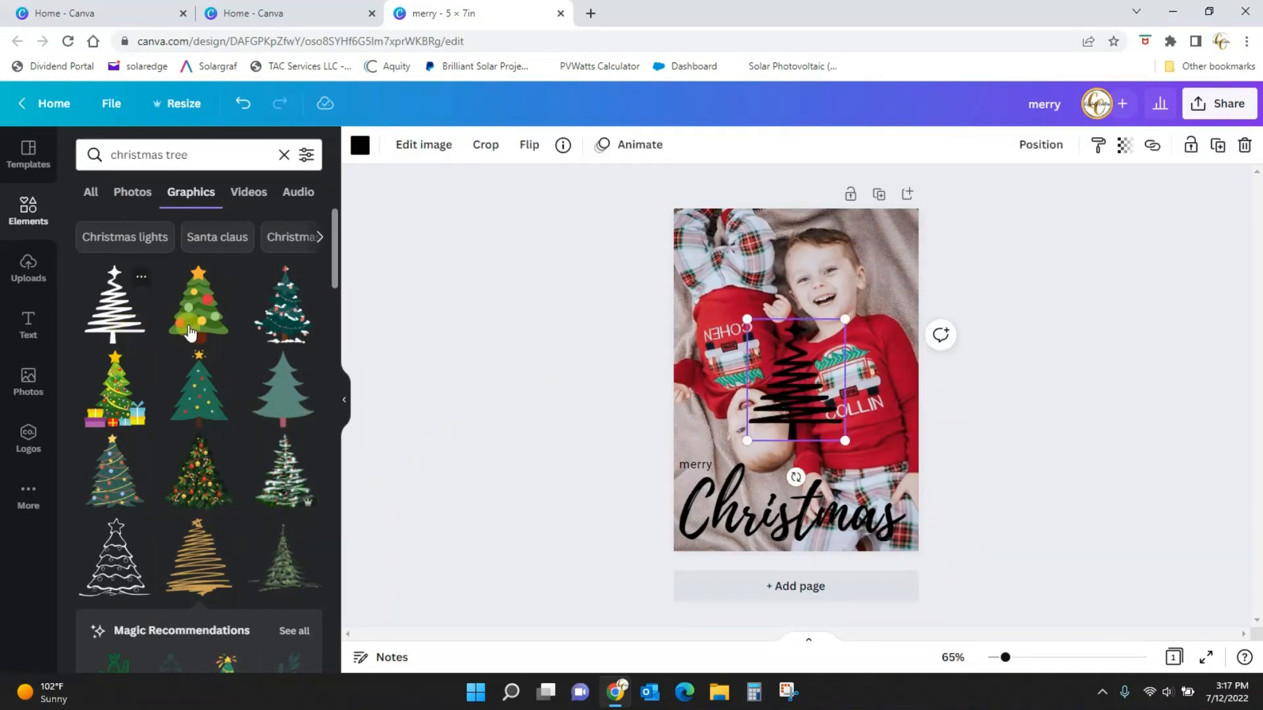
mouse_move(798, 408)
mouse_down()
mouse_move(838, 333)
mouse_move(877, 296)
mouse_up()
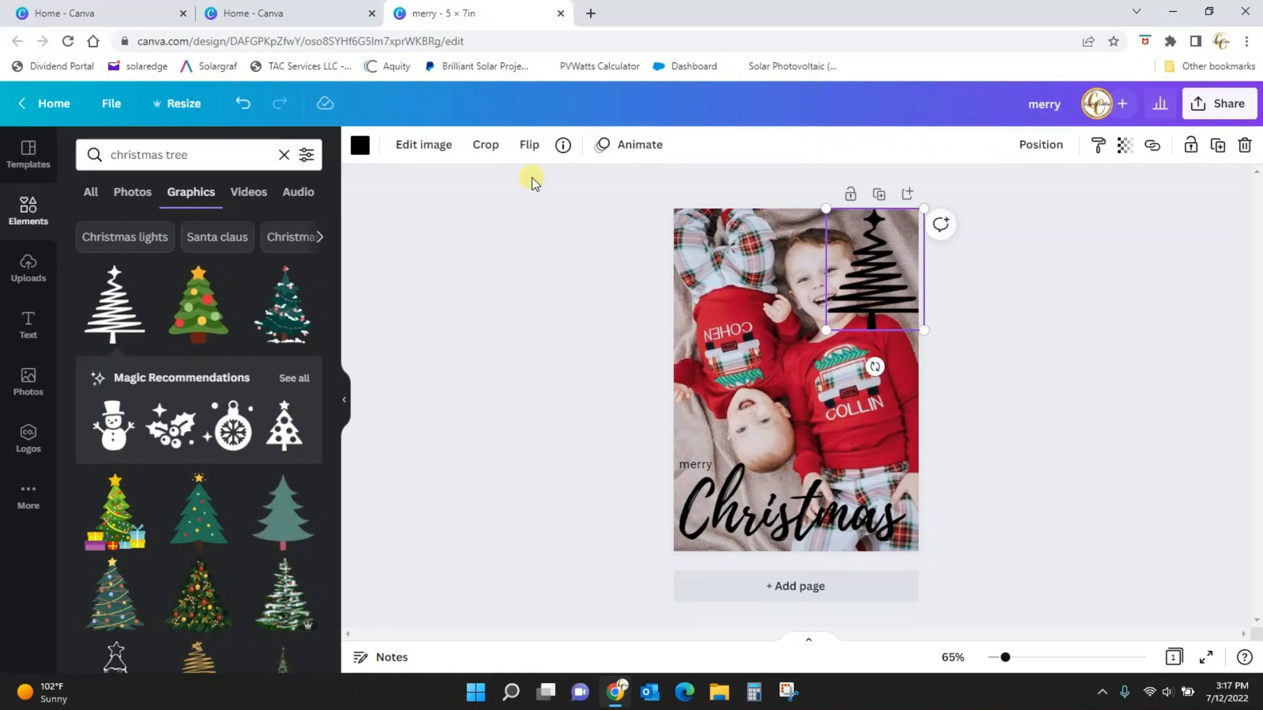
click(360, 146)
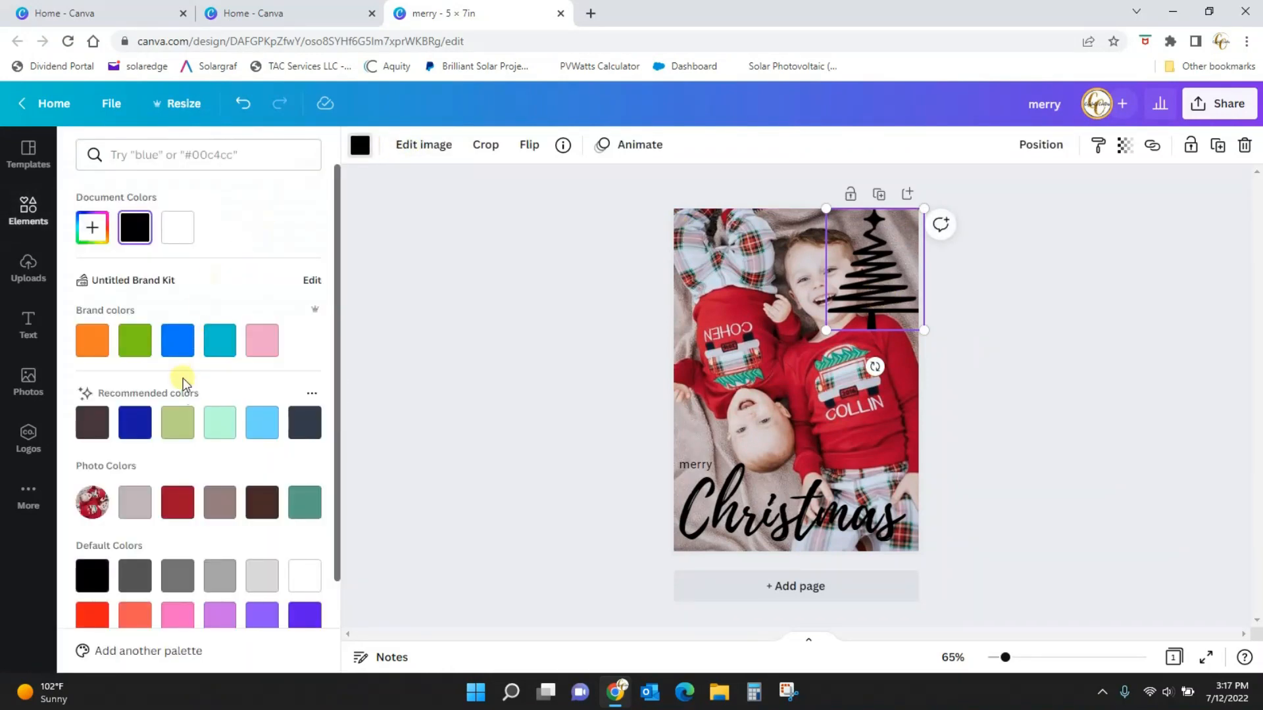
click(178, 423)
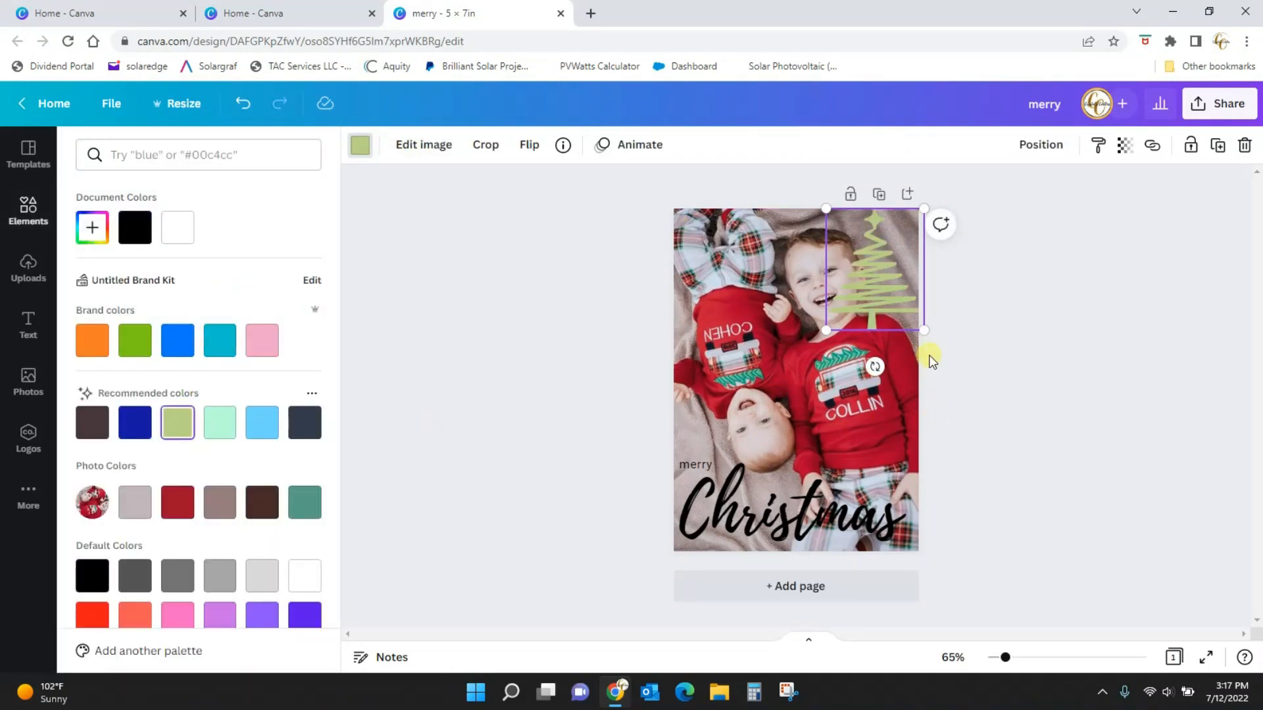
drag(923, 331, 887, 279)
click(977, 340)
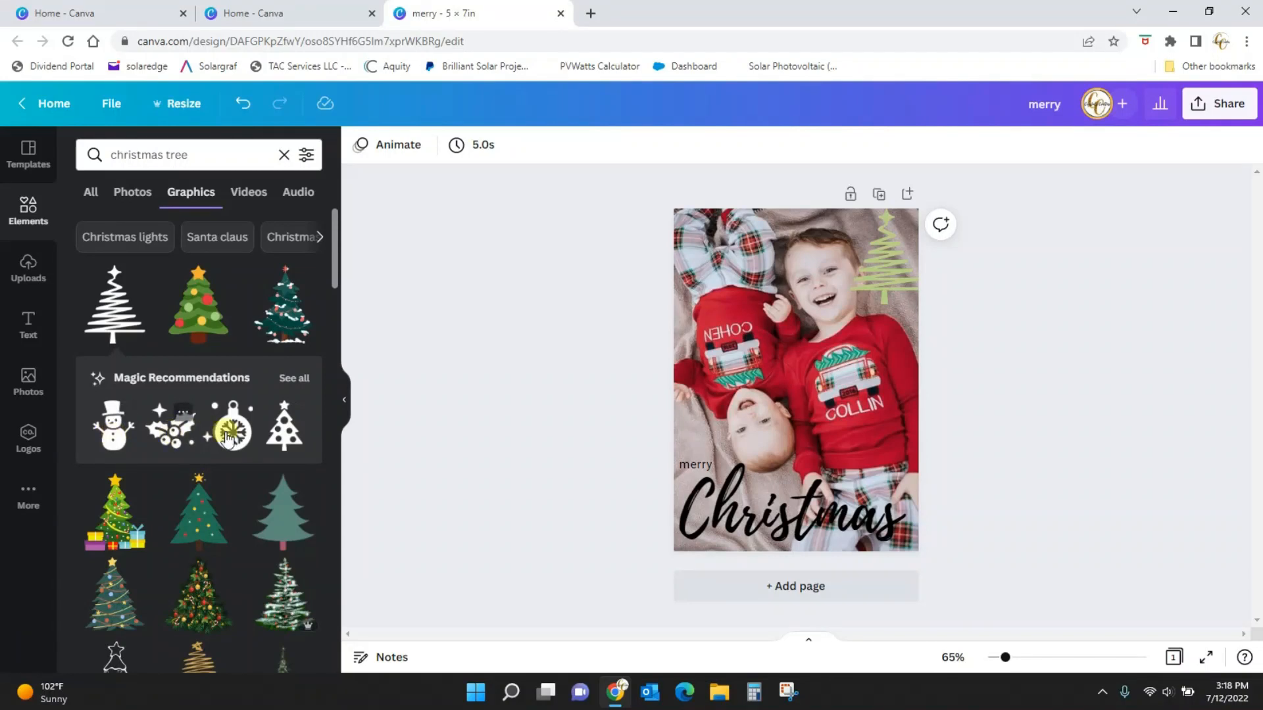
Step: Examine all the magic recommendations matching the scribble tree and return to the search results
click(294, 379)
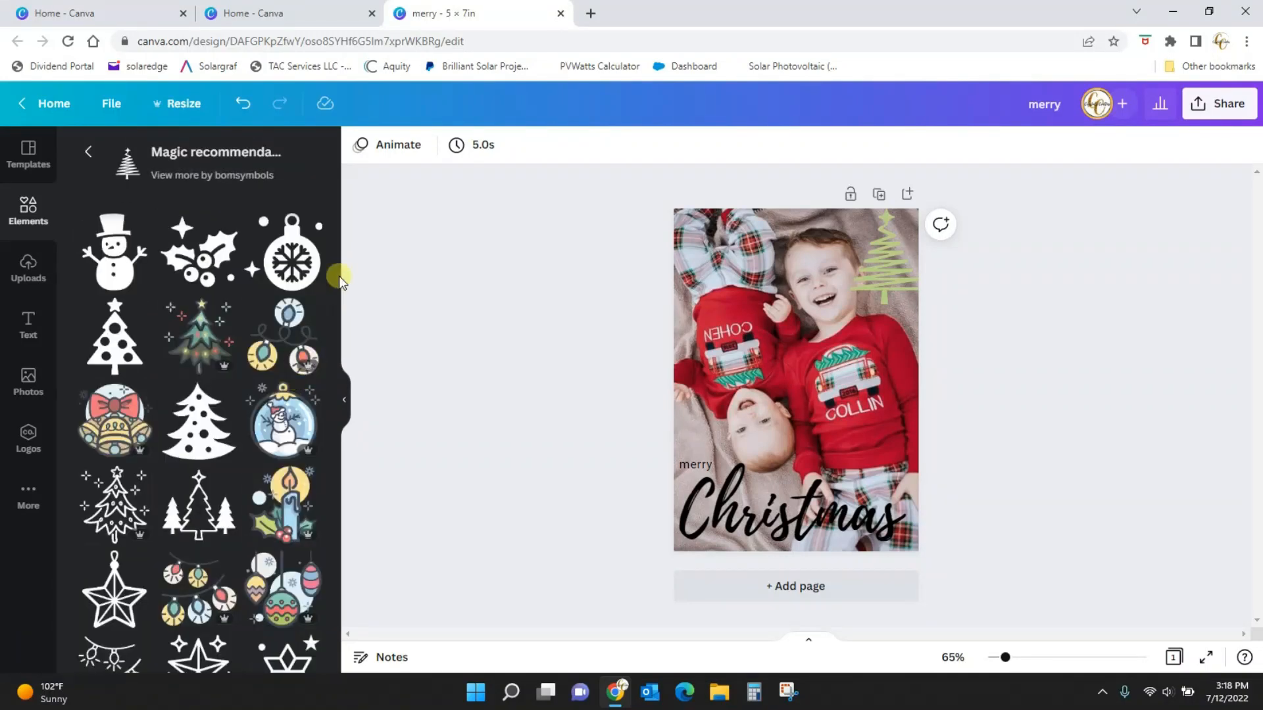
drag(334, 259, 342, 434)
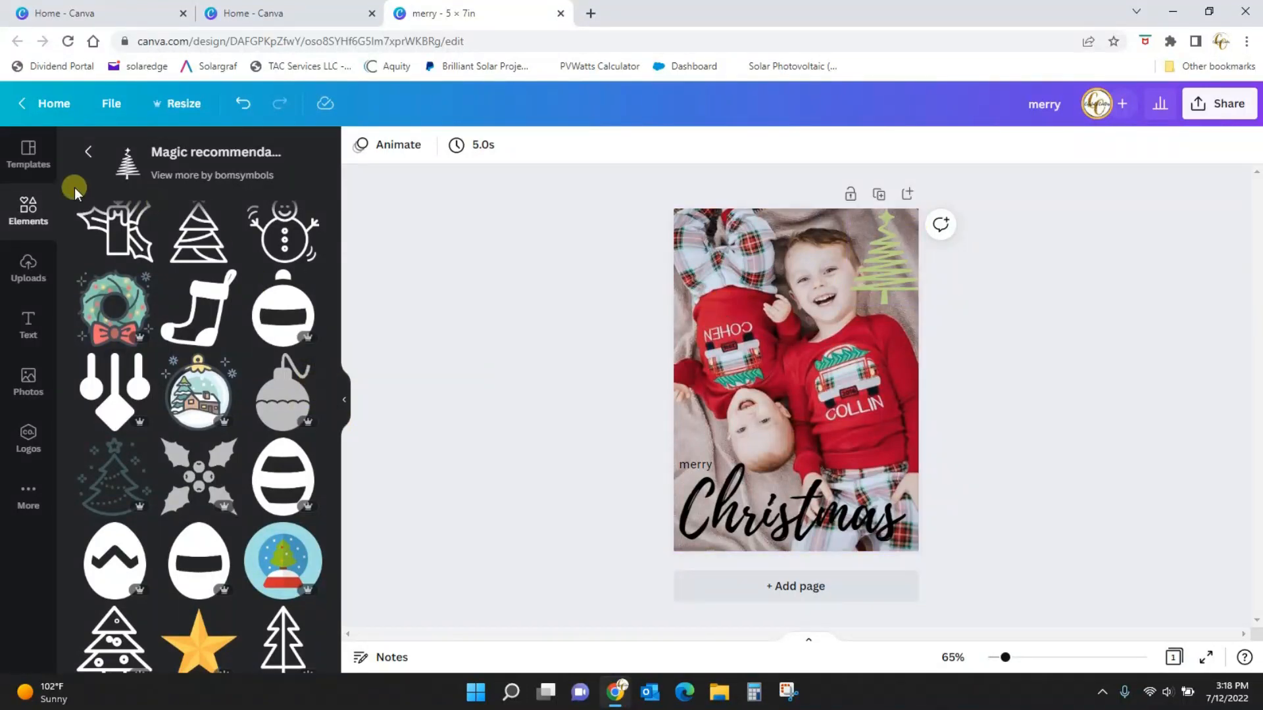
click(86, 153)
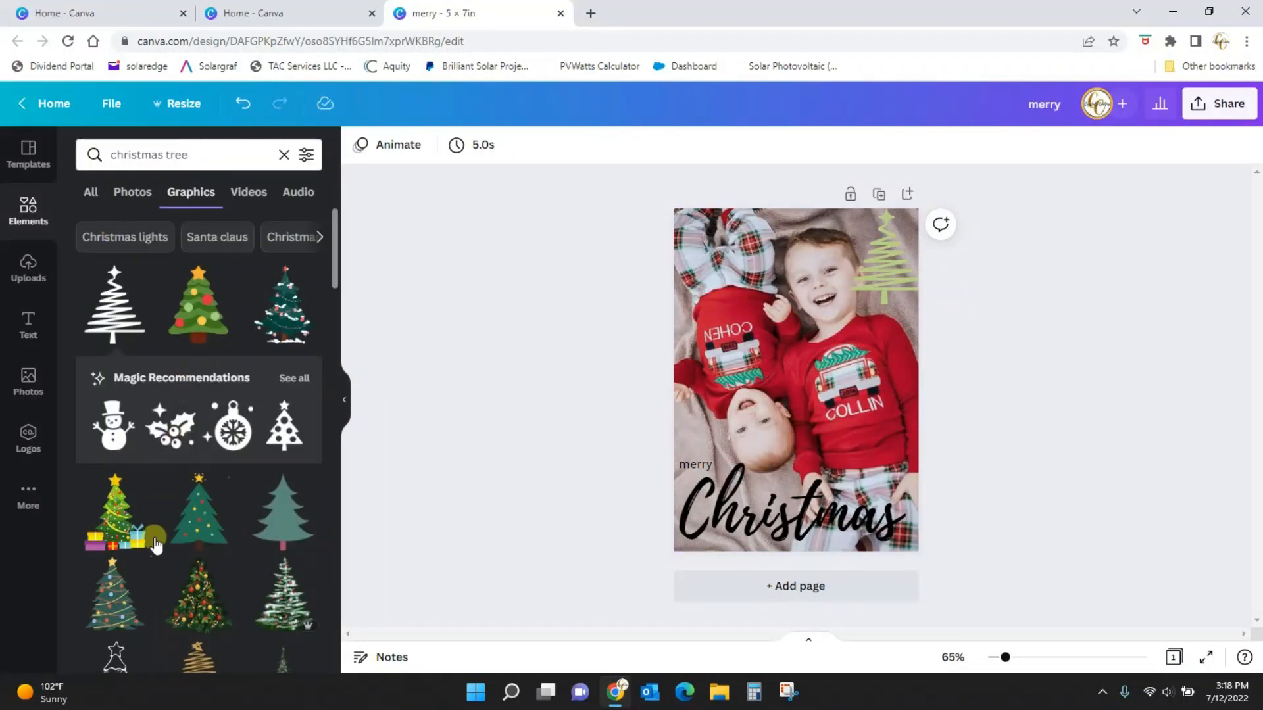
Step: Delete the light green scribble tree from the card's upper-right corner
click(805, 312)
click(879, 286)
key(Delete)
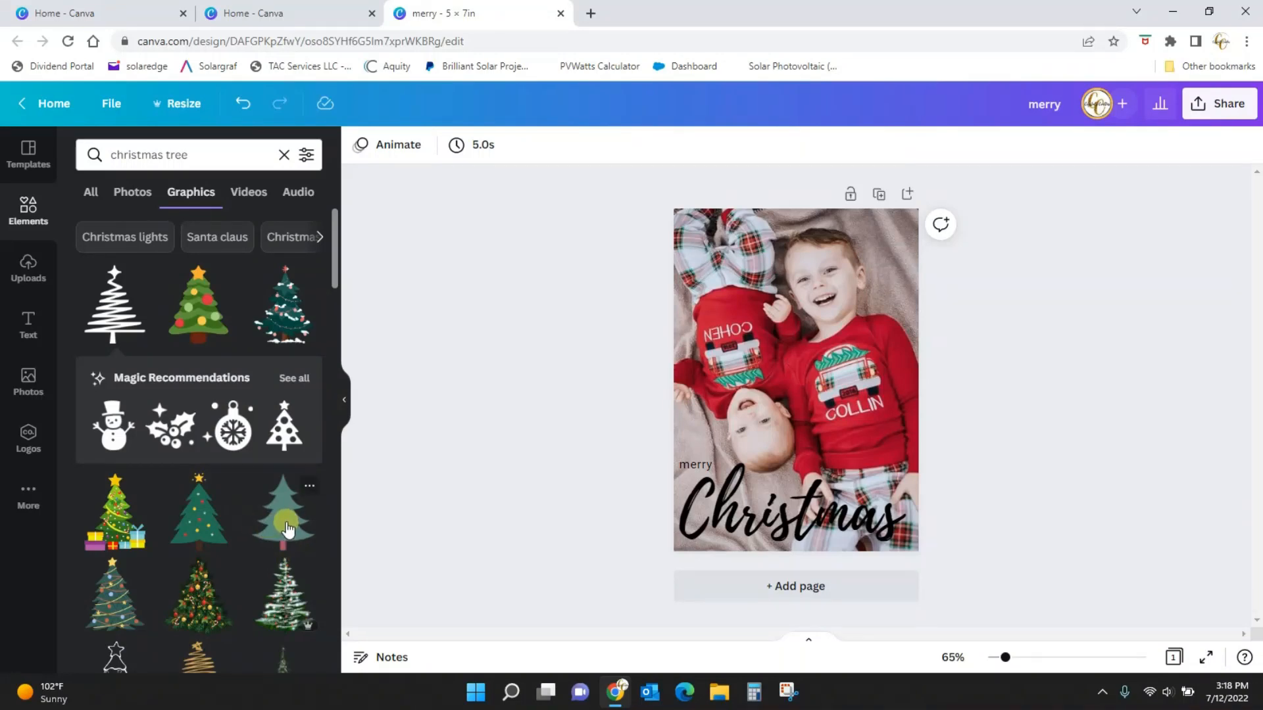
Step: Try the plain green pine tree graphic with a purple tree color and a pink trunk, and delete it from the card
click(285, 527)
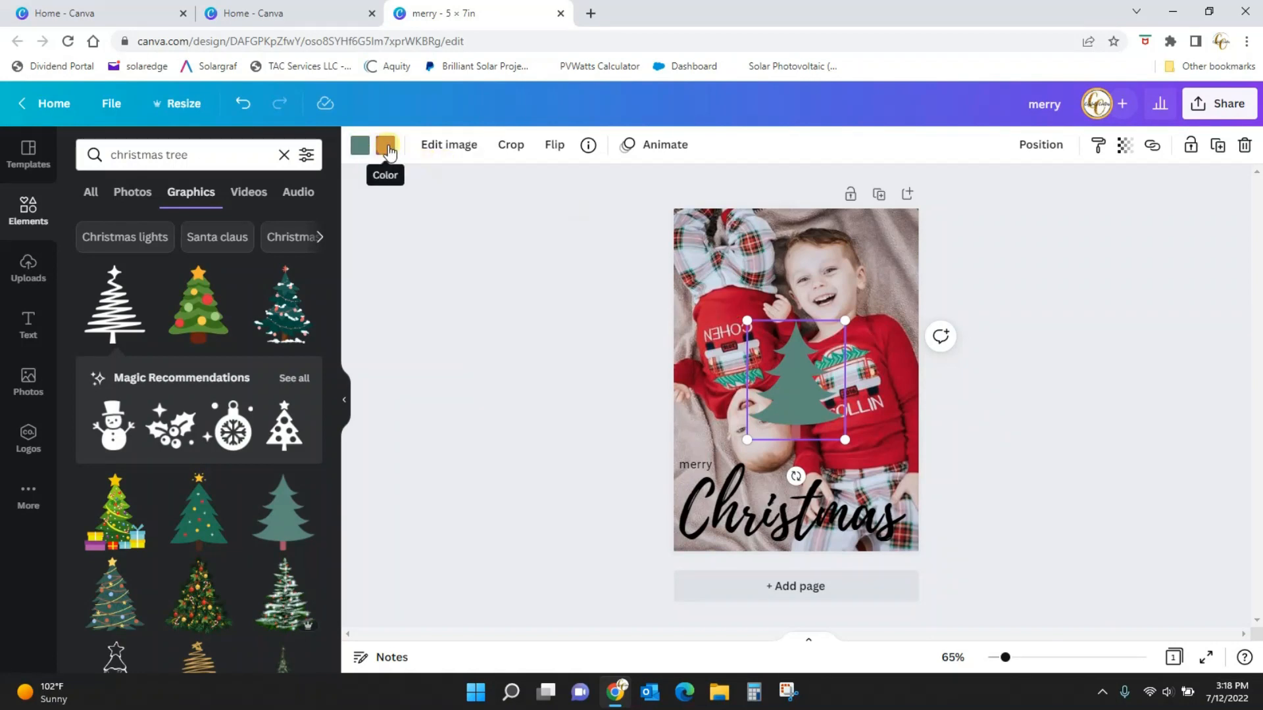
click(360, 146)
click(265, 555)
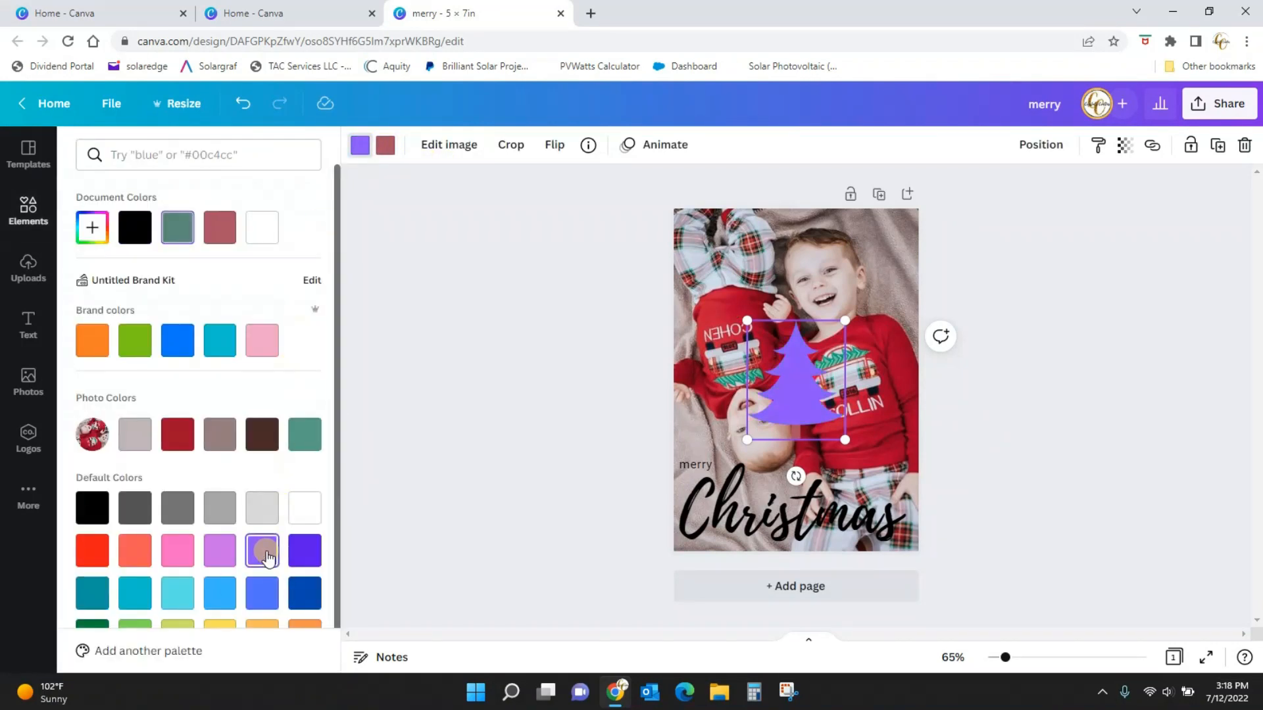
click(391, 148)
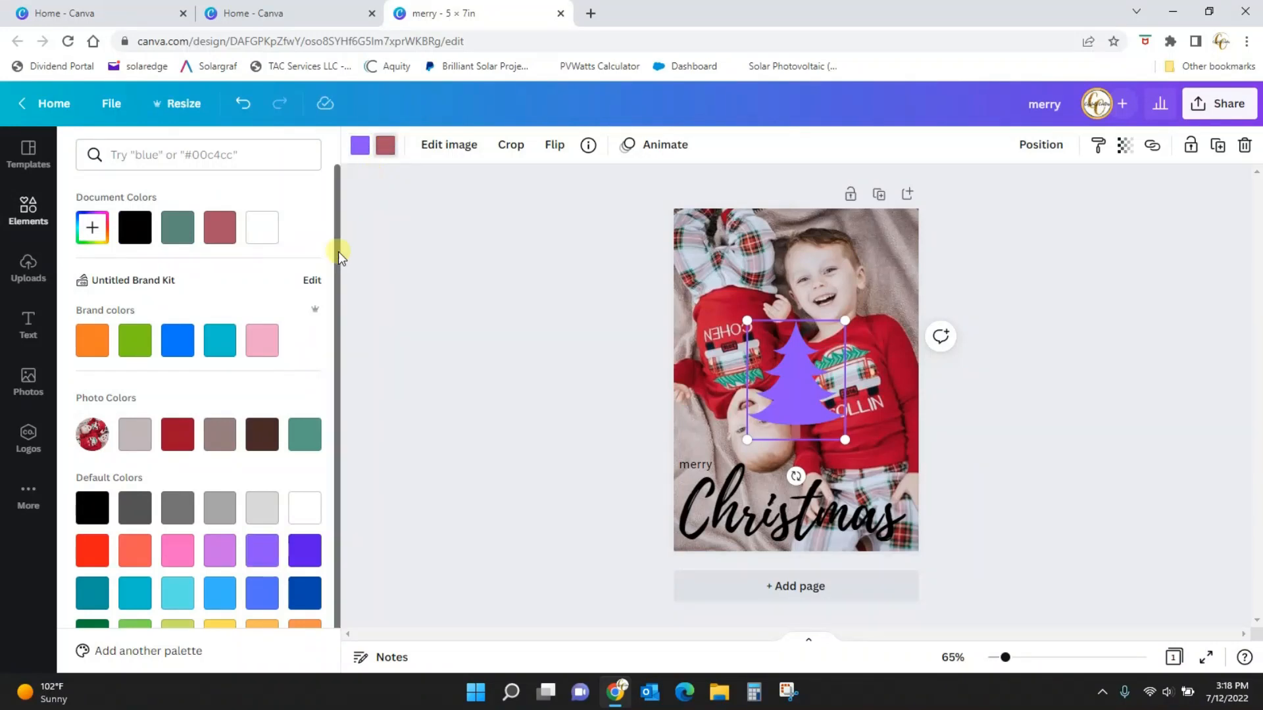
click(262, 343)
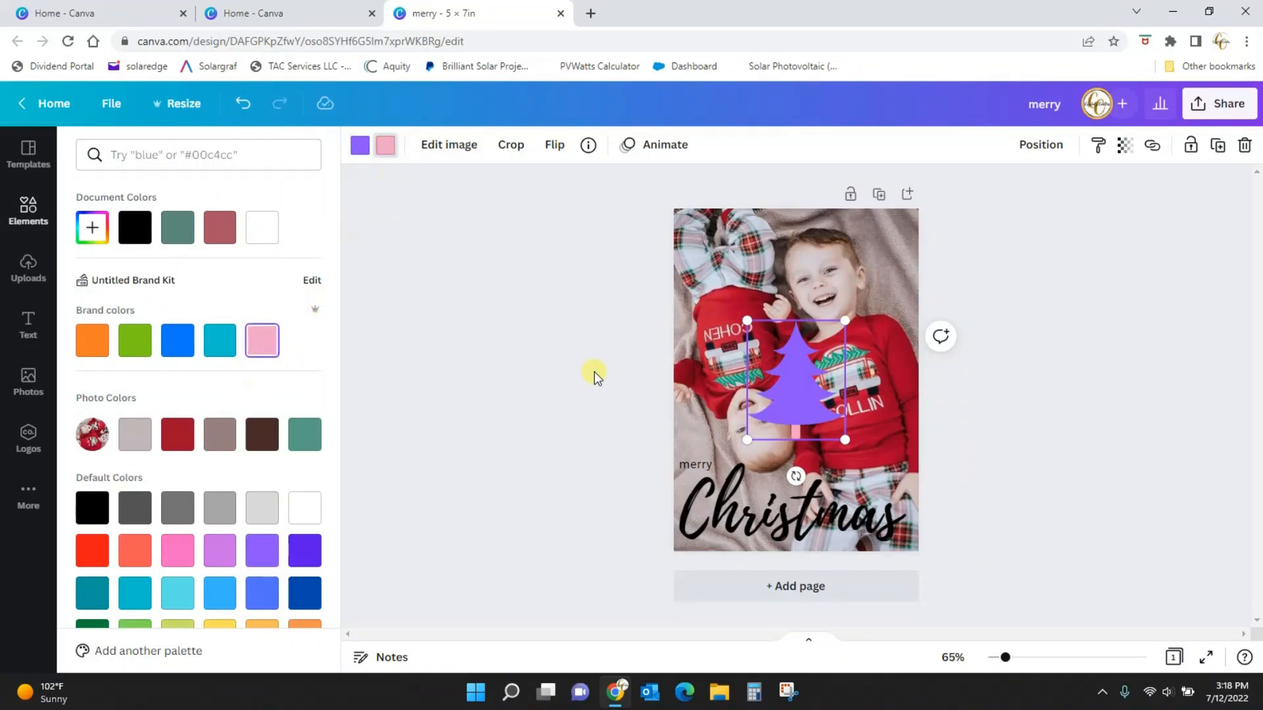
key(Delete)
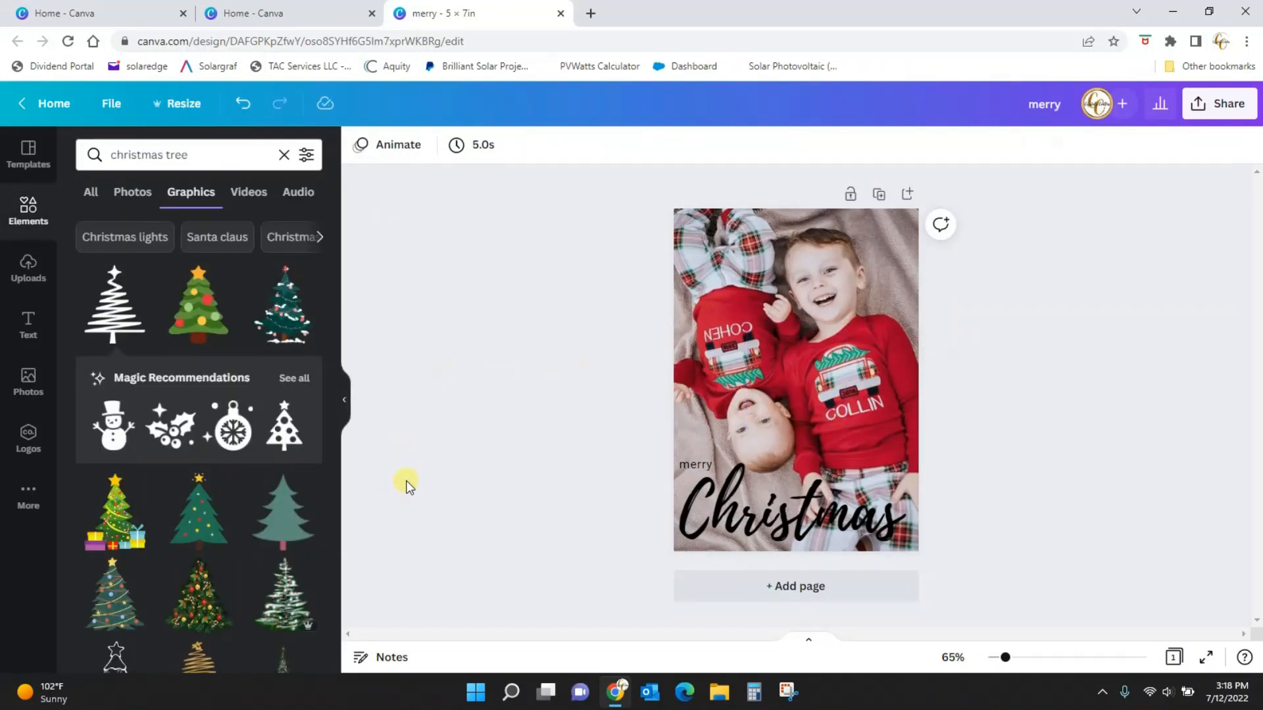
Step: Try the decorated tree with ornaments and candy canes on the card and delete it
click(200, 600)
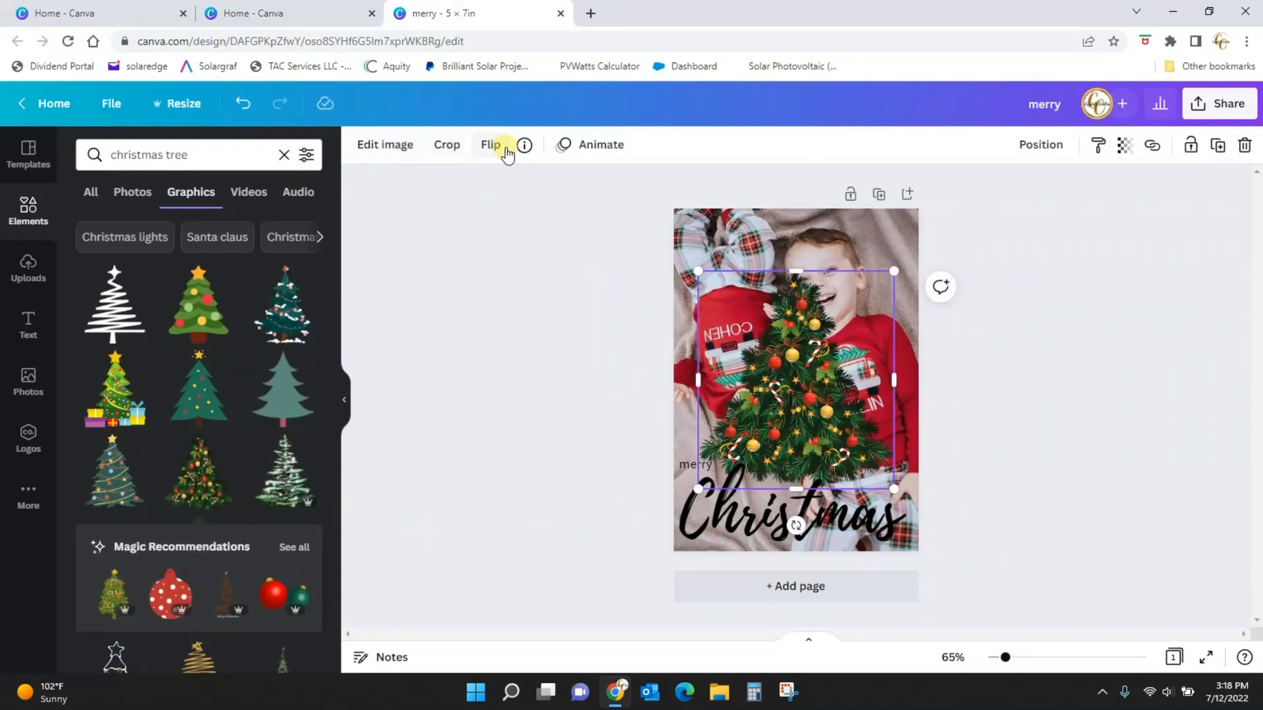
mouse_move(811, 392)
mouse_down()
mouse_move(790, 430)
mouse_move(812, 366)
mouse_move(806, 378)
mouse_move(686, 381)
mouse_move(845, 394)
mouse_move(813, 380)
mouse_up()
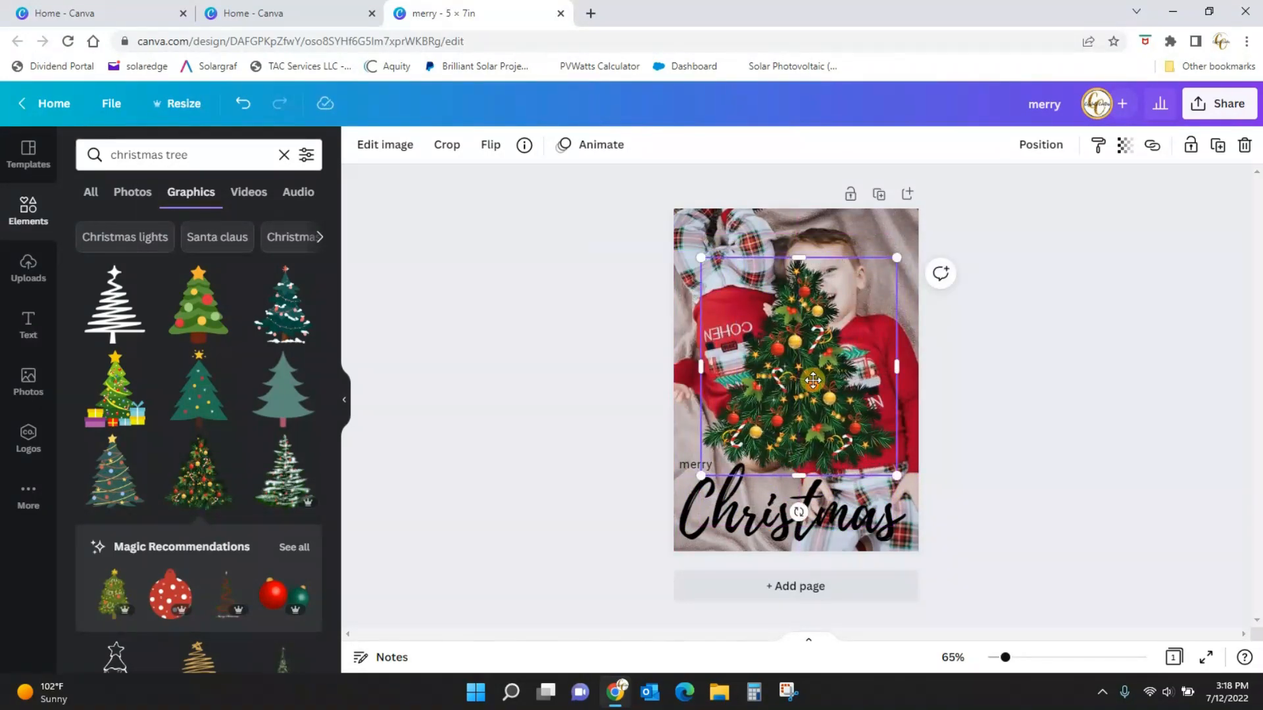
key(Delete)
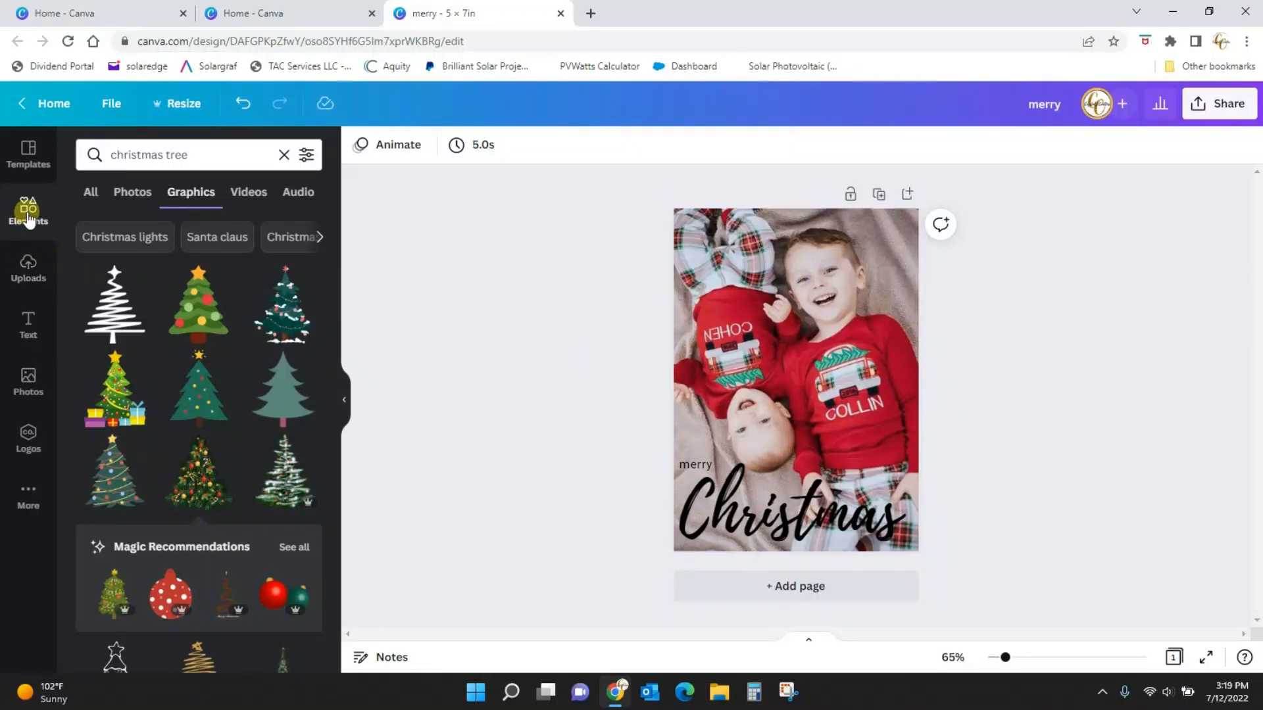
Step: Add a rounded square shape, place it behind the "merry Christmas" text and stretch it across the text's width
click(28, 214)
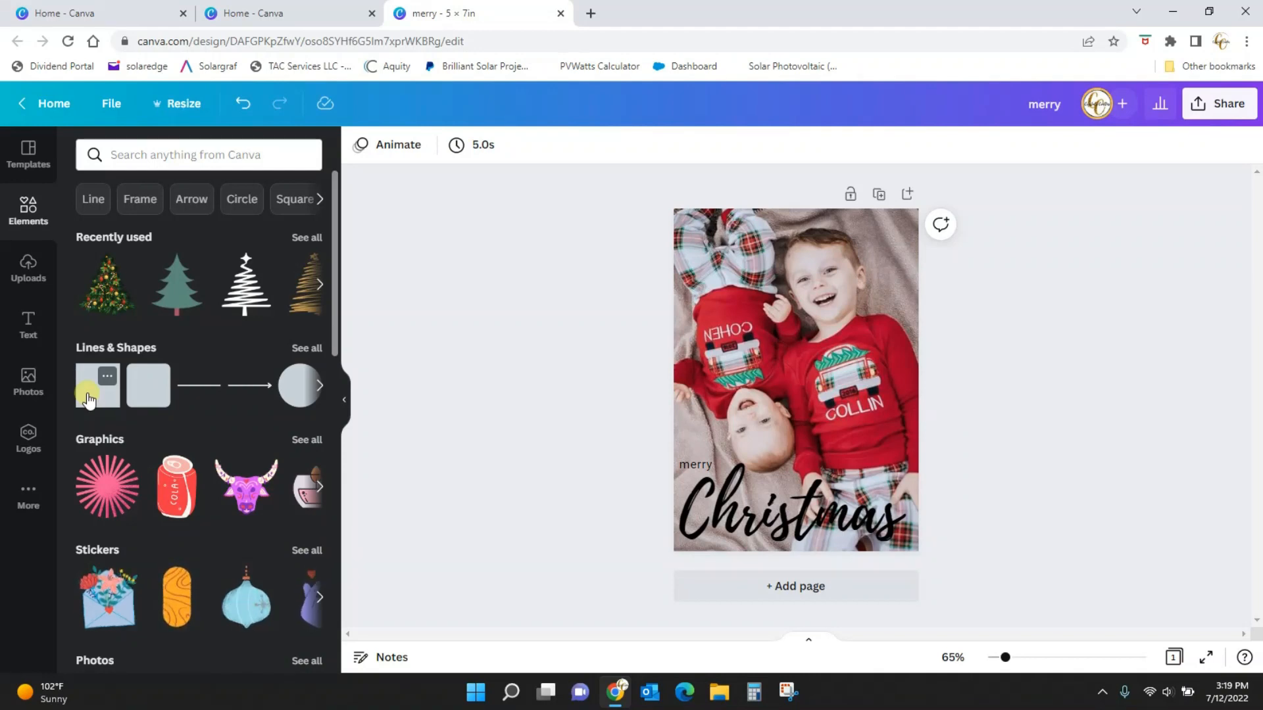
click(146, 397)
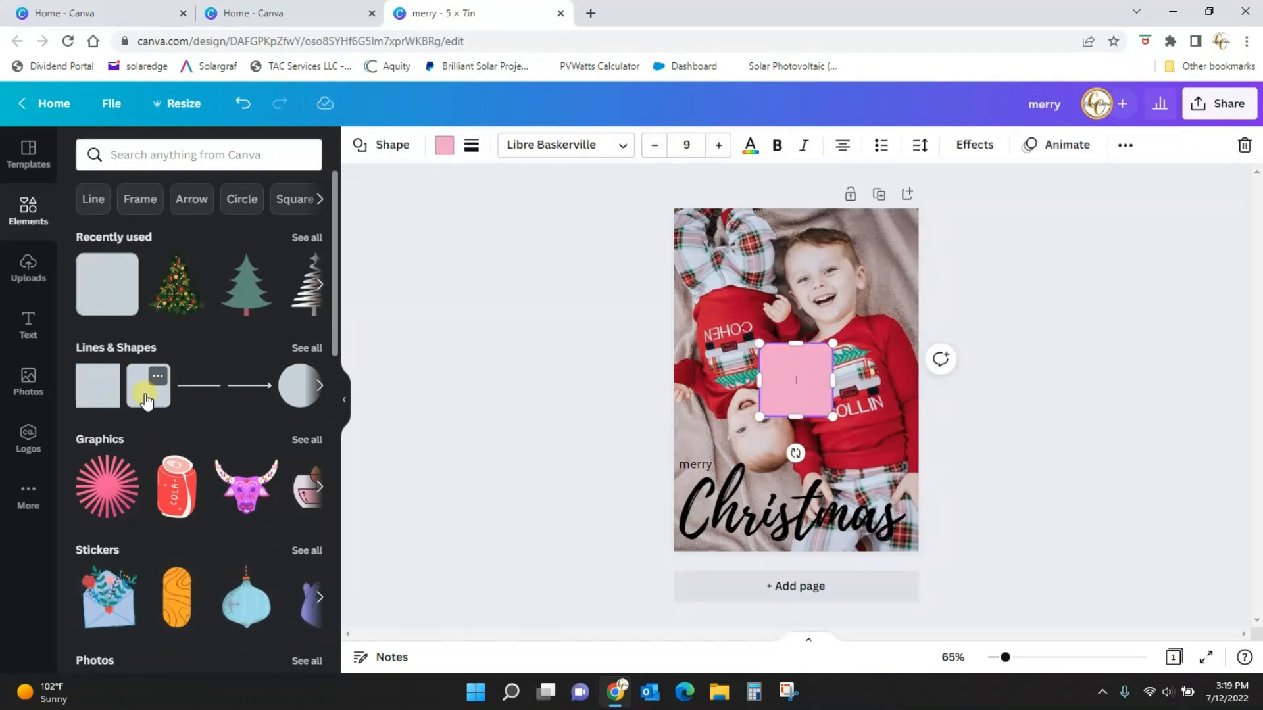
click(756, 392)
drag(780, 389, 712, 541)
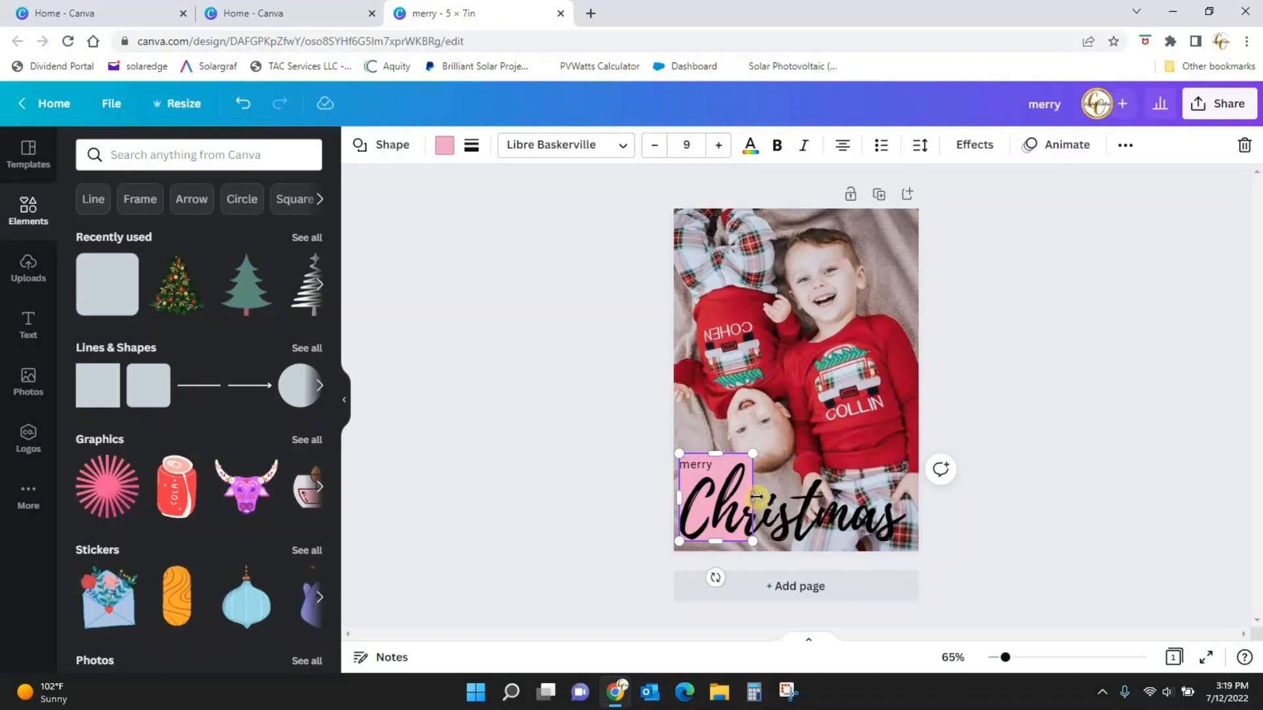
drag(756, 497, 913, 510)
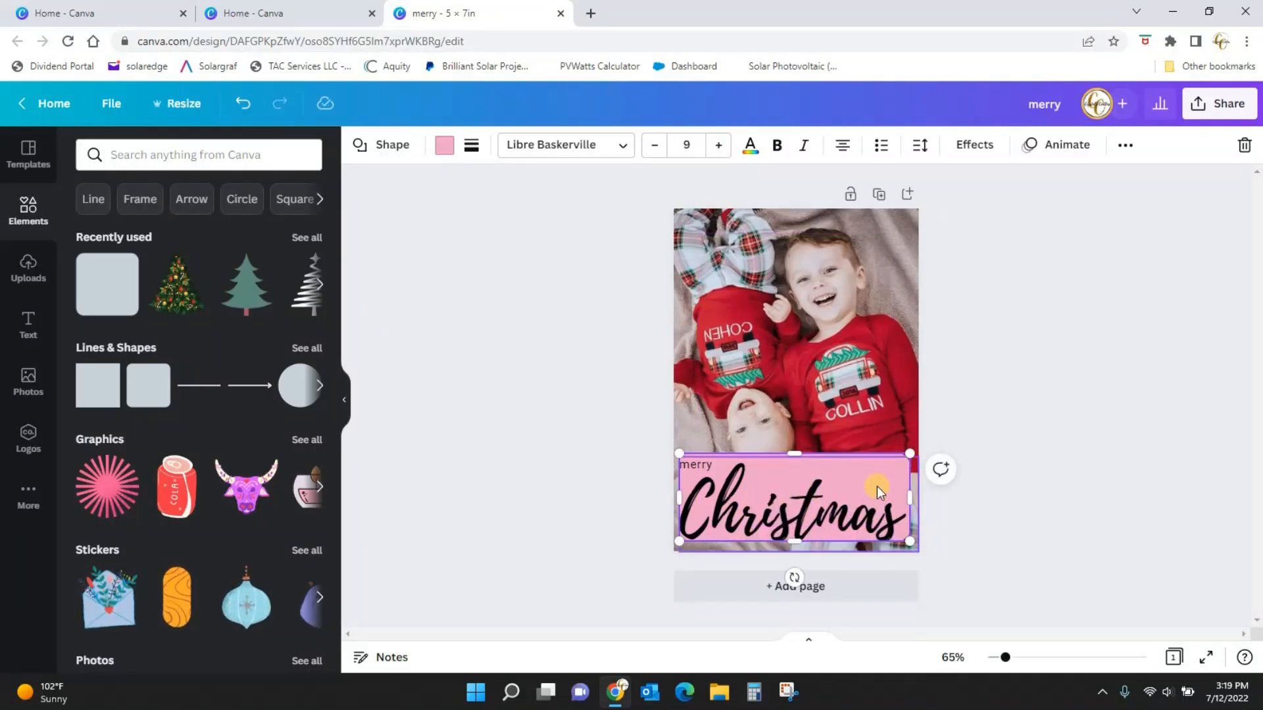
Step: Select the pink rounded rectangle behind the text and extend its lower edge slightly downward
click(878, 487)
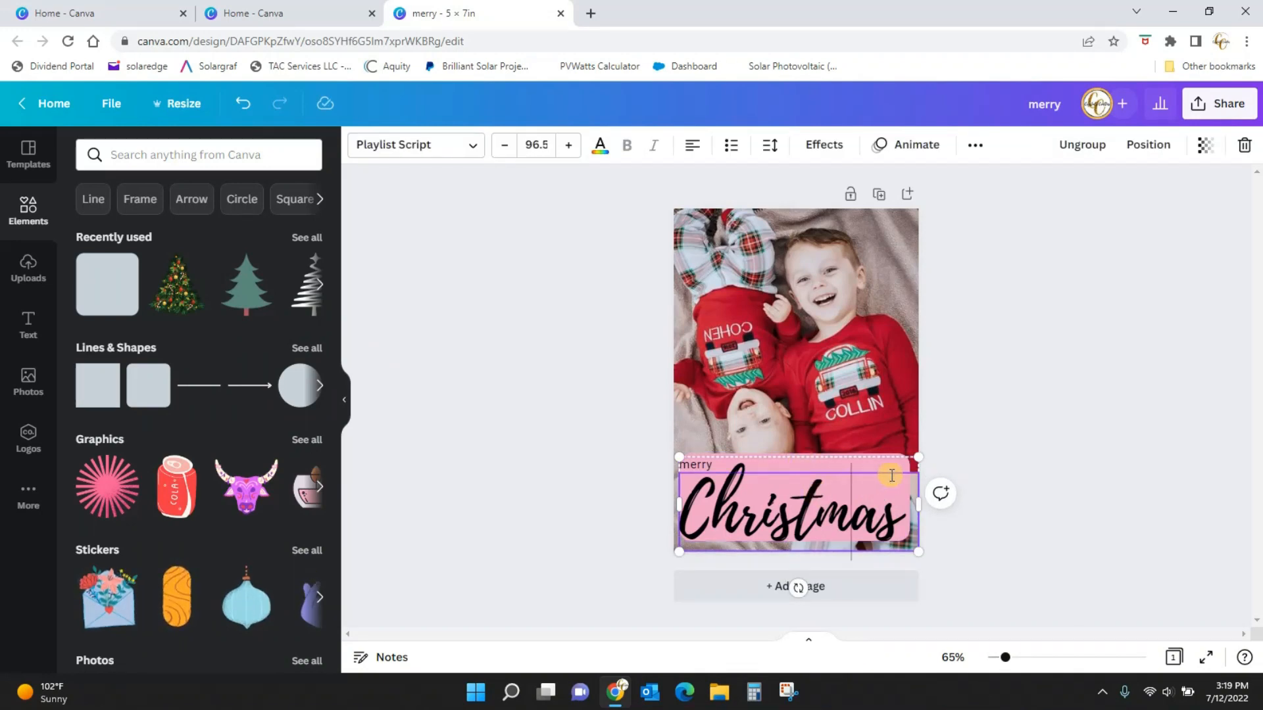
click(979, 448)
click(892, 457)
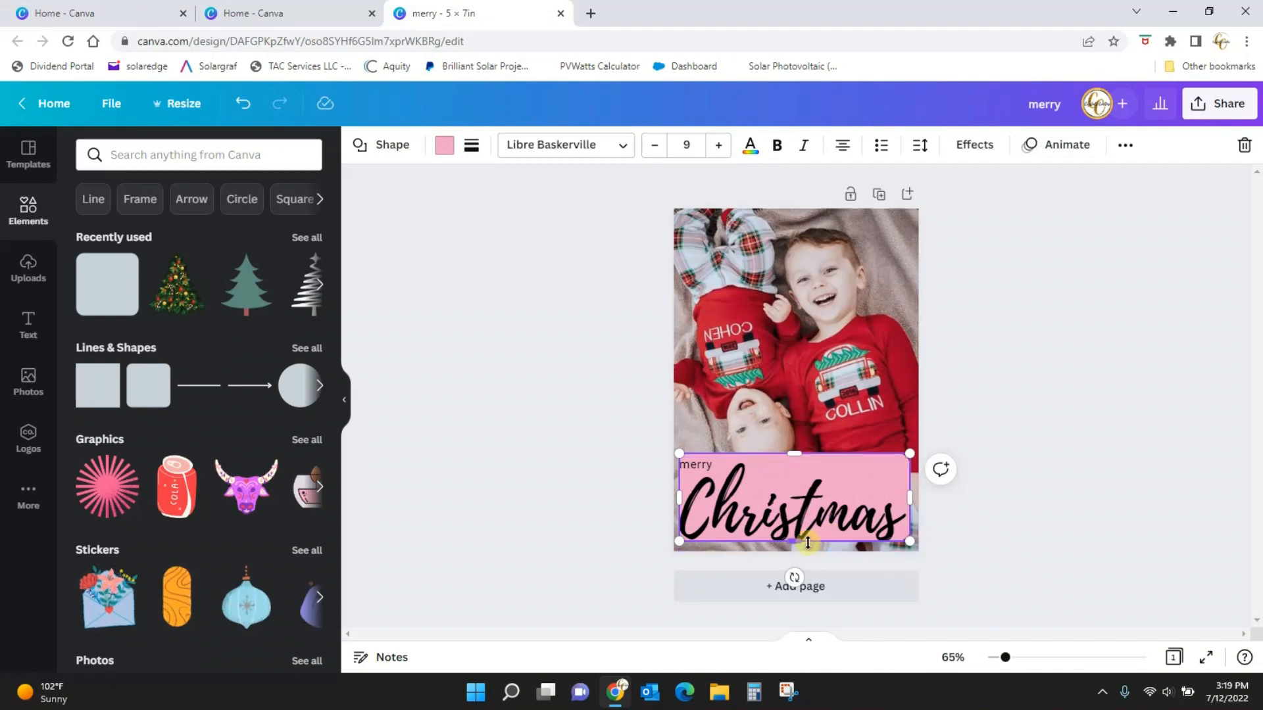
drag(799, 546, 799, 550)
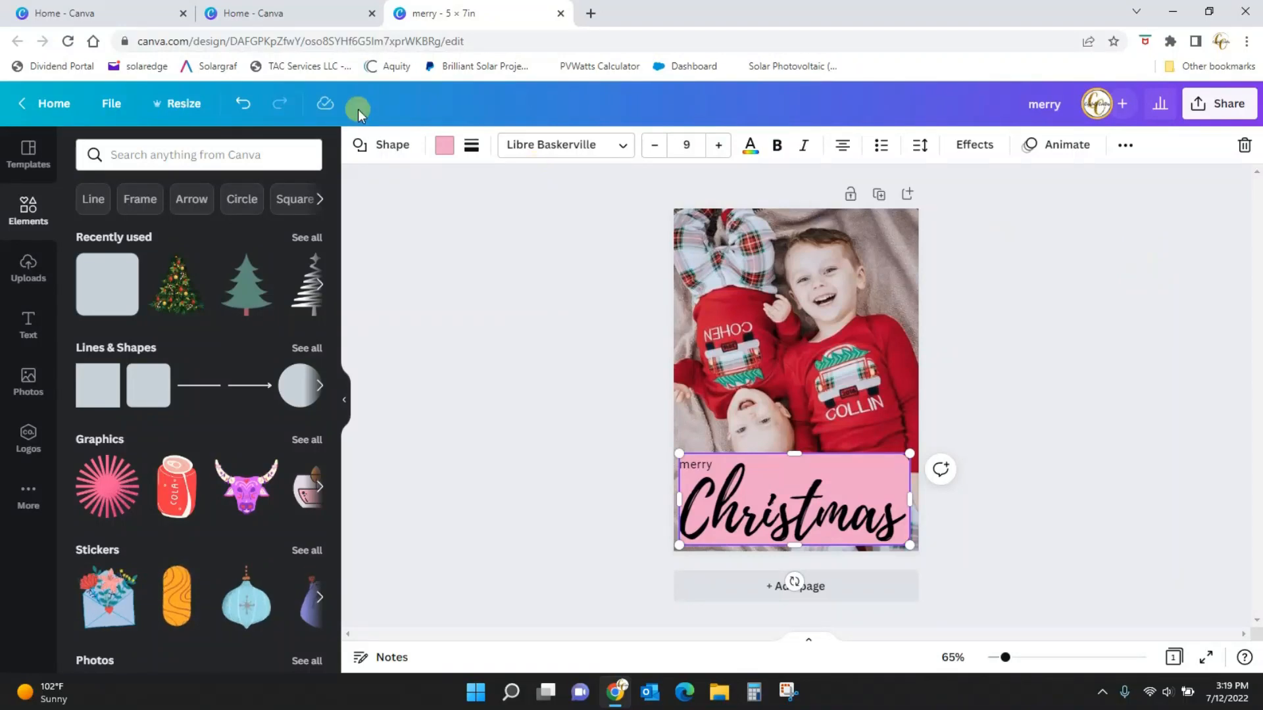
Step: Recolor the pink rounded rectangle behind the Christmas text to white and set its transparency to 54
click(444, 145)
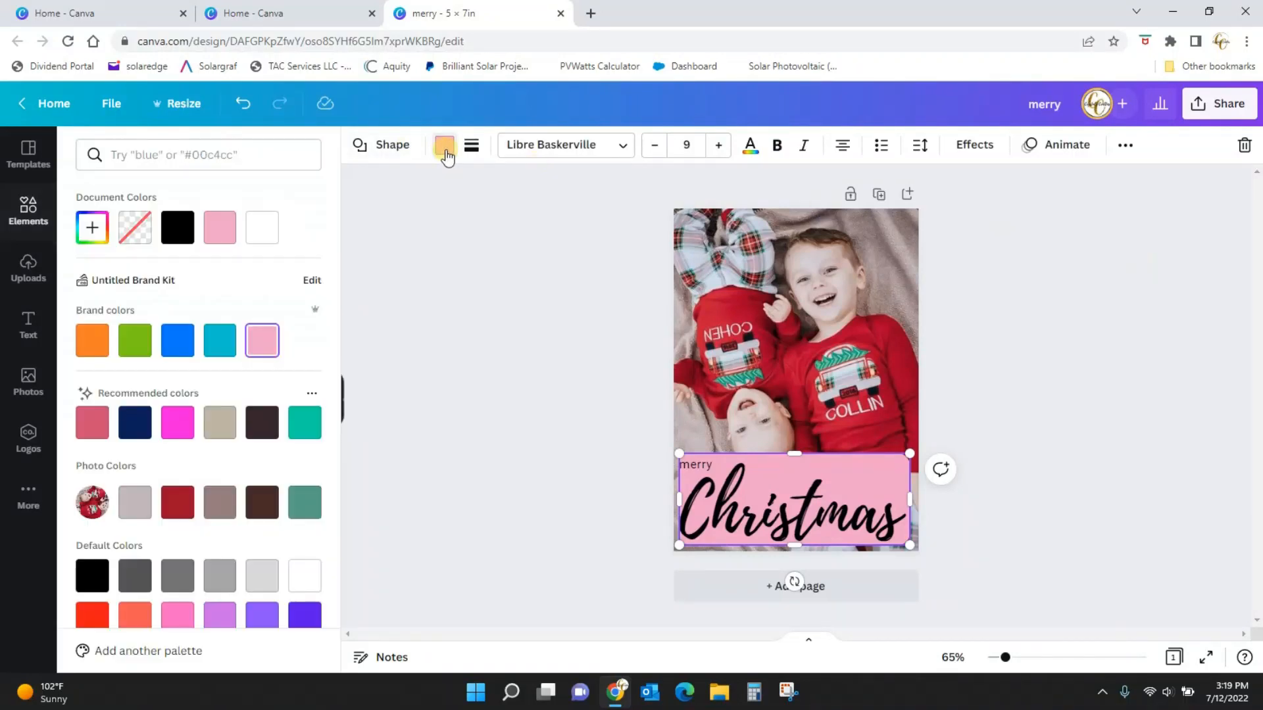
click(261, 230)
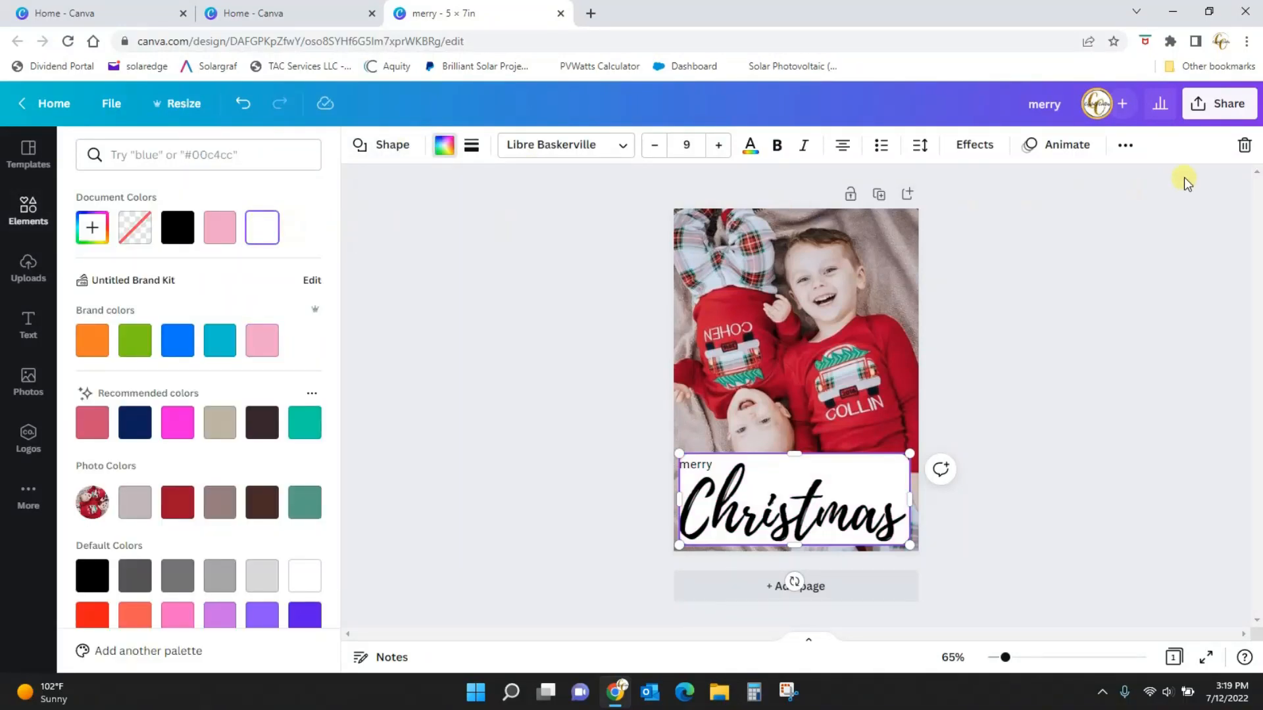
click(1126, 148)
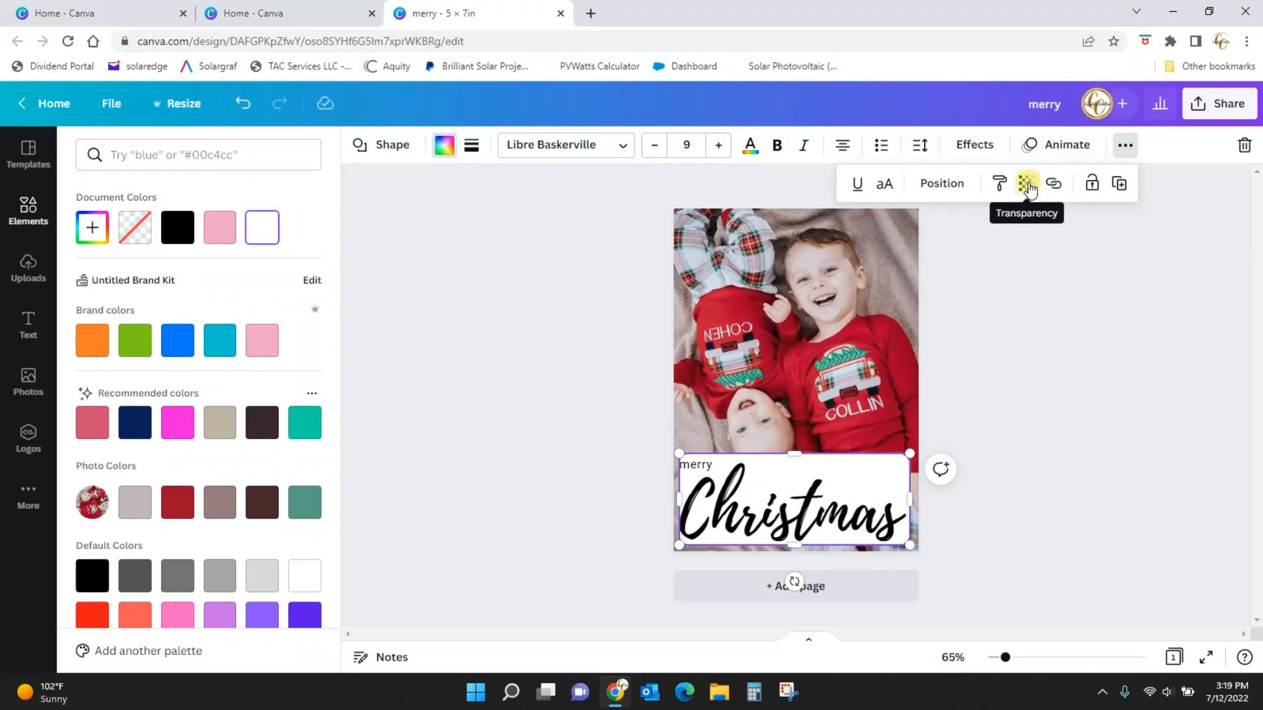
click(1028, 187)
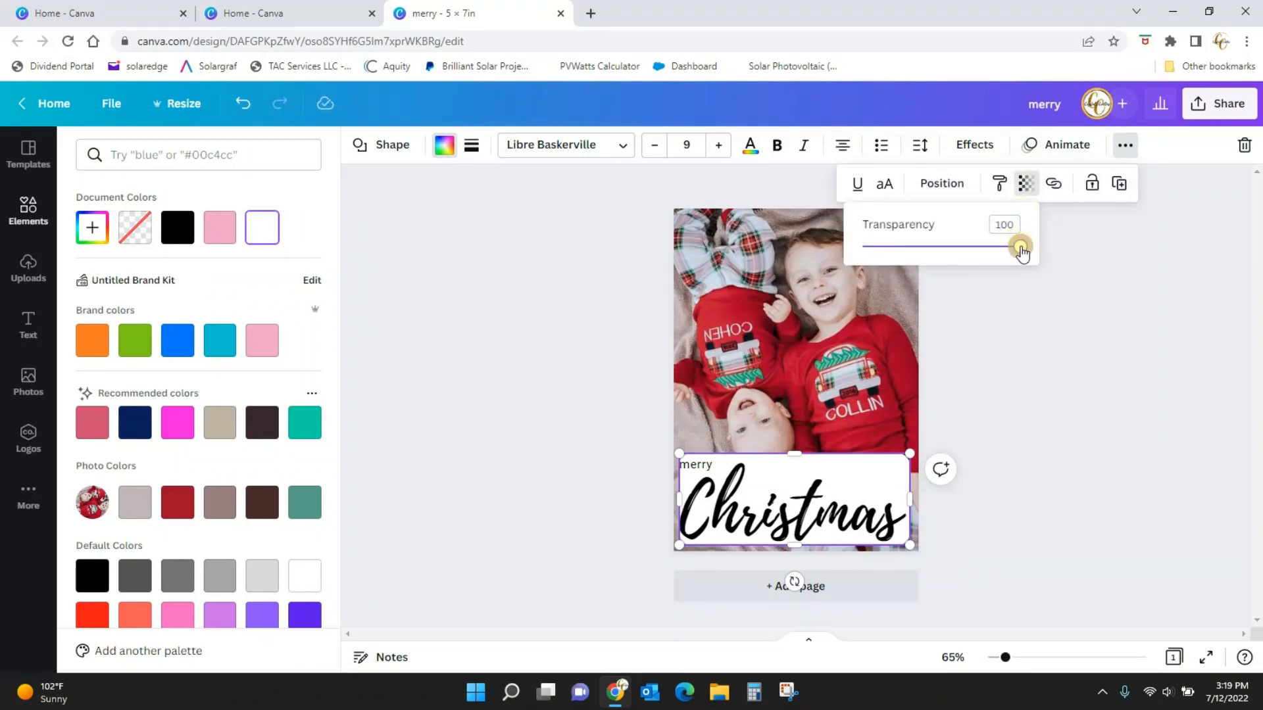
drag(1021, 252, 948, 260)
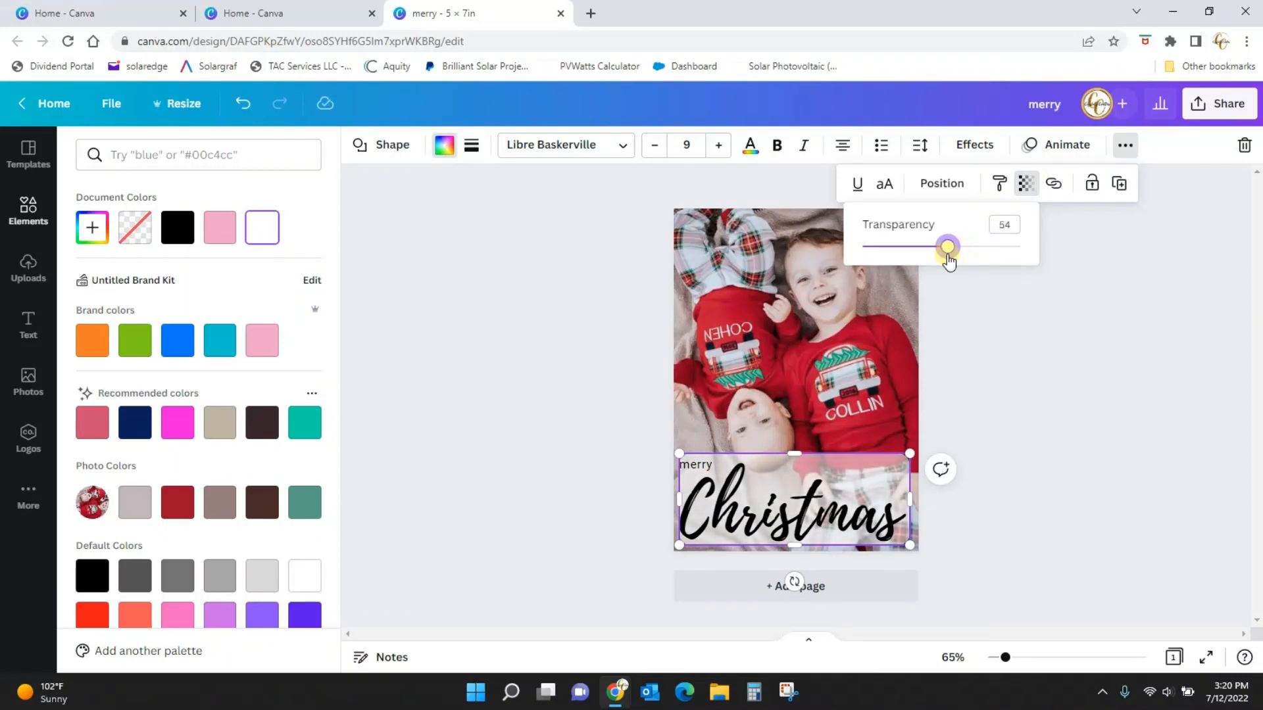
click(1021, 382)
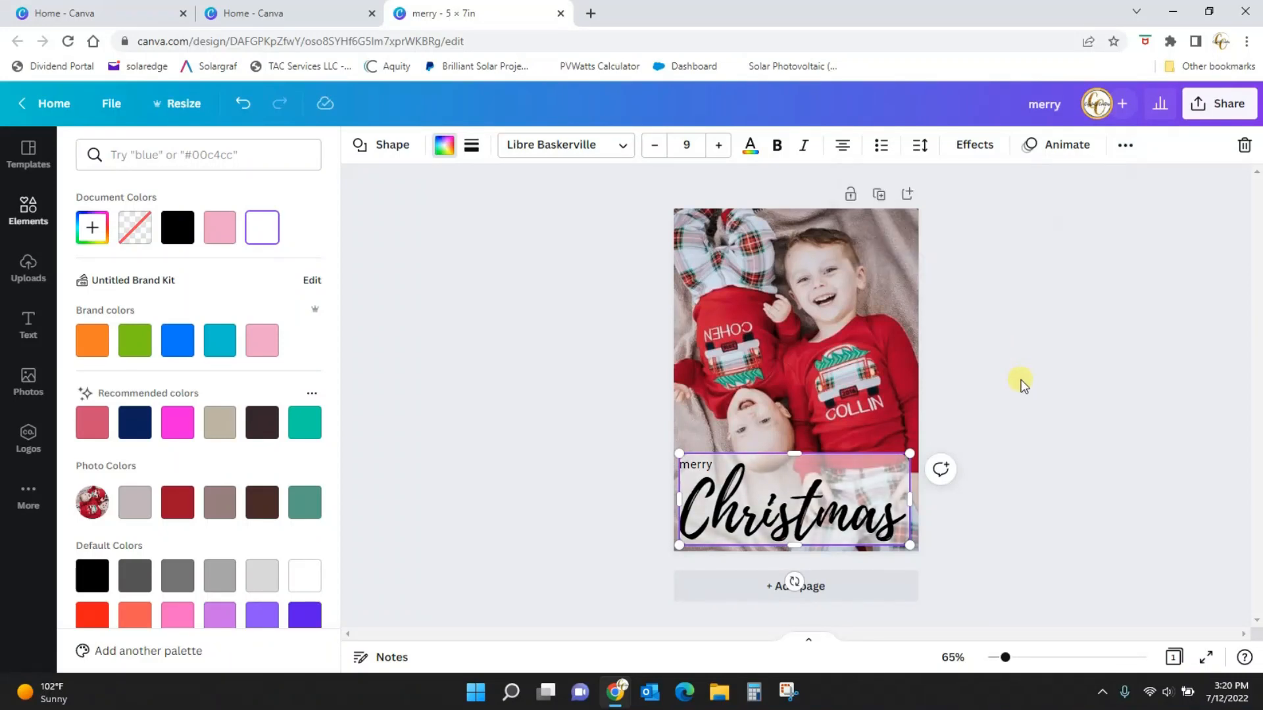
click(1021, 381)
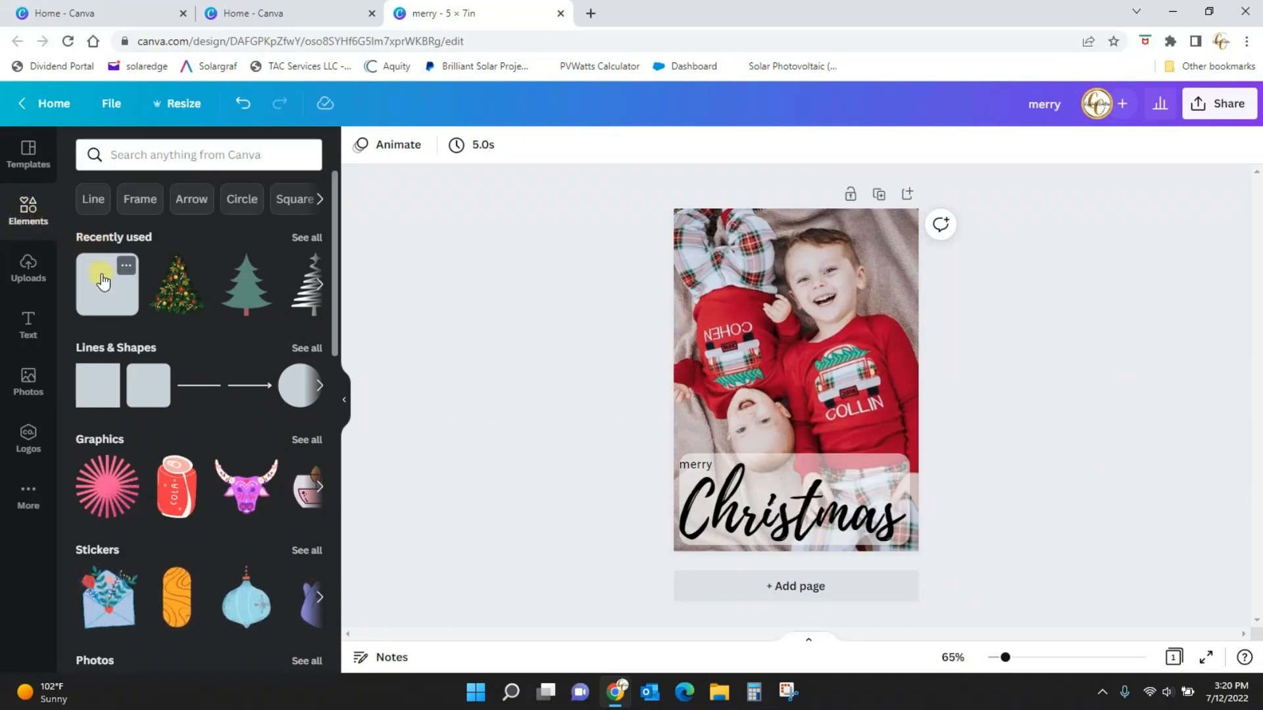
Step: Examine the full Lines & Shapes and Graphics collections and the other element categories
click(309, 348)
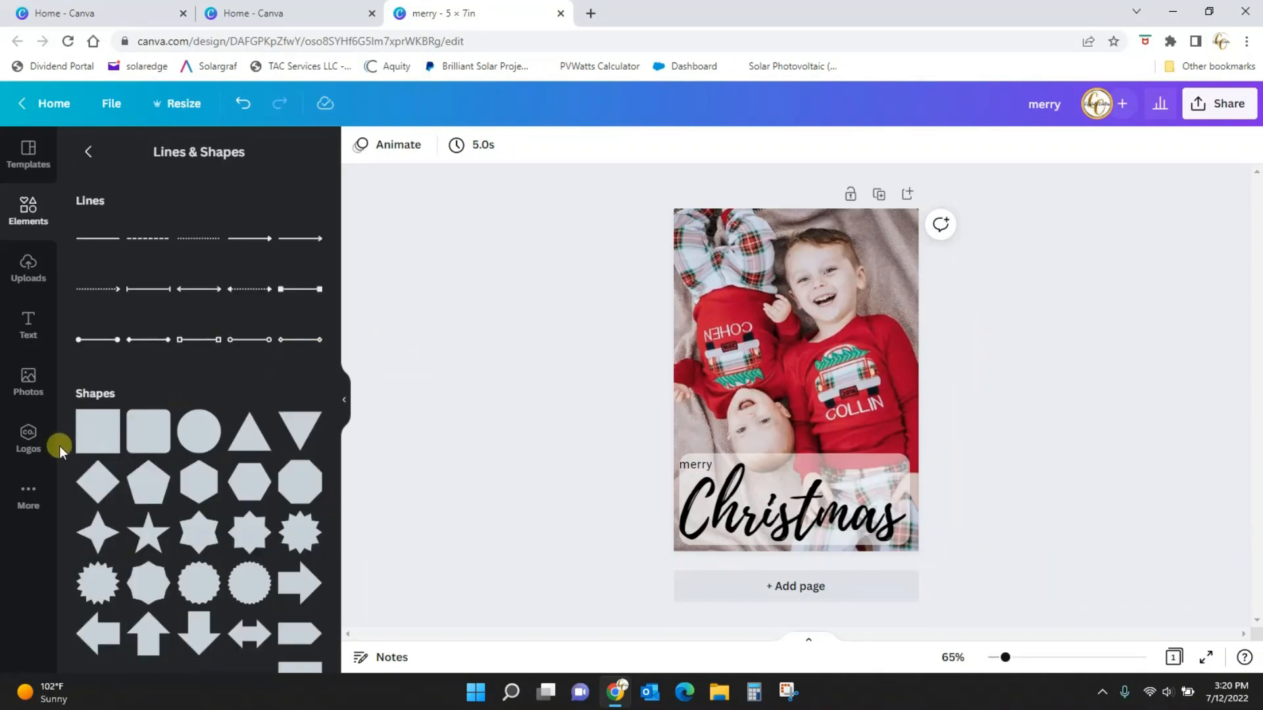
drag(329, 283, 334, 605)
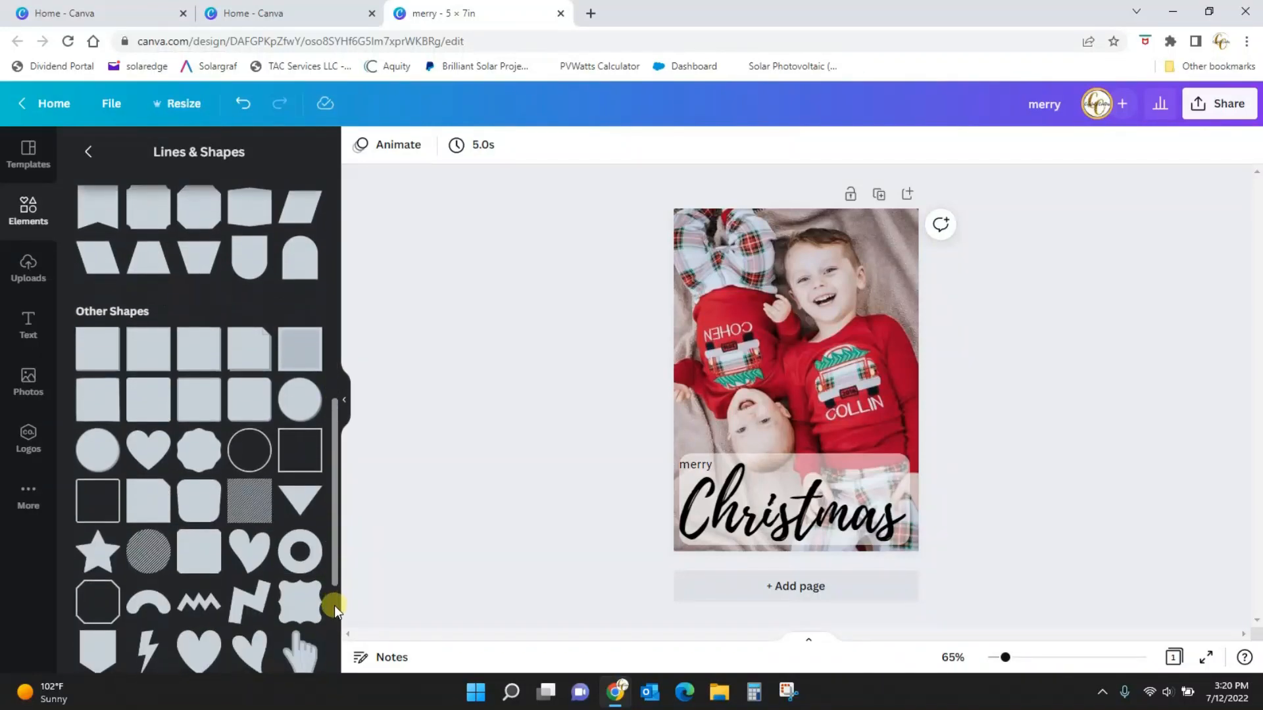
click(18, 217)
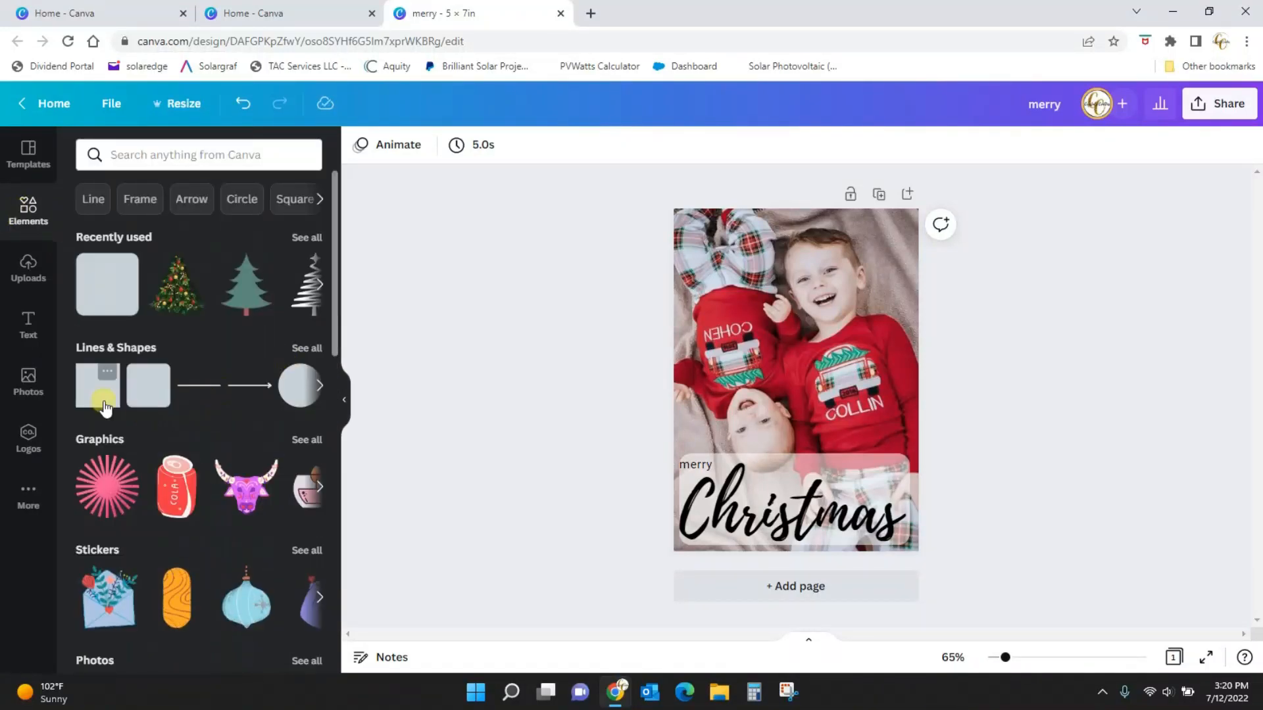
click(306, 439)
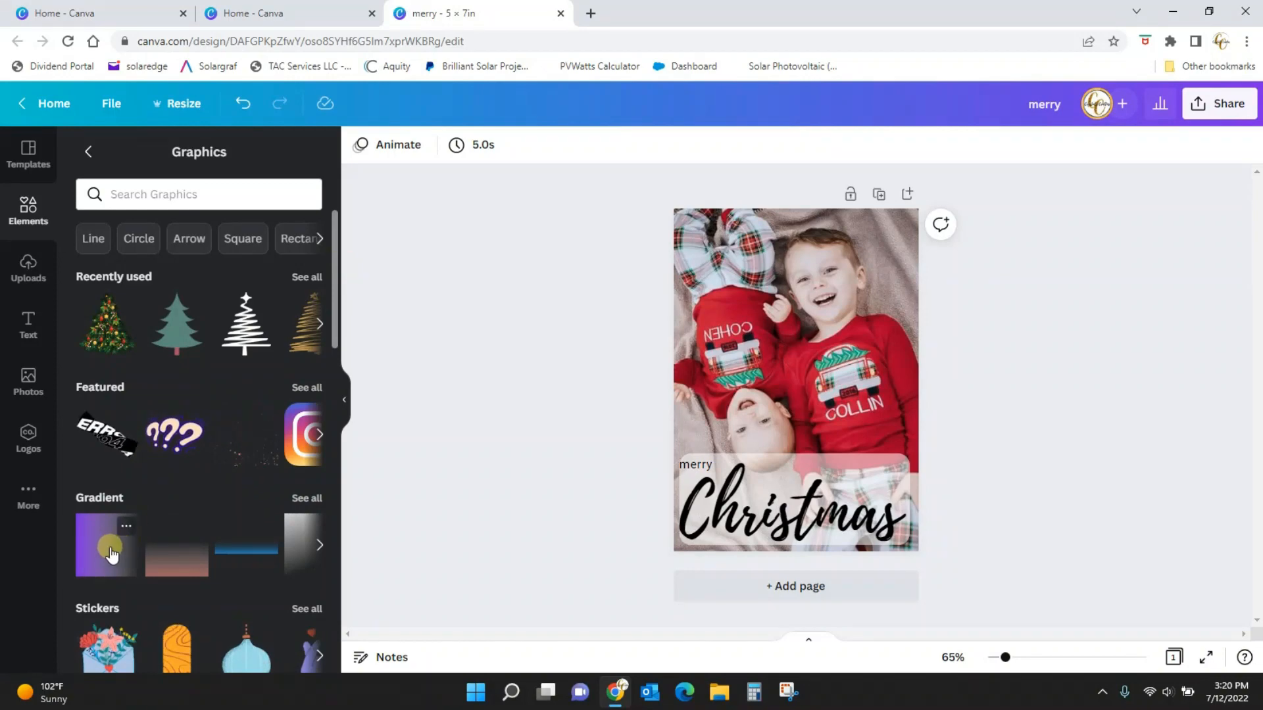
scroll(119, 550, down, 4)
scroll(158, 422, down, 3)
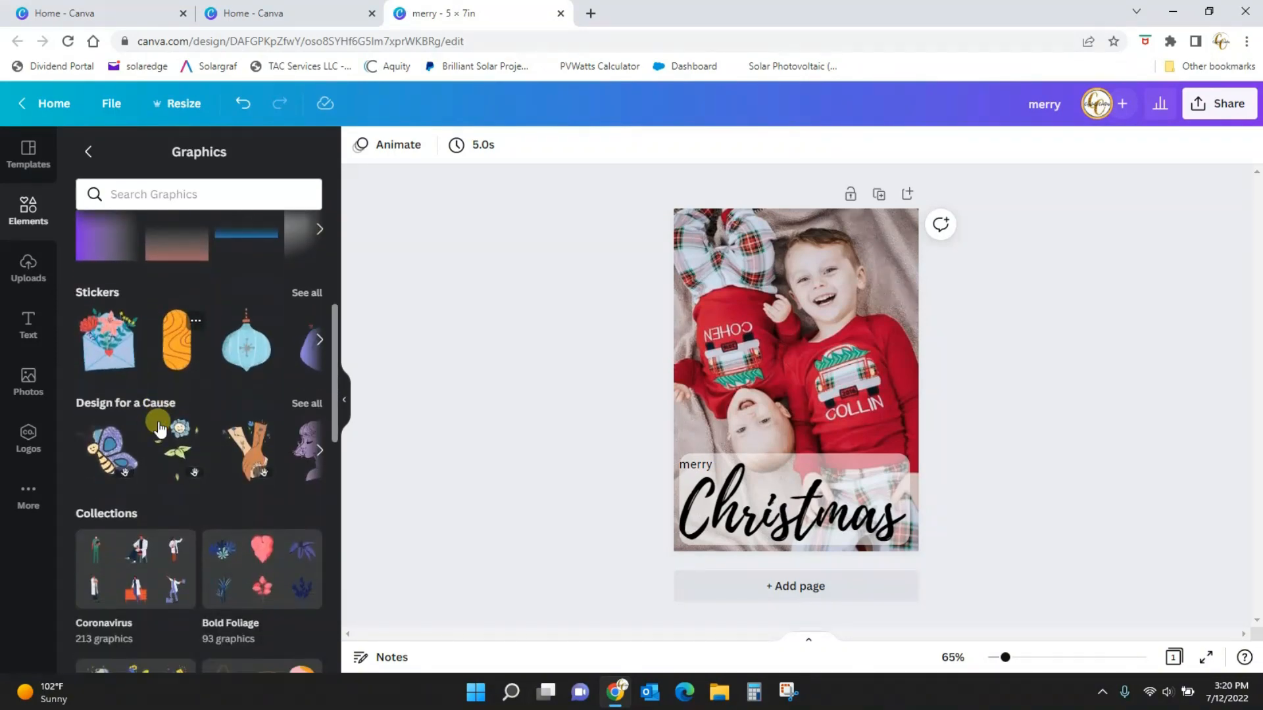
scroll(157, 421, down, 9)
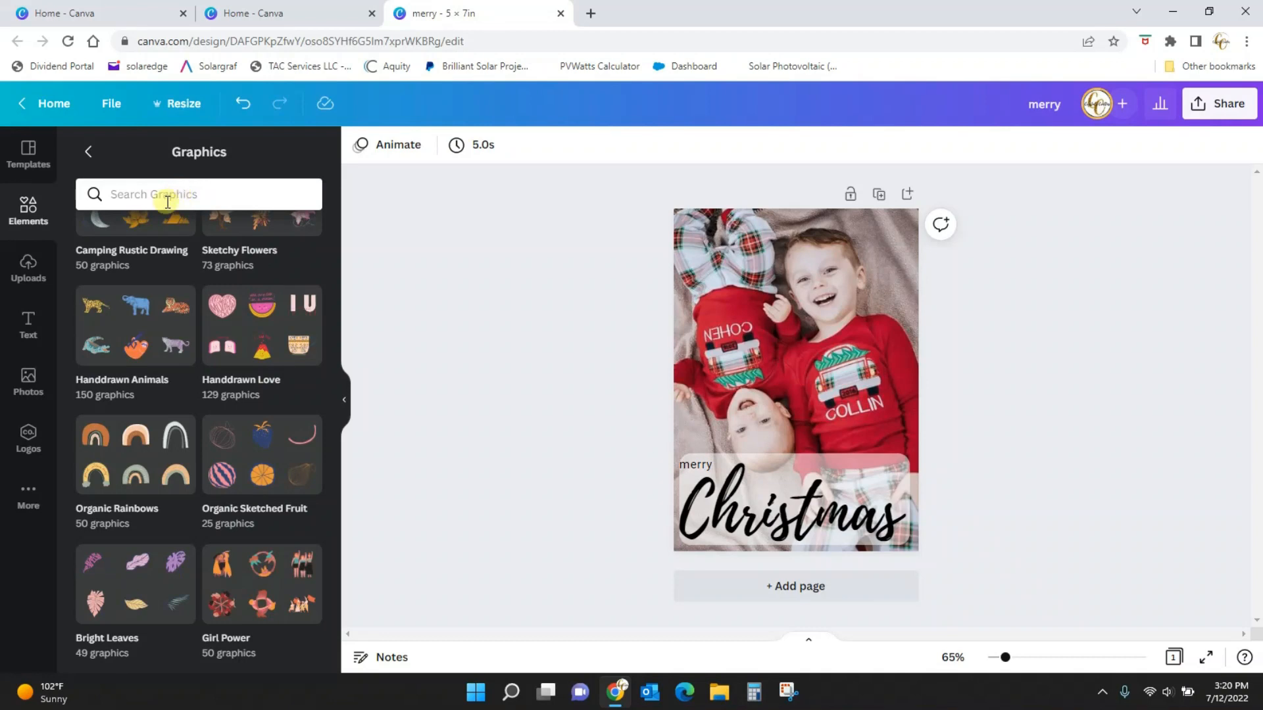
click(26, 209)
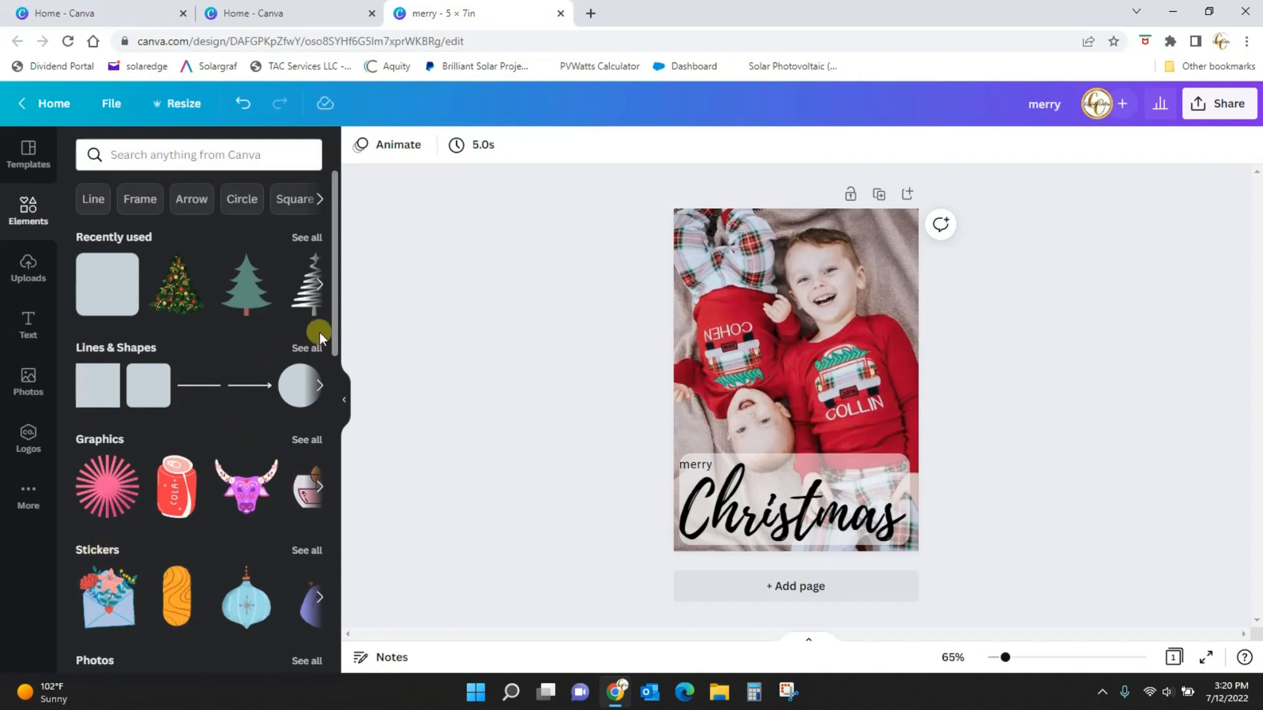
drag(336, 329, 335, 451)
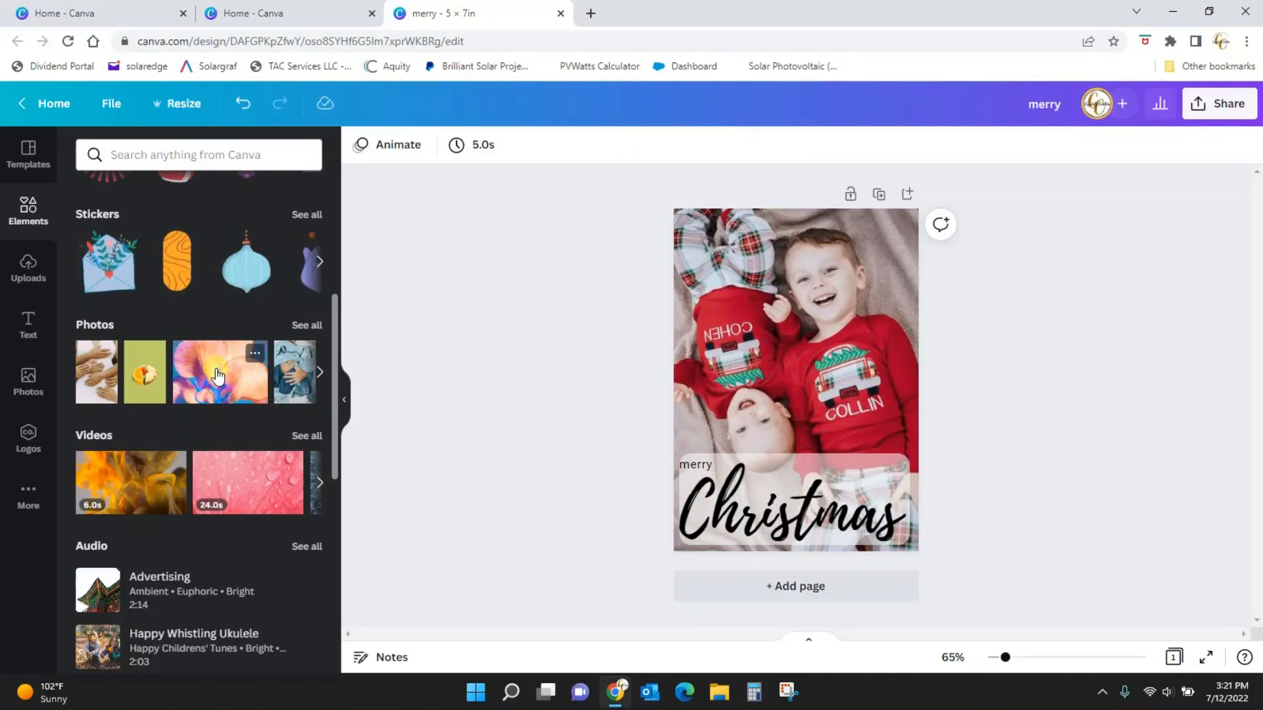
Step: Search the photos for "glitter", add the falling glitter overlay to the card and stretch it across the card's upper edge
click(96, 325)
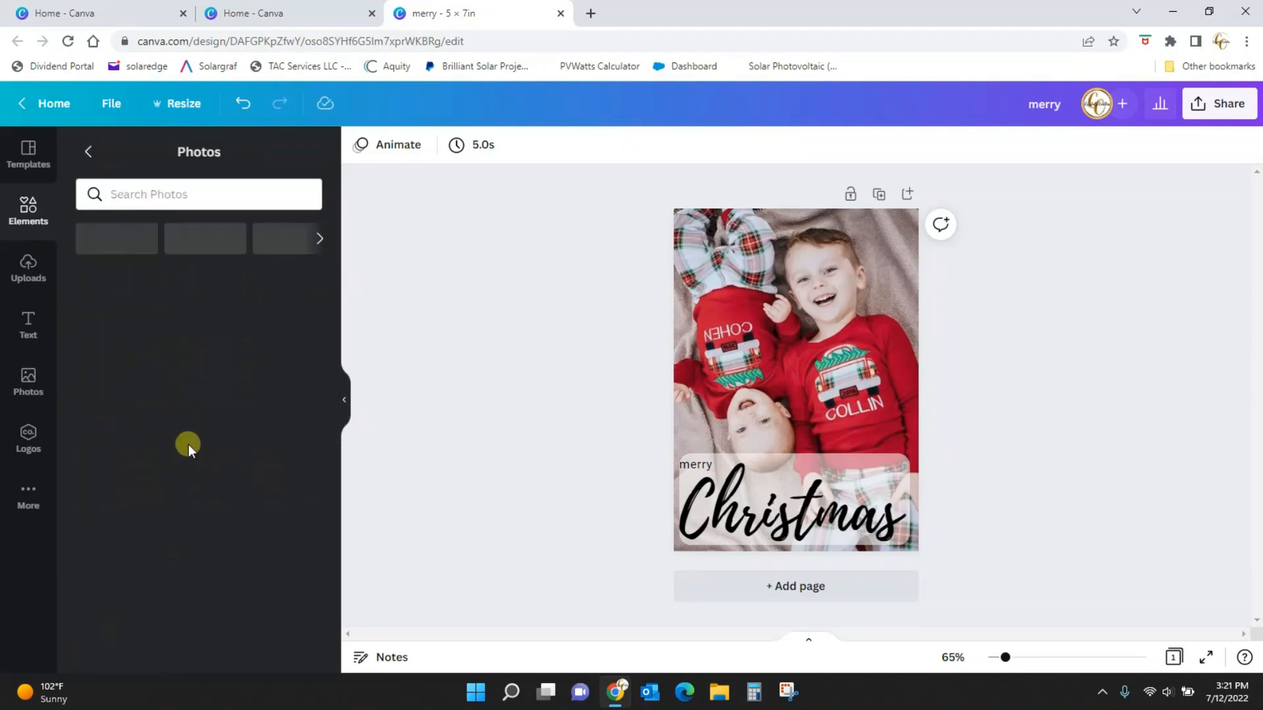
click(209, 190)
text(g)
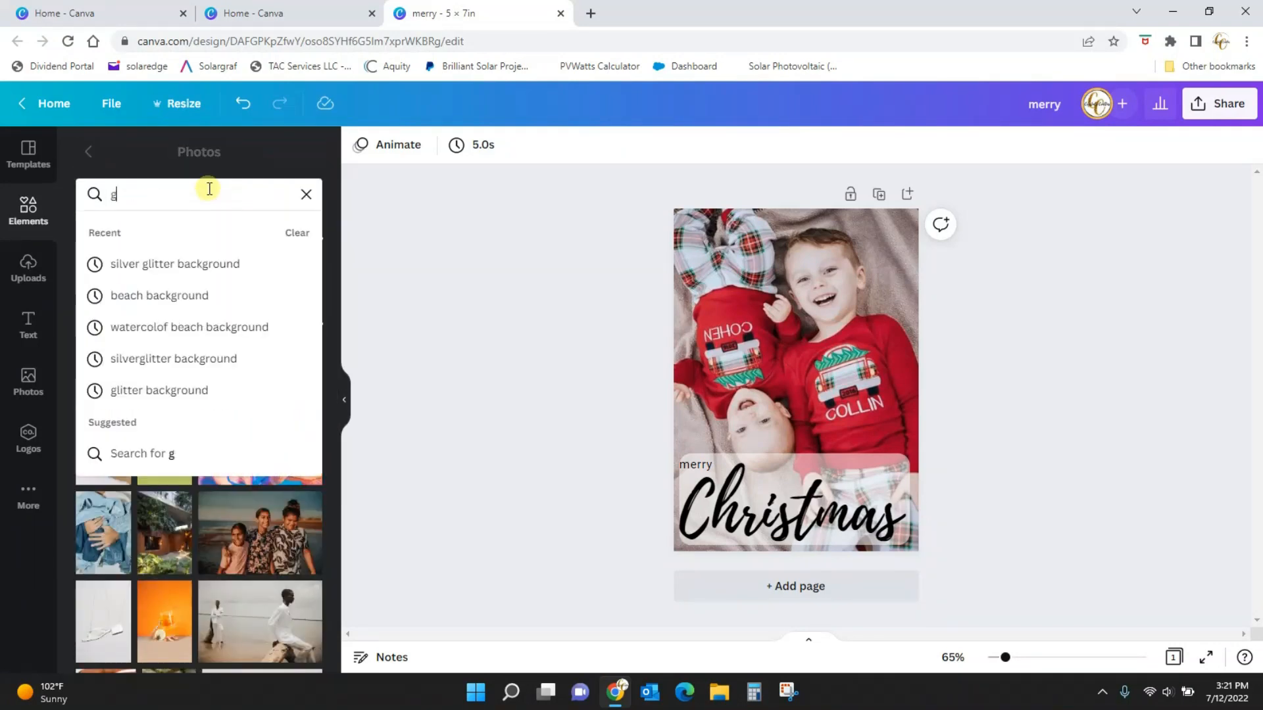
text(litter)
key(Return)
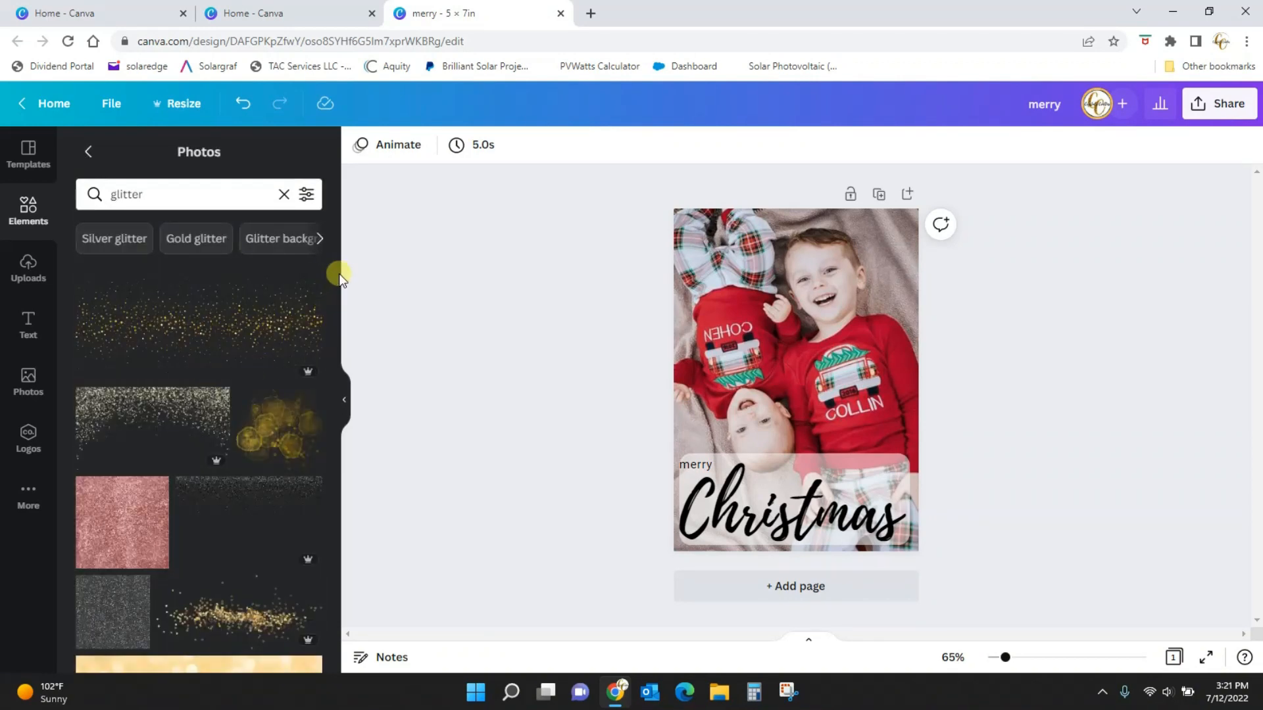
click(173, 410)
drag(859, 351, 833, 228)
drag(869, 258, 922, 259)
click(1023, 301)
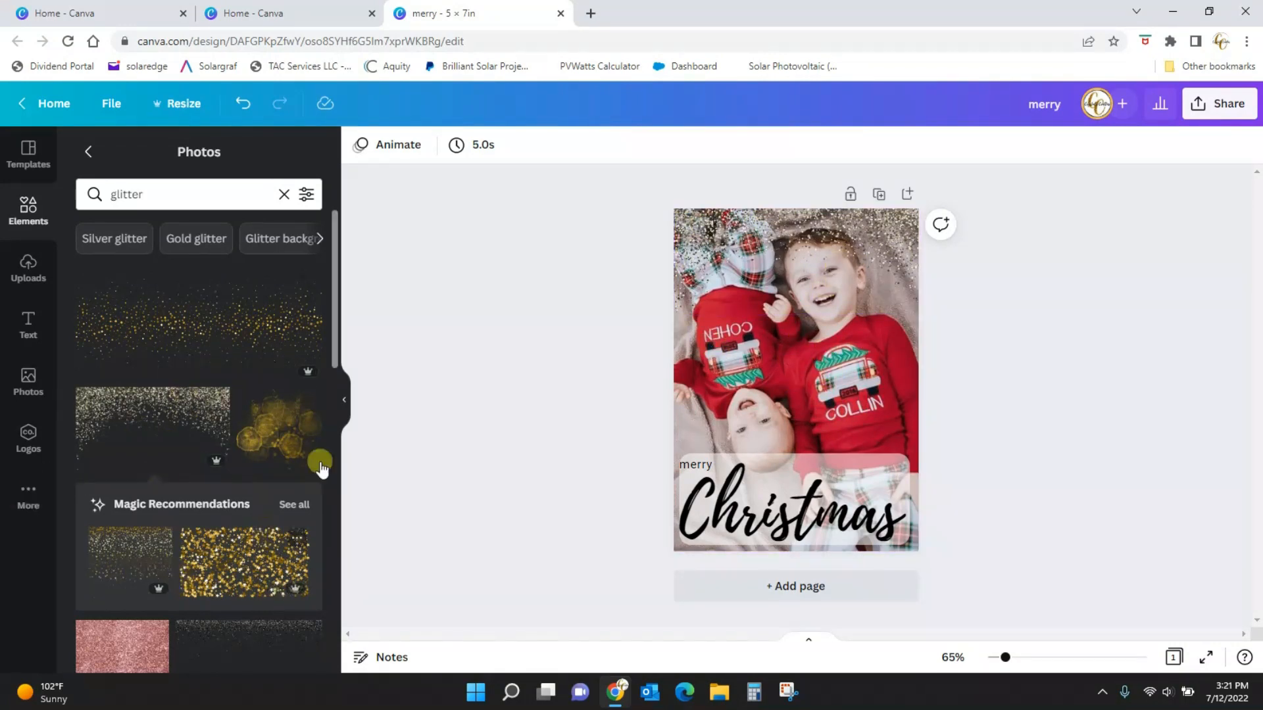
mouse_move(338, 269)
mouse_down()
mouse_move(338, 330)
mouse_move(338, 254)
mouse_up()
Step: Clear the card by deleting the Christmas text, rounded rectangle, "merry" text, glitter overlay and background photo
click(24, 220)
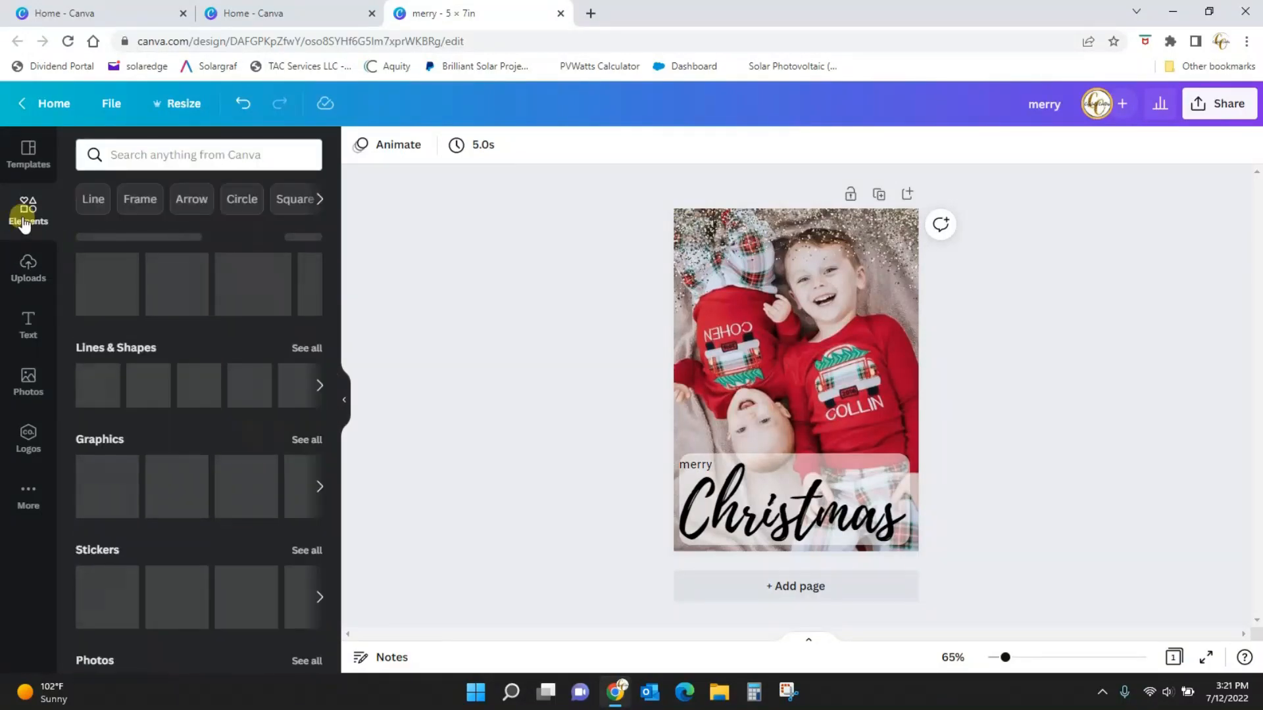
drag(337, 290, 350, 591)
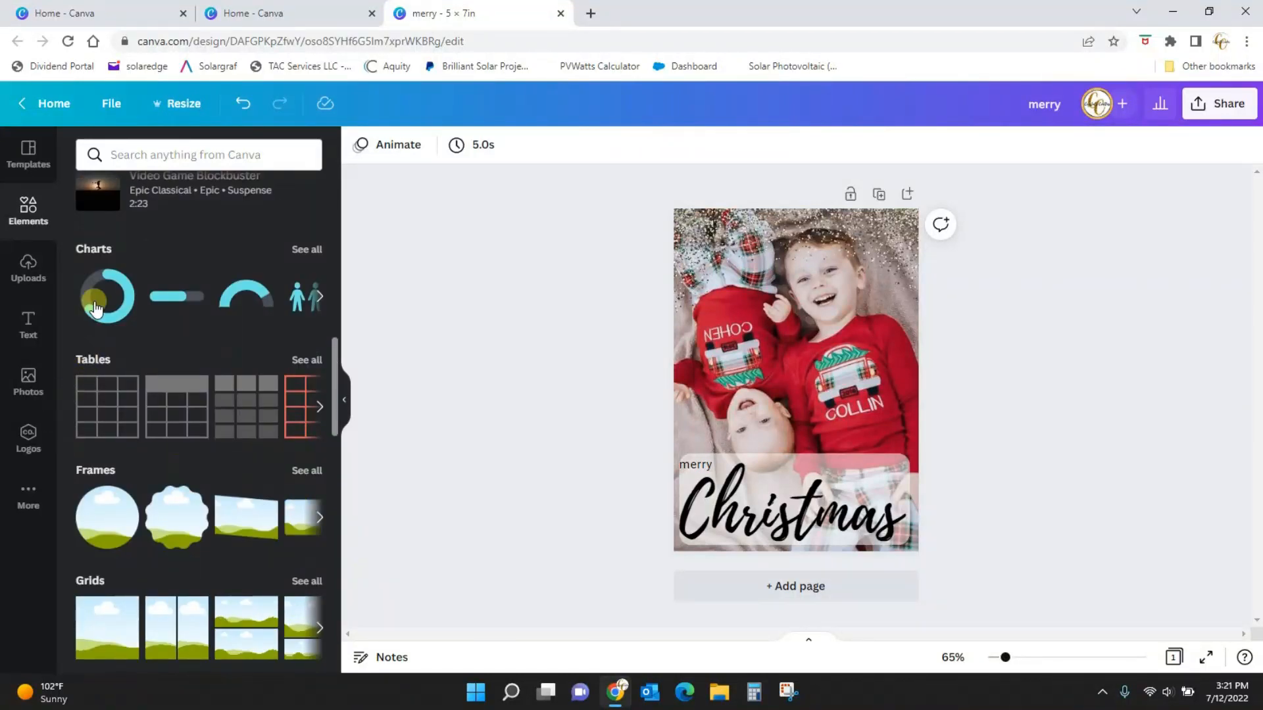
click(810, 494)
key(Delete)
click(813, 493)
key(Delete)
click(811, 491)
key(Delete)
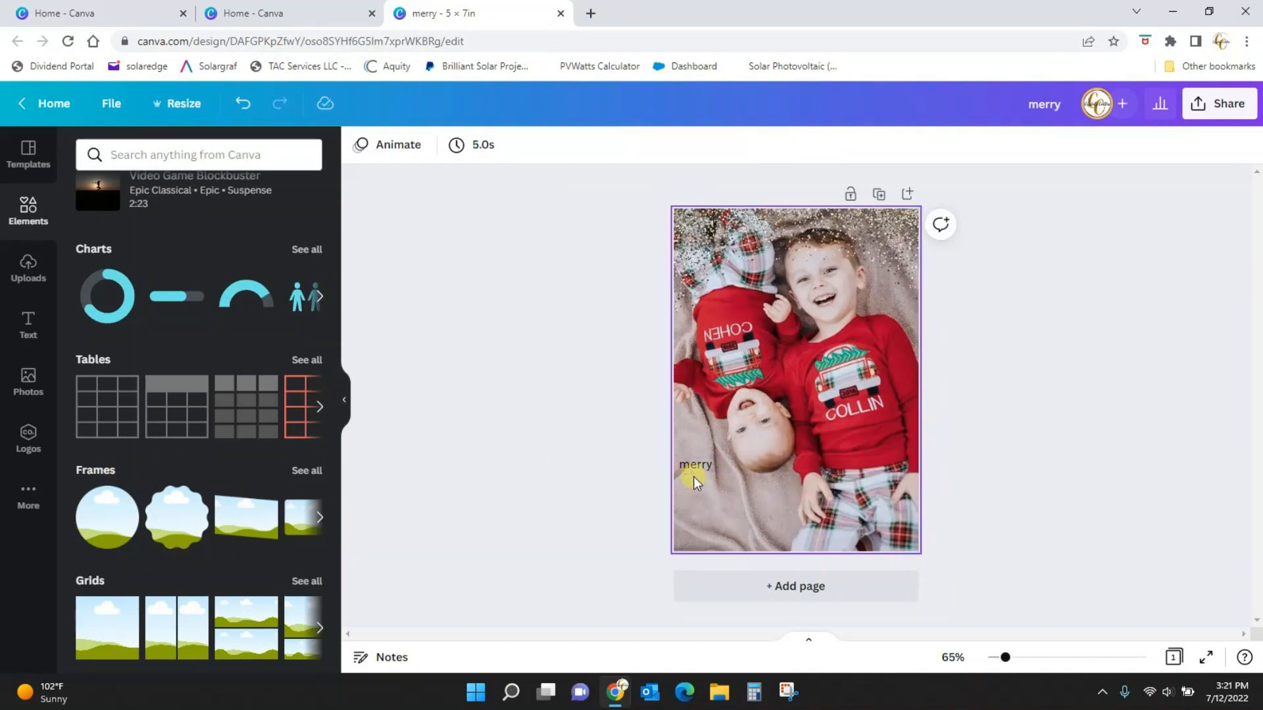
click(694, 468)
key(Delete)
click(716, 445)
key(Delete)
key(Delete)
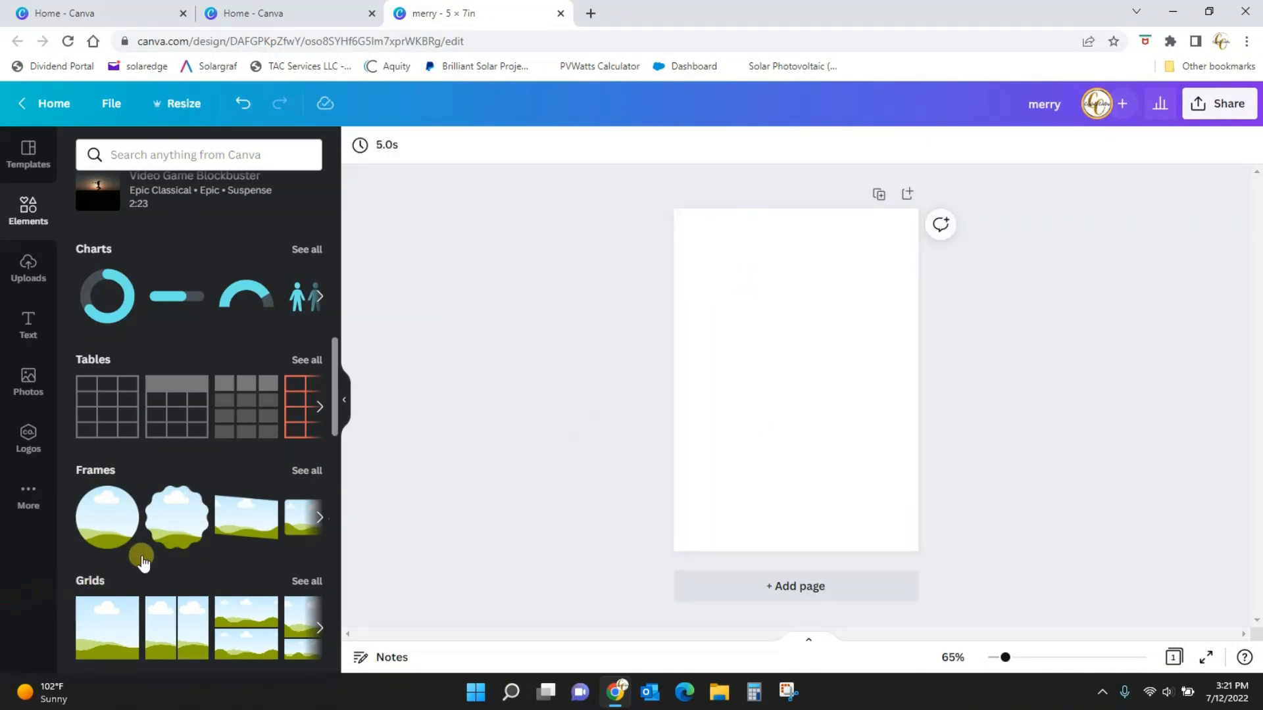
Step: Add the desktop monitor frame to the blank card, center it and enlarge it slightly
click(309, 472)
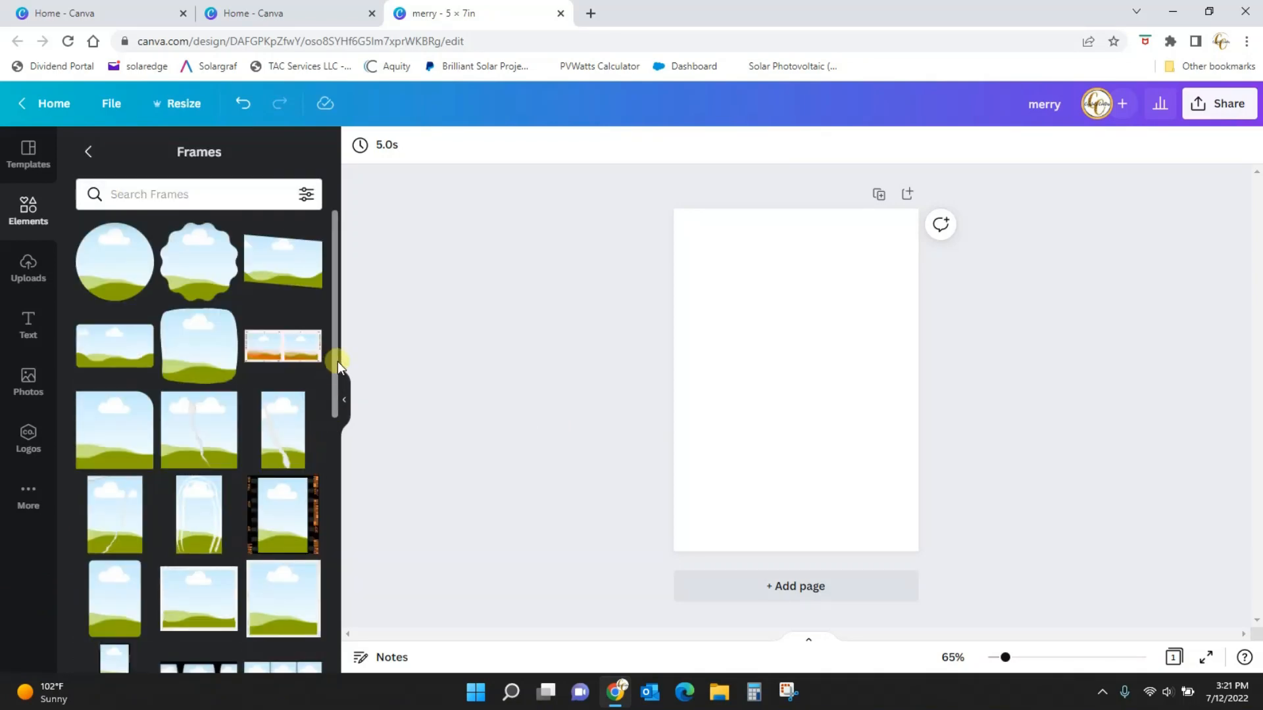
drag(338, 361, 339, 509)
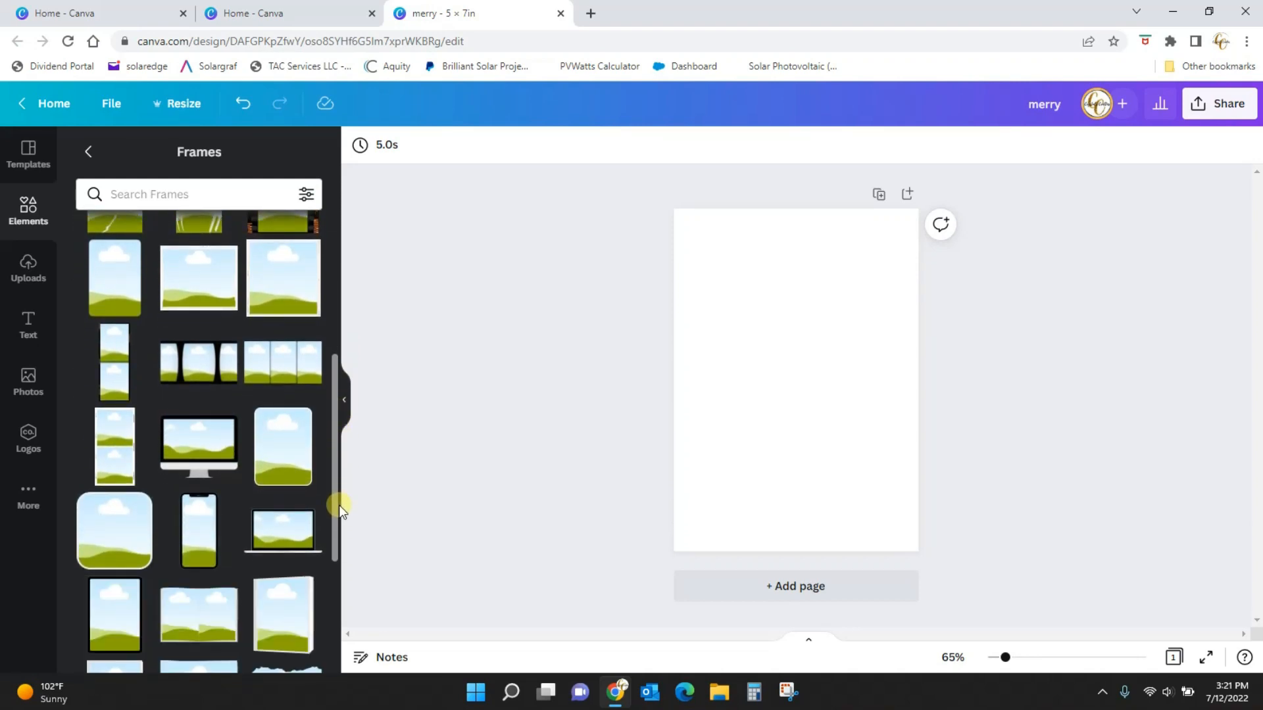
click(205, 440)
drag(859, 430, 835, 411)
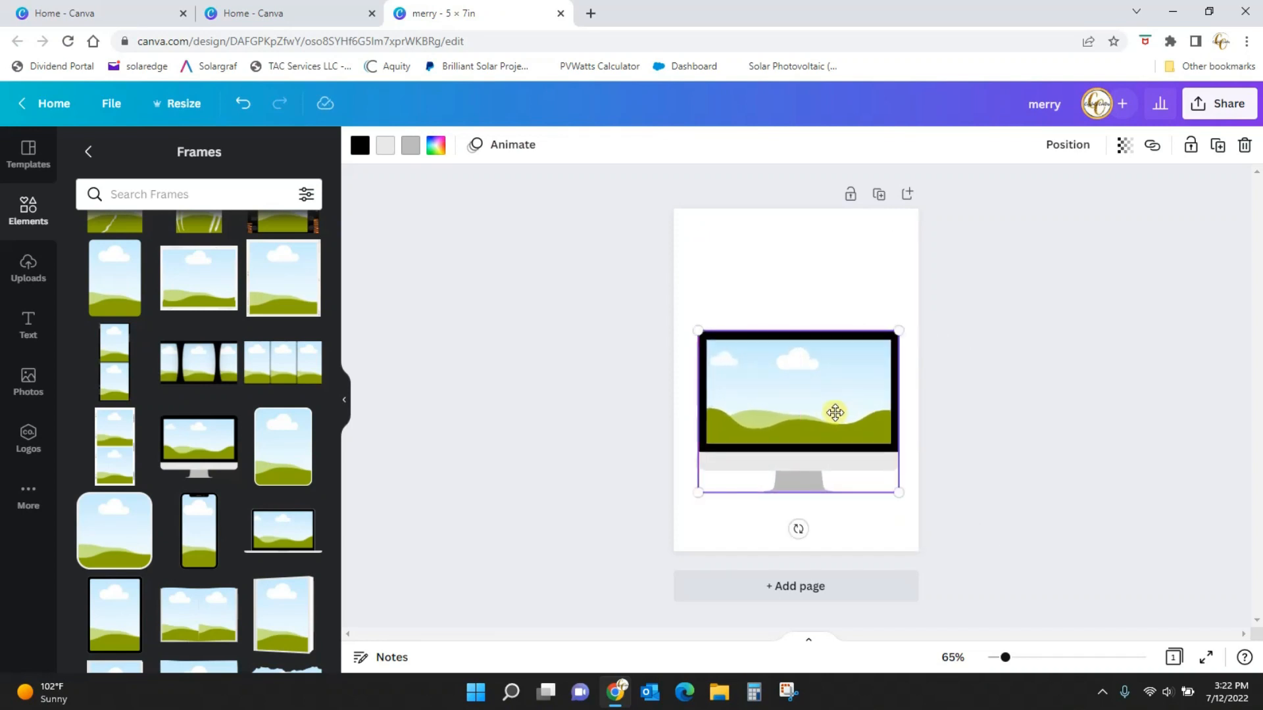
drag(696, 493, 688, 501)
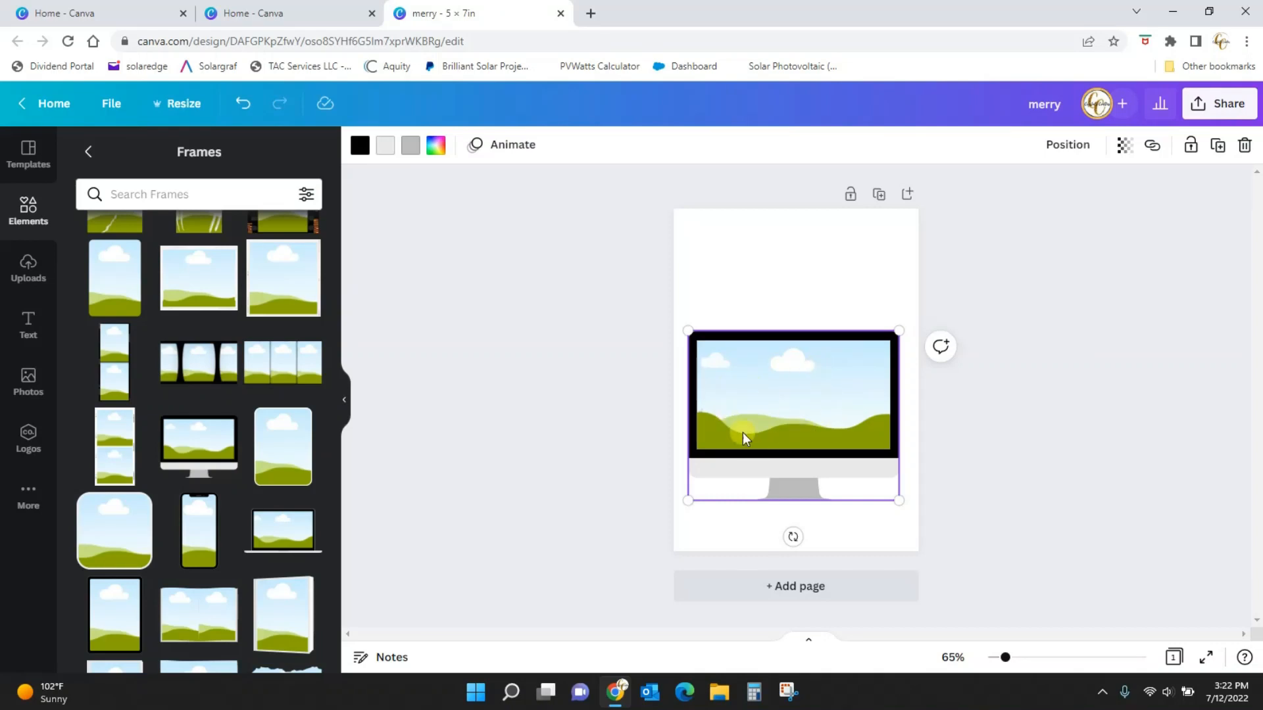
Step: Fill the monitor frame with the uploaded photo of the children in red Christmas shirts, and undo both the photo and the frame
click(29, 266)
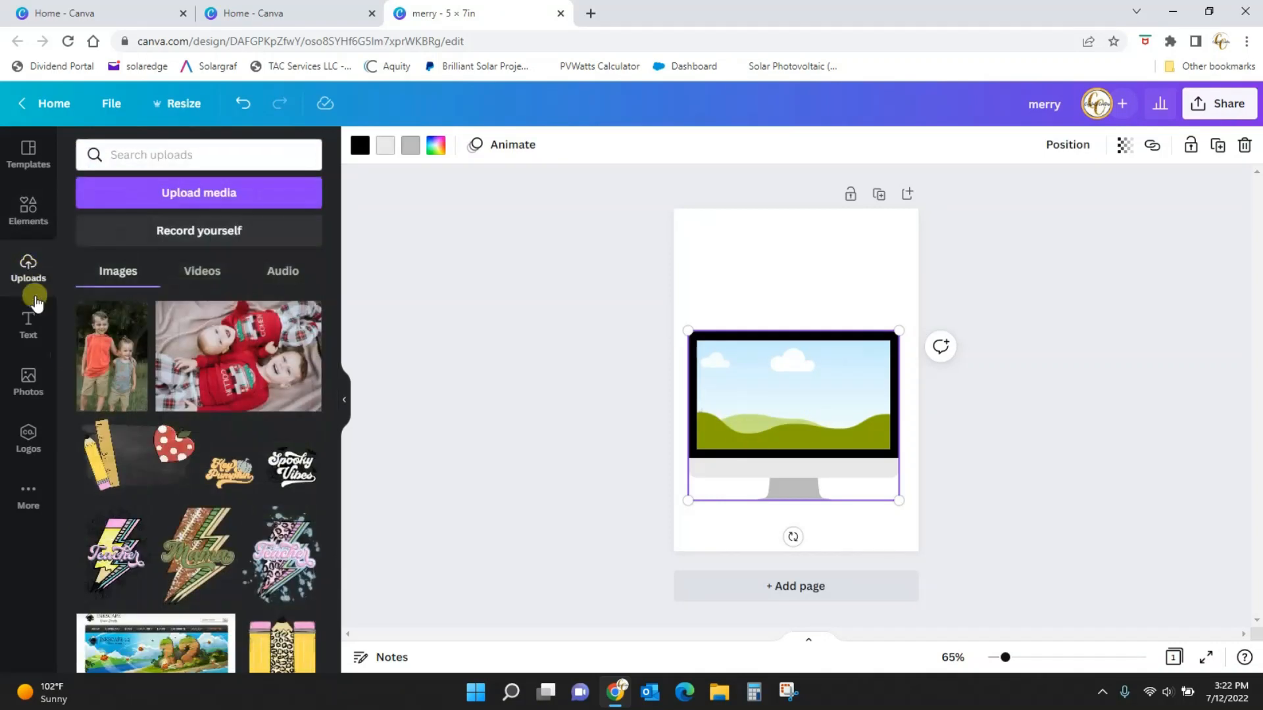
drag(240, 362, 777, 397)
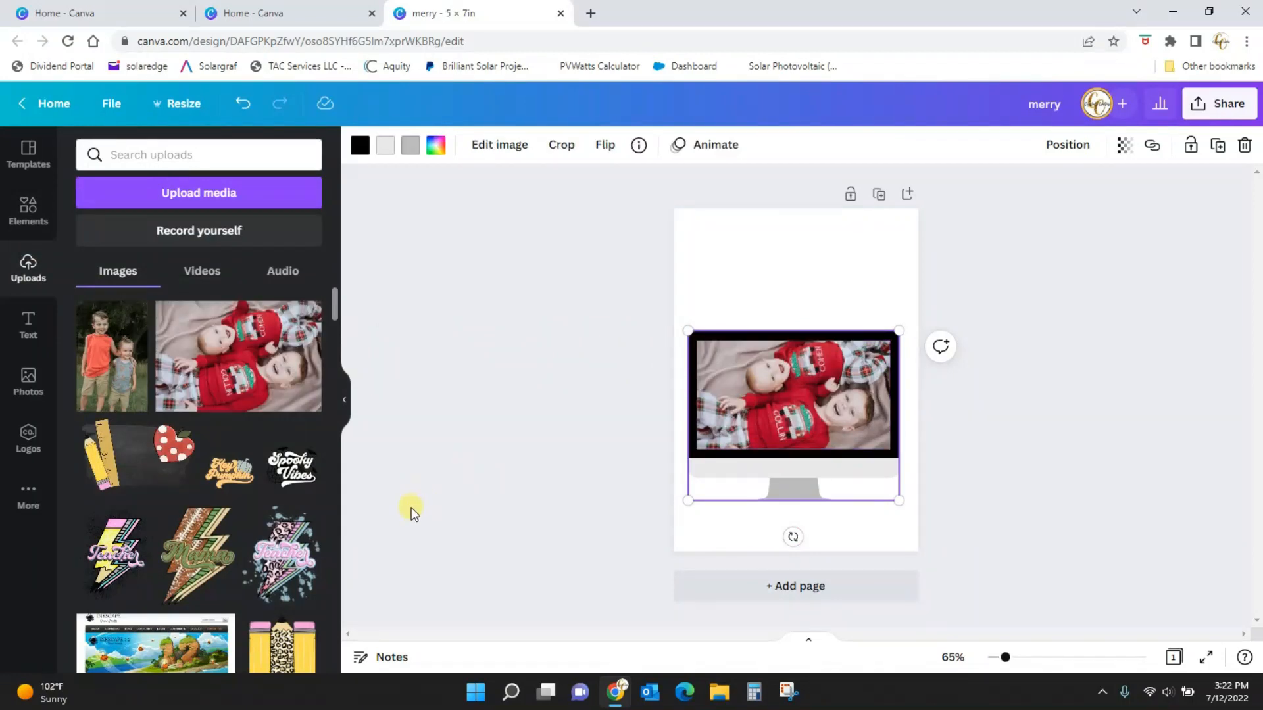
click(980, 499)
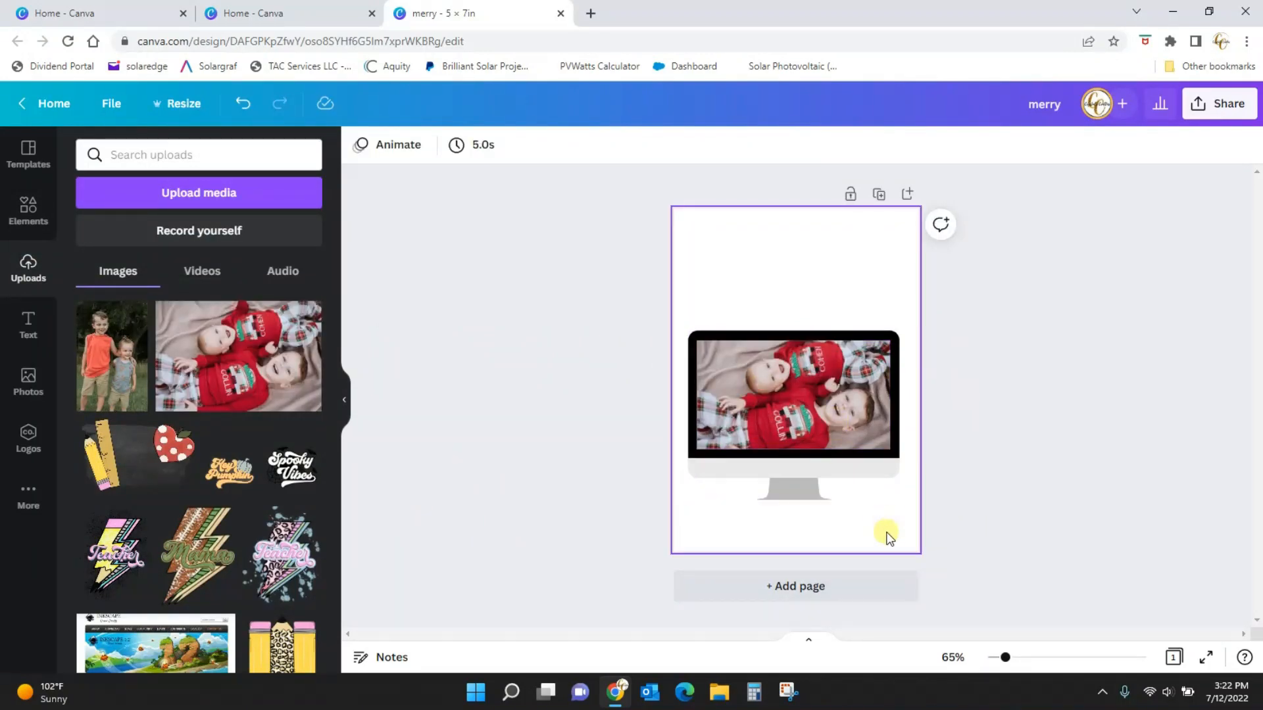
key(ctrl+z)
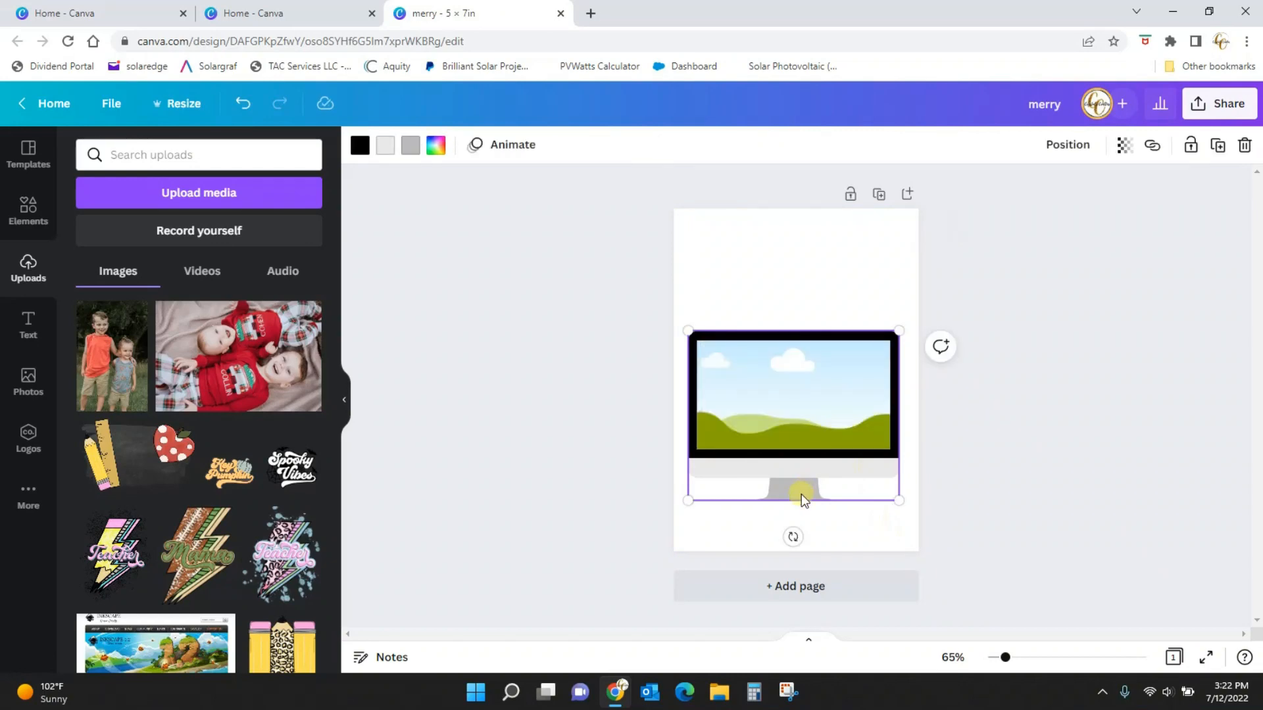
key(ctrl+z)
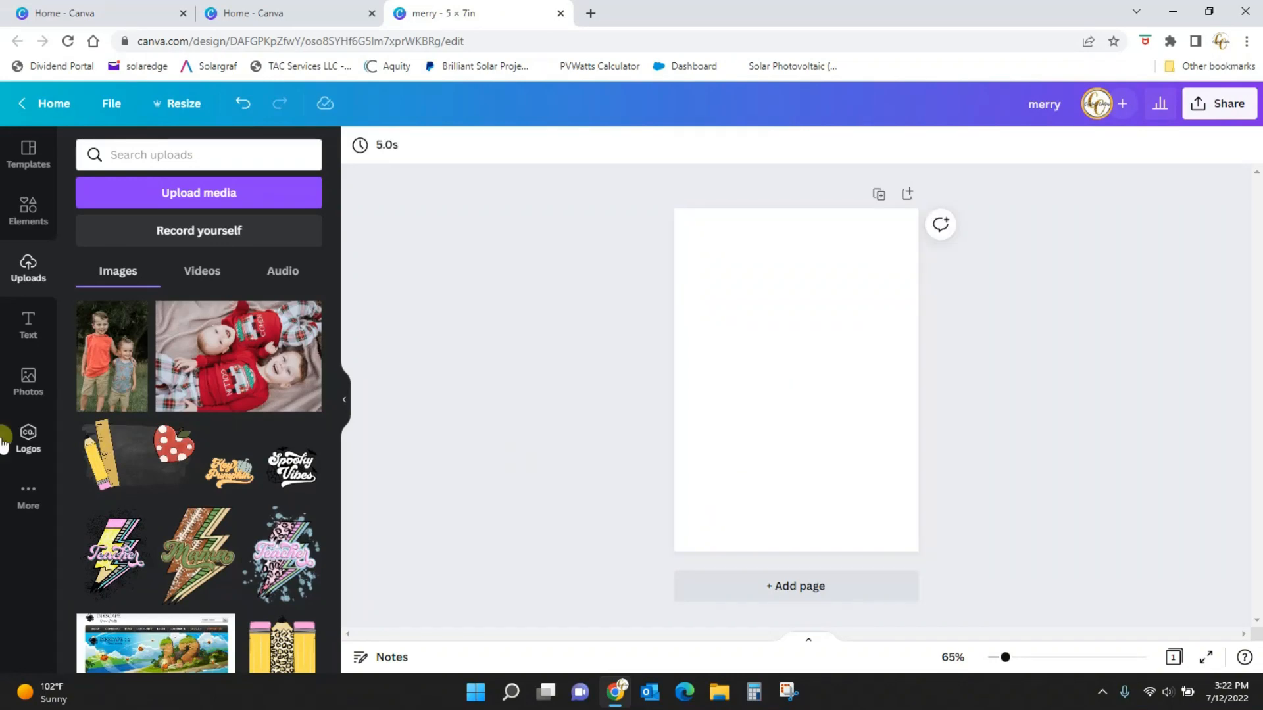
Step: Add the rough brush-stroke frame to the blank card, enlarge it to nearly the card's width and center it horizontally below the middle
click(23, 210)
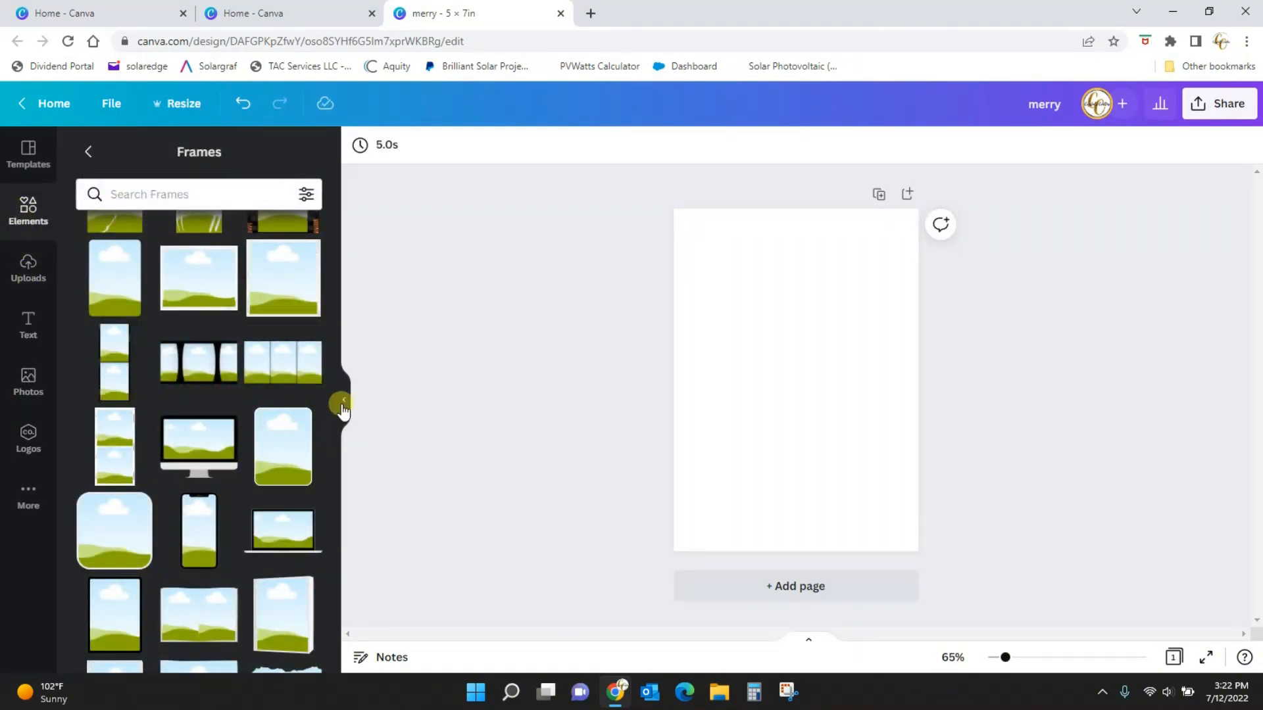
drag(337, 408, 347, 555)
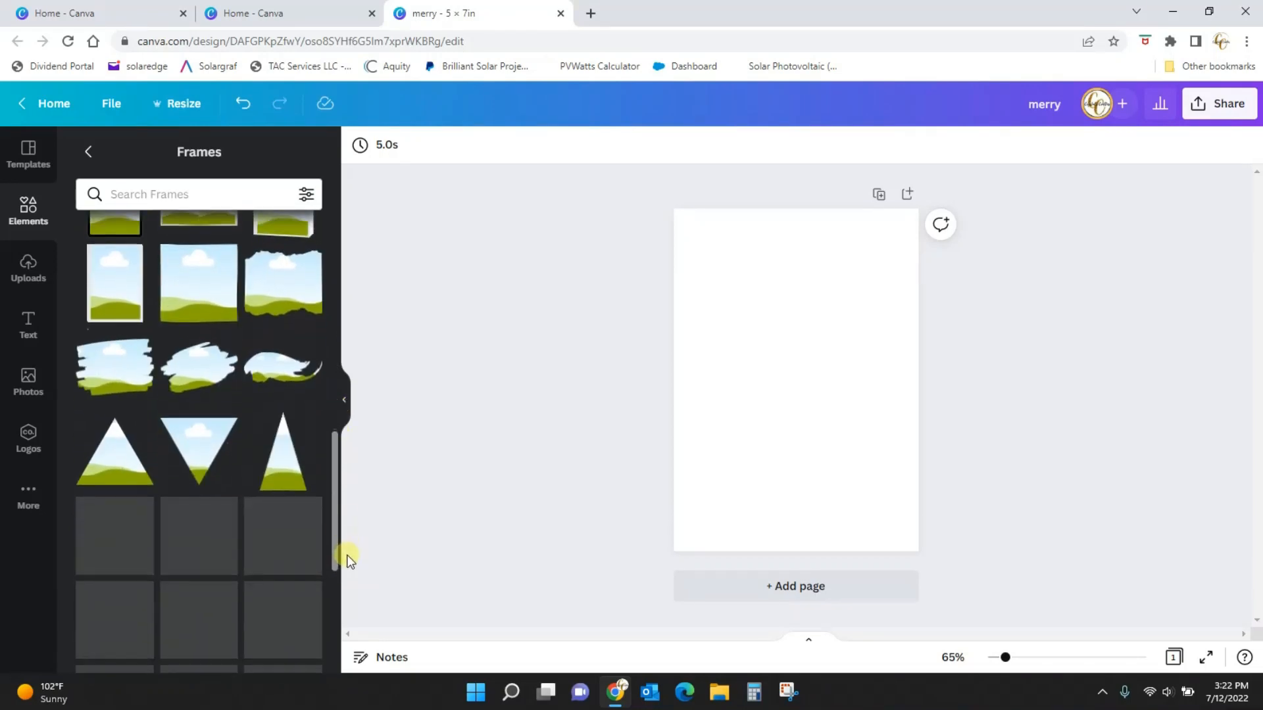
click(117, 322)
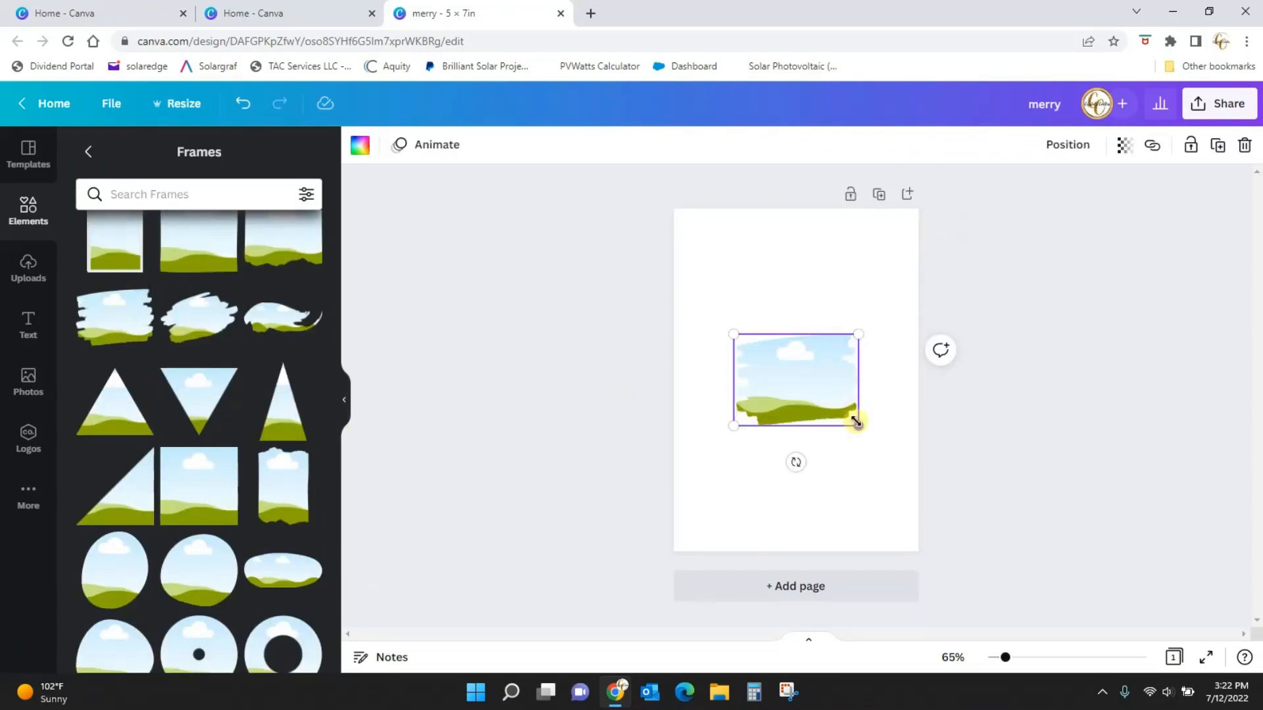
mouse_move(856, 421)
mouse_down()
mouse_move(891, 475)
mouse_move(914, 467)
mouse_move(818, 423)
mouse_up()
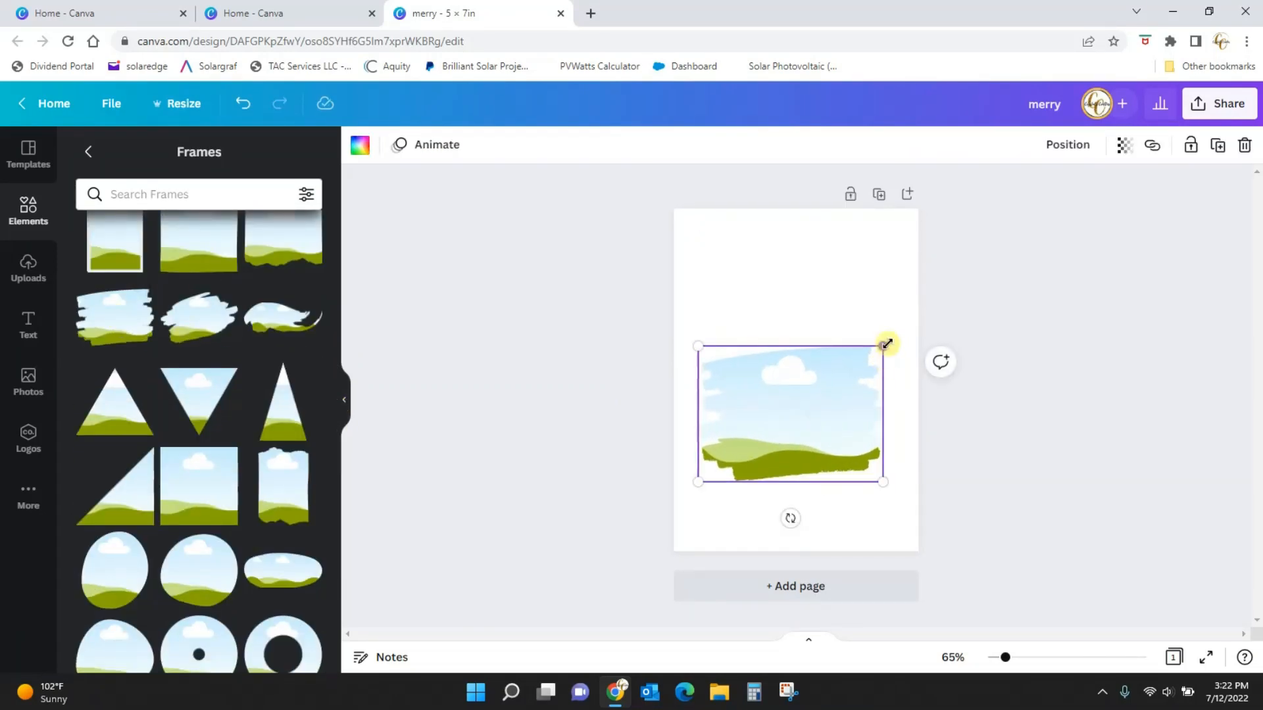
mouse_move(887, 343)
mouse_down()
mouse_move(899, 321)
mouse_move(911, 325)
mouse_up()
drag(840, 395, 827, 397)
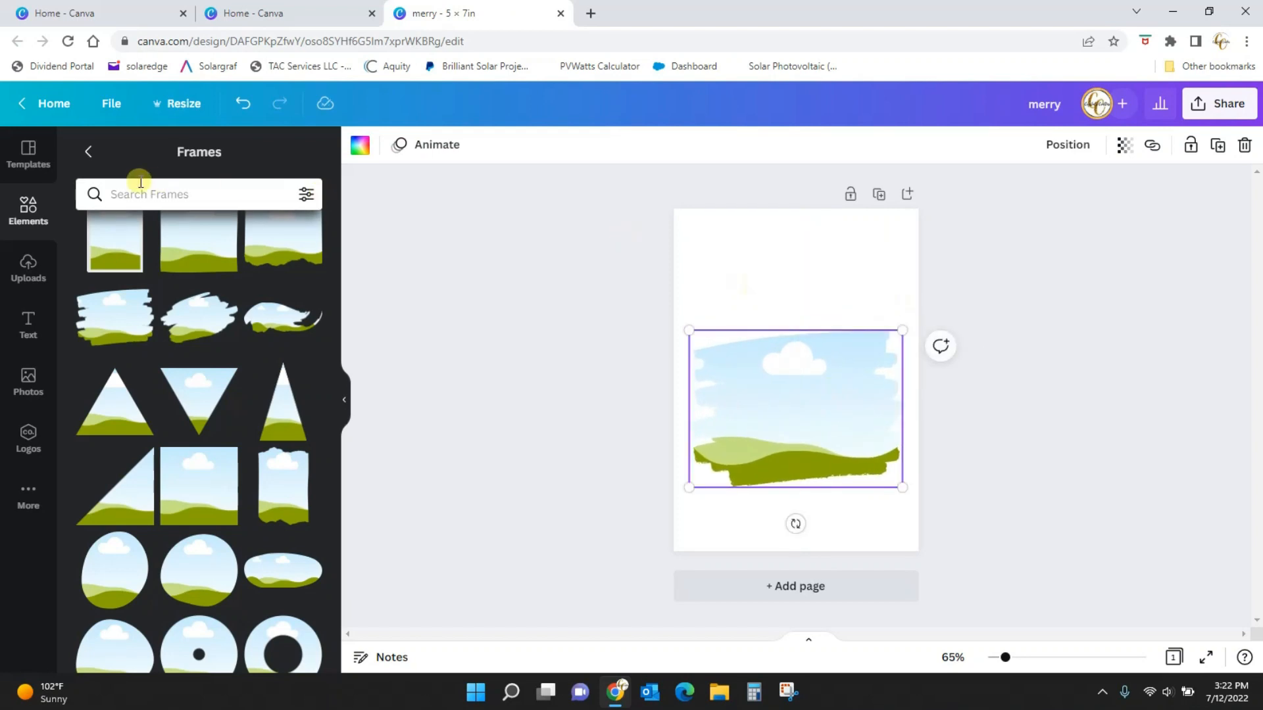
Step: Fill the brush-stroke frame with the uploaded photo of the children in red Christmas shirts, and delete both the photo and the frame
click(19, 267)
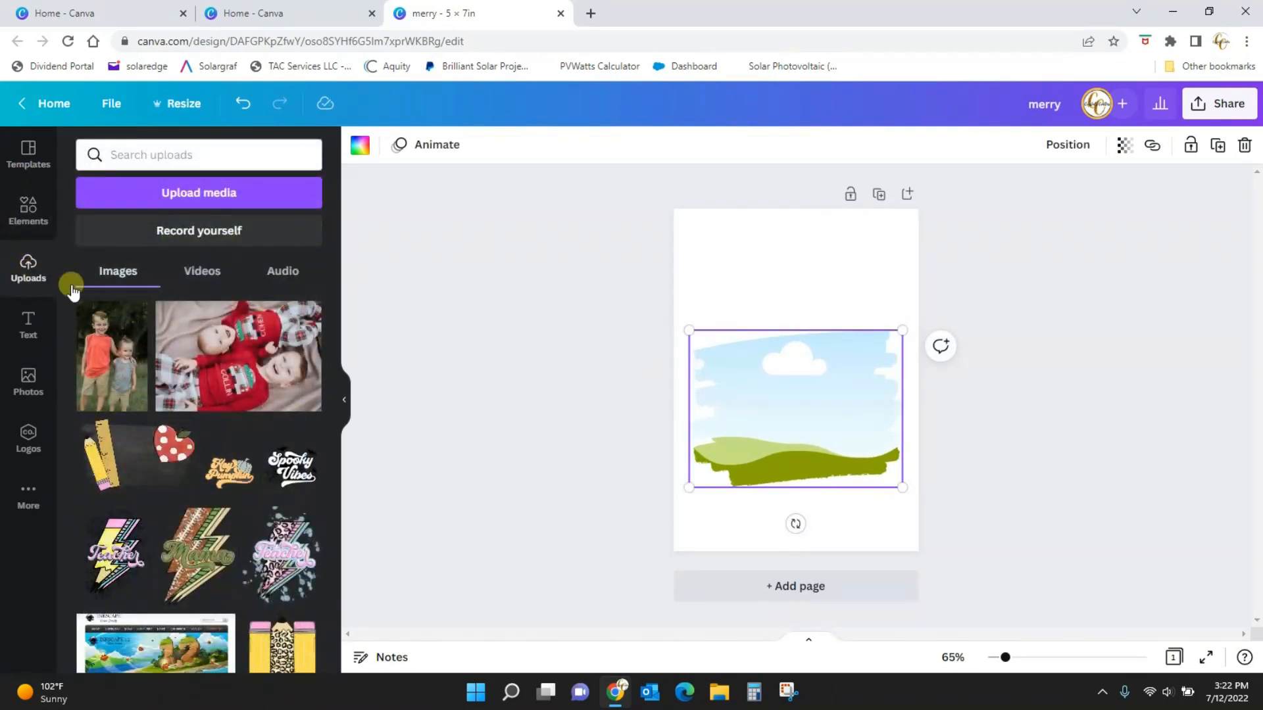
click(284, 369)
drag(804, 363, 813, 397)
click(813, 539)
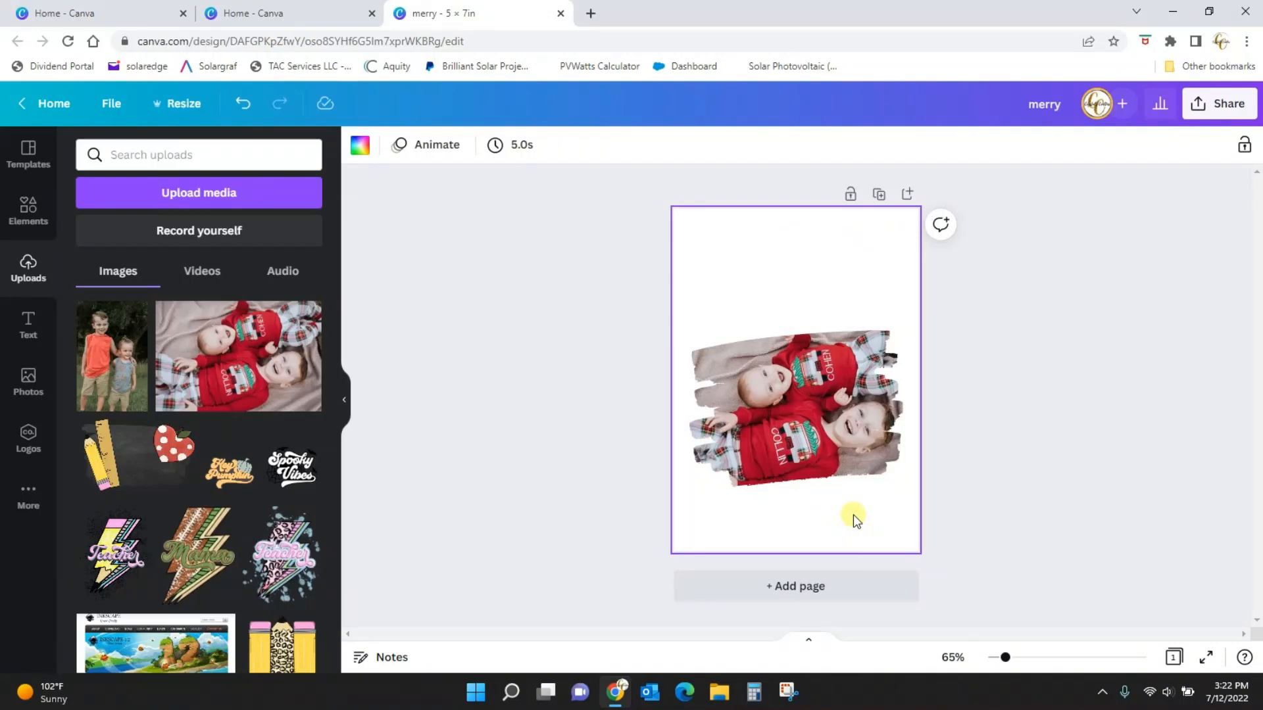
click(861, 408)
key(Delete)
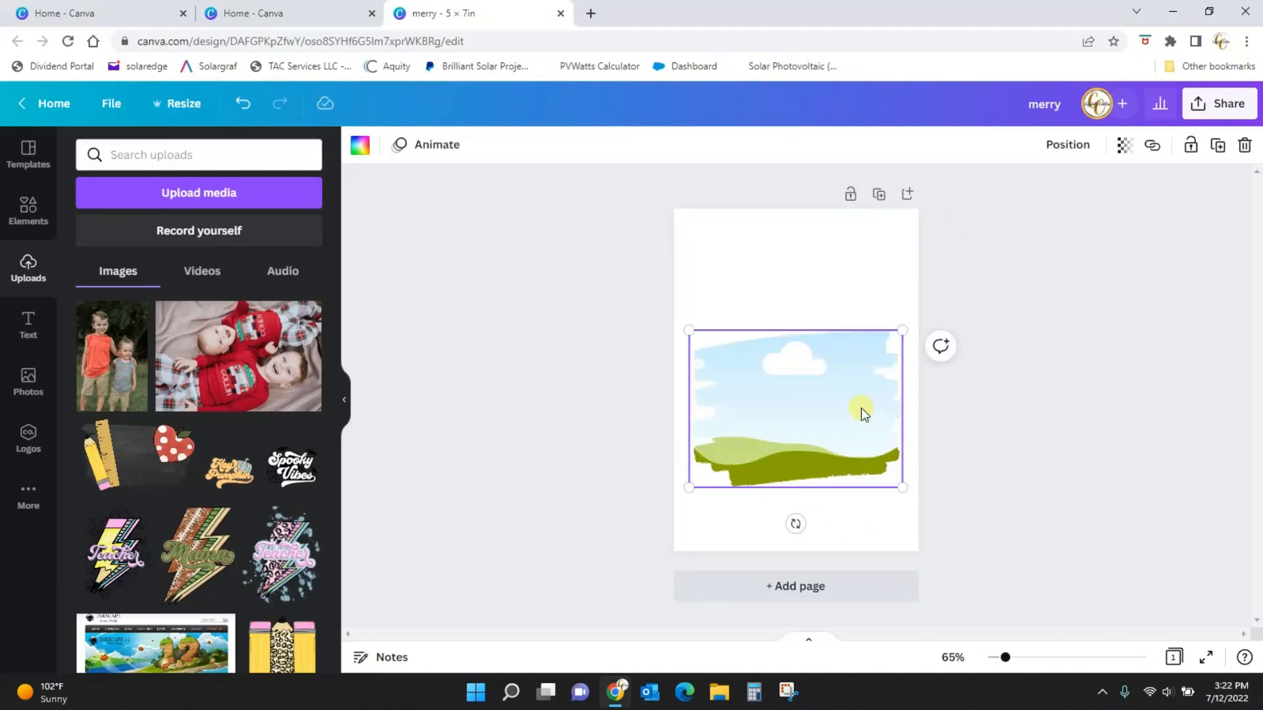
key(Delete)
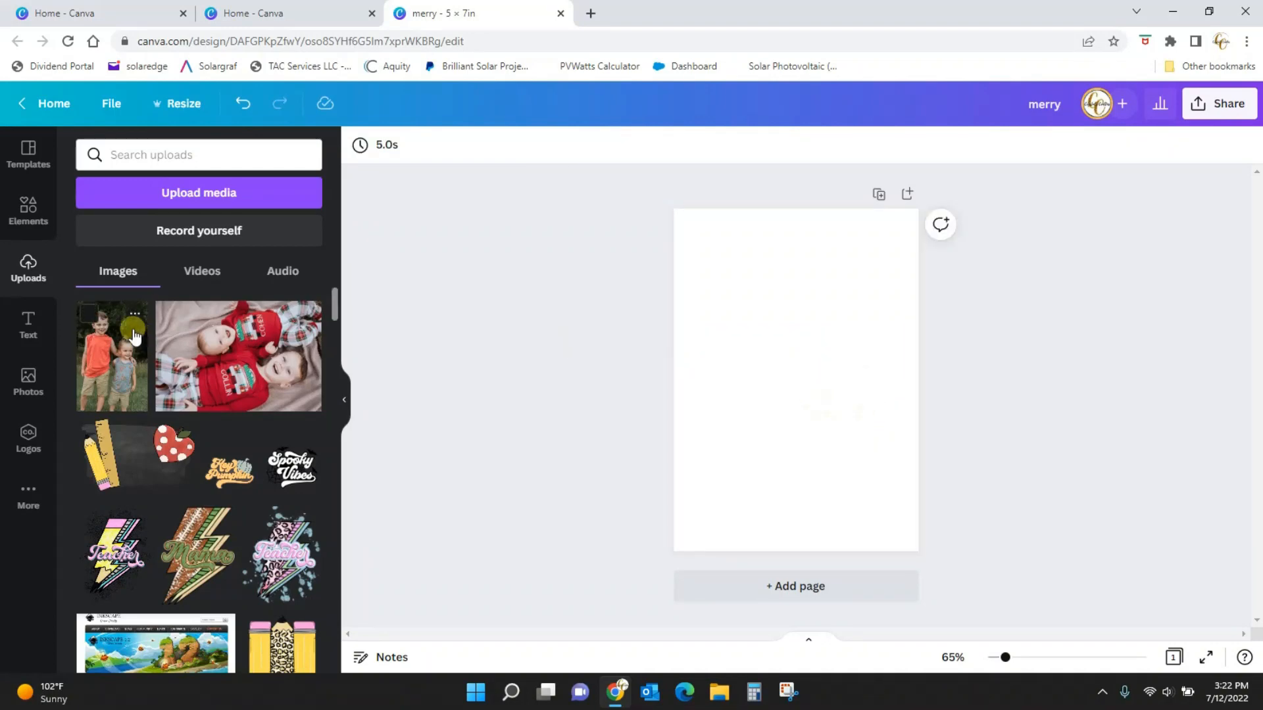
Step: Look through the available elements, uploads, stock photos, brand kit logos and additional Canva apps
click(26, 224)
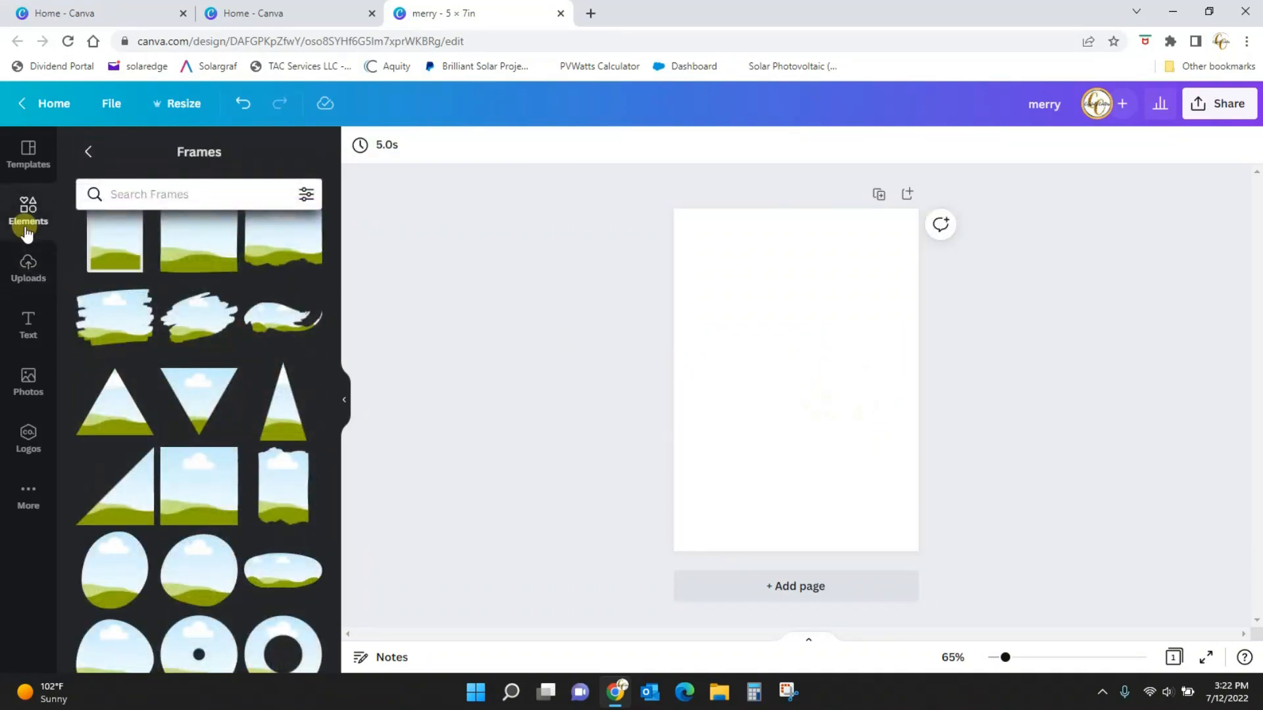
click(87, 156)
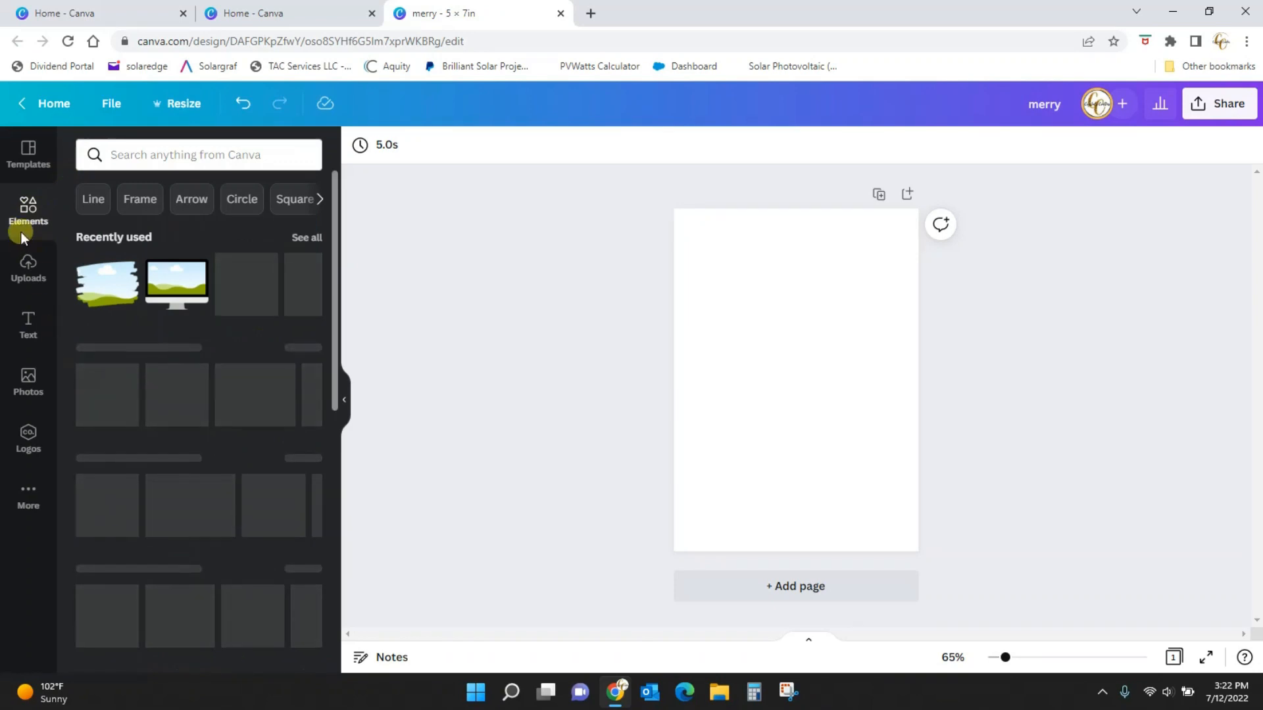
drag(333, 310, 361, 323)
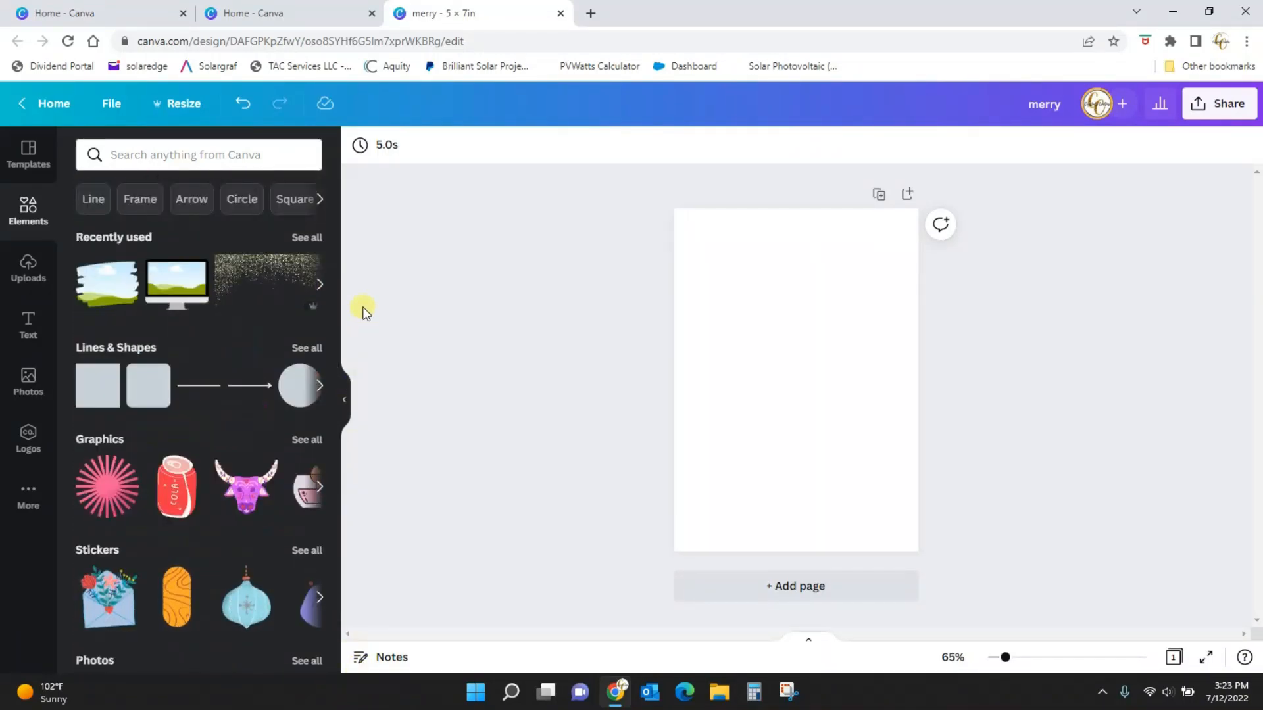
click(34, 266)
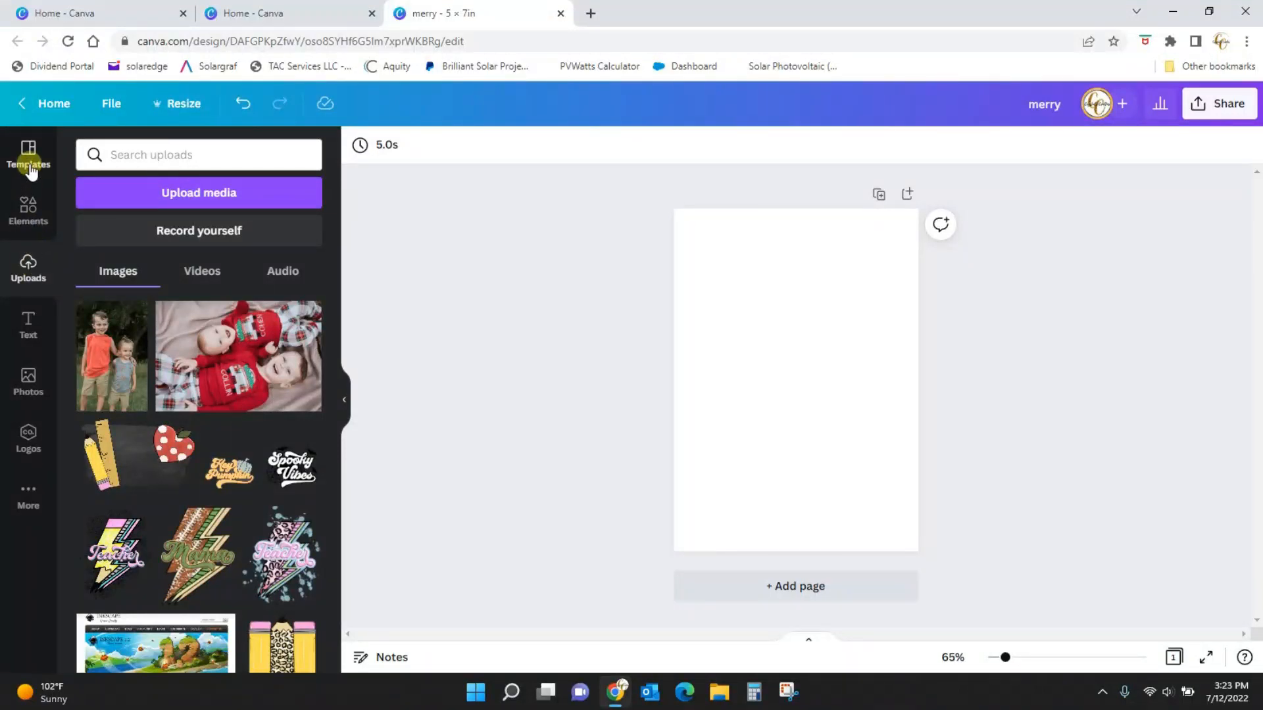
click(26, 382)
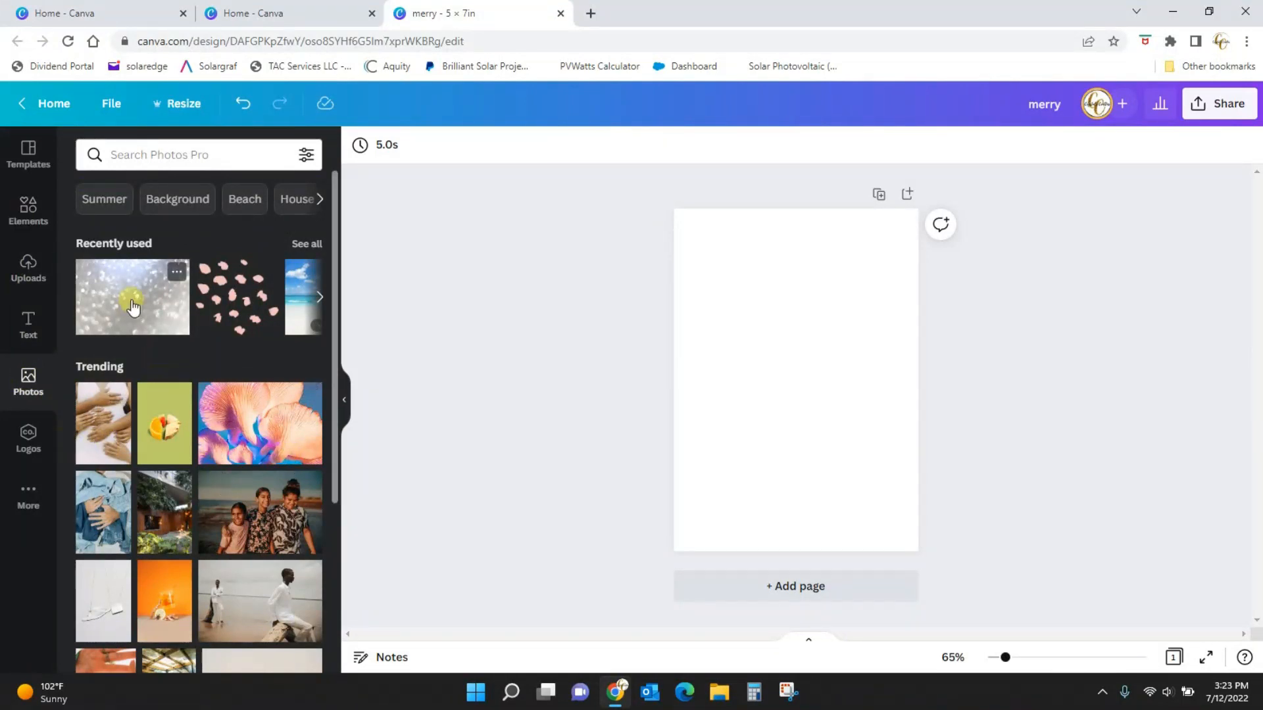
scroll(329, 480, down, 5)
drag(336, 484, 341, 389)
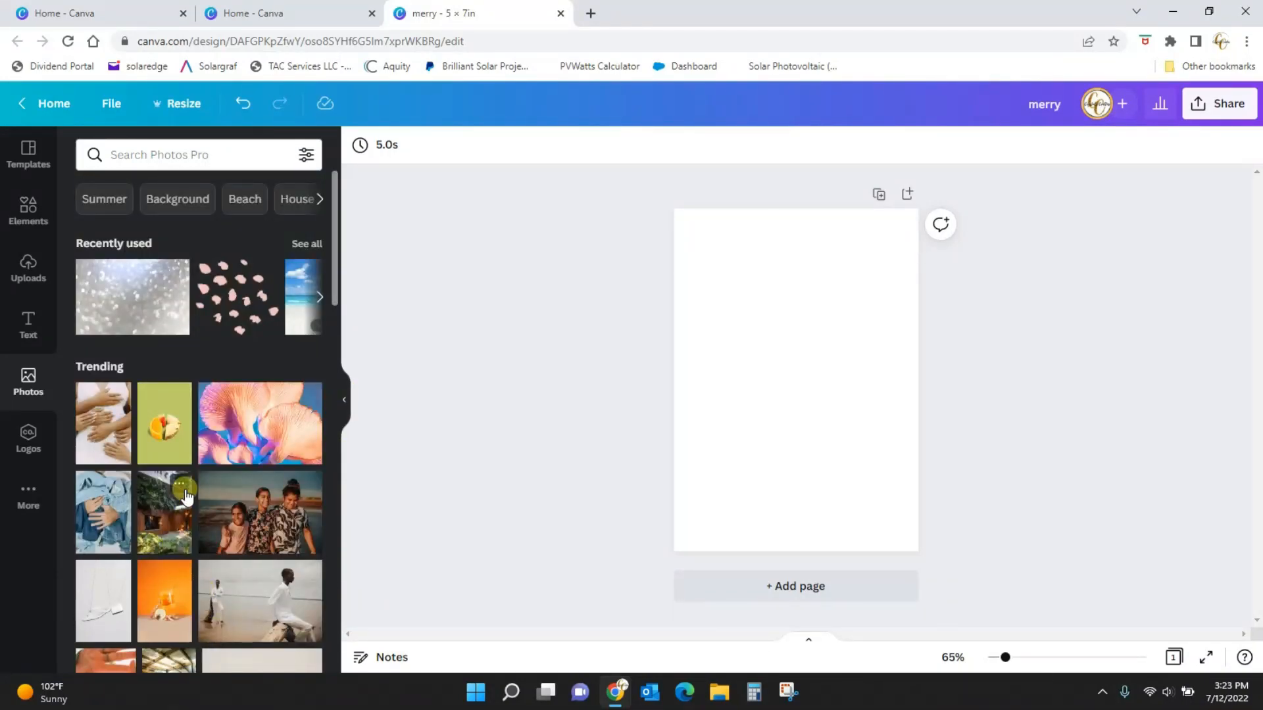
click(28, 448)
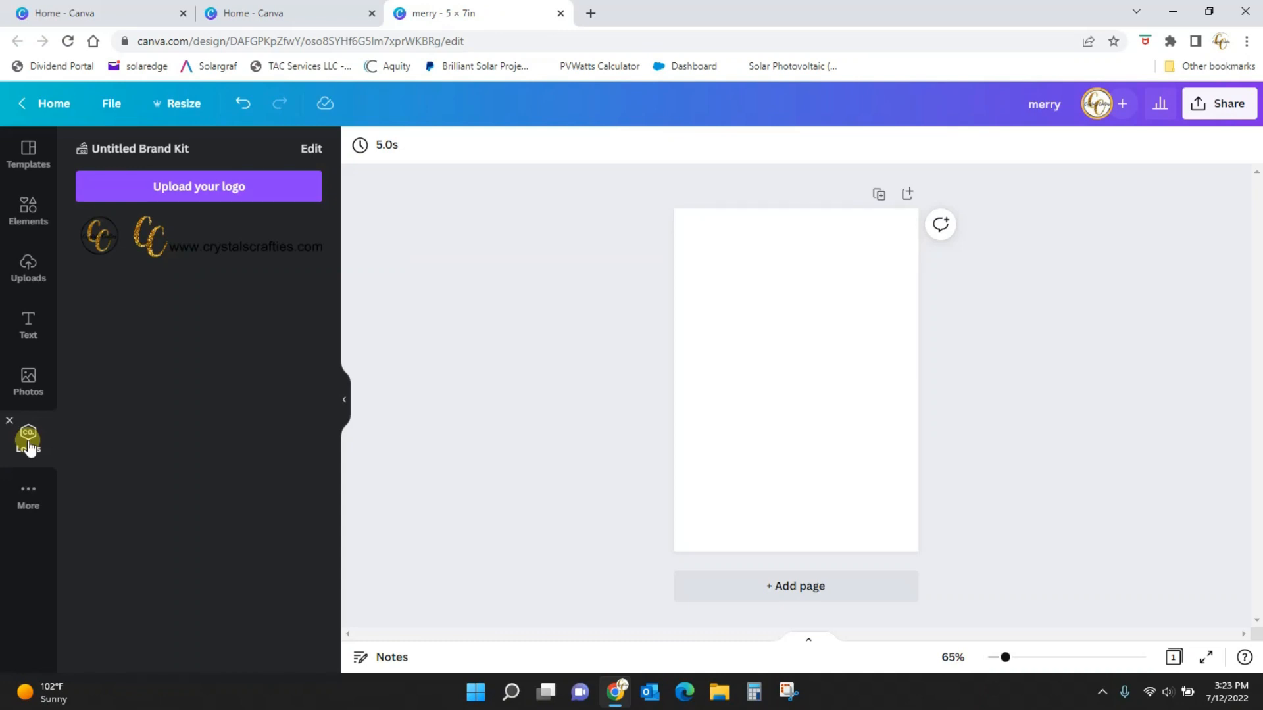
drag(119, 244, 87, 479)
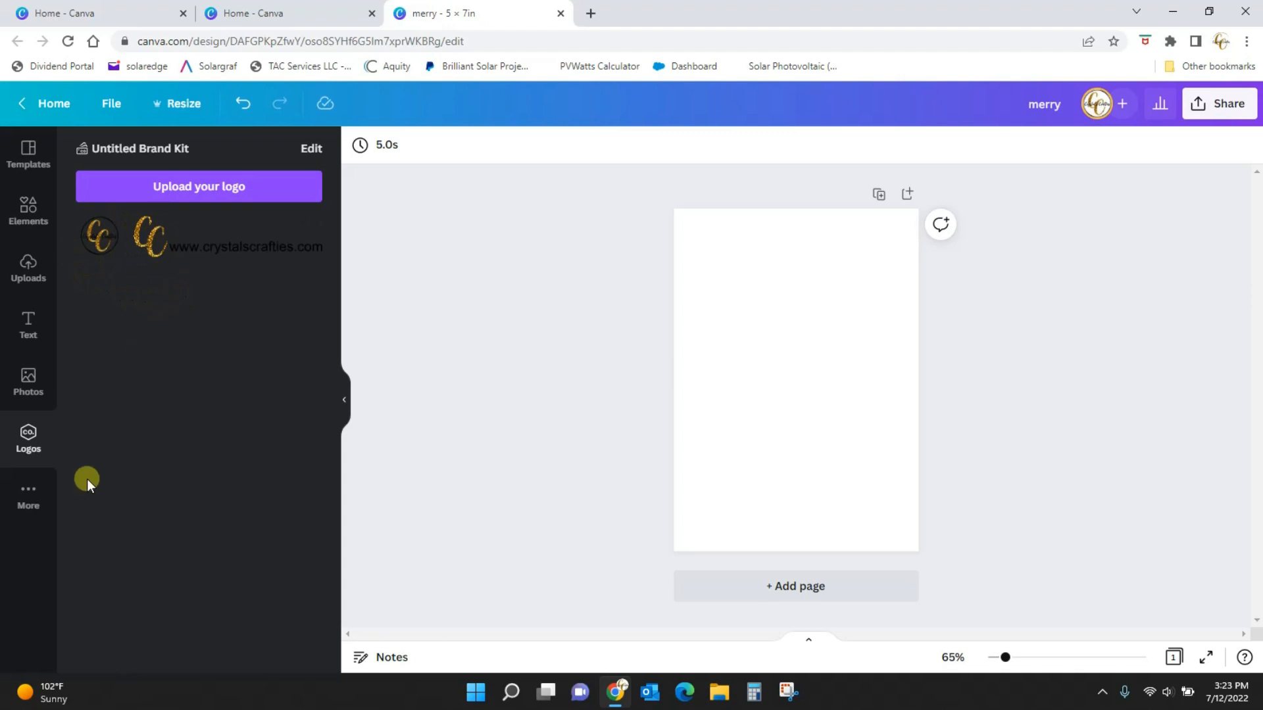
click(28, 503)
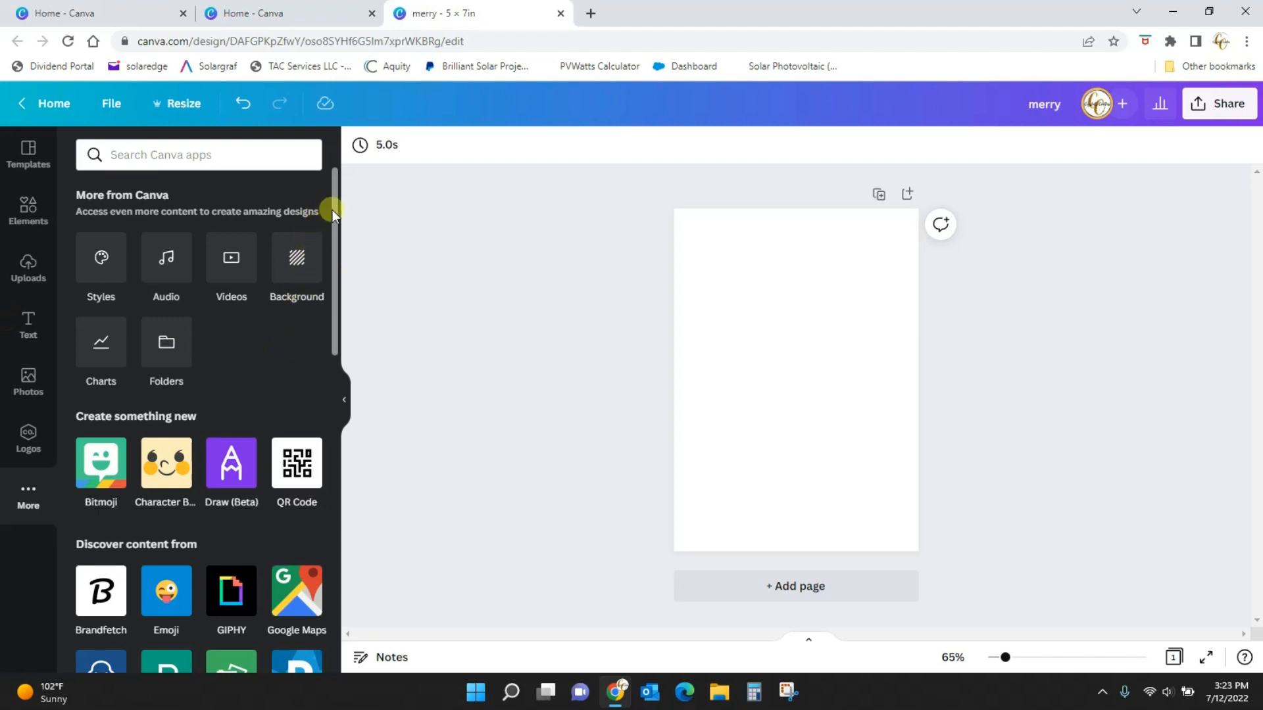
drag(333, 210, 392, 530)
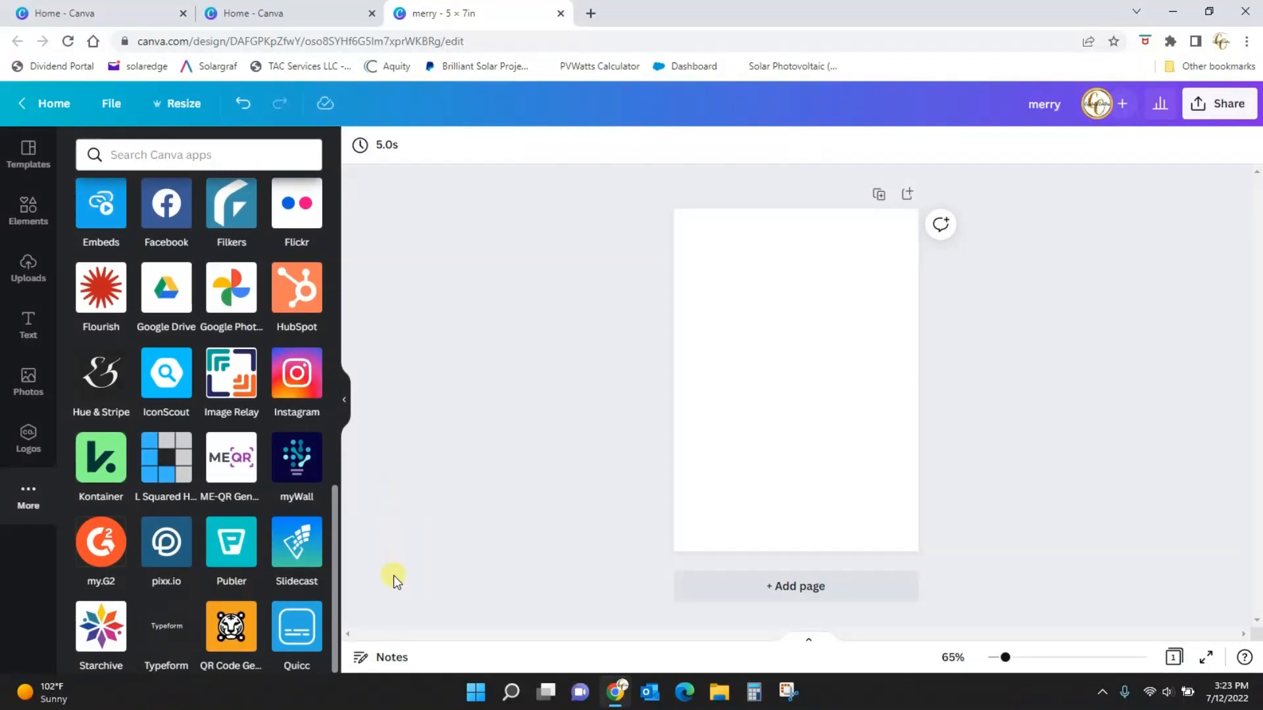
drag(393, 575, 389, 195)
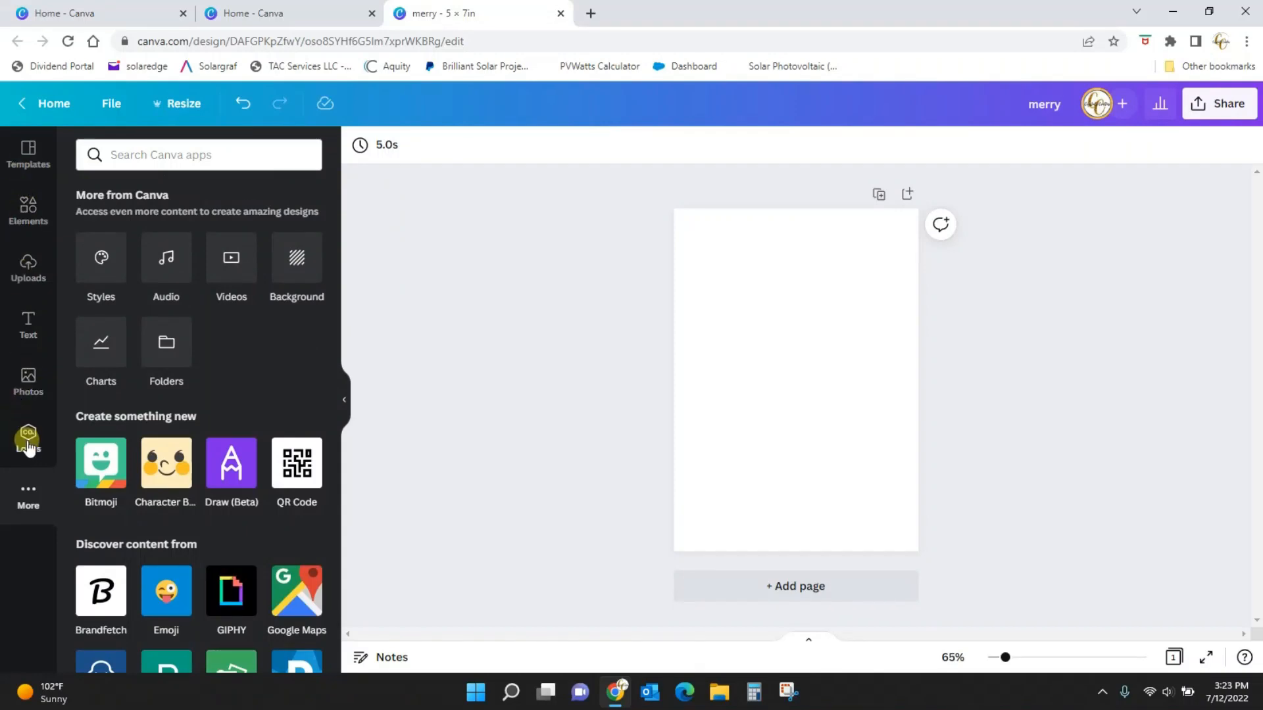
Step: Search the elements for "dots" and place the triangular dot pattern in the card's upper-right corner
click(28, 242)
click(822, 383)
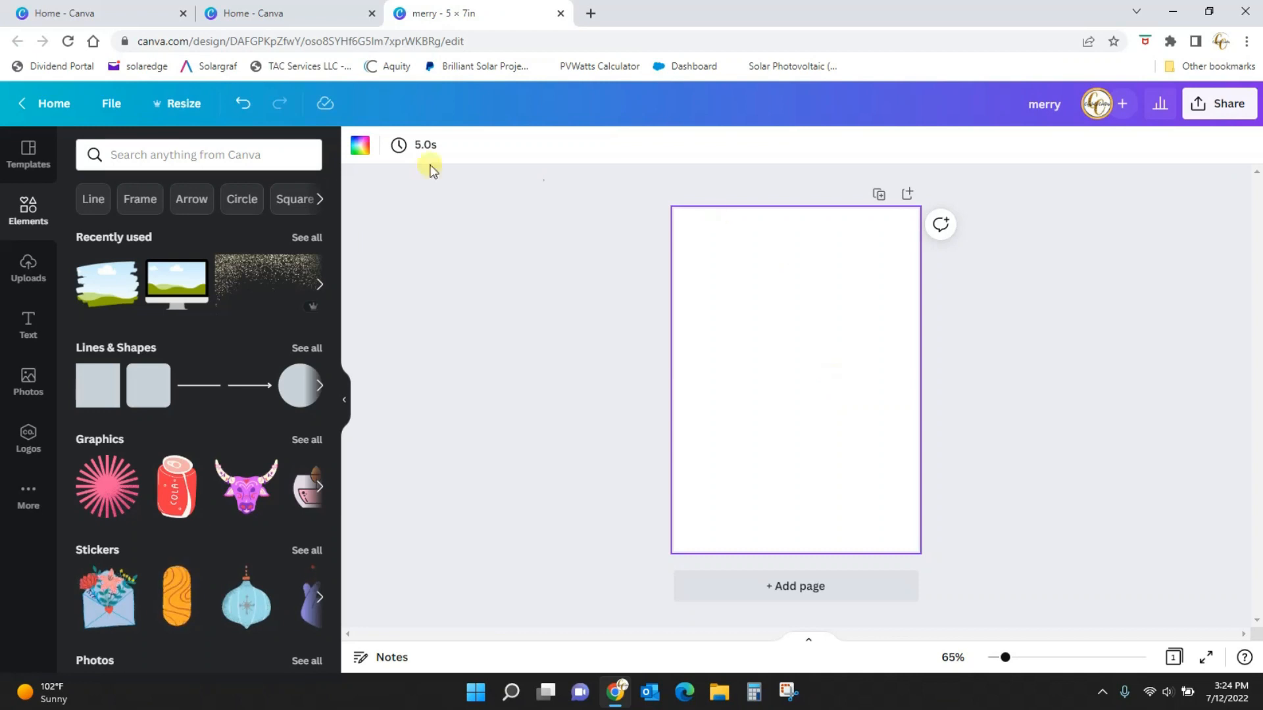
click(165, 158)
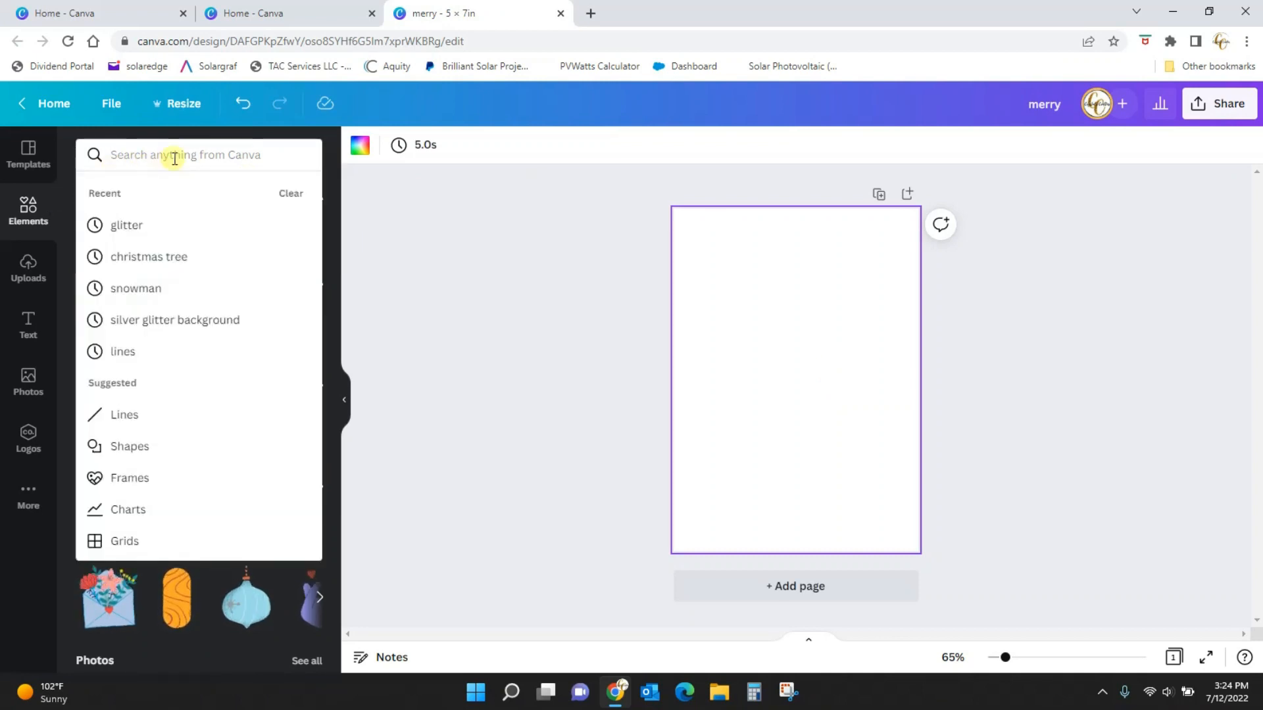
text(dots)
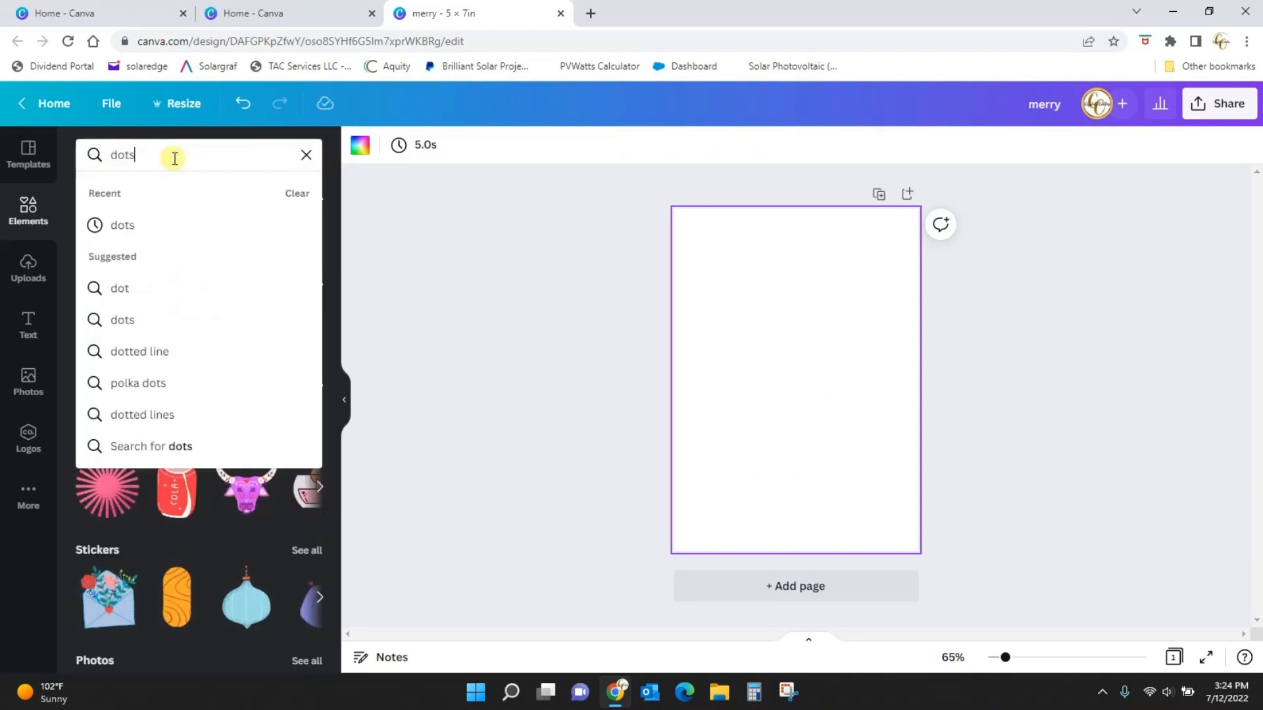
key(Return)
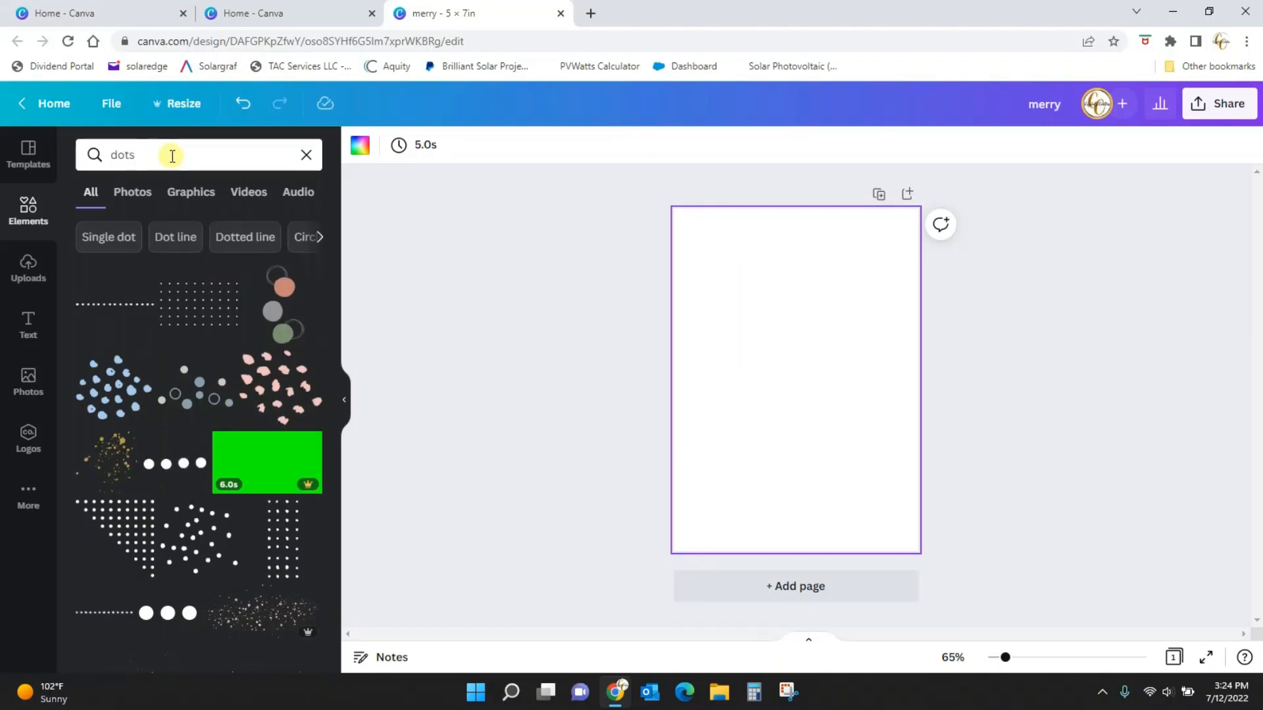
click(129, 536)
drag(793, 403, 883, 250)
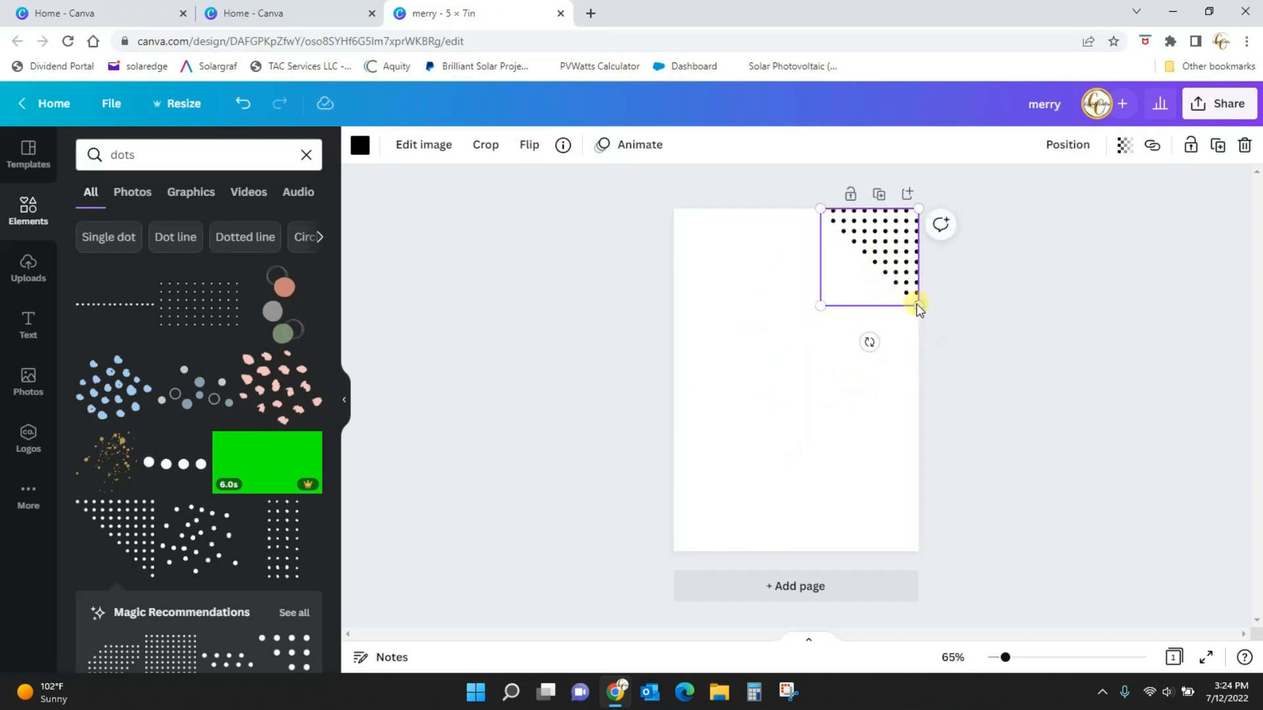
Step: Enlarge the dot pattern to about two thirds of the card's width and align it with the upper-right corner
drag(917, 306, 1012, 398)
drag(897, 285, 837, 265)
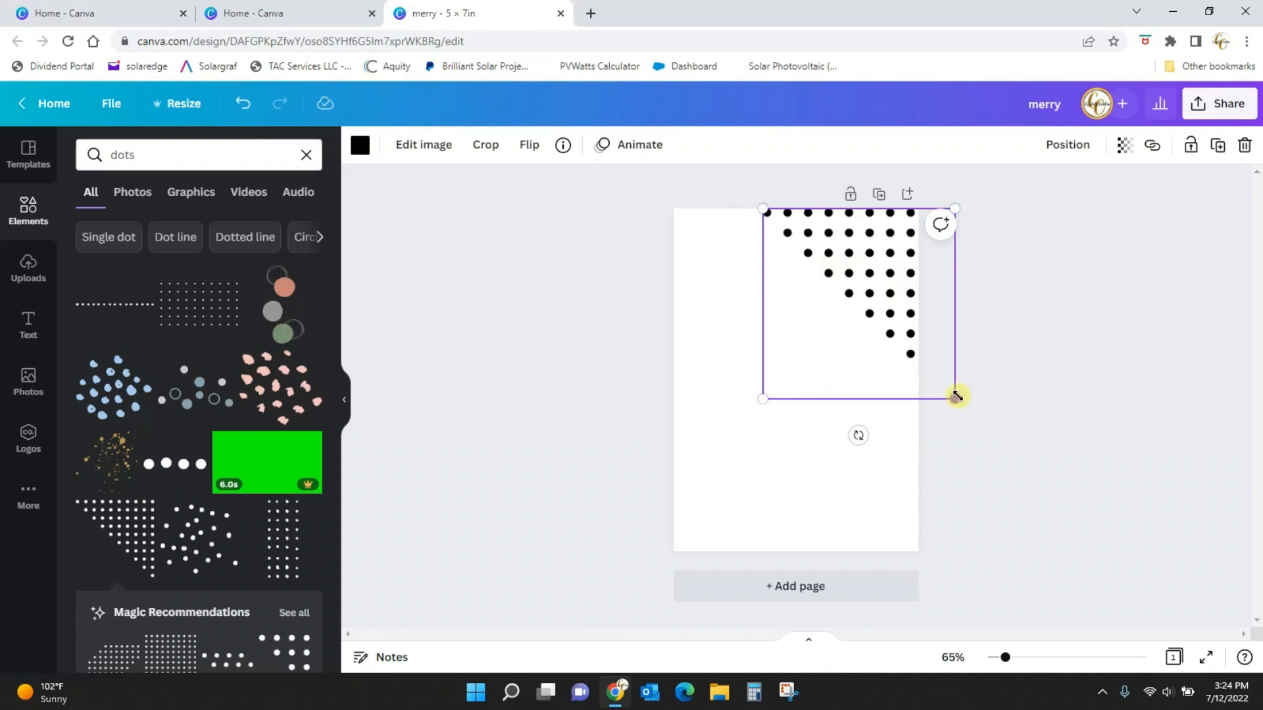
drag(957, 396, 933, 378)
drag(882, 284, 863, 287)
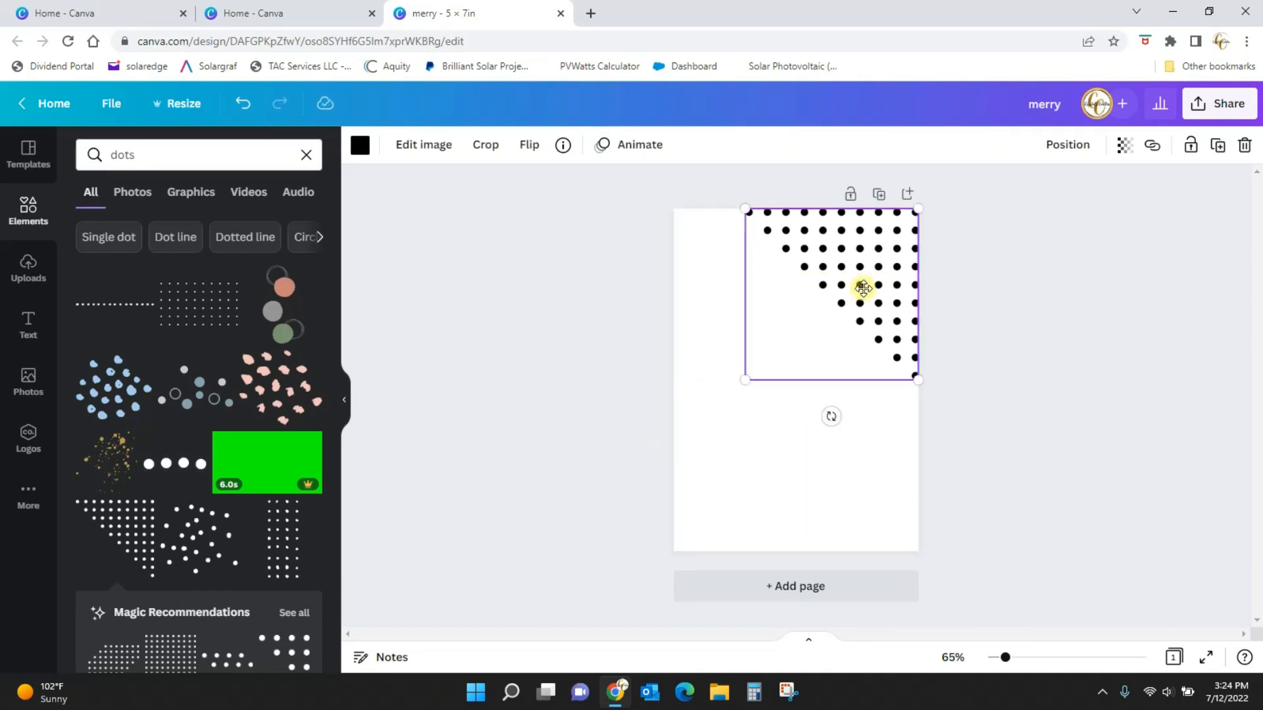
Step: Recolor the dot pattern with the pink brand color
click(361, 148)
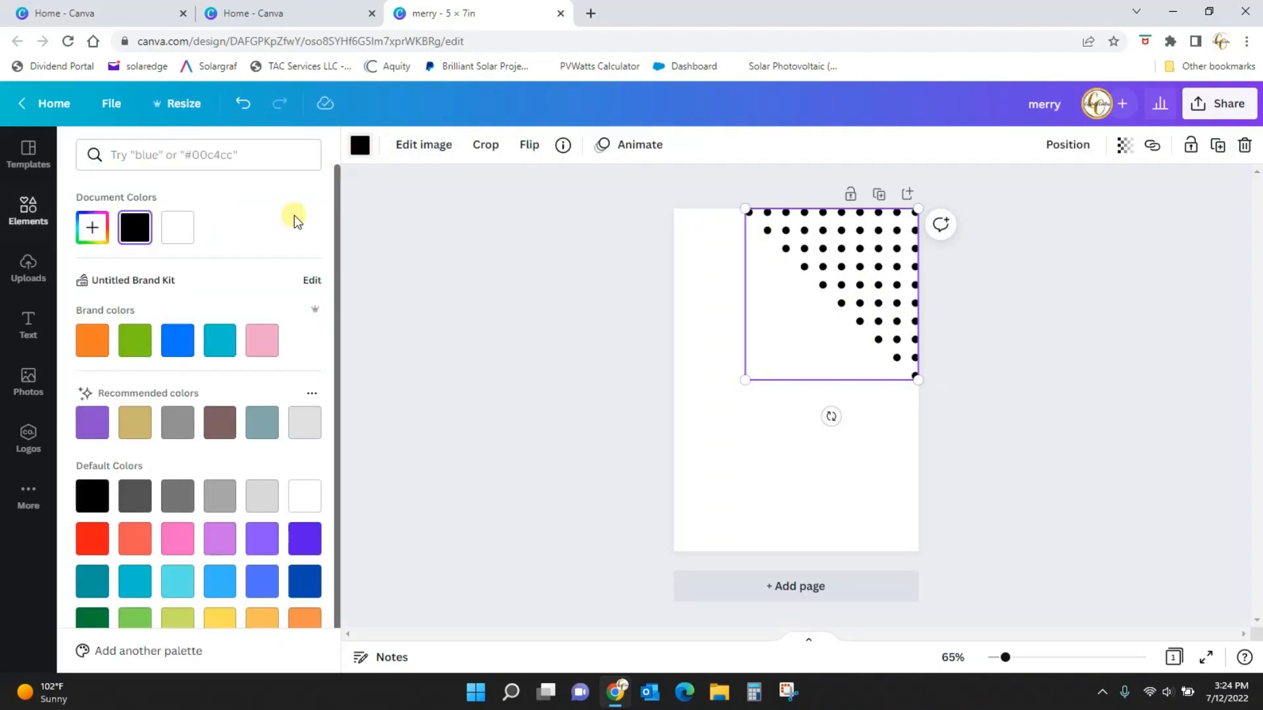
click(270, 343)
click(728, 464)
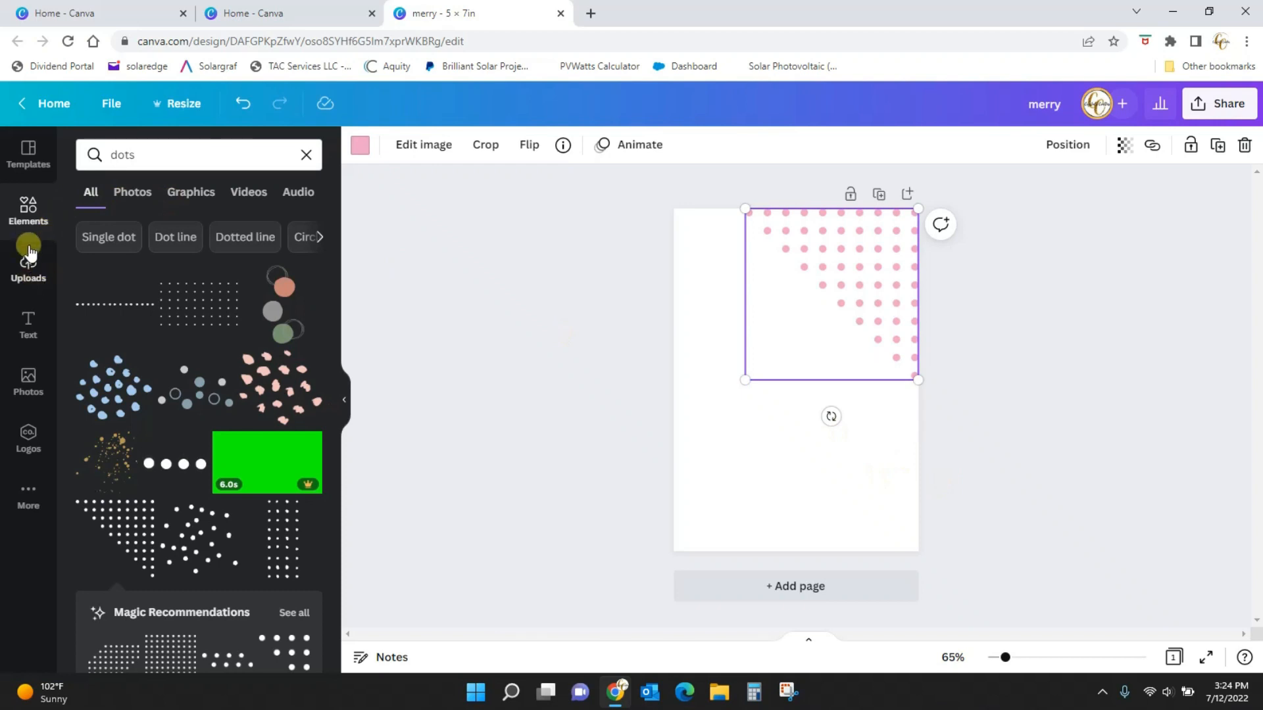
Step: Add a downward-pointing triangle from the basic shapes, rotate it and move it into the card's lower-left corner
click(29, 212)
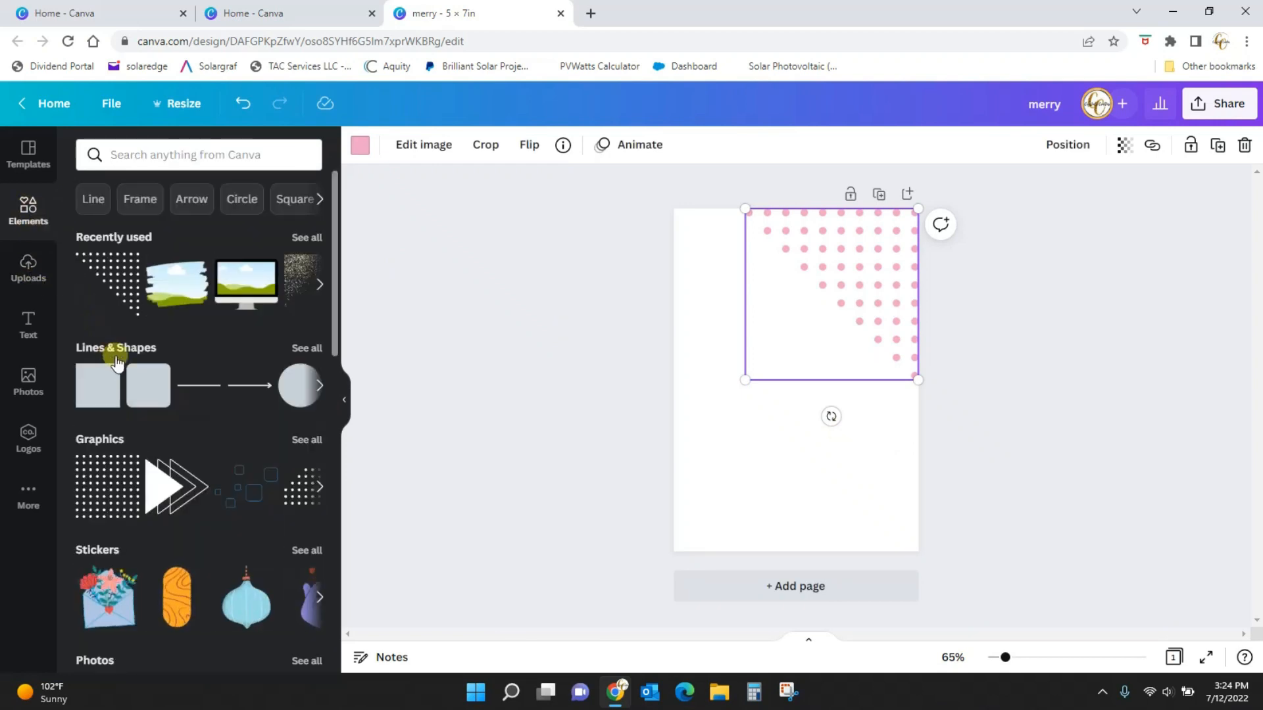
click(306, 348)
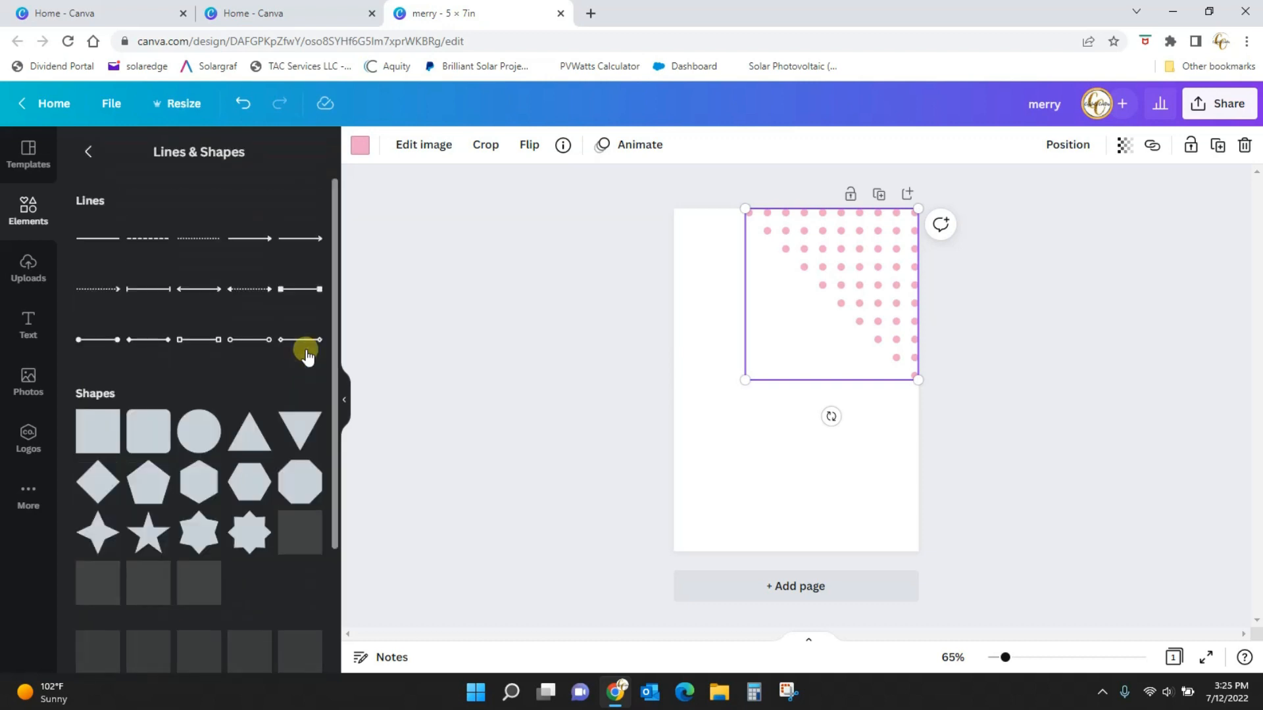
click(294, 433)
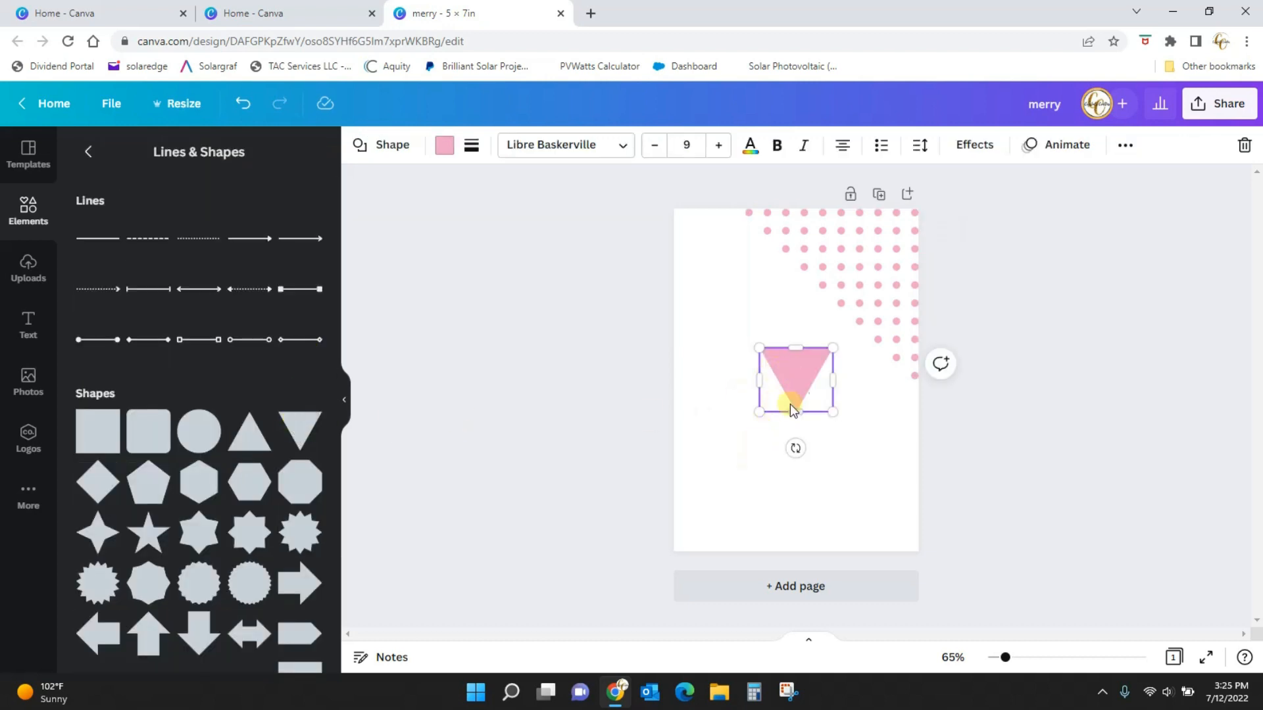
drag(799, 388, 740, 494)
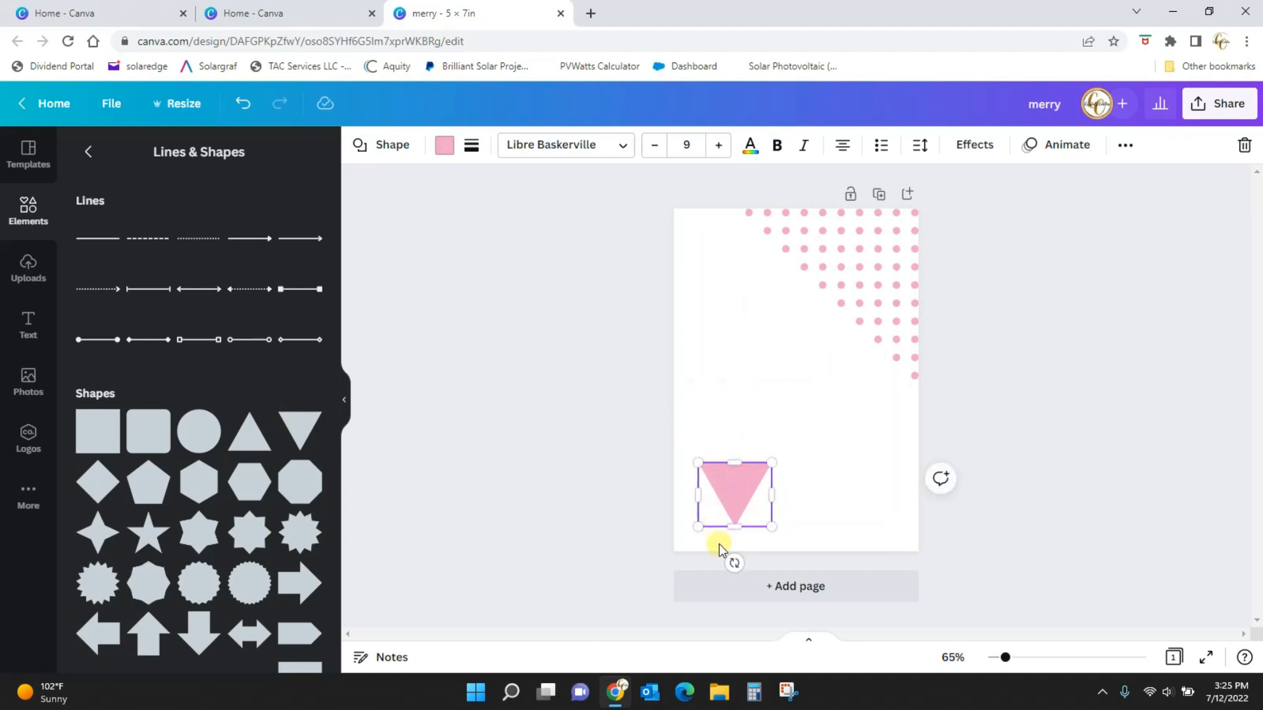
drag(756, 552, 803, 509)
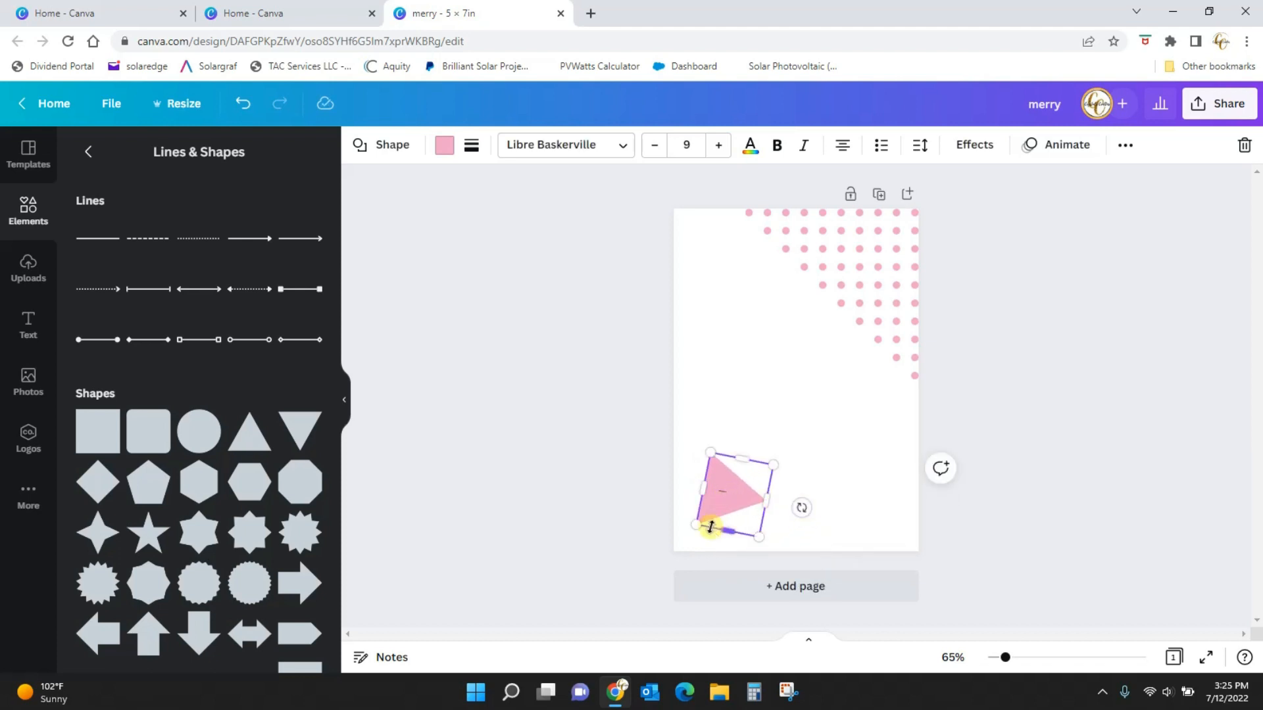
drag(715, 504, 694, 536)
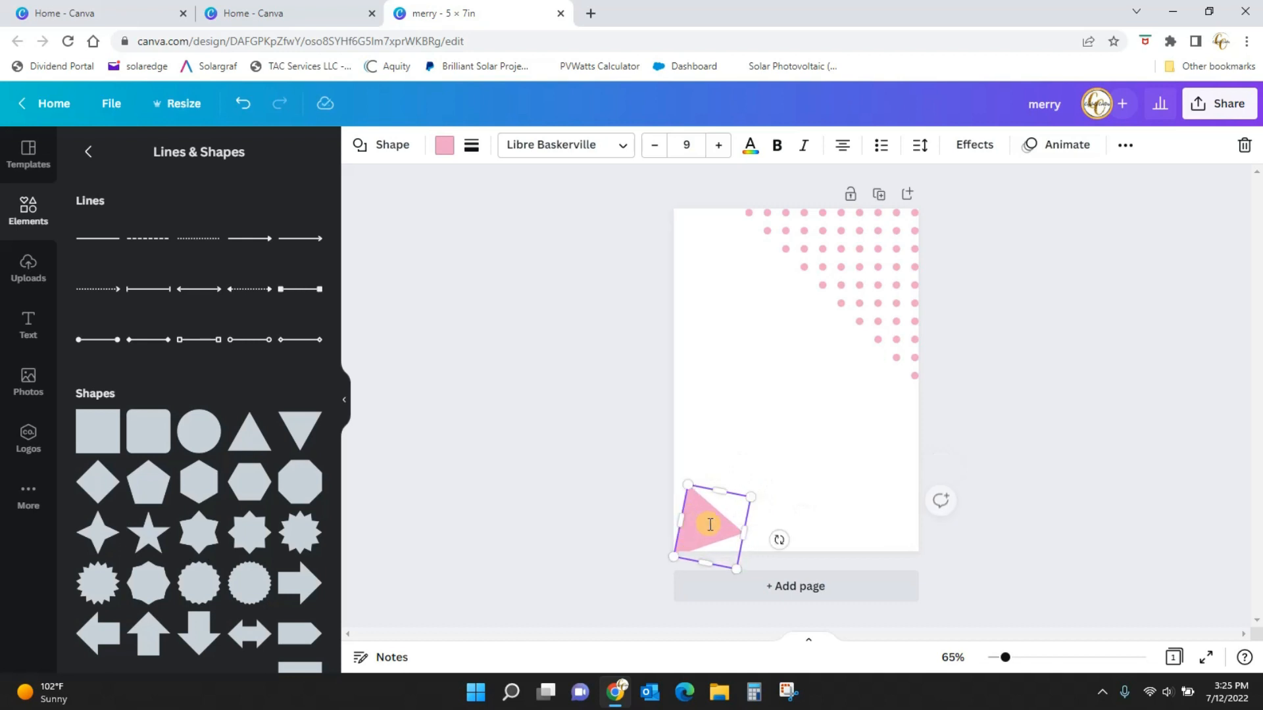
Step: Enlarge the pink triangle to about 70 percent of the card's width and position it to fill the lower-left corner
drag(696, 488, 669, 431)
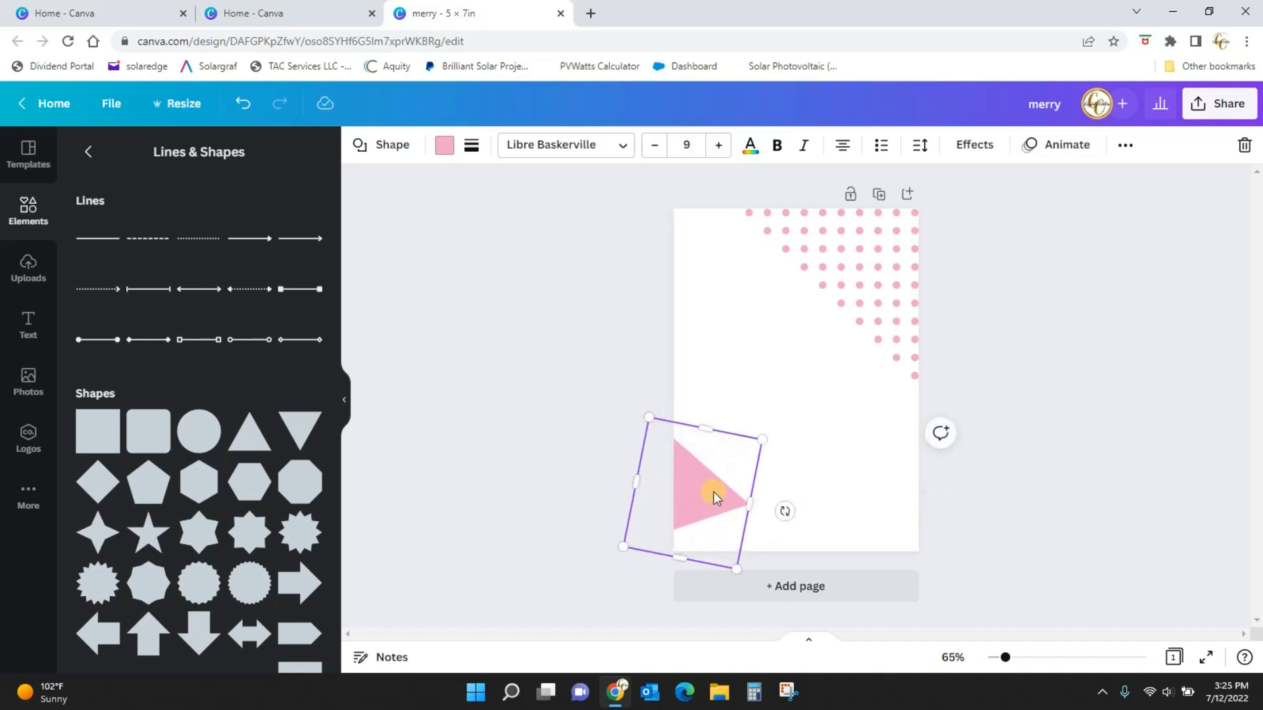
drag(713, 496, 750, 521)
drag(682, 444, 652, 397)
mouse_move(750, 531)
mouse_down()
mouse_move(777, 511)
mouse_move(761, 542)
mouse_up()
drag(672, 432, 664, 361)
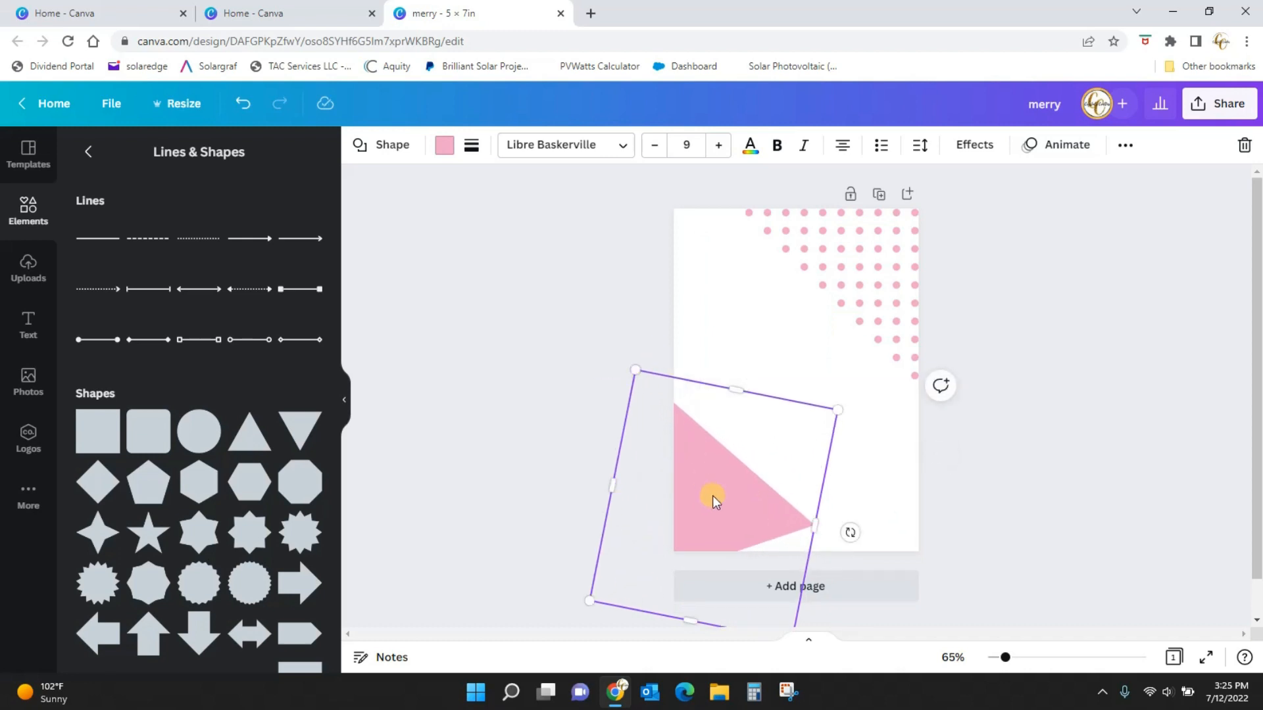
drag(716, 502, 741, 524)
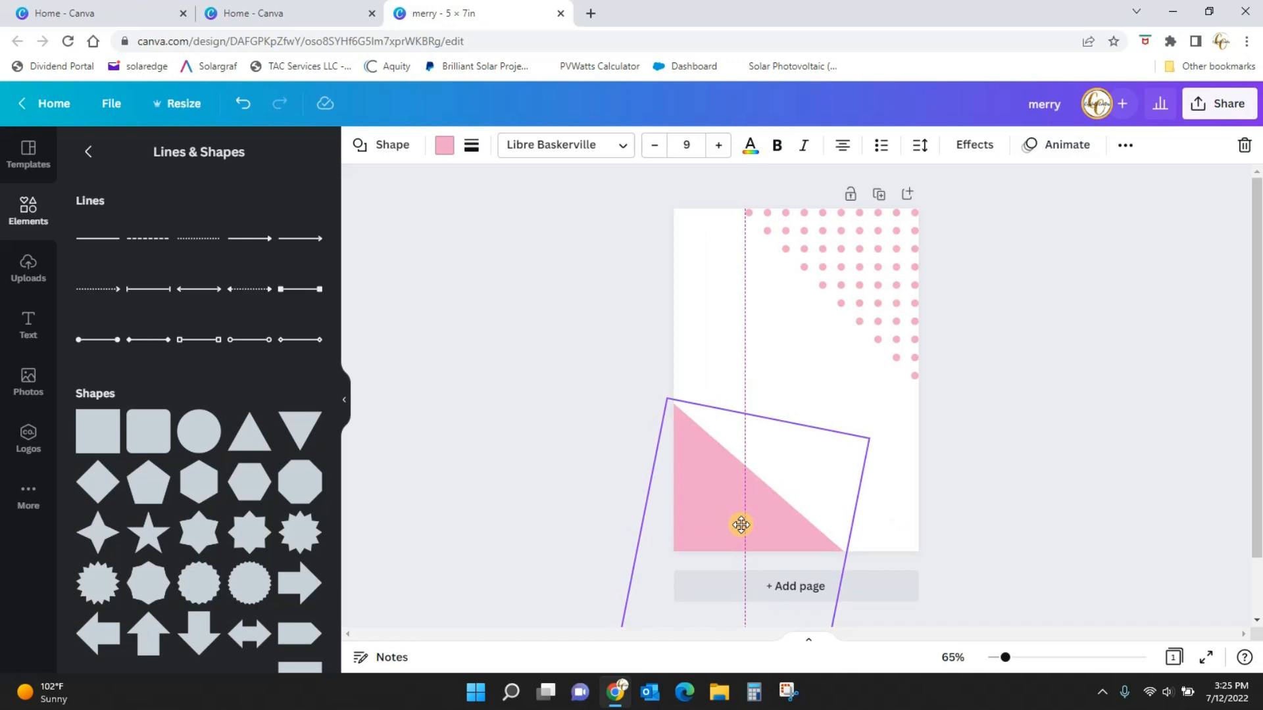
mouse_move(741, 524)
mouse_down()
mouse_move(714, 508)
mouse_move(720, 525)
mouse_up()
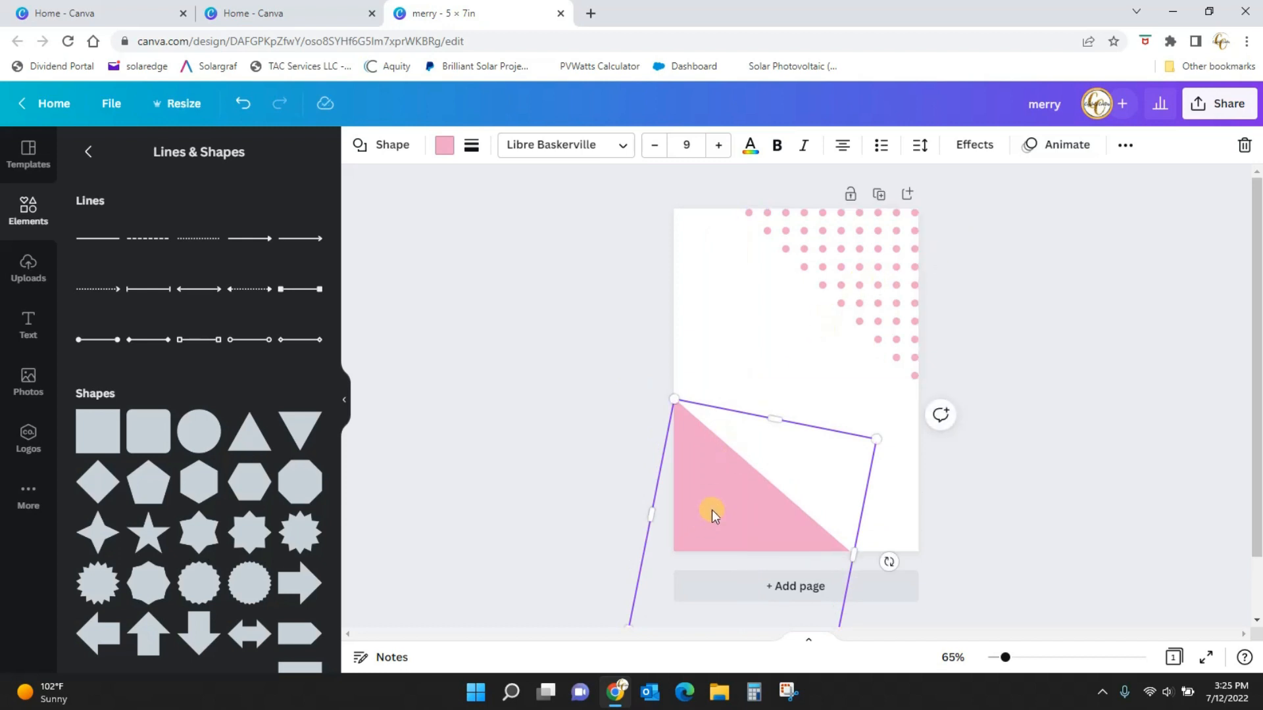
Step: Recolor the corner triangle with the turquoise brand color
click(444, 144)
click(221, 345)
click(500, 388)
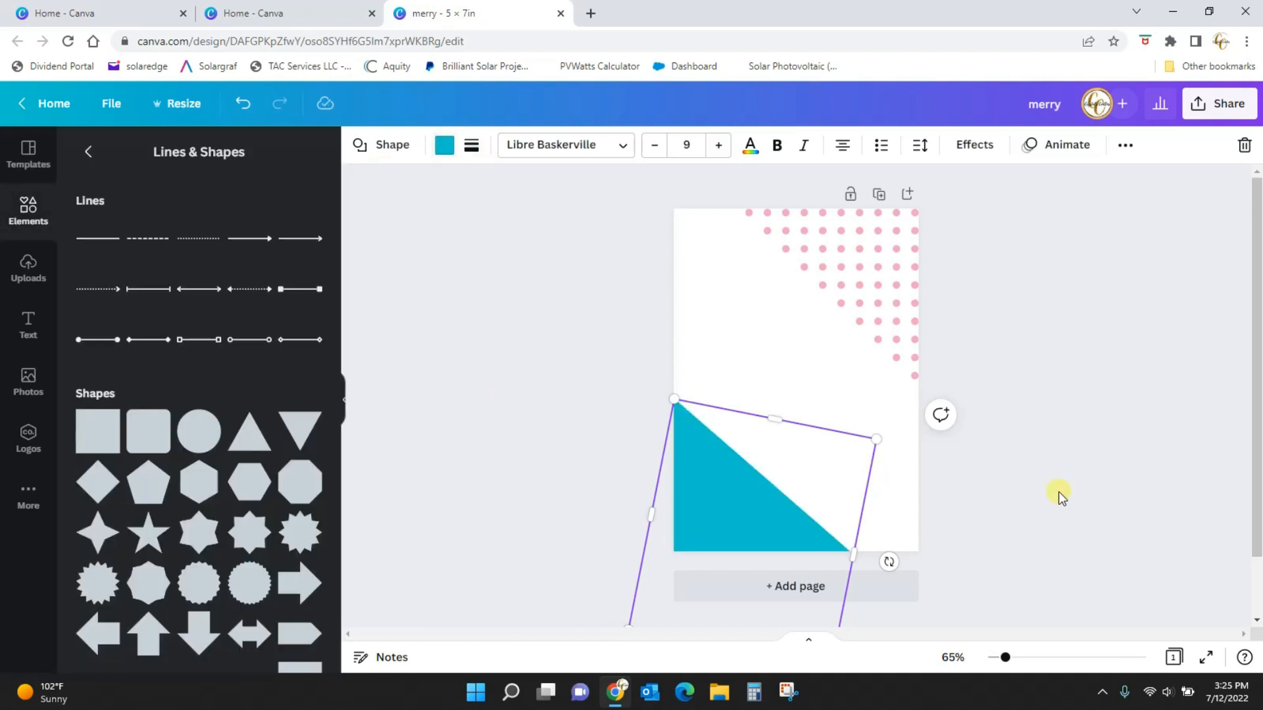
click(1066, 496)
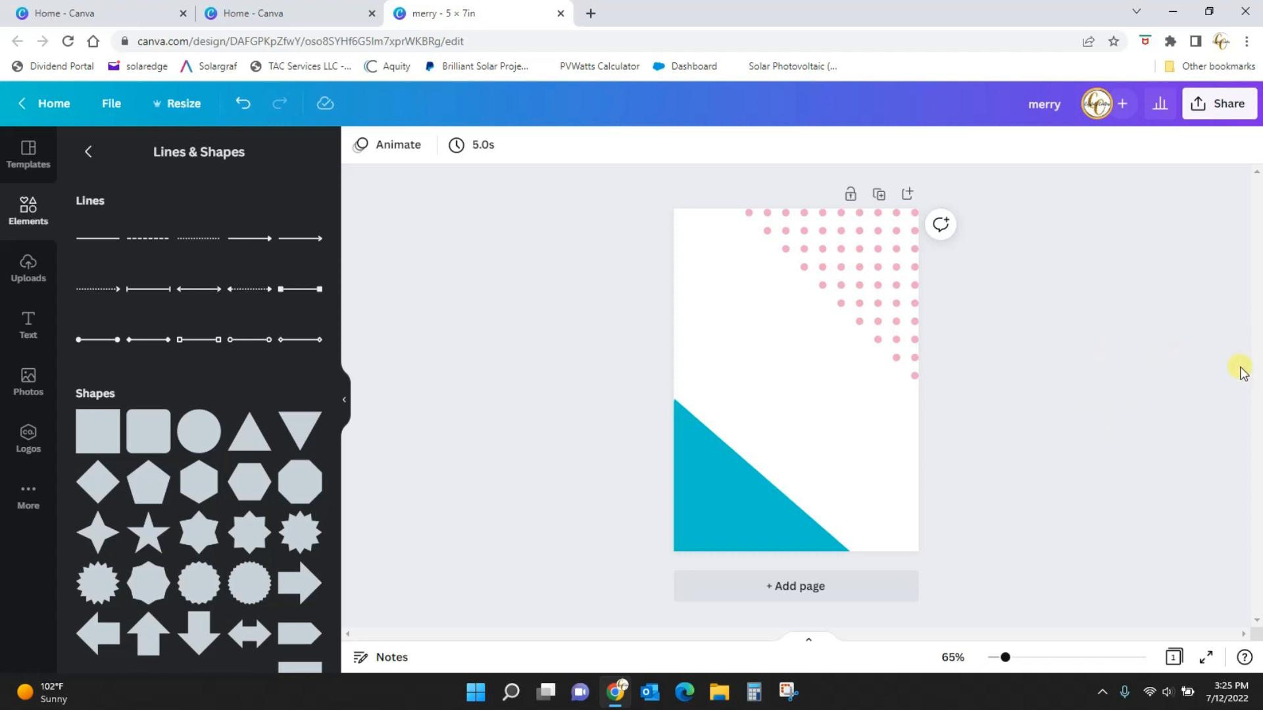
Step: Add a square, stretch it into a tall rectangle about two thirds of the card's width, and center it on the card
click(26, 210)
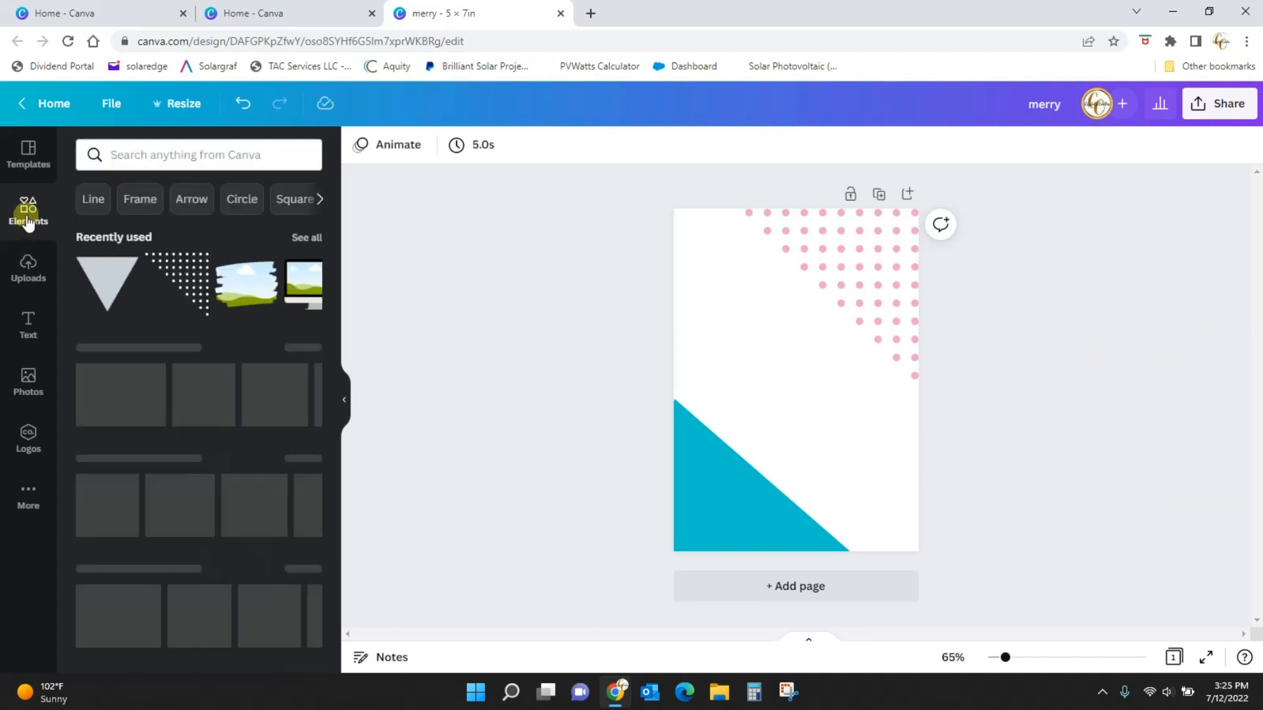
click(80, 380)
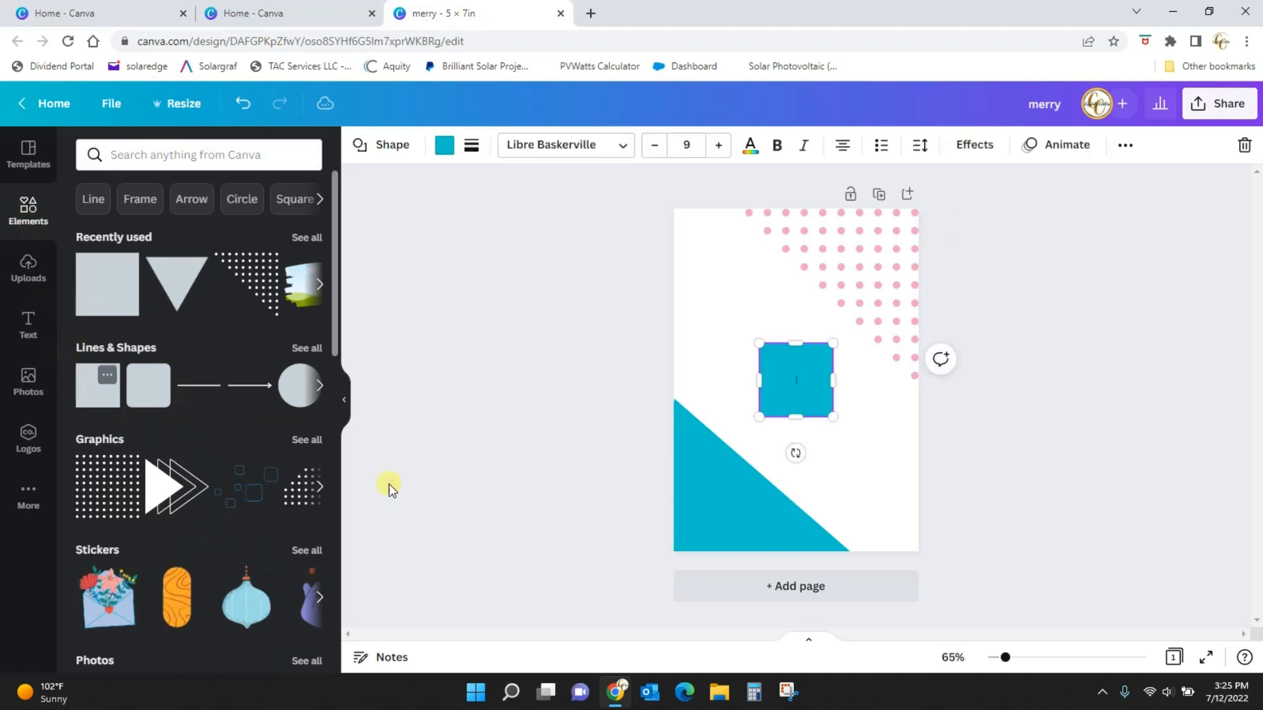
drag(795, 343, 795, 264)
drag(758, 340, 709, 343)
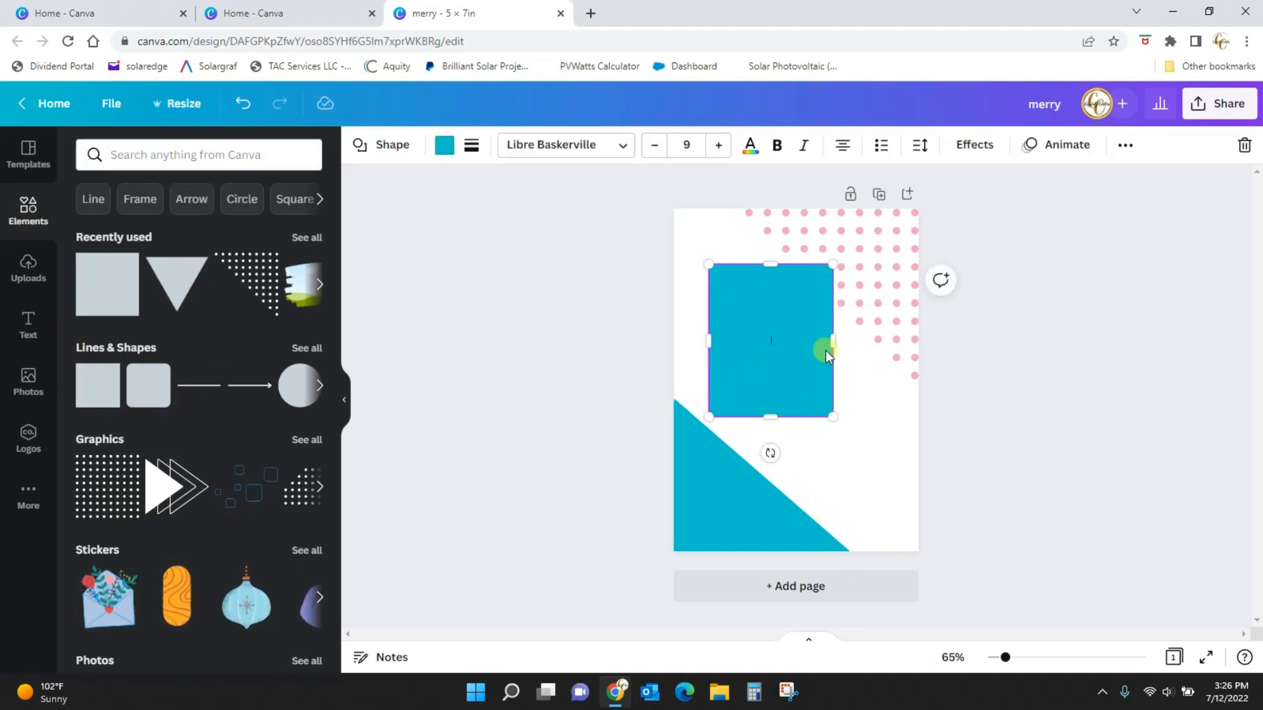
drag(832, 343, 878, 347)
drag(792, 416, 795, 519)
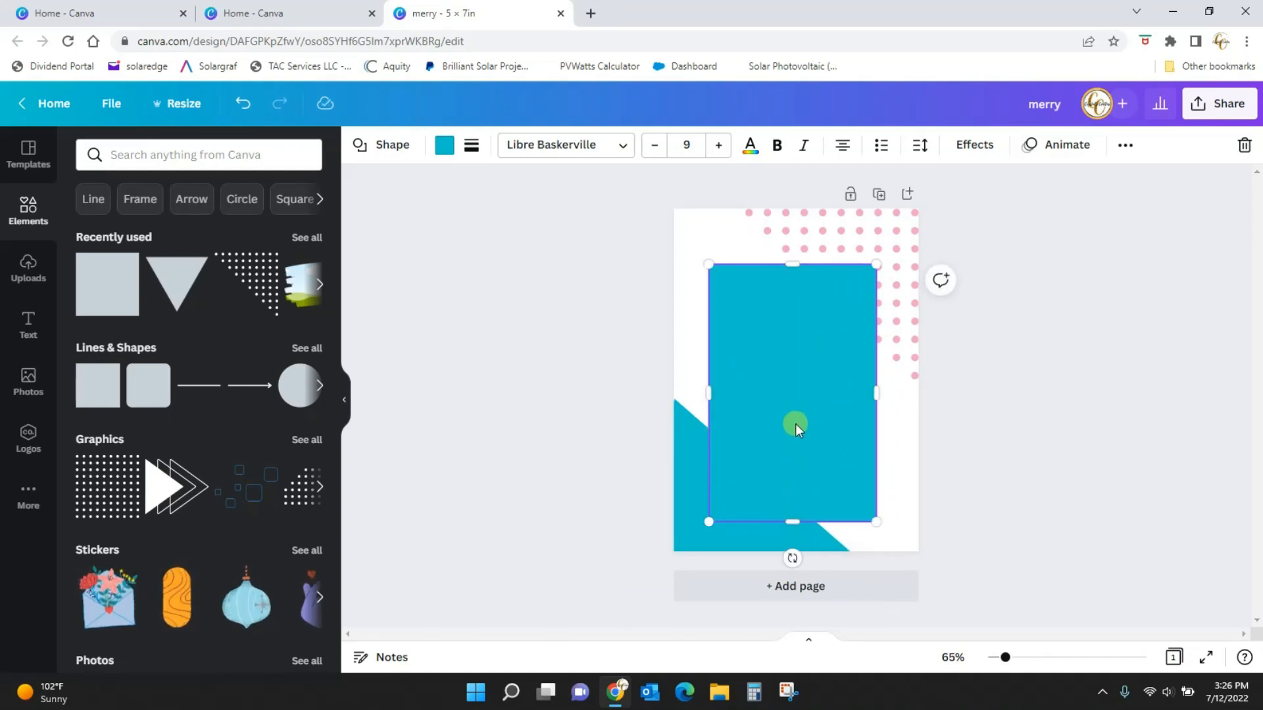
drag(795, 423, 797, 415)
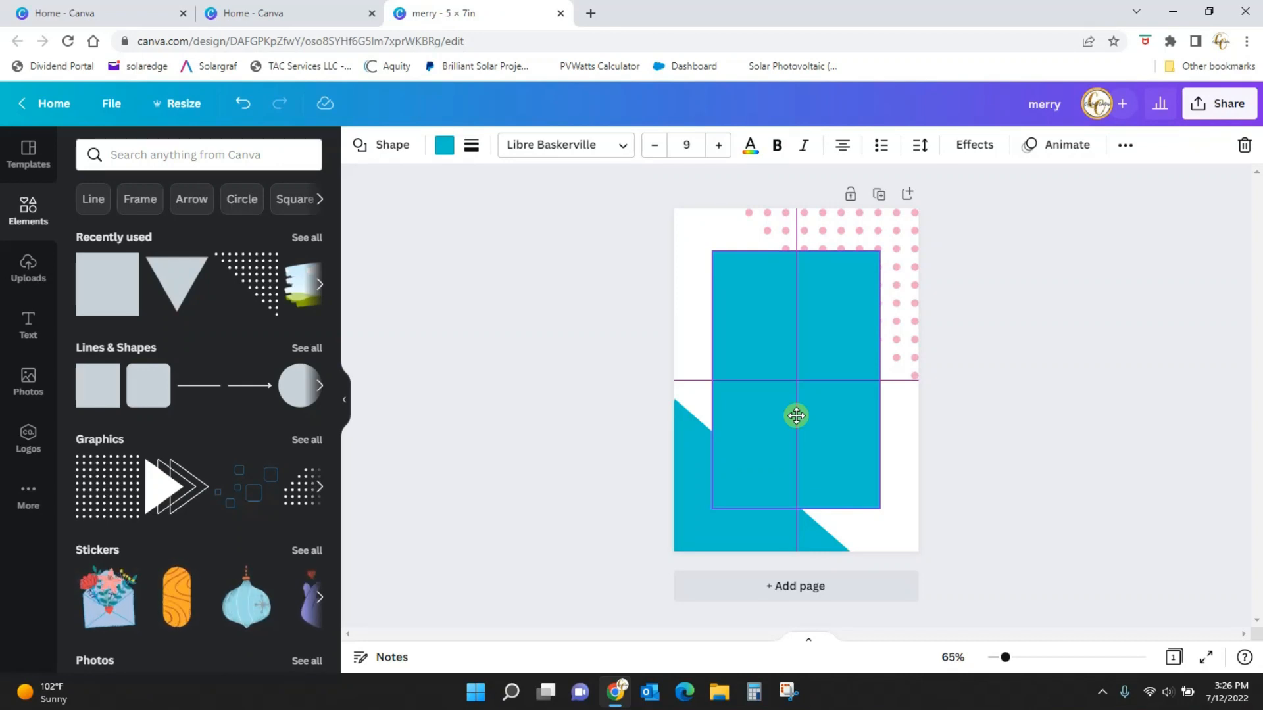
mouse_move(796, 416)
mouse_down()
mouse_move(829, 432)
mouse_move(831, 455)
mouse_move(759, 450)
mouse_move(800, 423)
mouse_move(797, 411)
mouse_up()
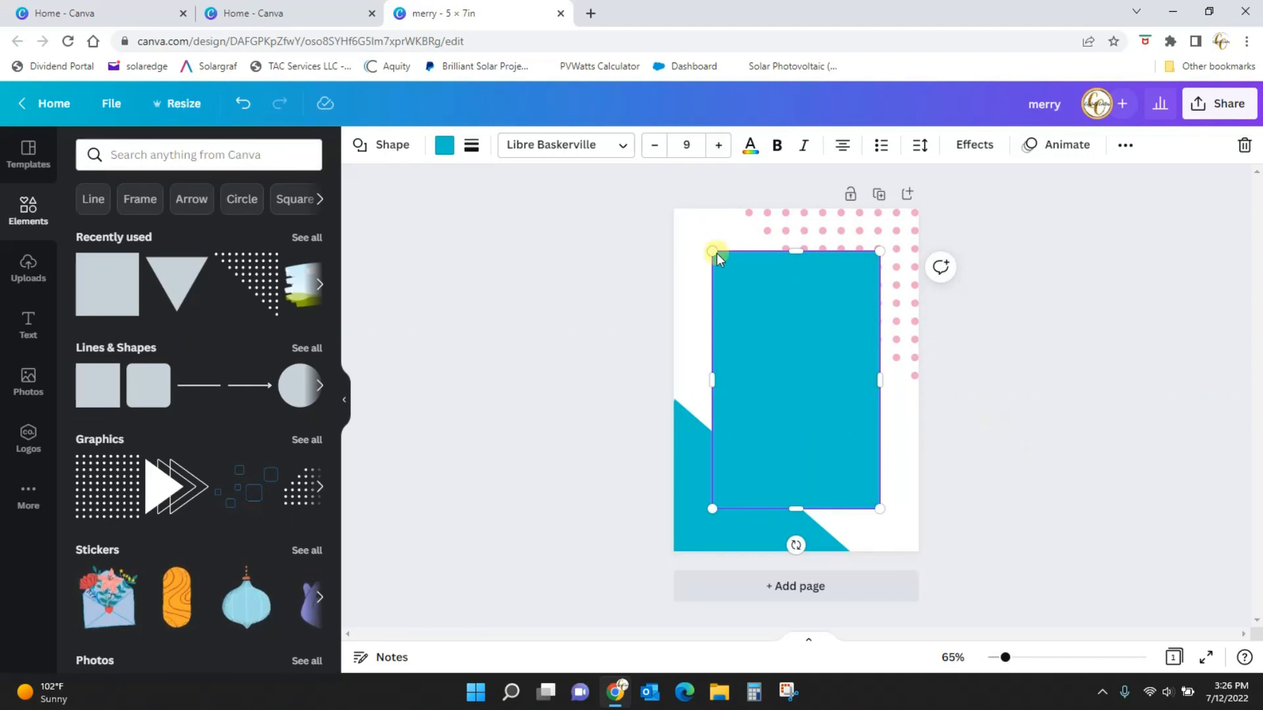
Step: Fill the centered rectangle with the default light gray and set its transparency to 56
click(443, 146)
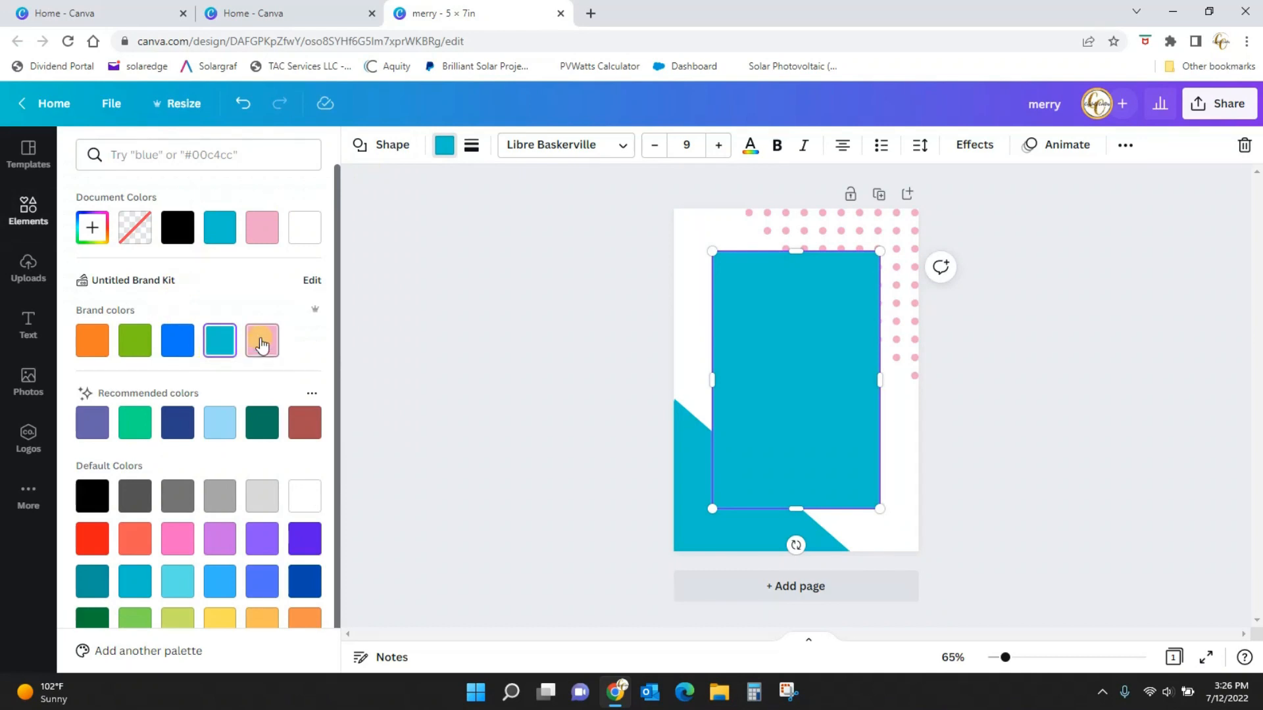
click(260, 494)
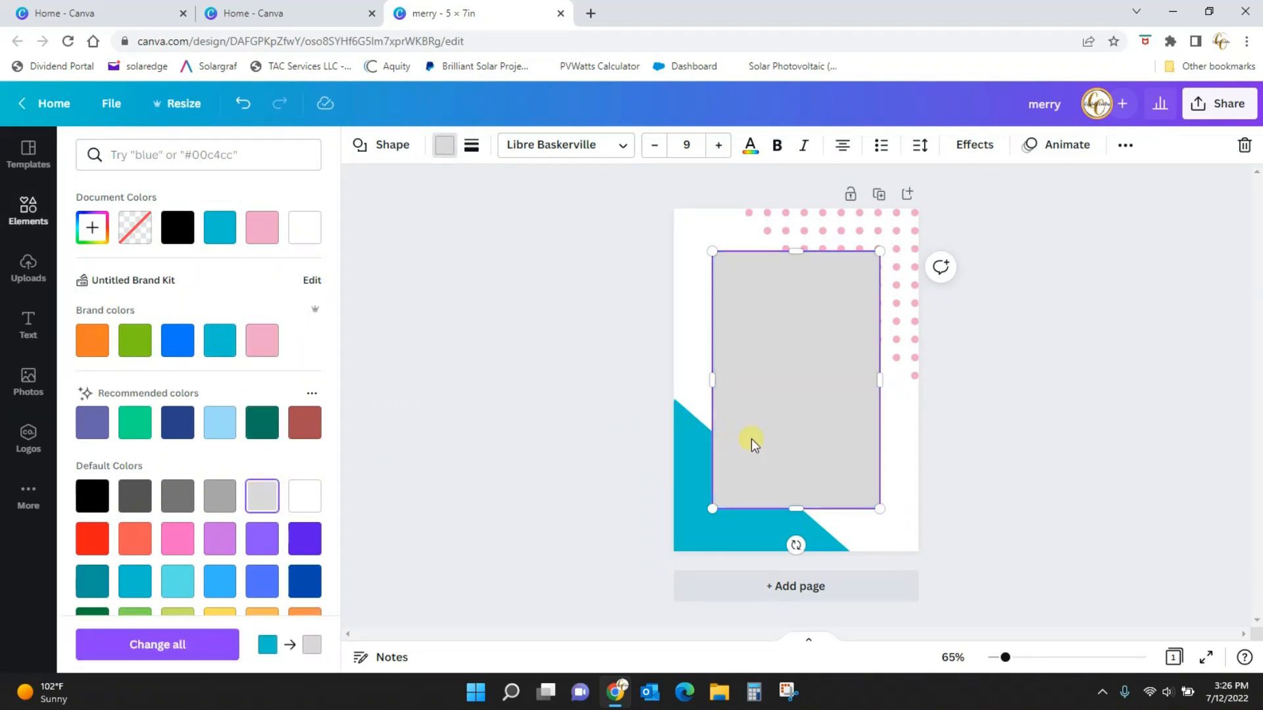
click(1124, 147)
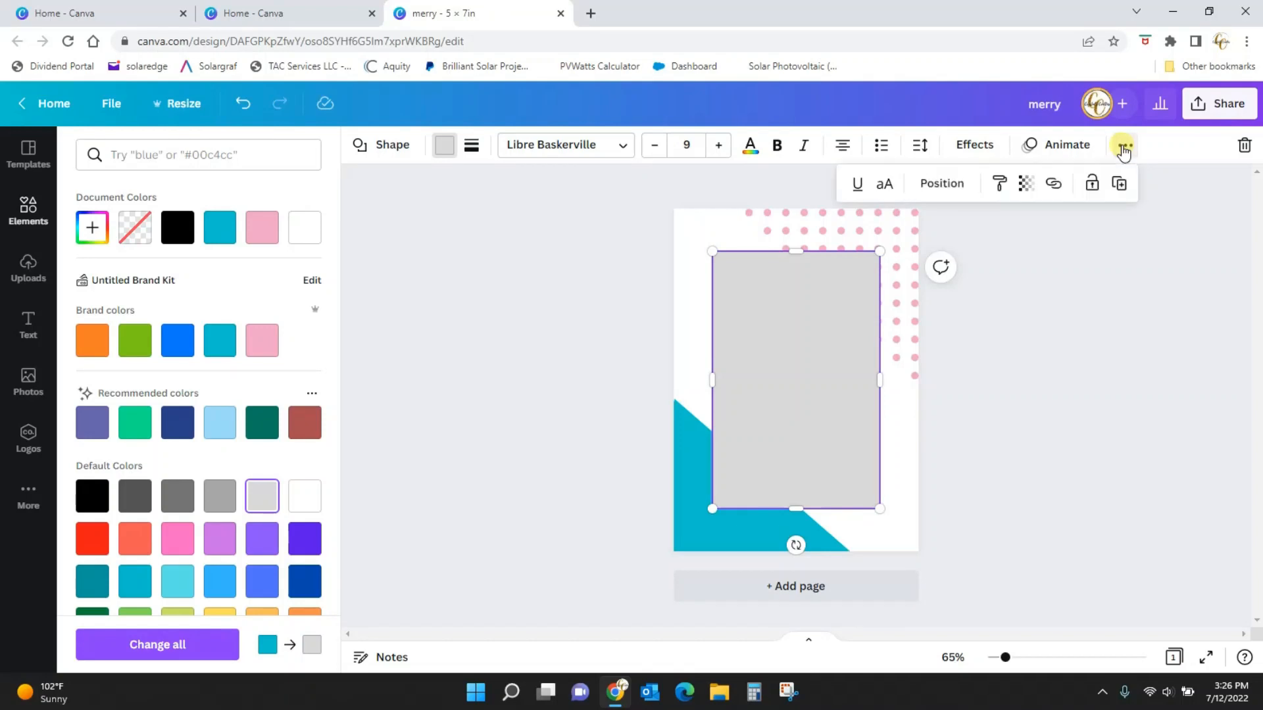
click(1026, 184)
drag(1021, 246, 950, 245)
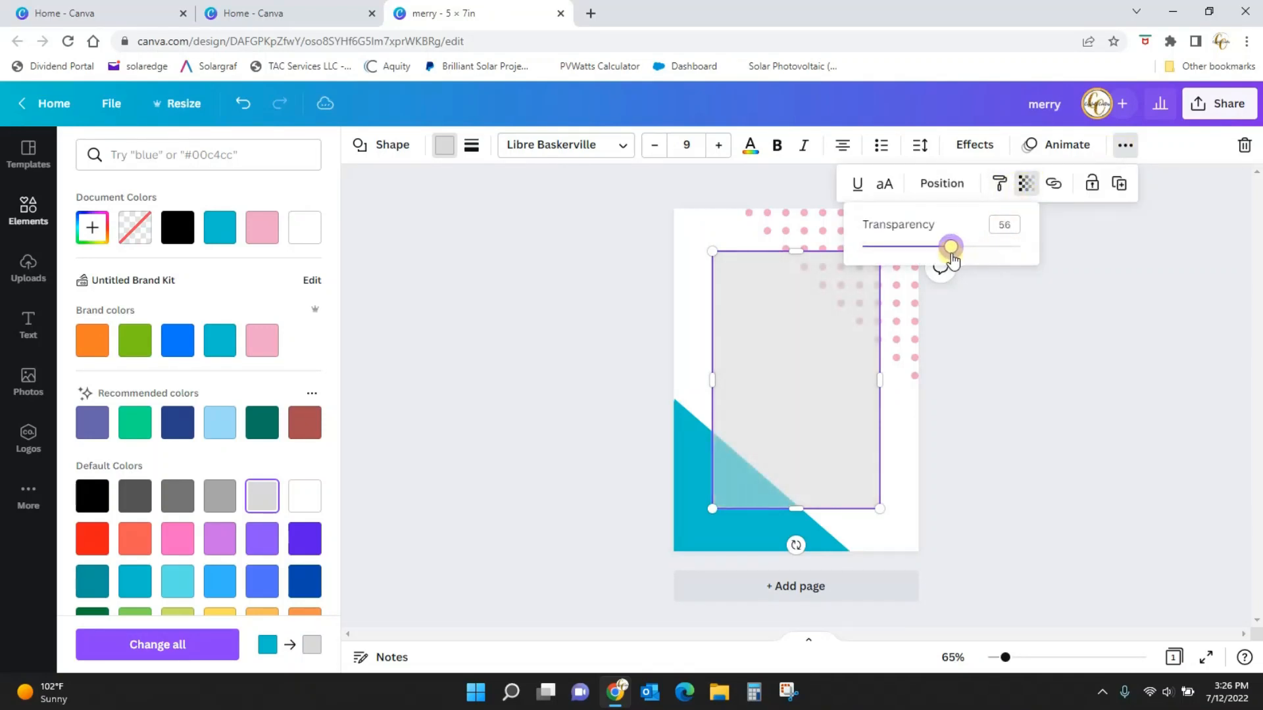
click(1032, 377)
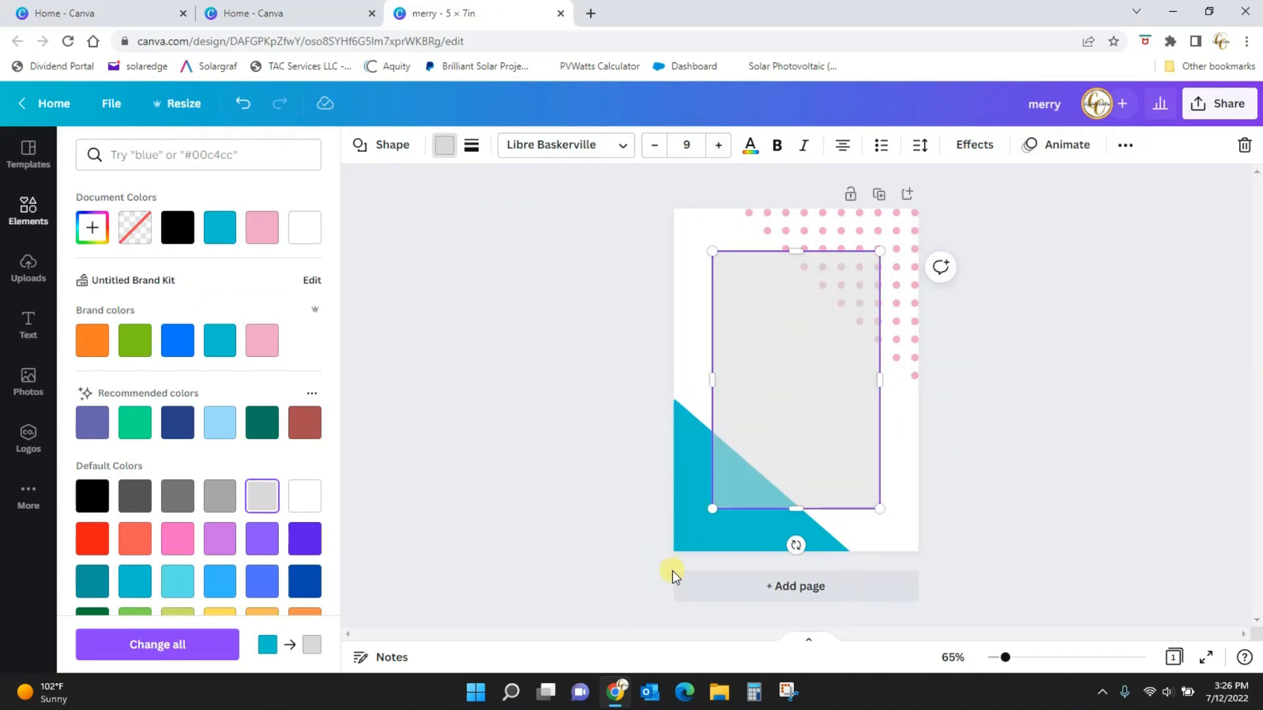
Step: Enlarge the gray rectangle to about three quarters of the card's width and recenter it on the card
drag(711, 509, 684, 534)
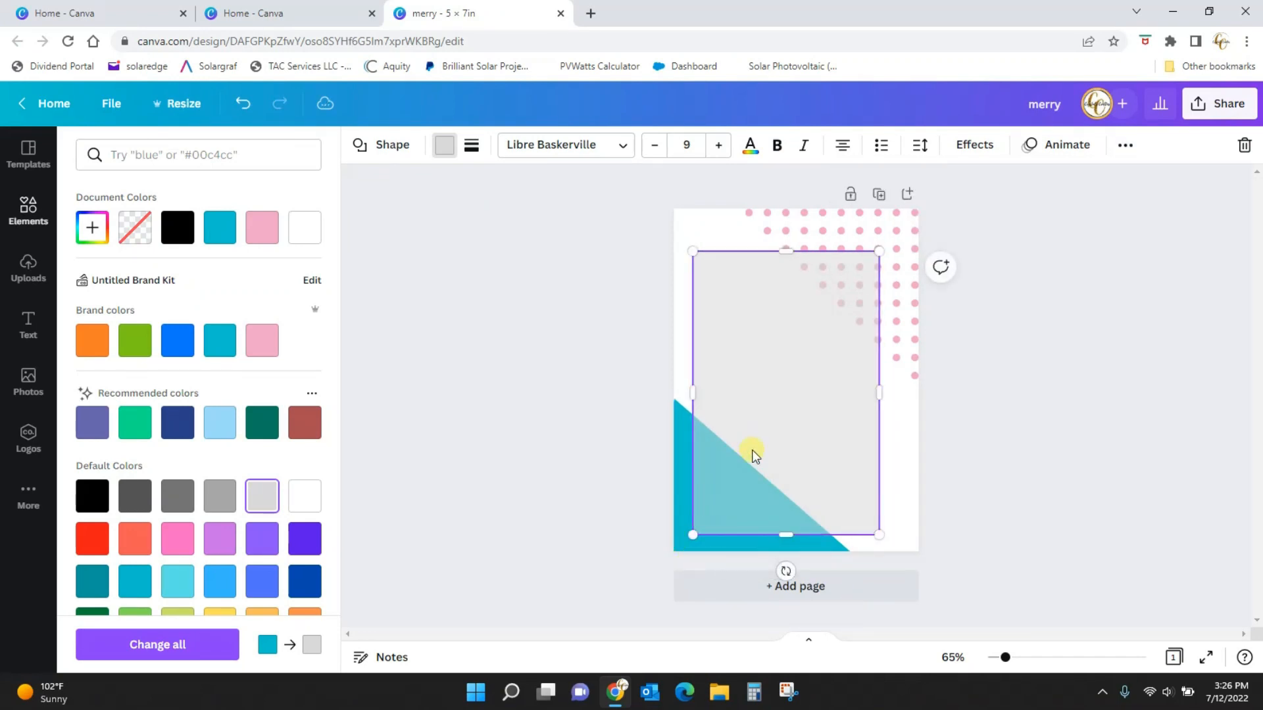
drag(769, 432, 779, 415)
click(1071, 511)
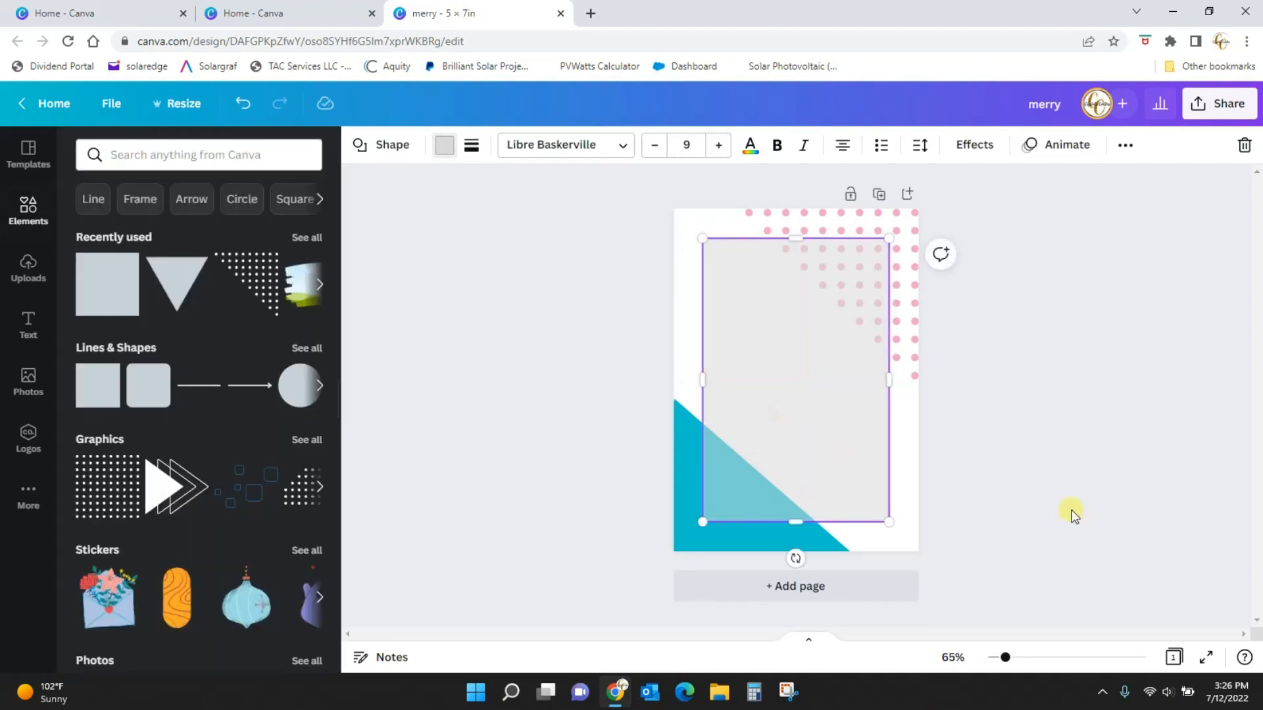
click(1071, 511)
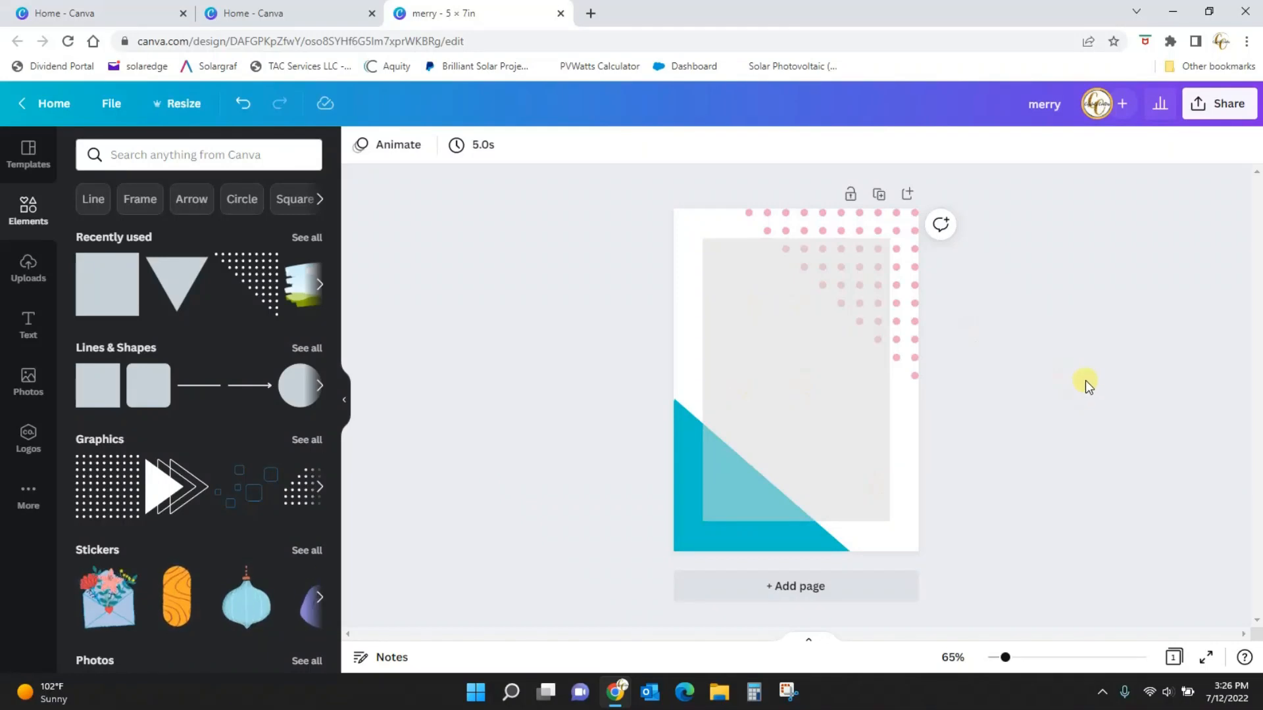
Step: Add a text box over the gray rectangle reading "My own text here"
click(801, 430)
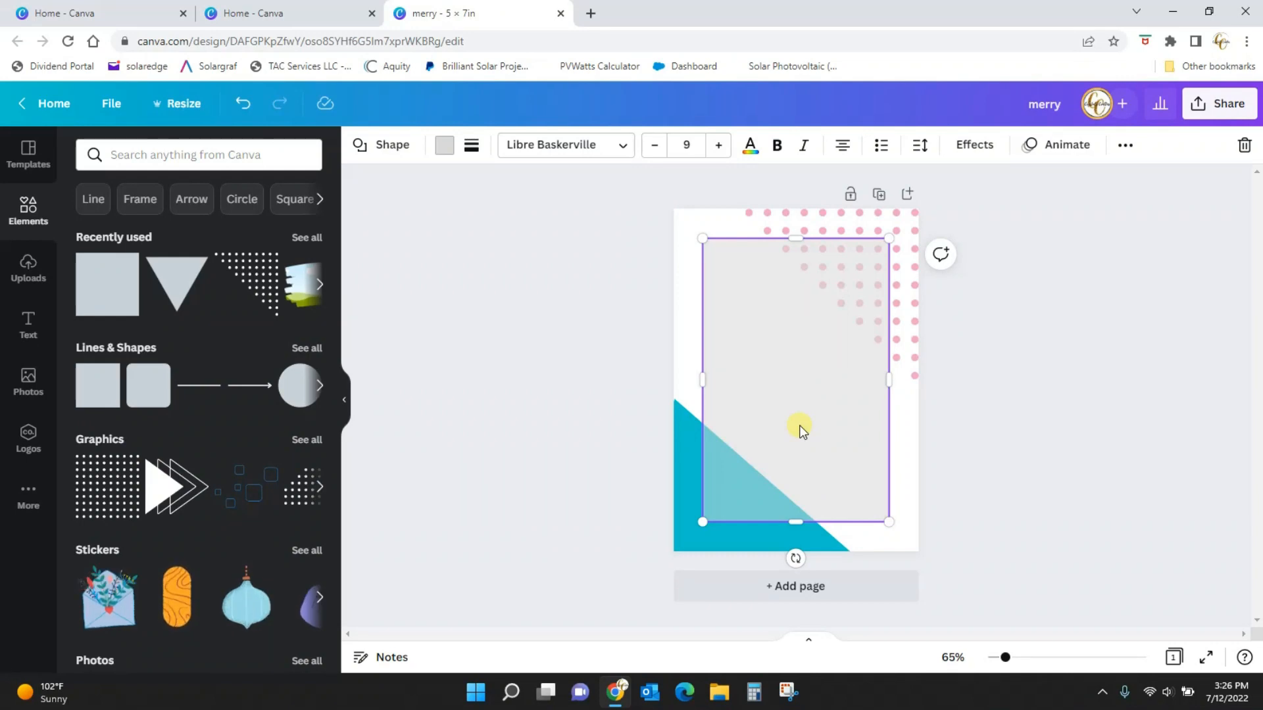
click(27, 324)
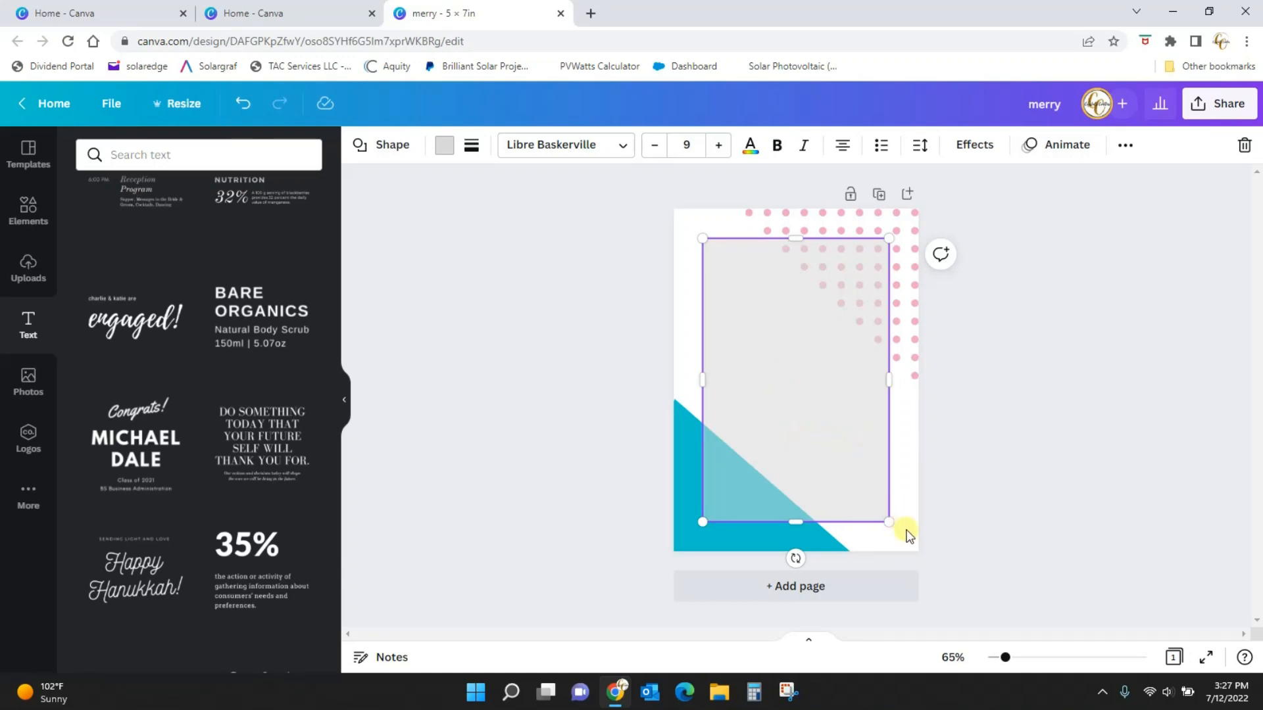
key(t)
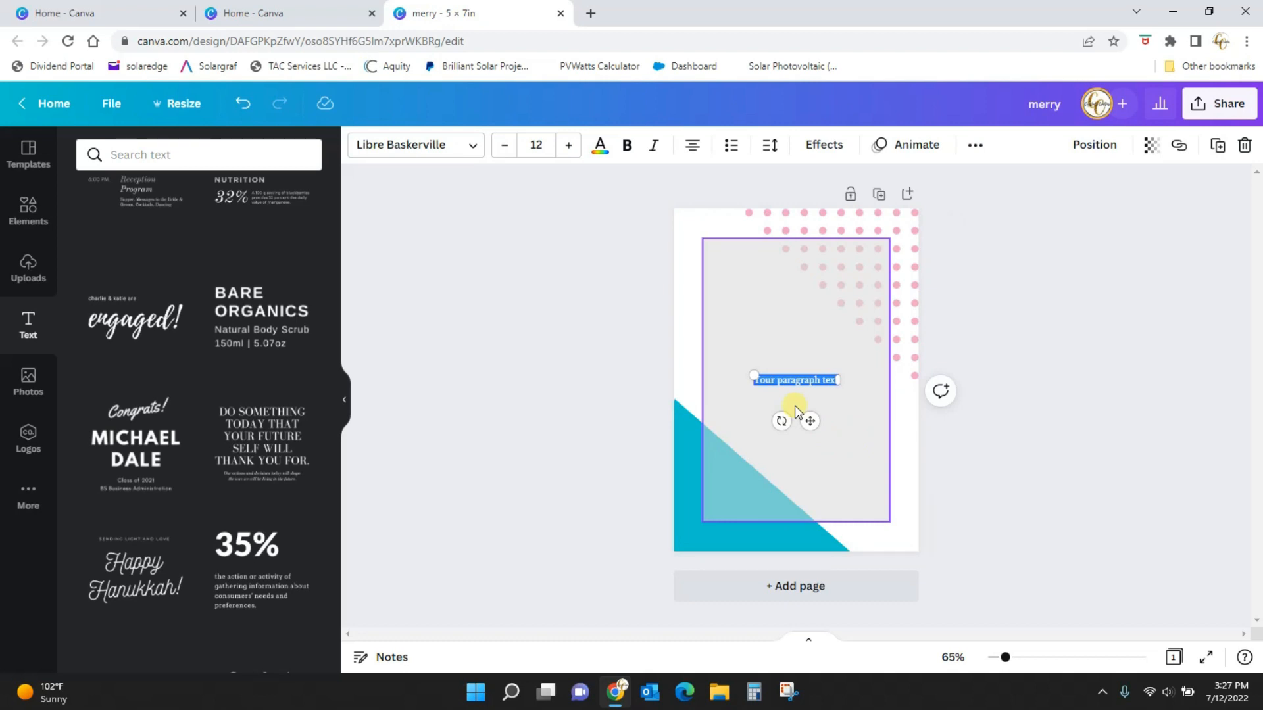
text(My own text here)
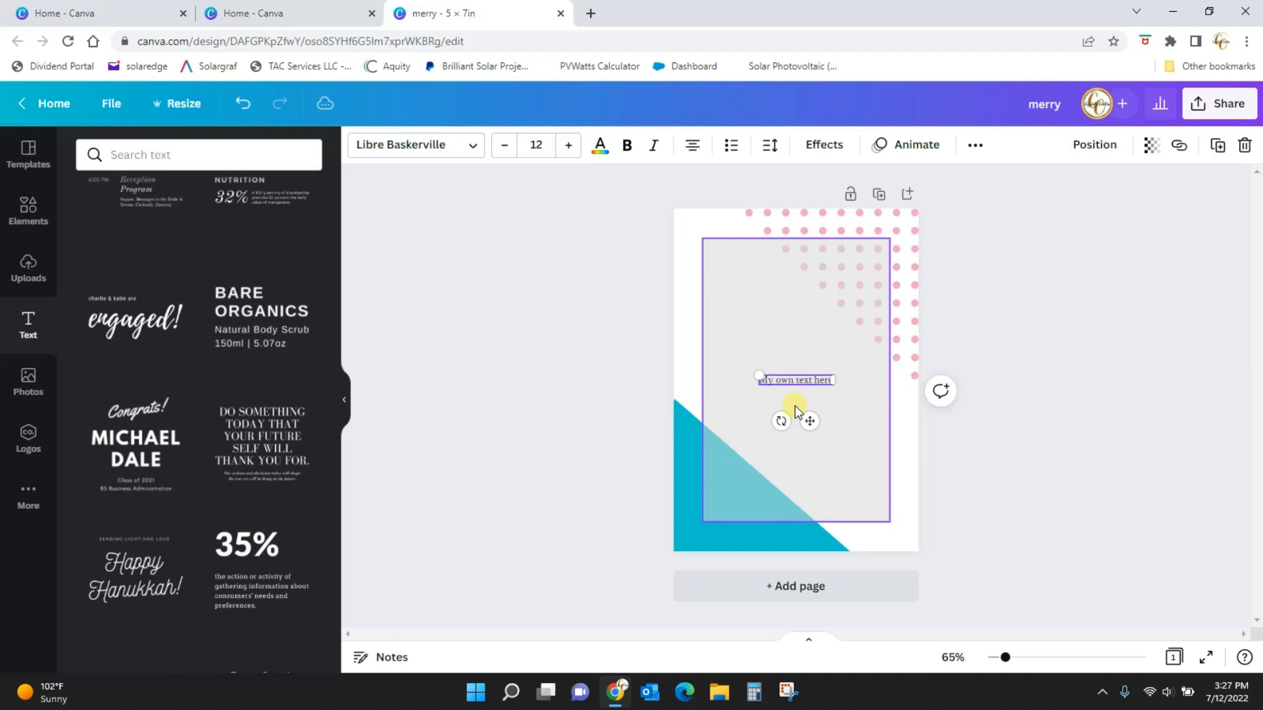
Step: Set the text's font size to 96 and move it up so it is centered across the card's width
drag(759, 375, 729, 349)
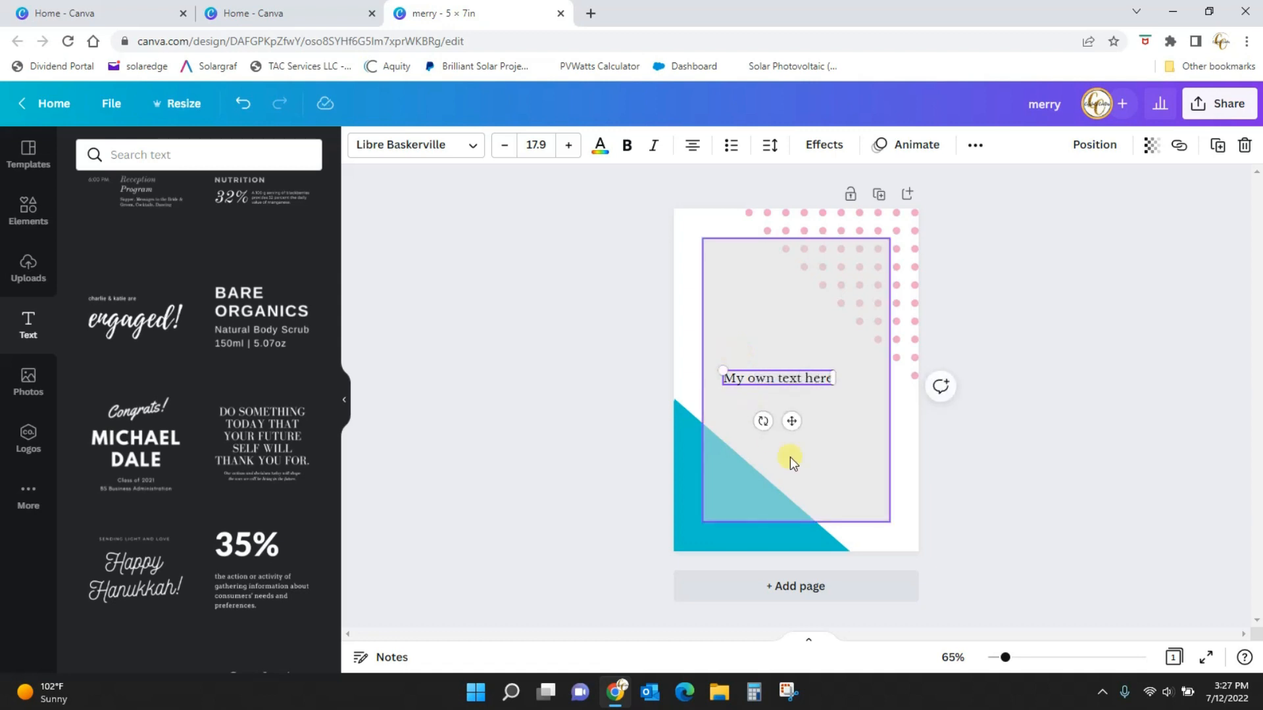
click(547, 148)
scroll(544, 315, down, 5)
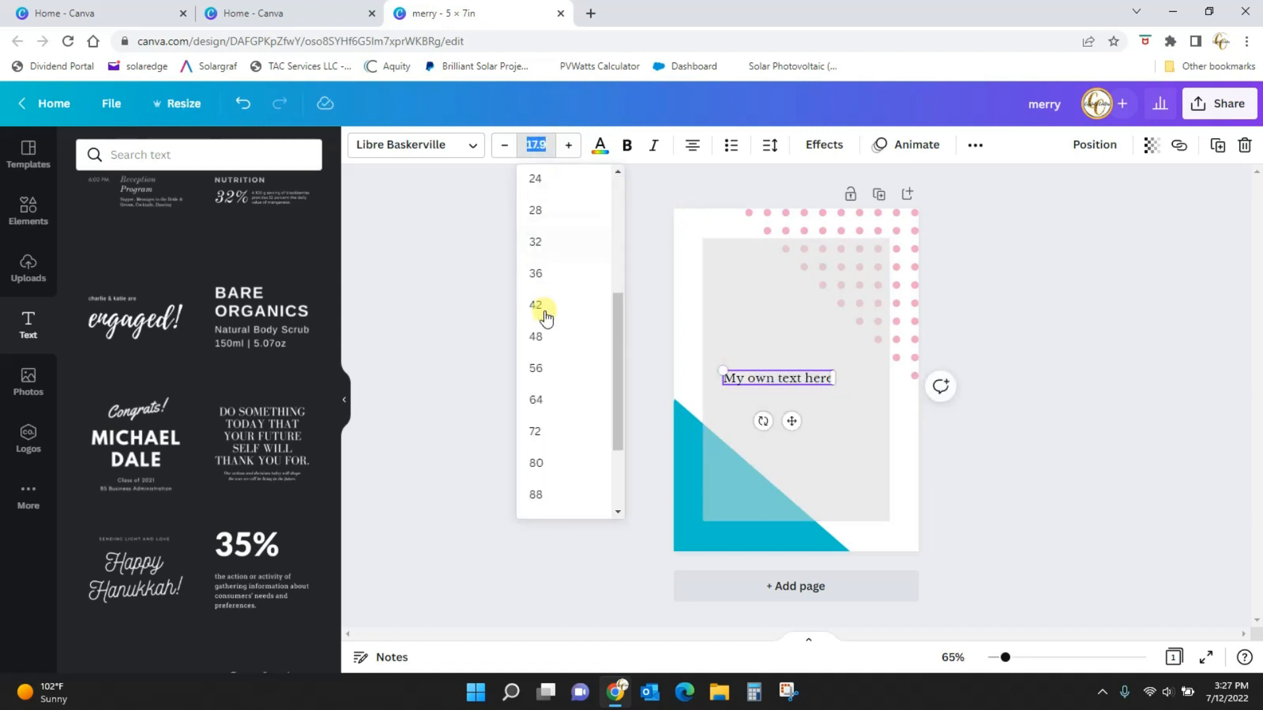
click(536, 480)
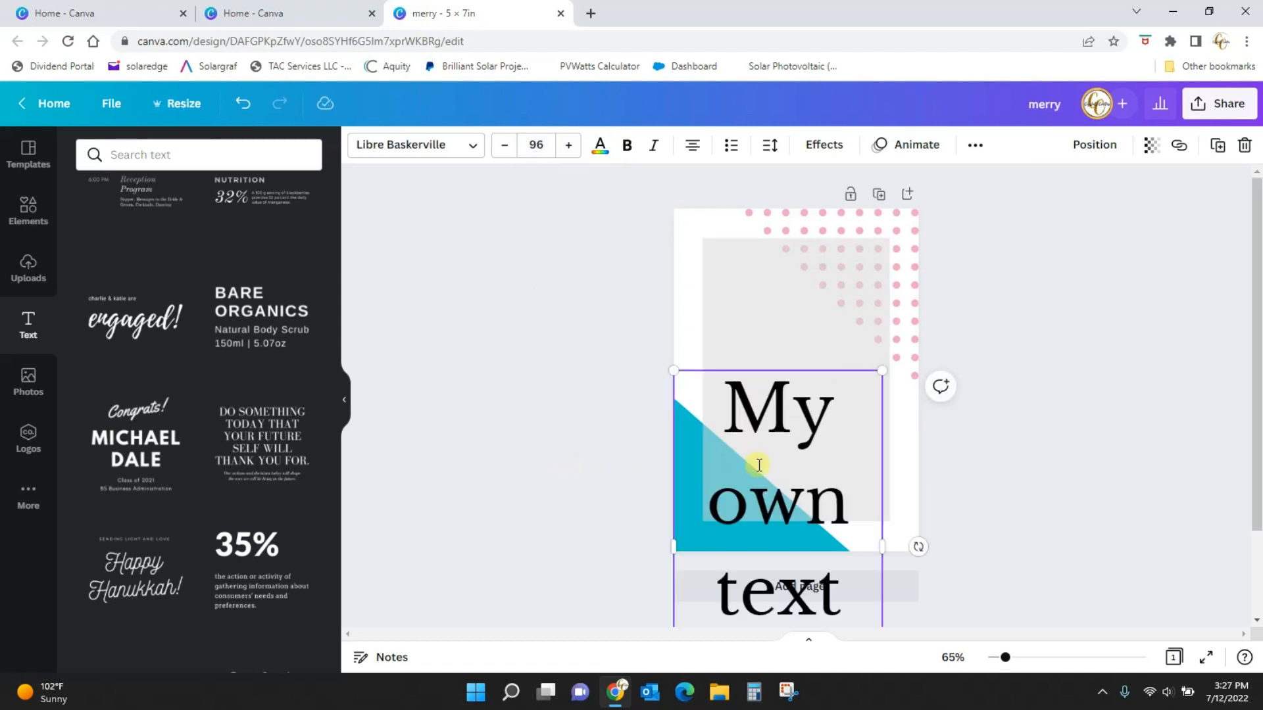
key(Escape)
drag(759, 436, 794, 250)
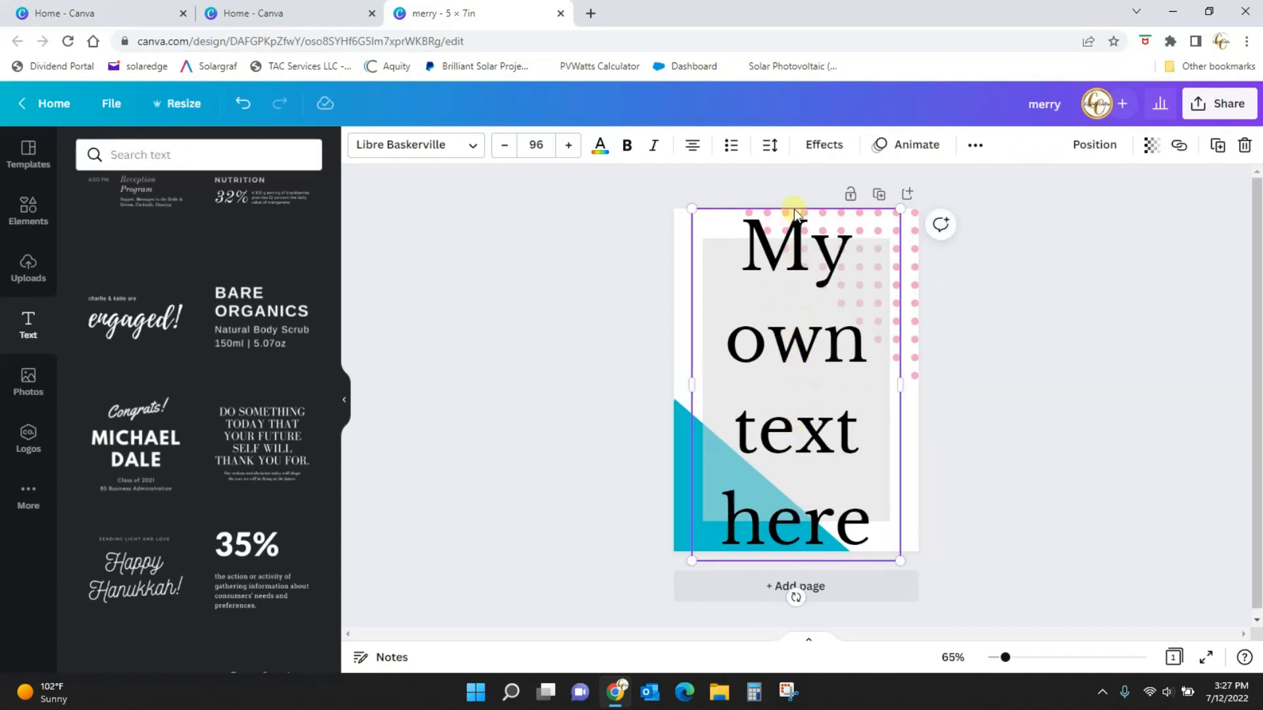
Step: Reduce the text's line spacing to 1.02 and center the text box vertically over the gray rectangle
click(771, 151)
drag(866, 259, 830, 263)
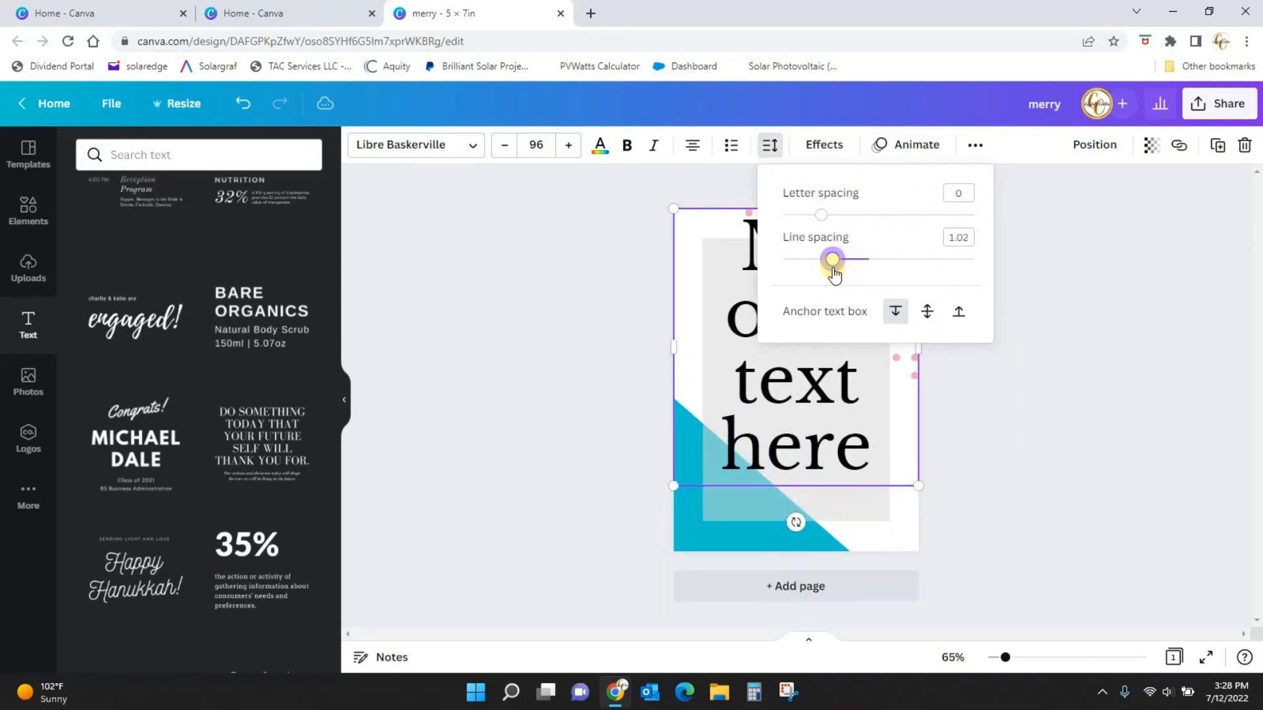
click(1081, 316)
drag(806, 318, 805, 346)
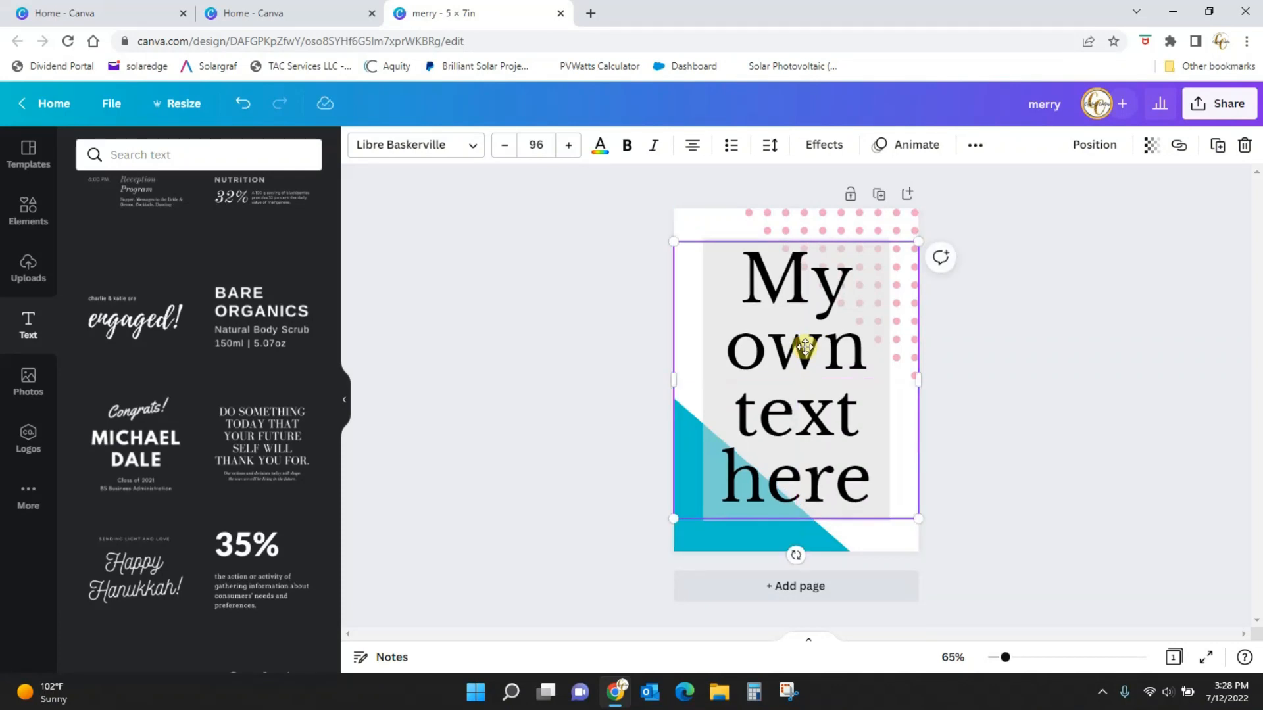
Step: Cycle through the text alignments to left-aligned and line the text up with the gray rectangle's left edge
click(693, 147)
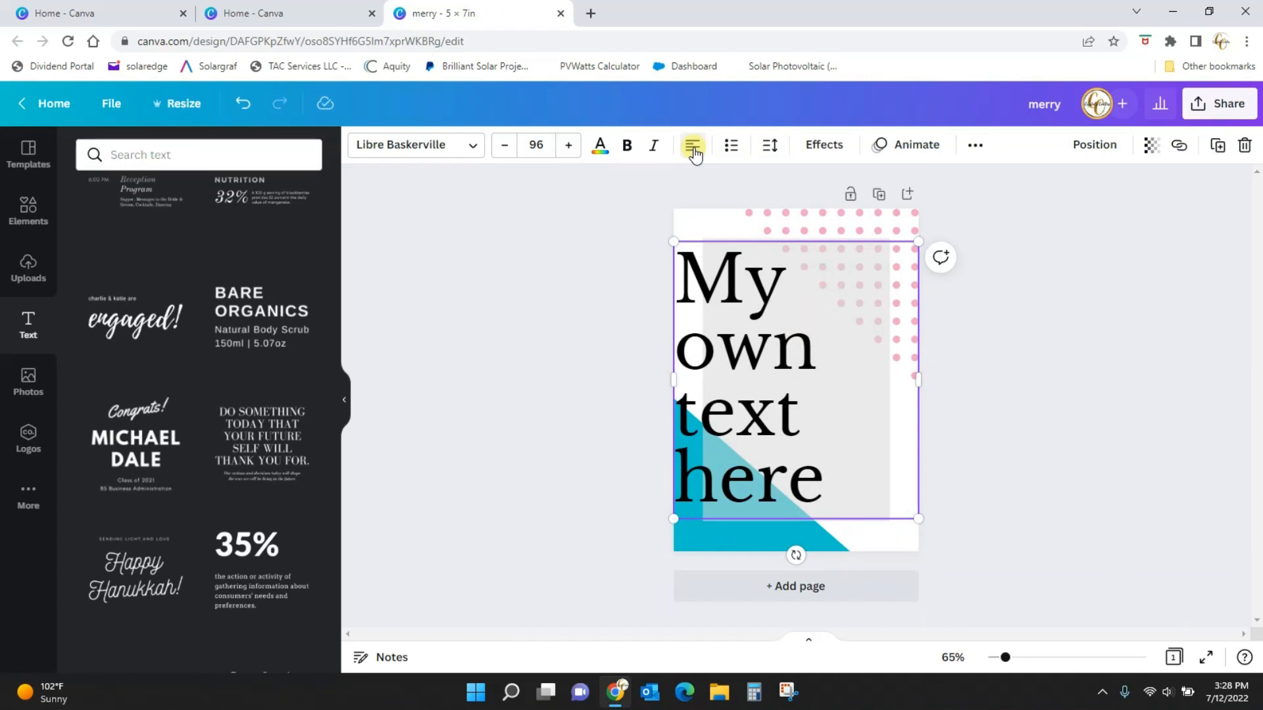
click(693, 147)
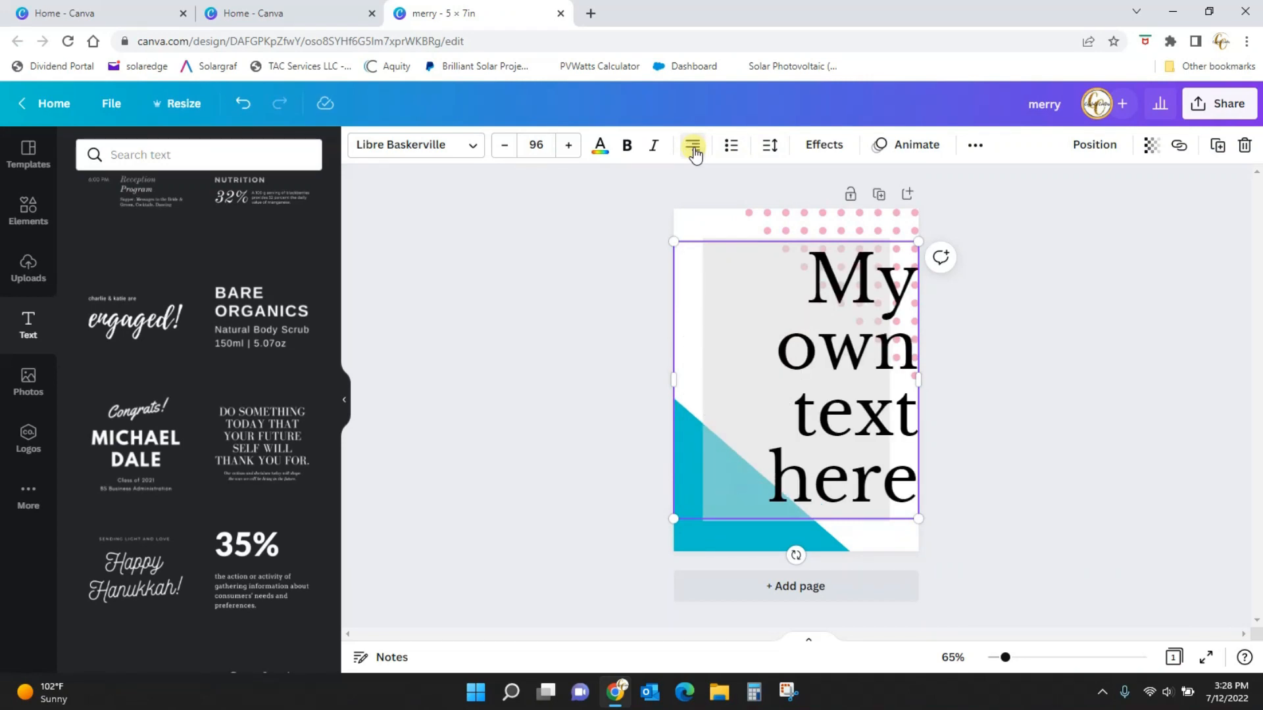
click(693, 147)
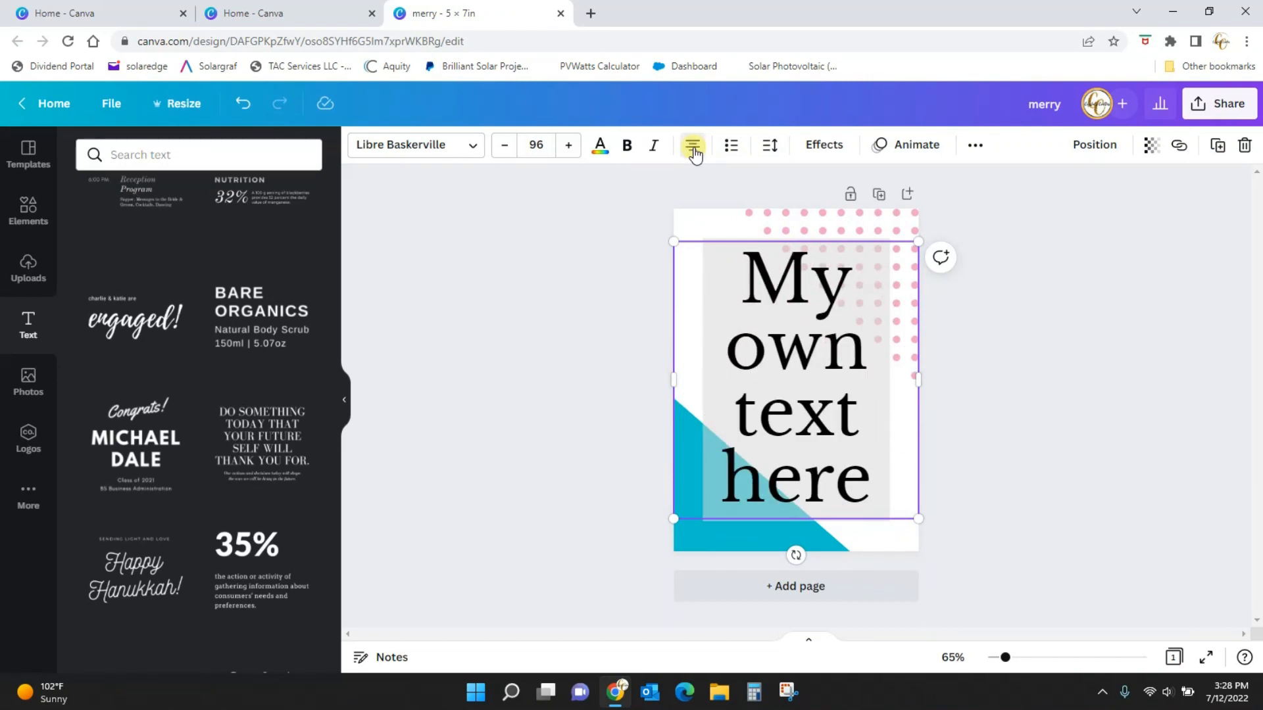
click(693, 148)
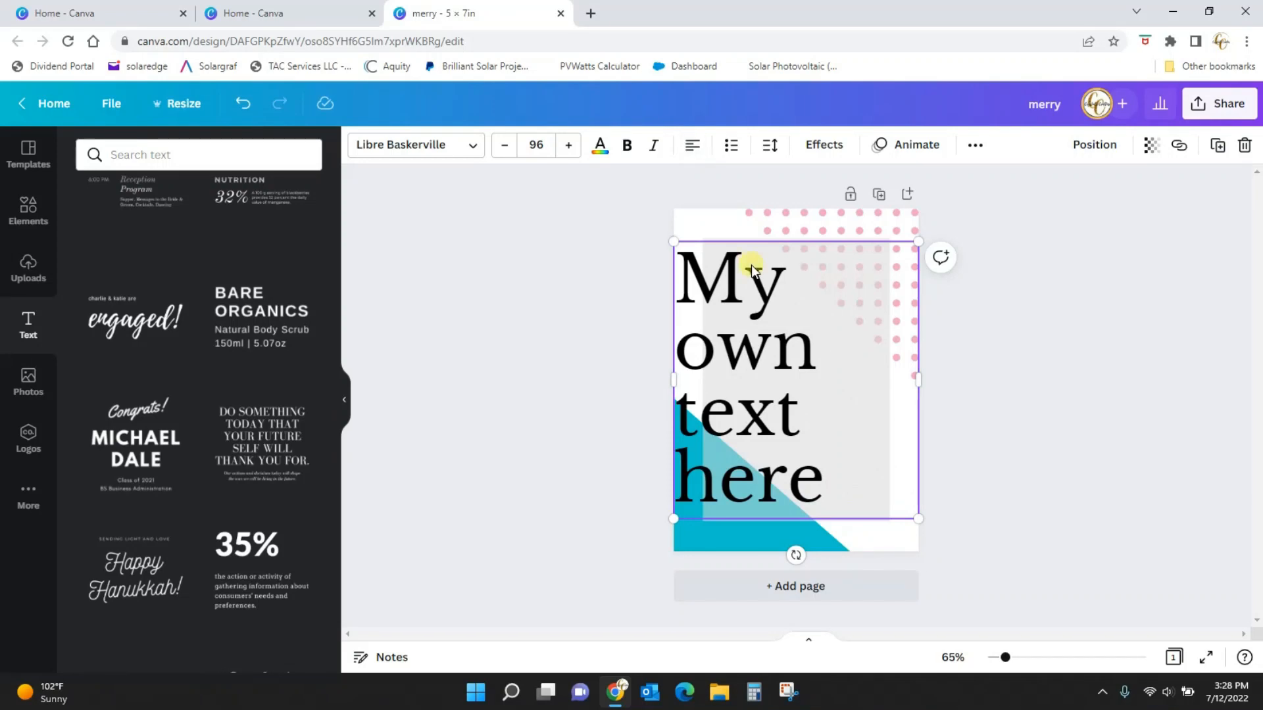
drag(734, 352, 756, 349)
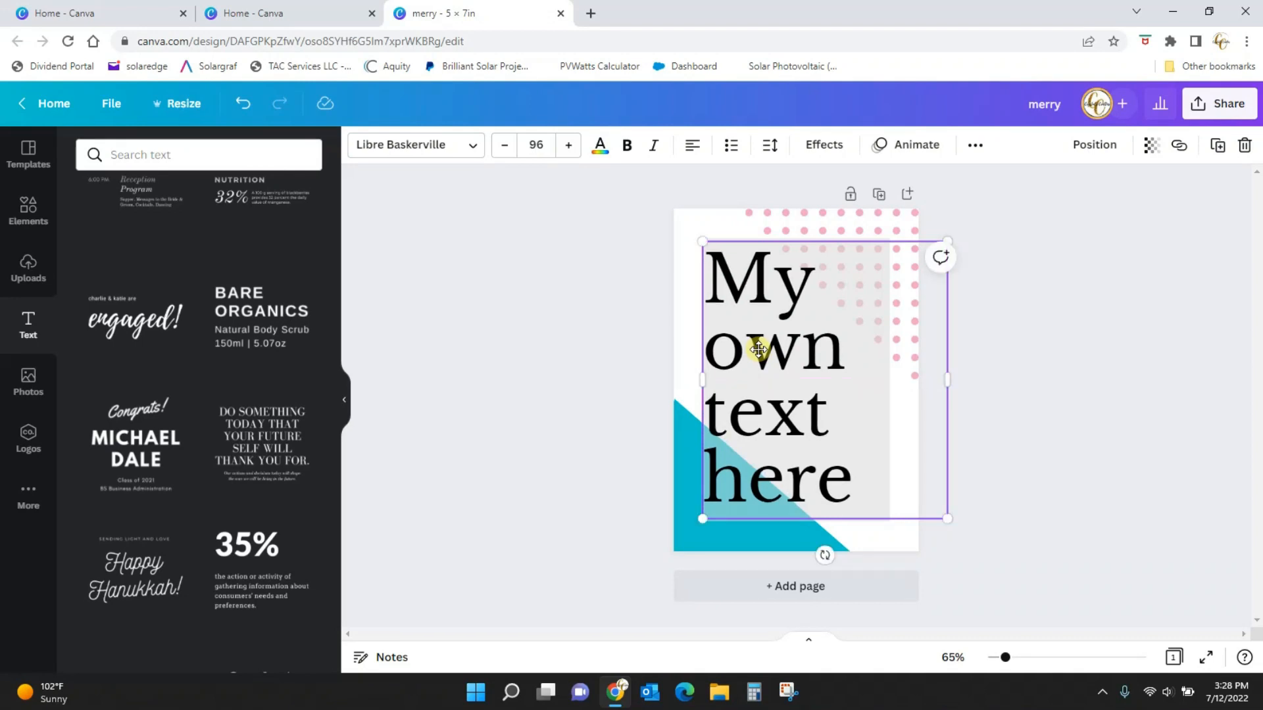
Step: Cycle the text box through the list styles and return it to plain text without bullets
click(732, 146)
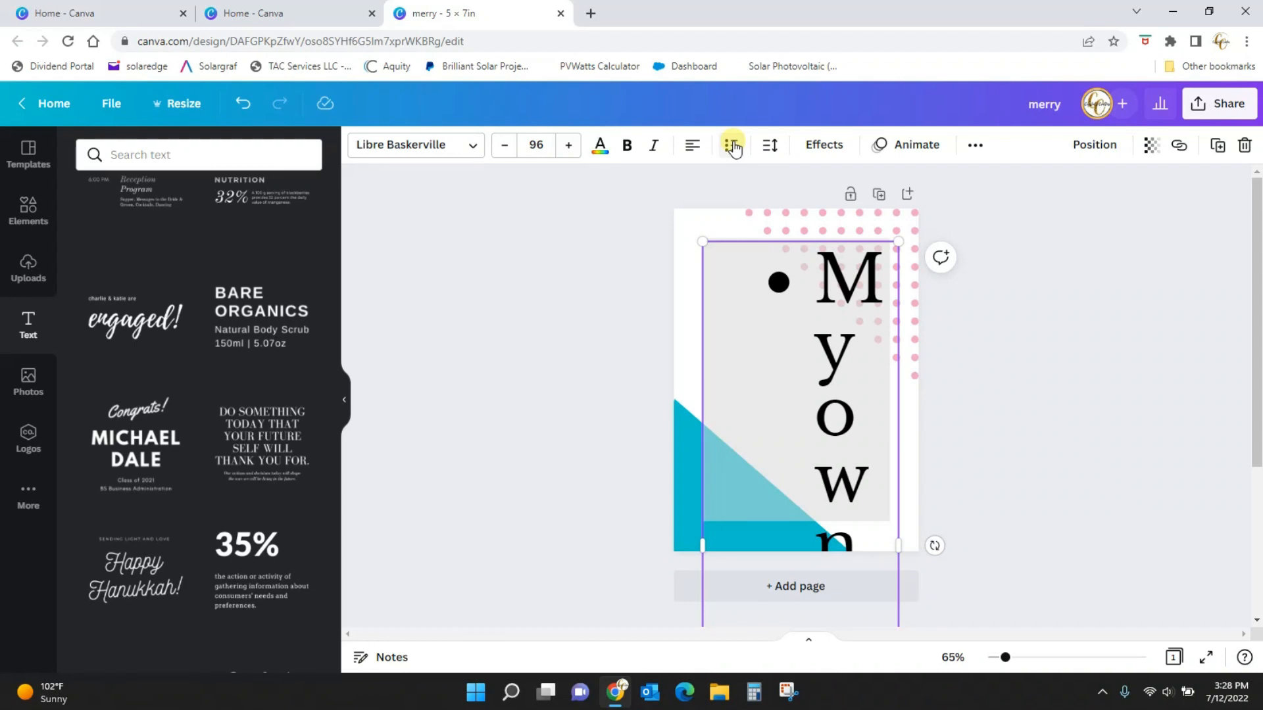
click(732, 146)
click(732, 147)
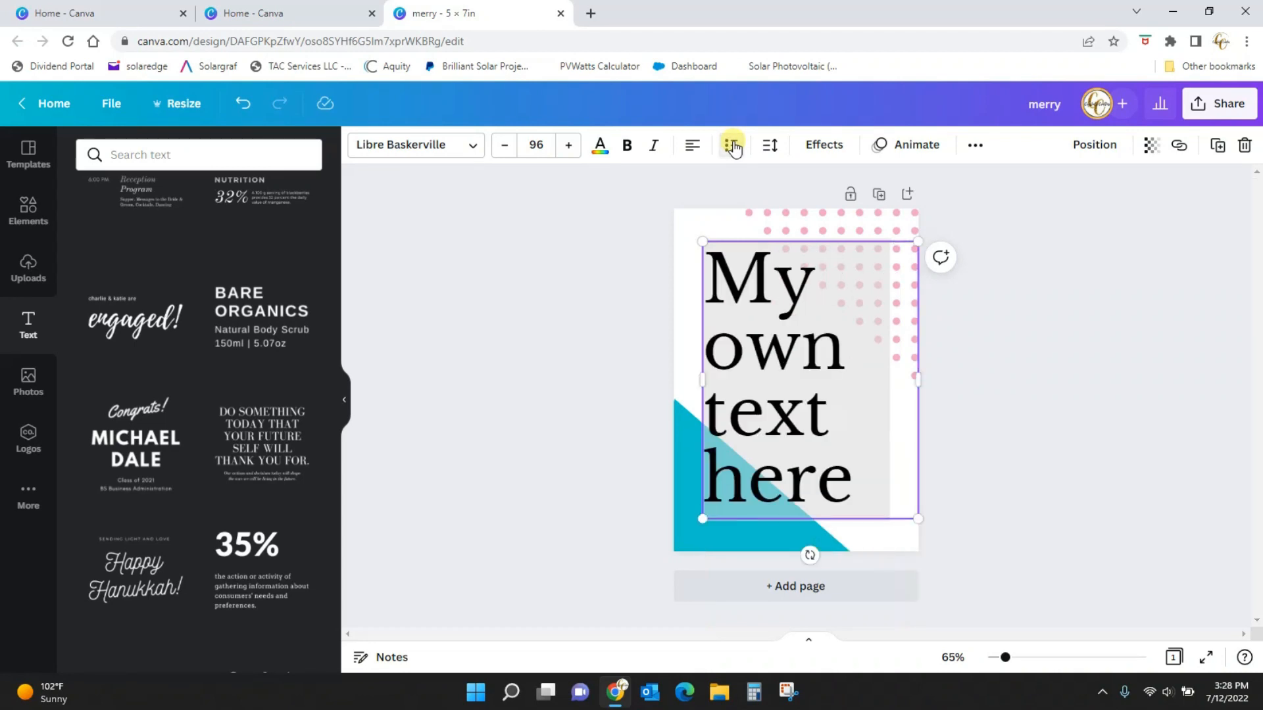
Step: Try uppercase and underline formatting on the text, and switch both off again
click(975, 145)
click(893, 185)
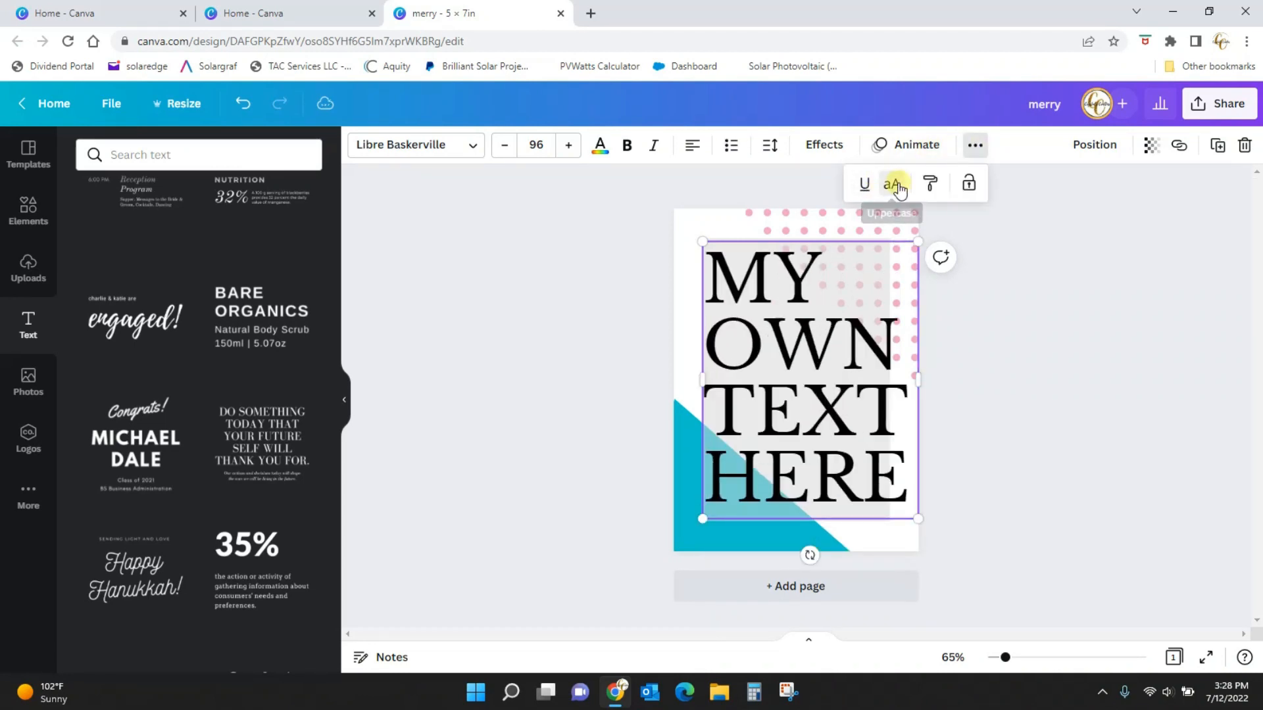
click(894, 186)
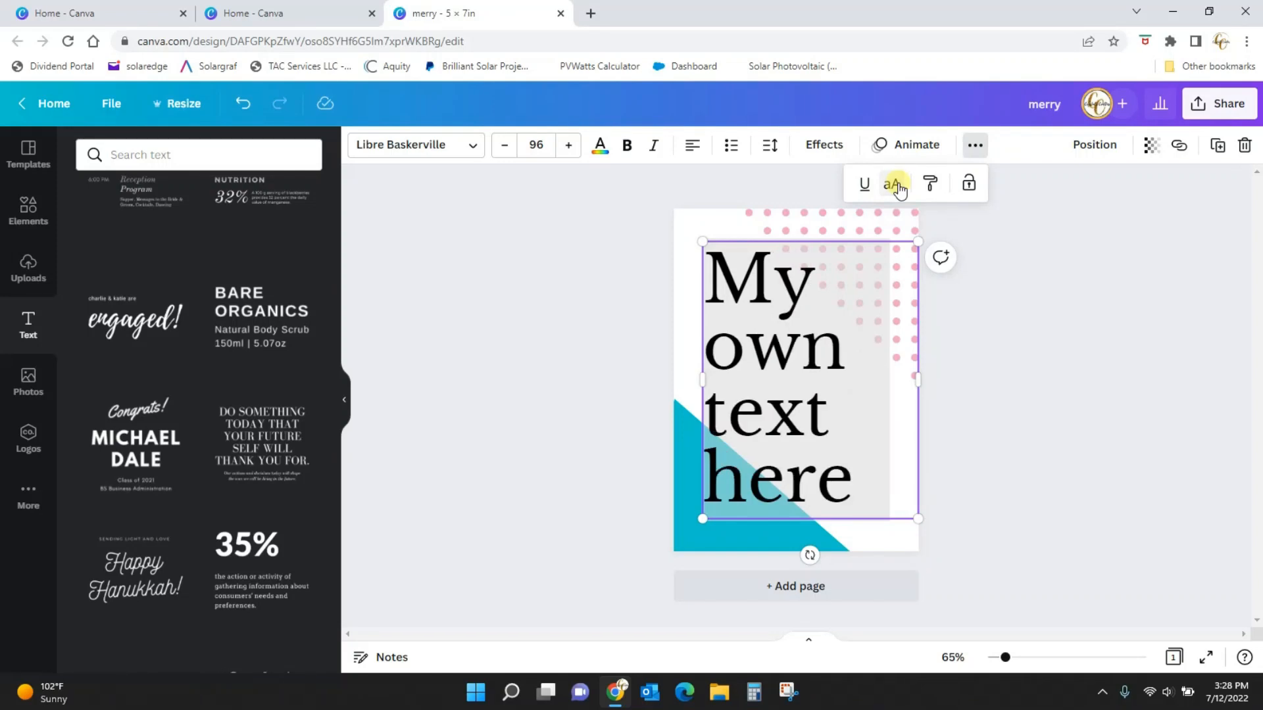
click(895, 186)
click(898, 190)
click(863, 185)
click(891, 193)
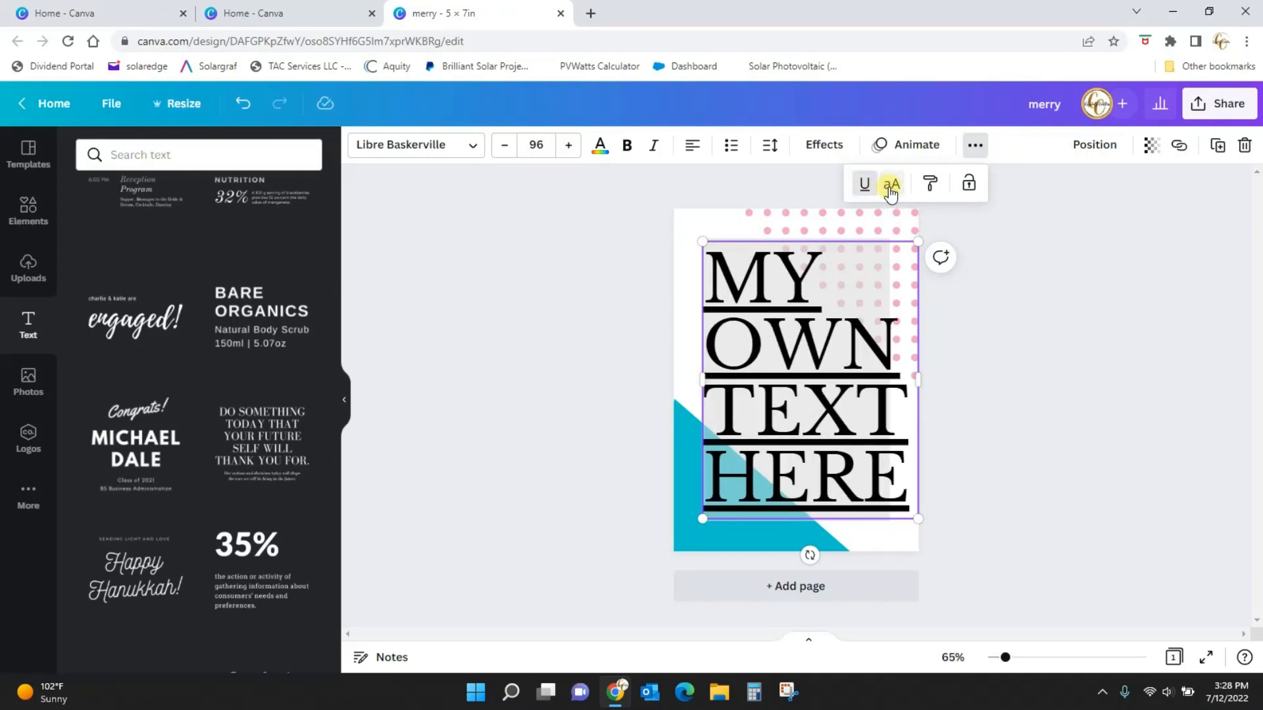
click(891, 190)
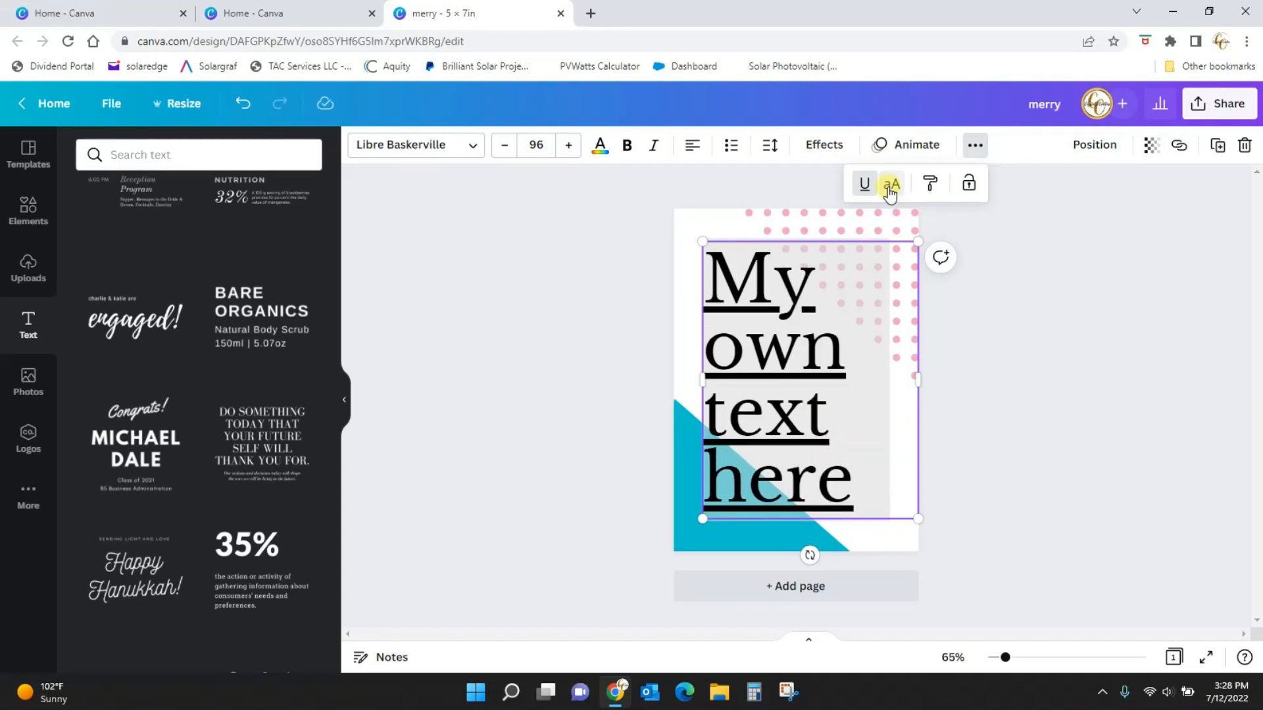
click(864, 187)
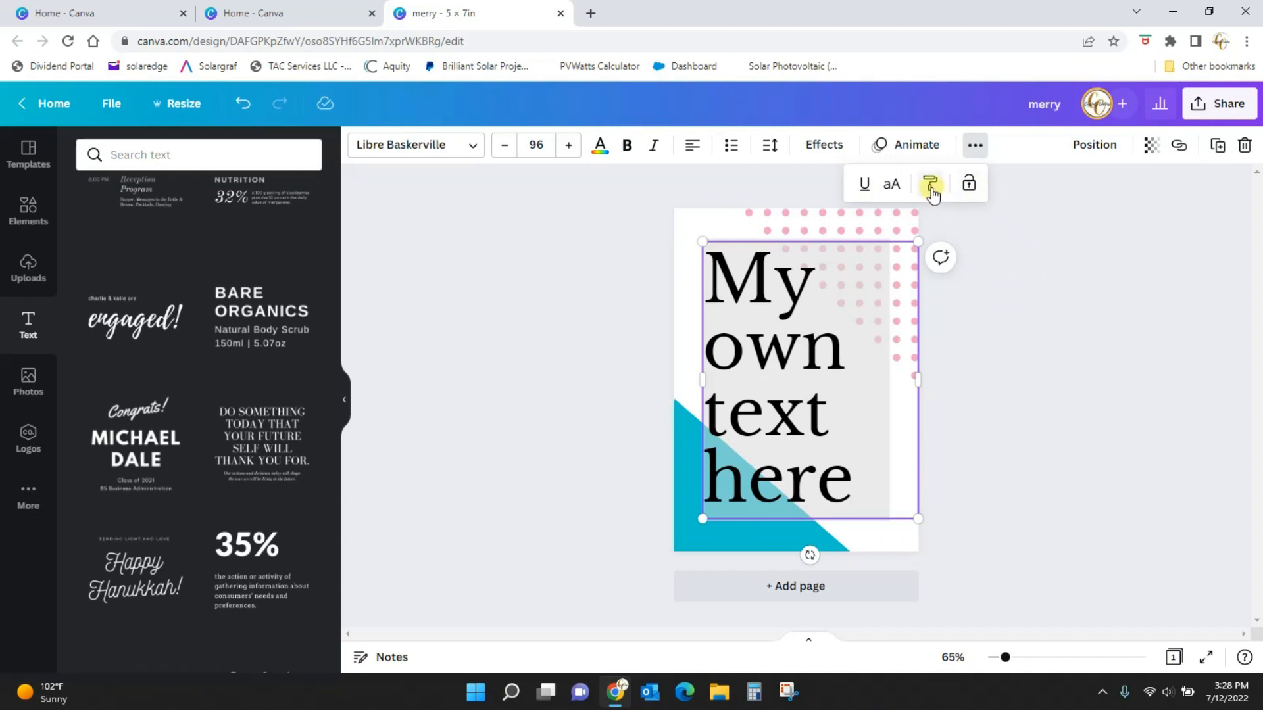
click(822, 156)
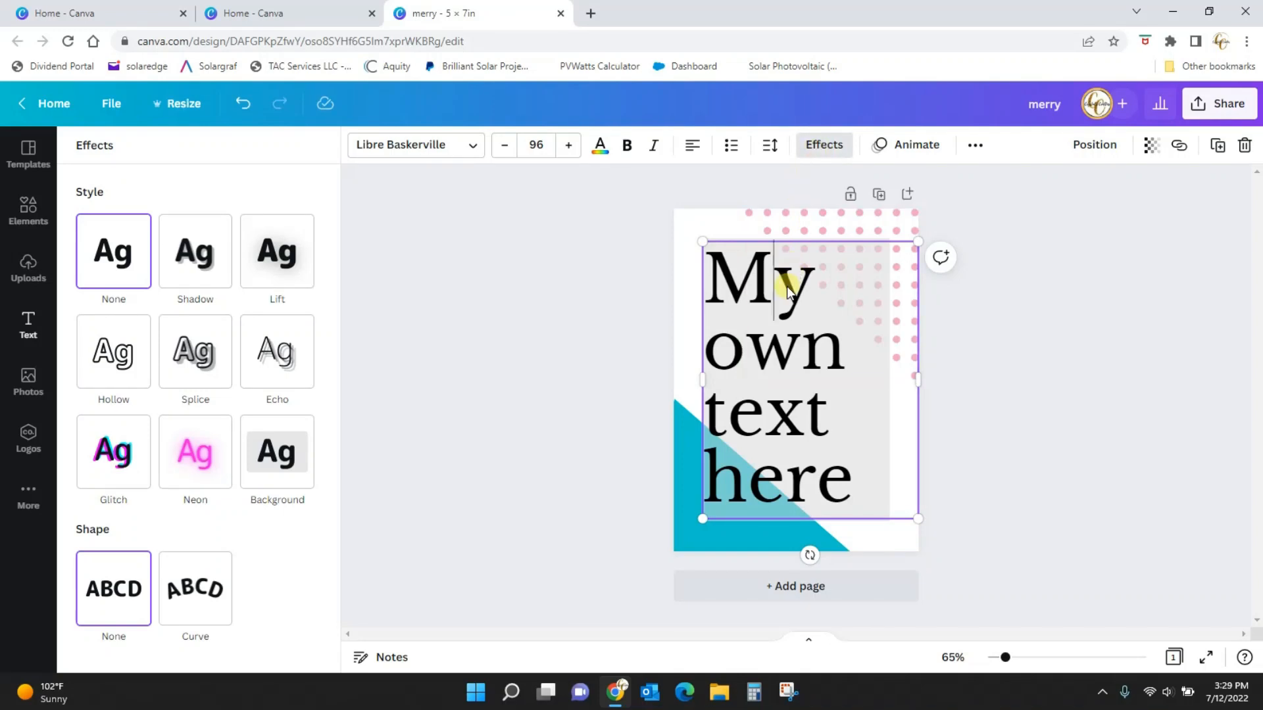
click(756, 289)
click(578, 317)
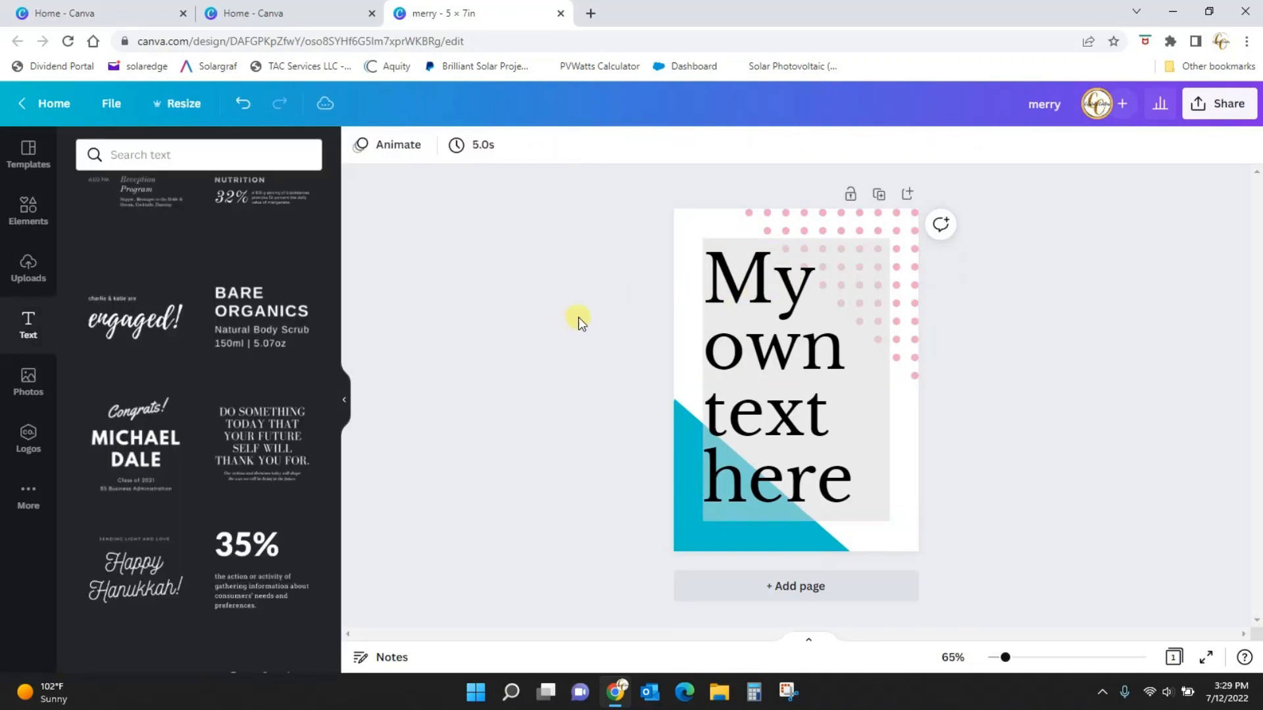
Step: Browse the list of English fonts available for the text over the gray rectangle
click(762, 293)
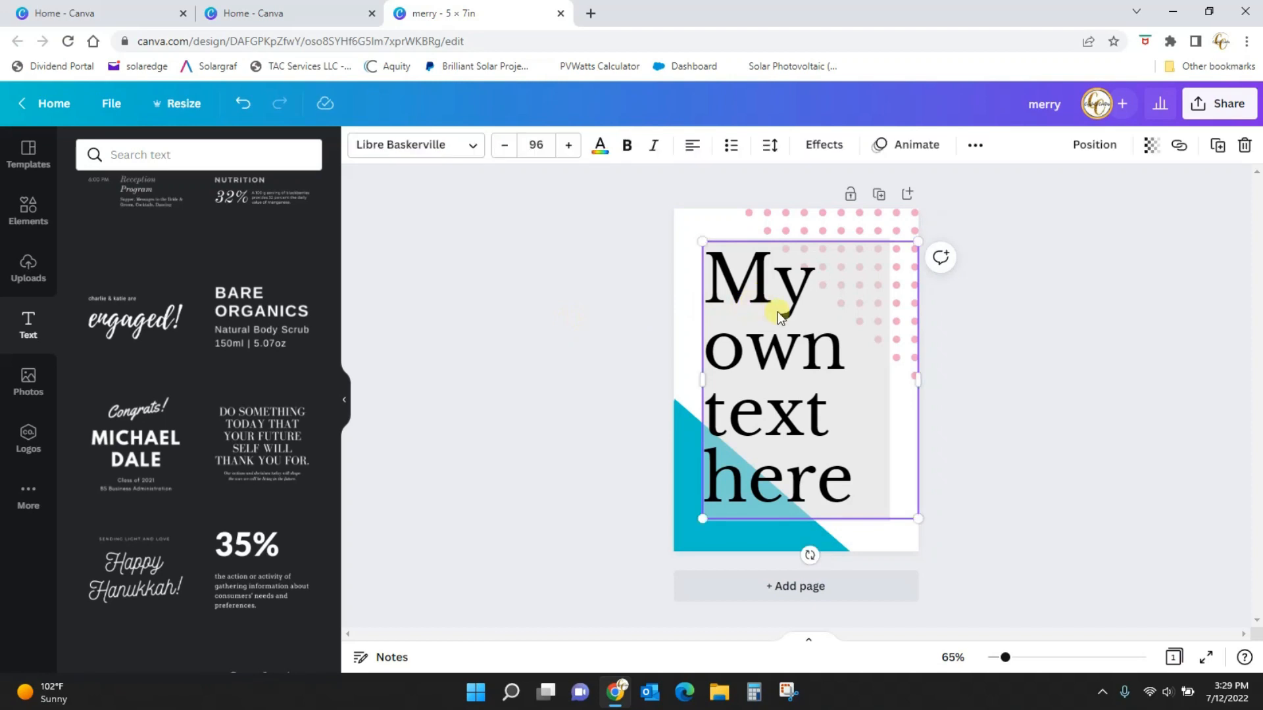
click(472, 147)
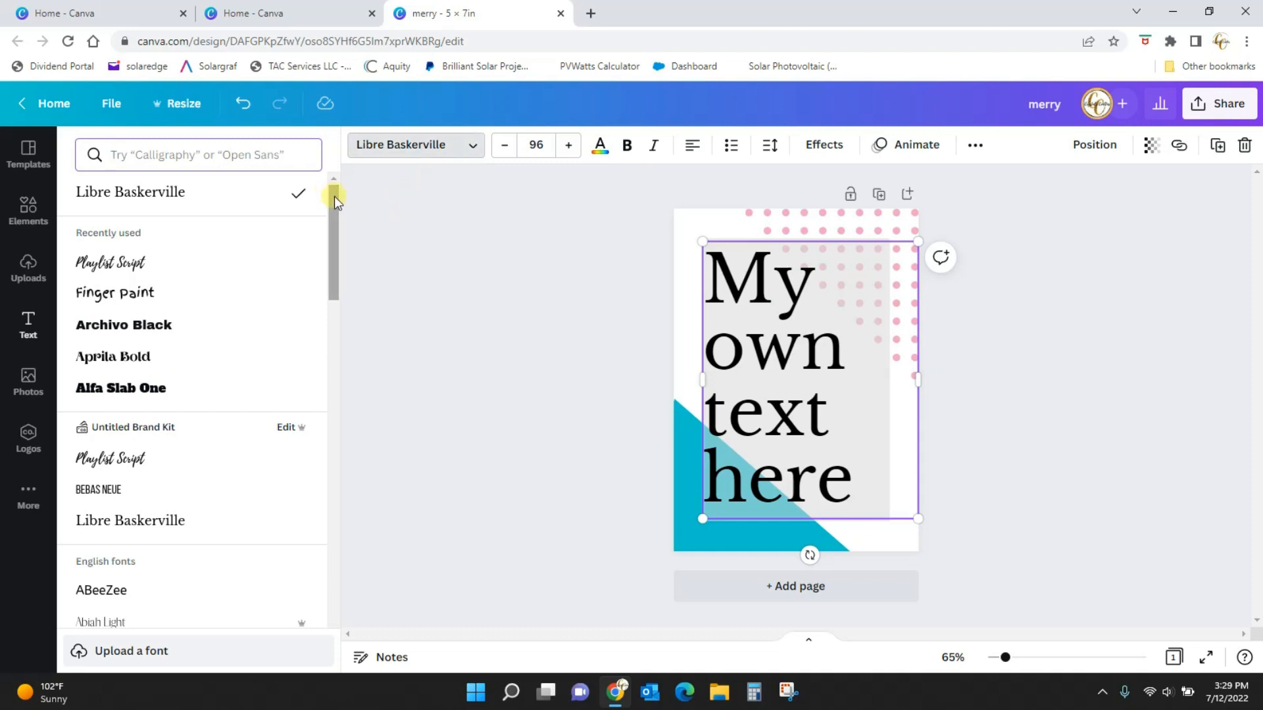
drag(334, 196, 339, 508)
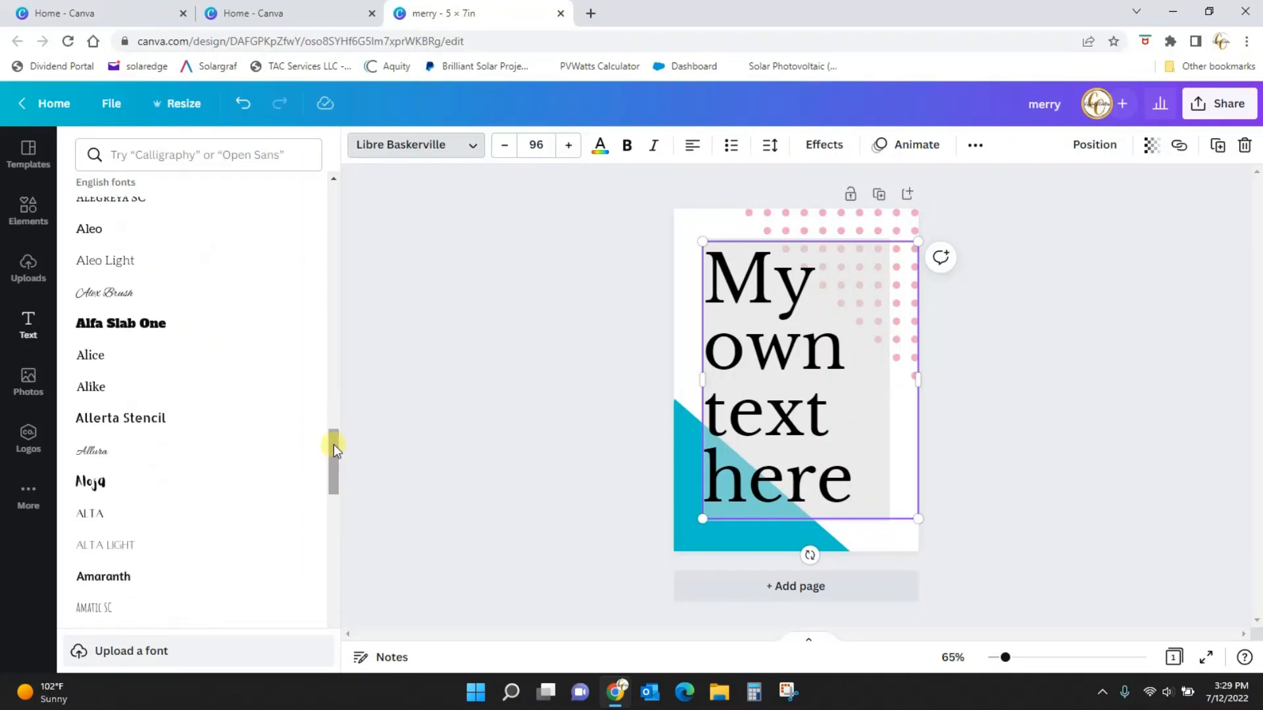
drag(333, 445, 332, 516)
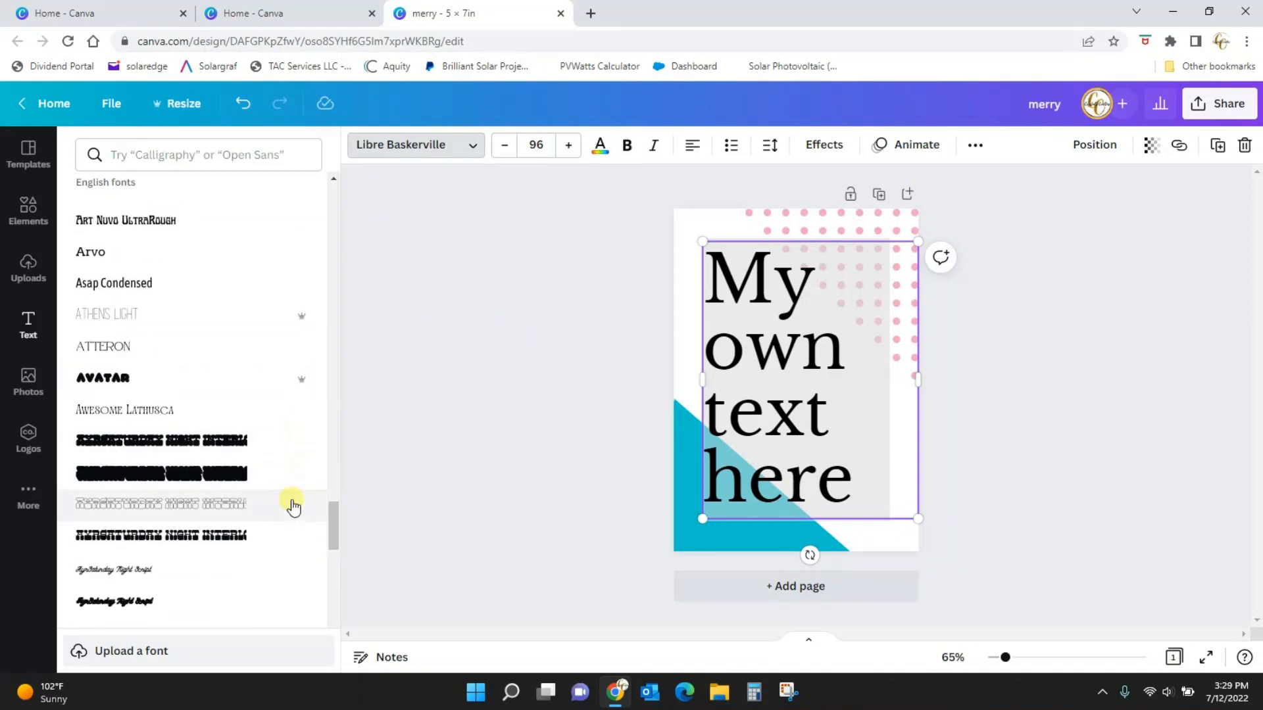
drag(334, 510, 334, 575)
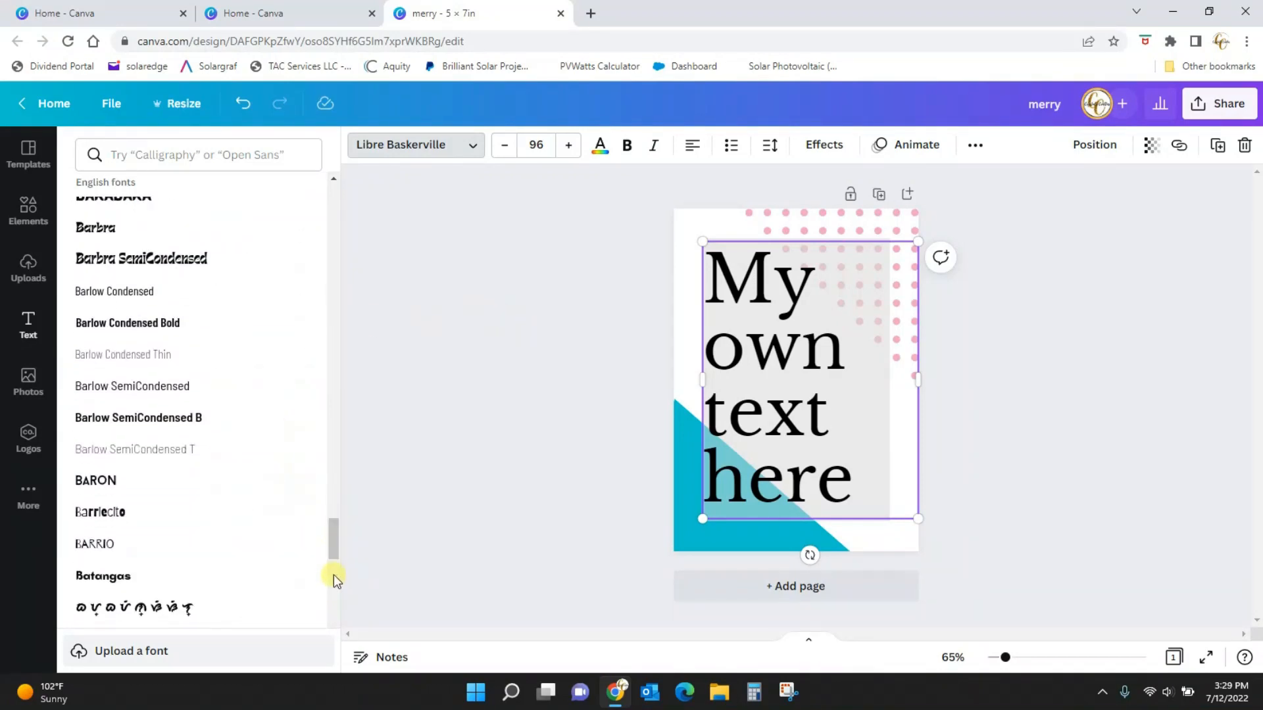
drag(334, 519, 333, 592)
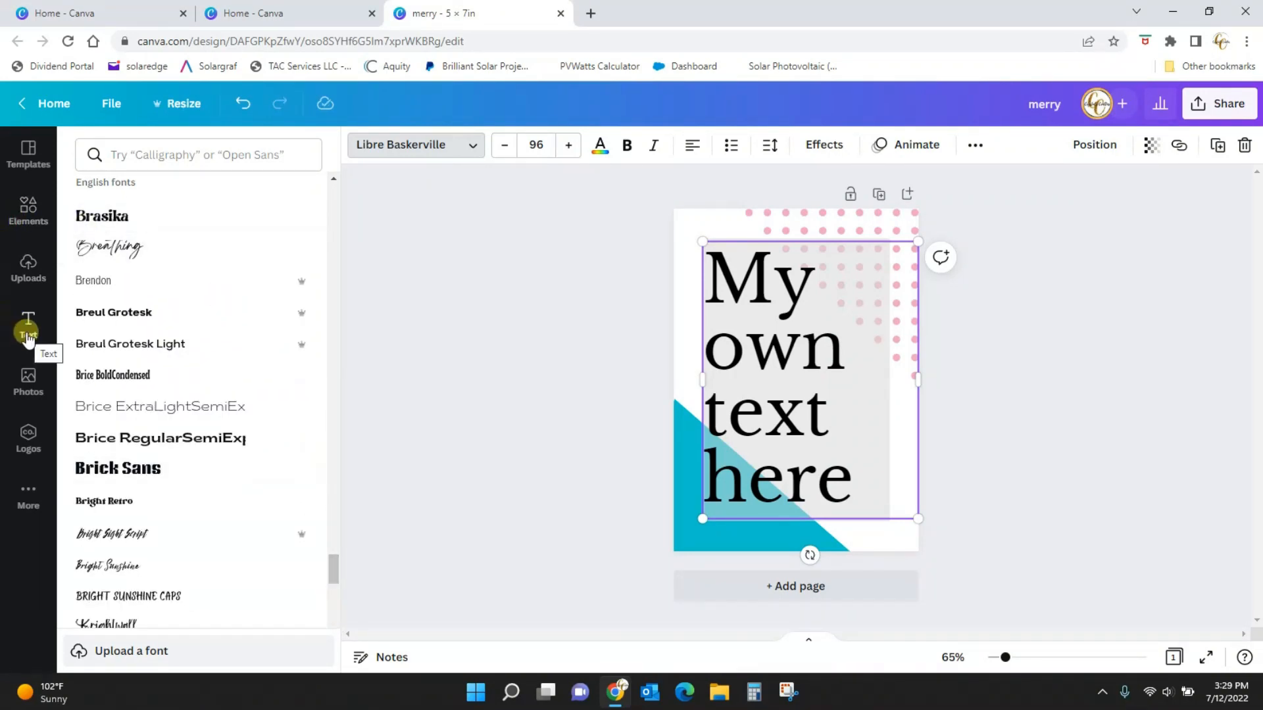
drag(334, 558, 333, 596)
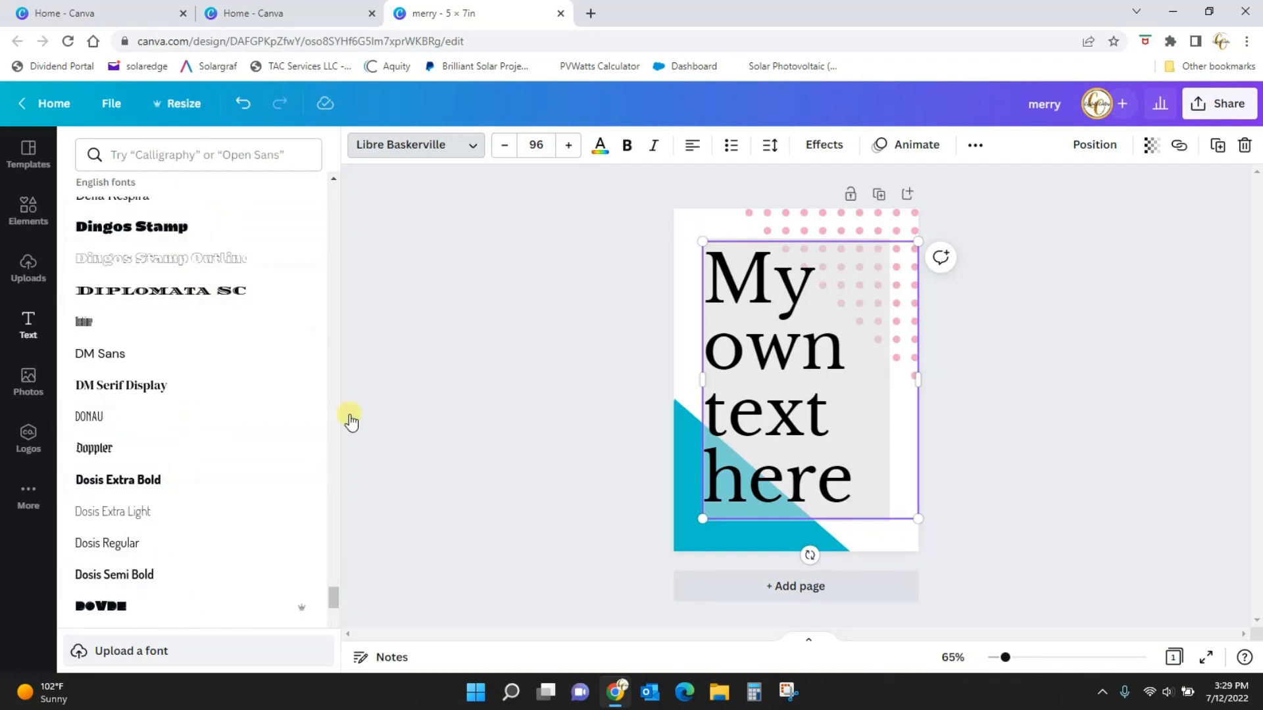
drag(334, 586, 339, 621)
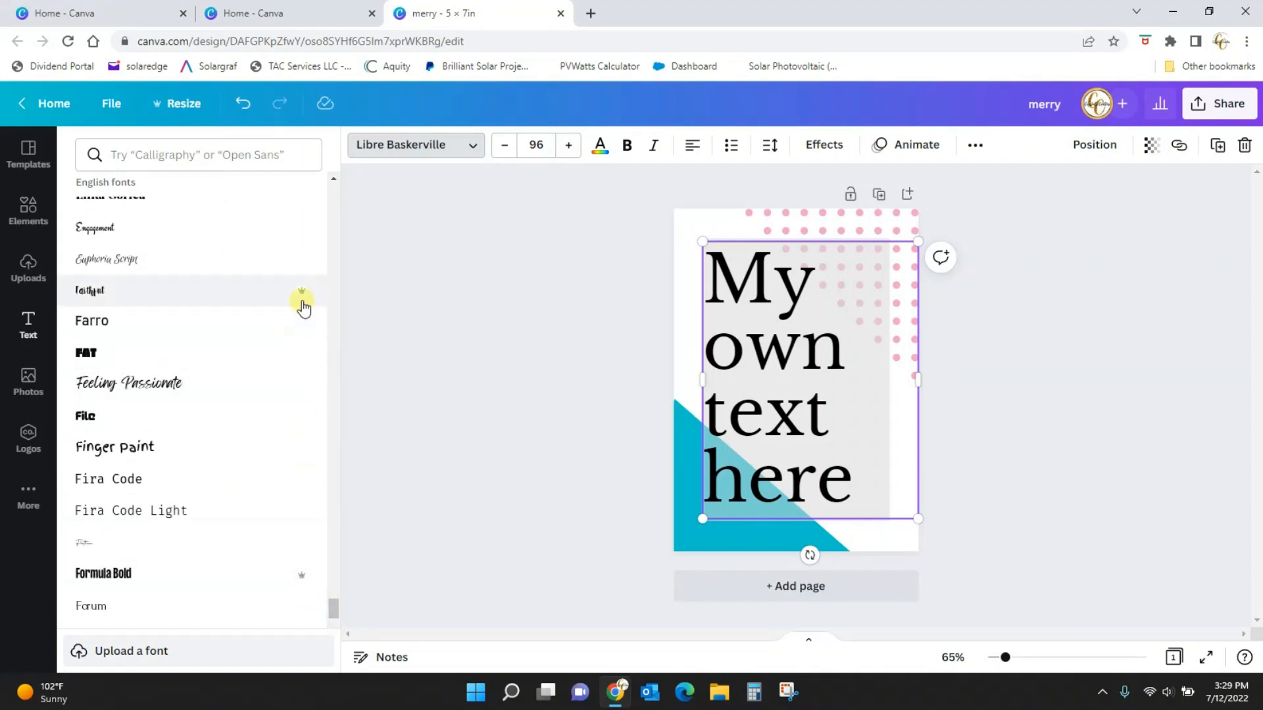
drag(337, 622, 356, 192)
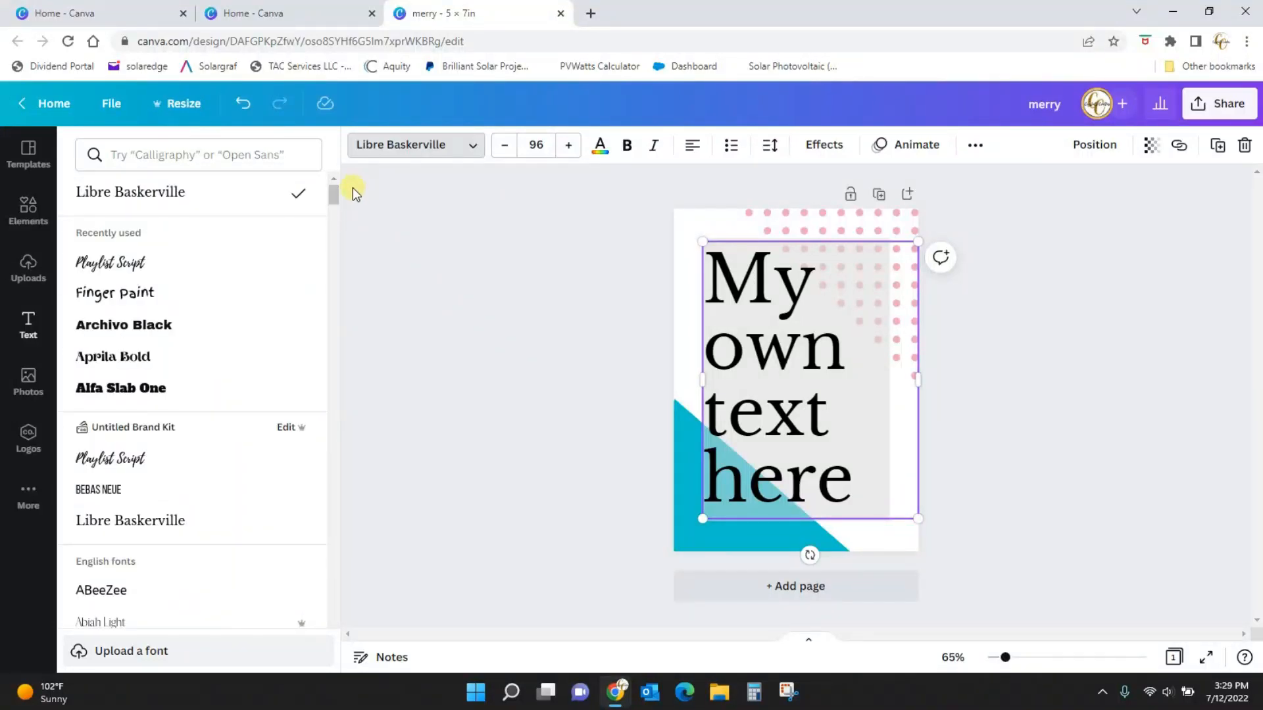
Step: Format the text in bold Bebas Neue, and narrow and slightly lower its box so the four words stack over the gray rectangle
click(102, 494)
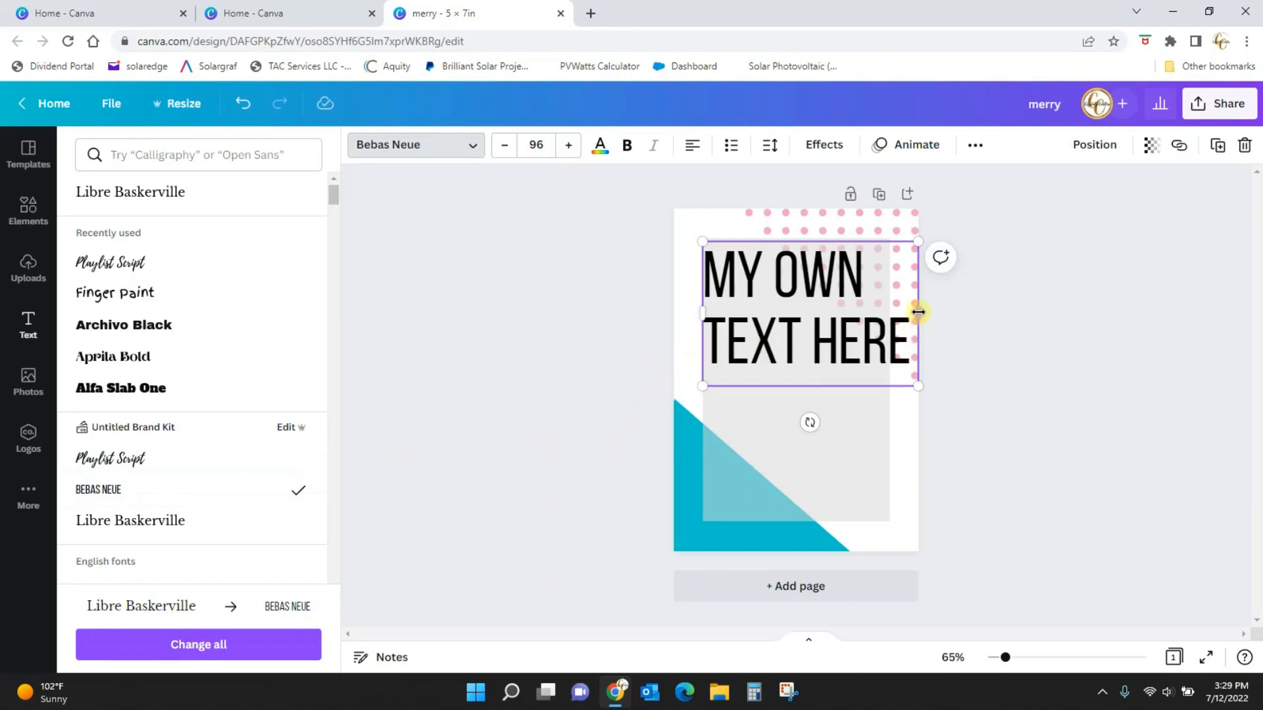
drag(919, 313, 858, 326)
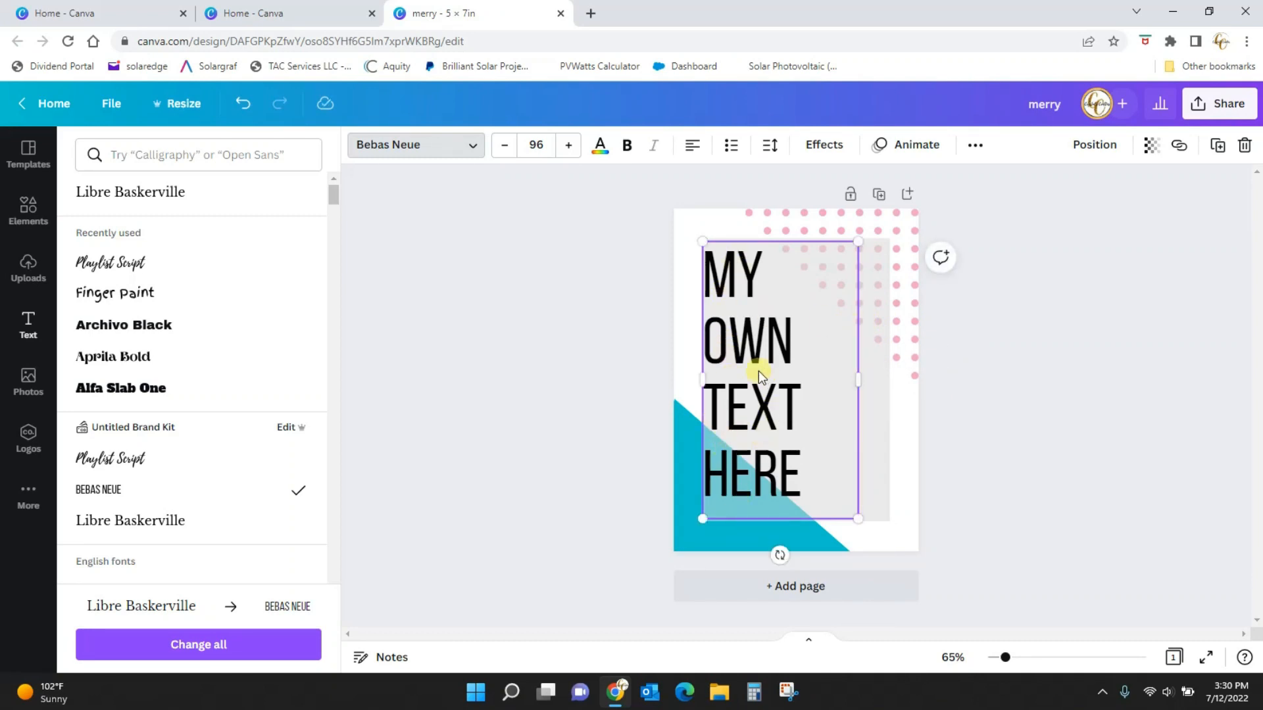
click(629, 150)
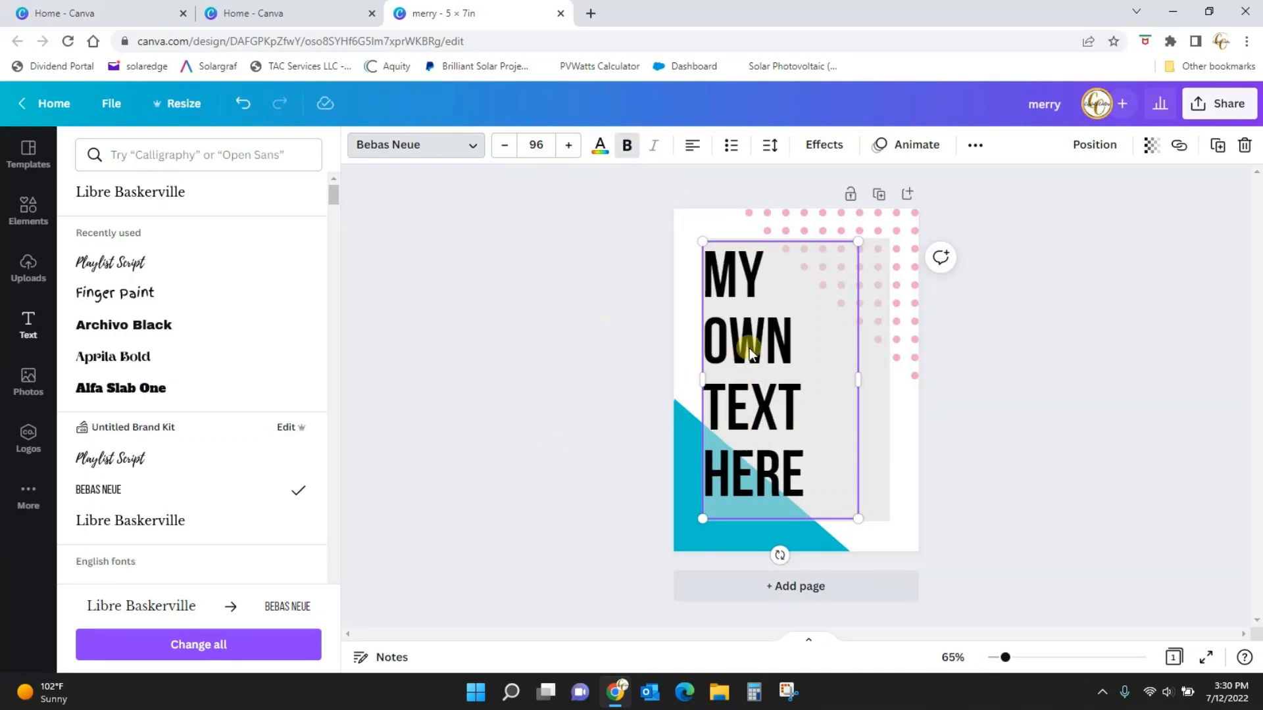
drag(761, 346, 765, 353)
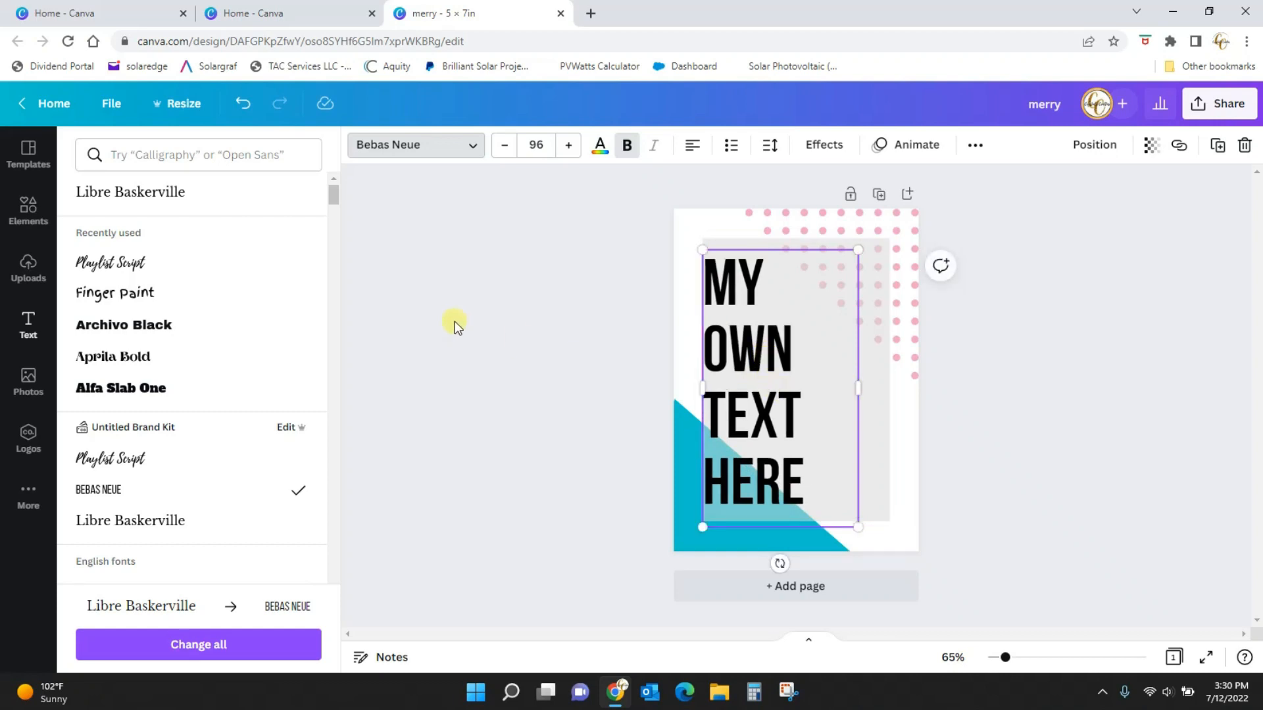
Step: Try the Hollow, Splice, Shadow and Neon effect styles on the text
click(824, 151)
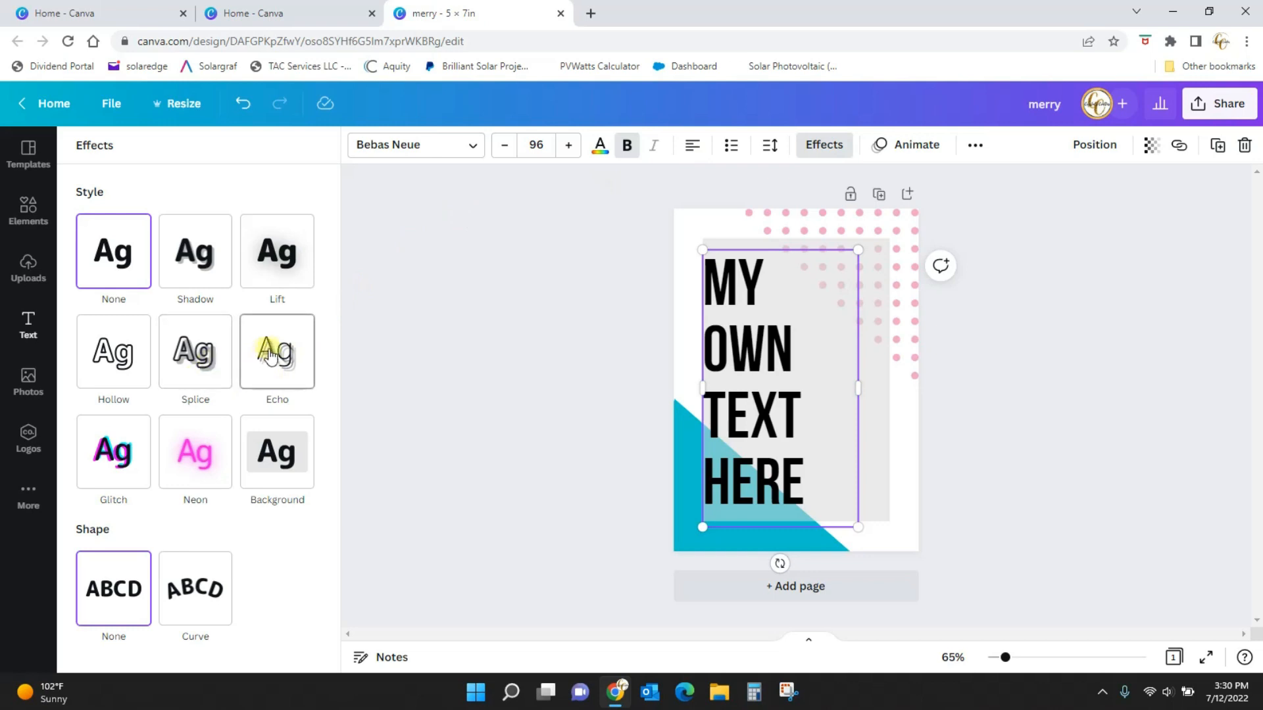
click(115, 355)
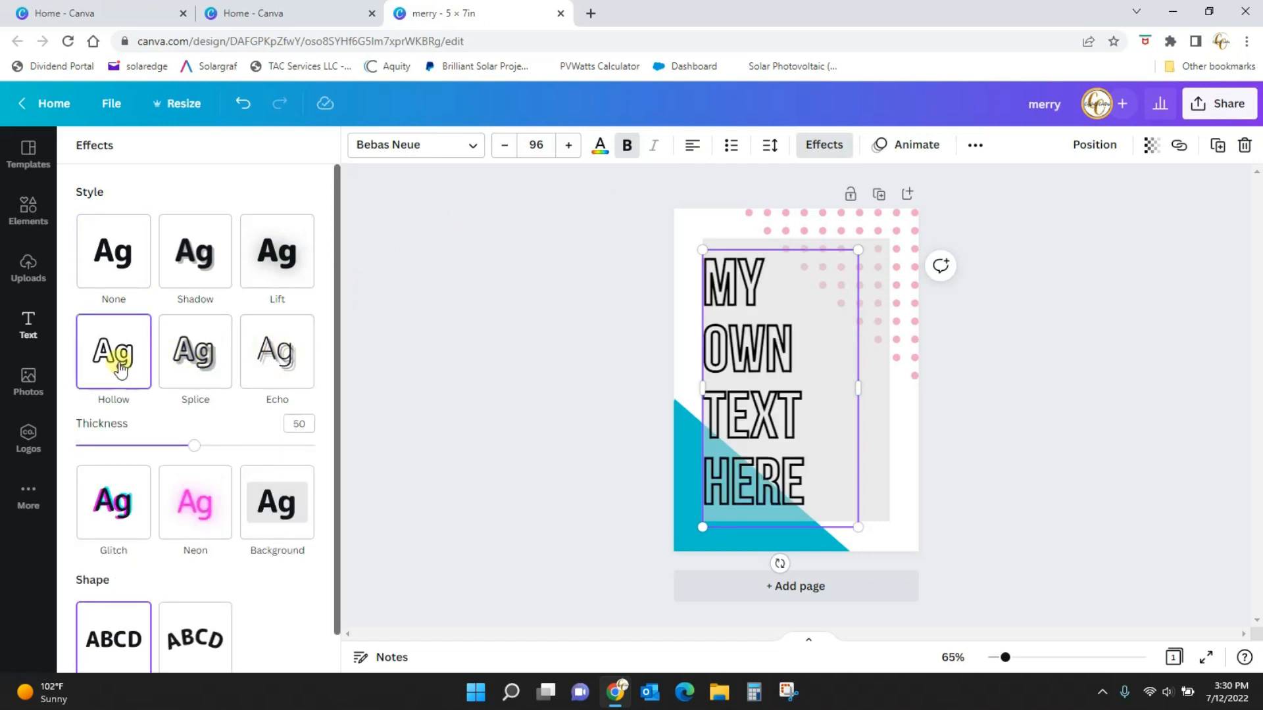
click(130, 253)
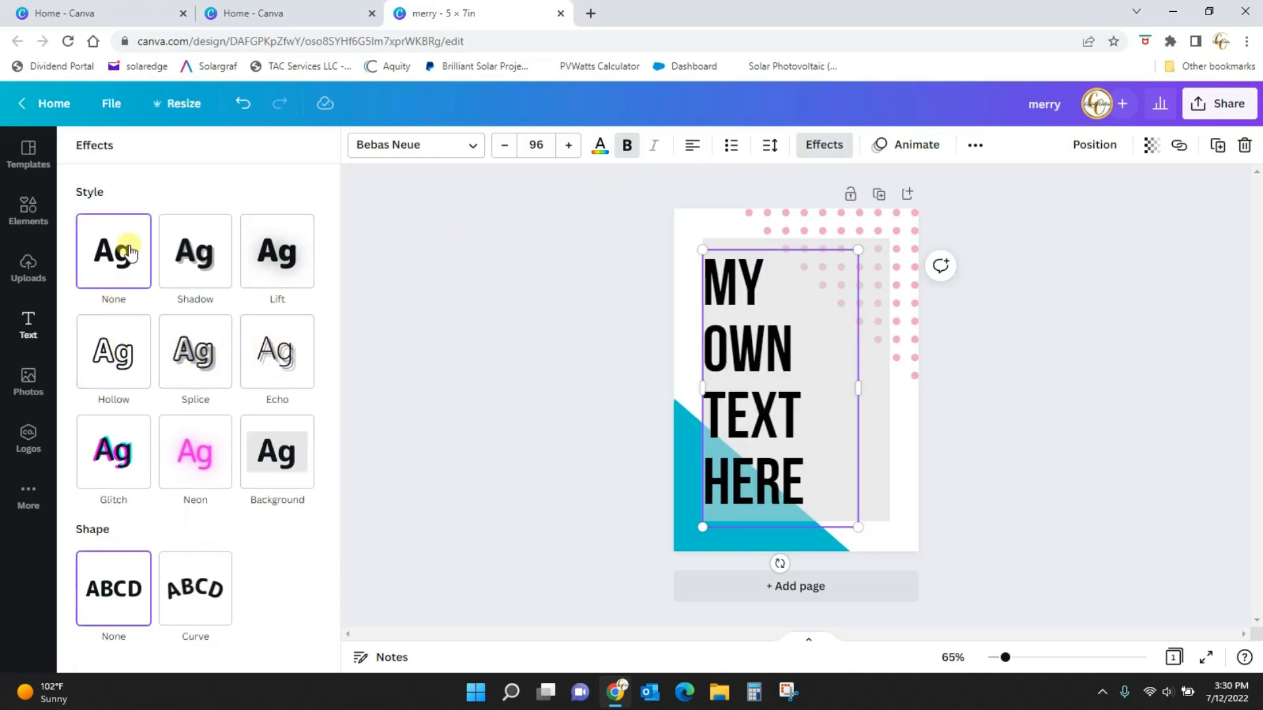
click(196, 360)
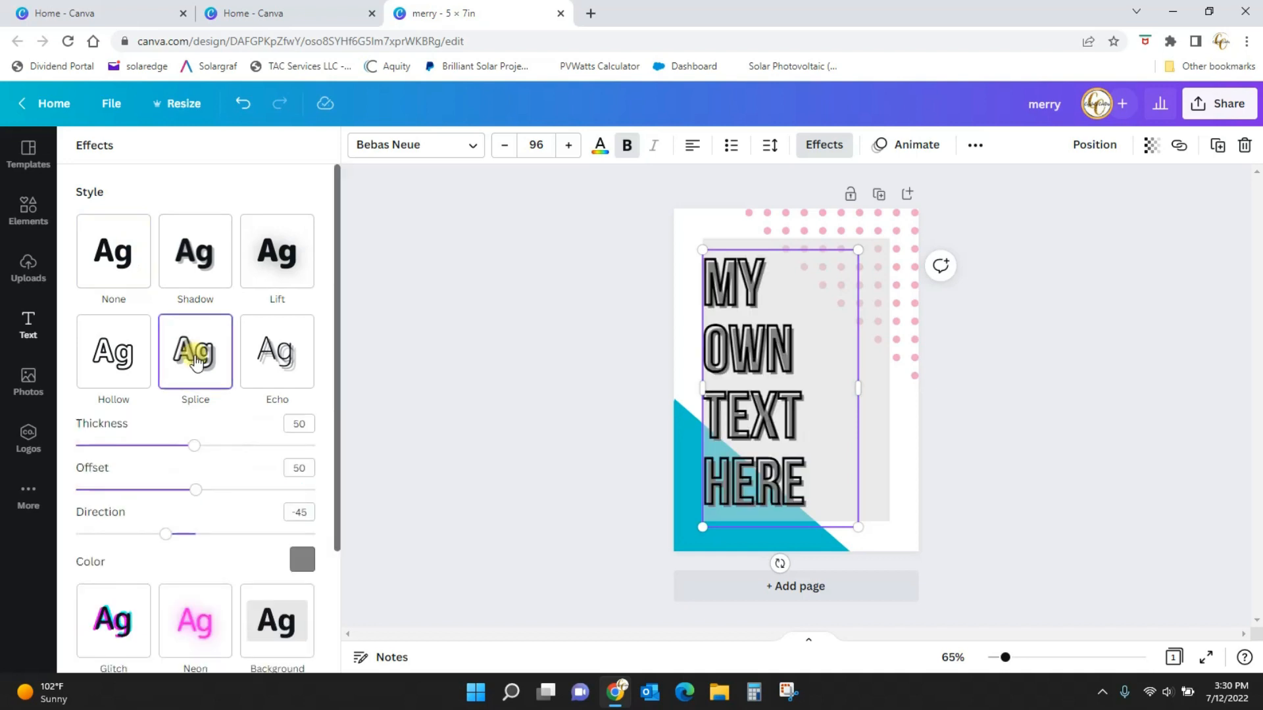
click(118, 252)
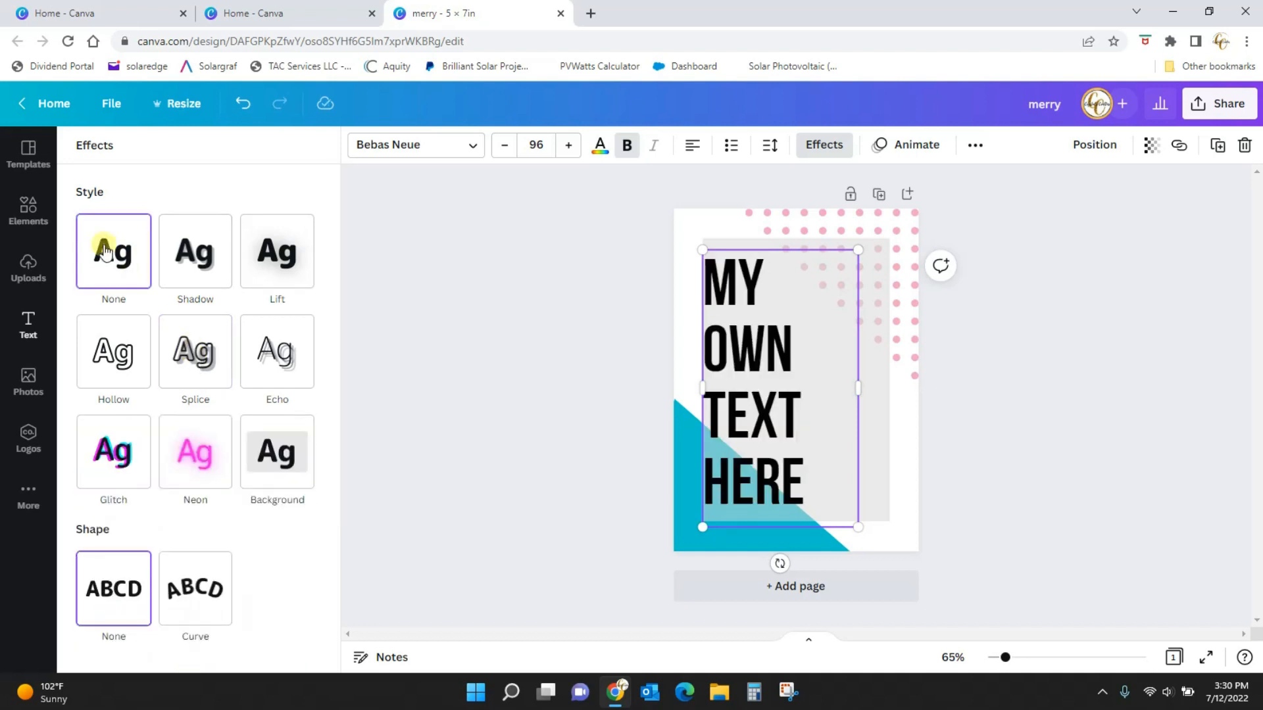
click(196, 253)
click(106, 253)
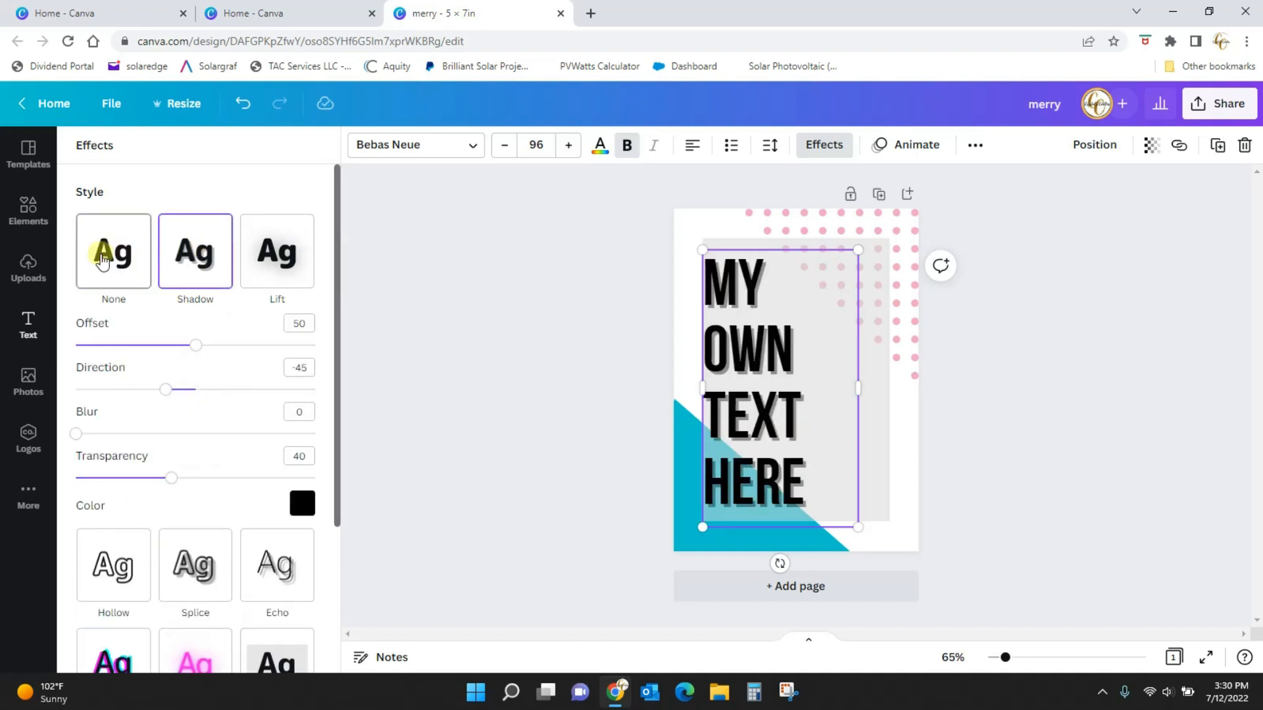
click(192, 475)
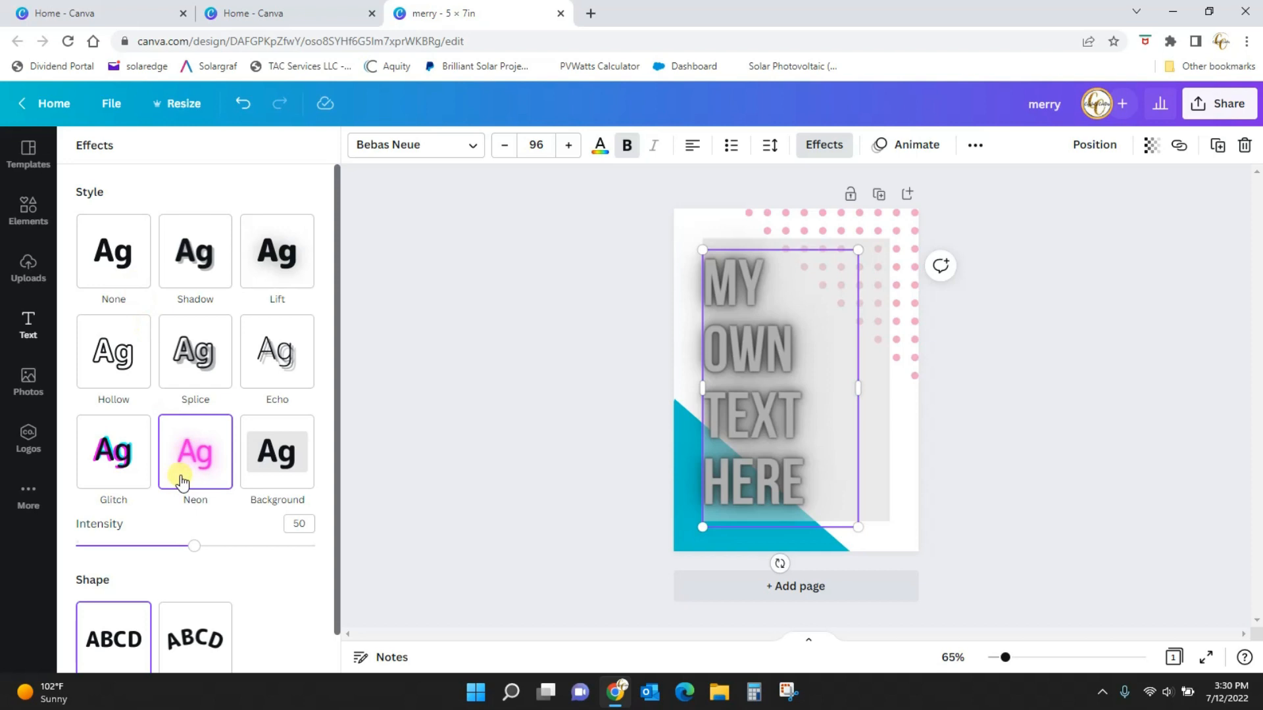
Step: Apply the Splice effect to the text and set the effect color to the pink from the document colors
click(206, 365)
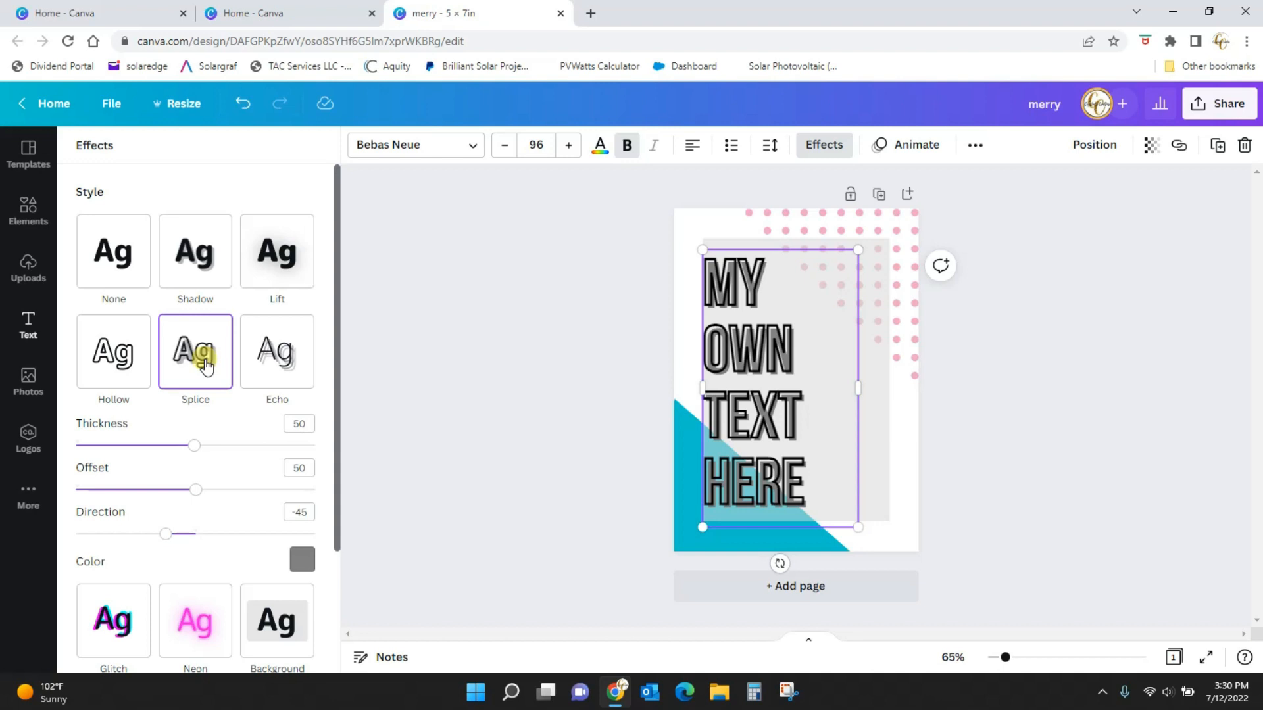
click(303, 560)
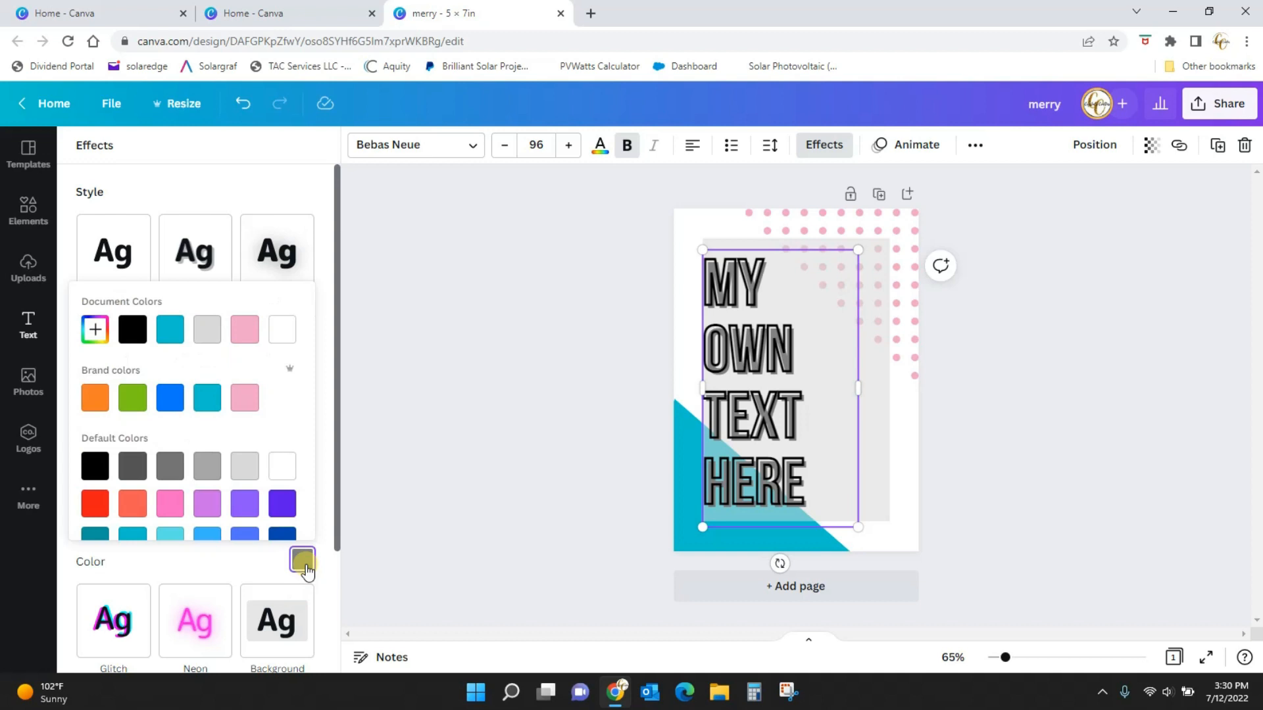
click(246, 330)
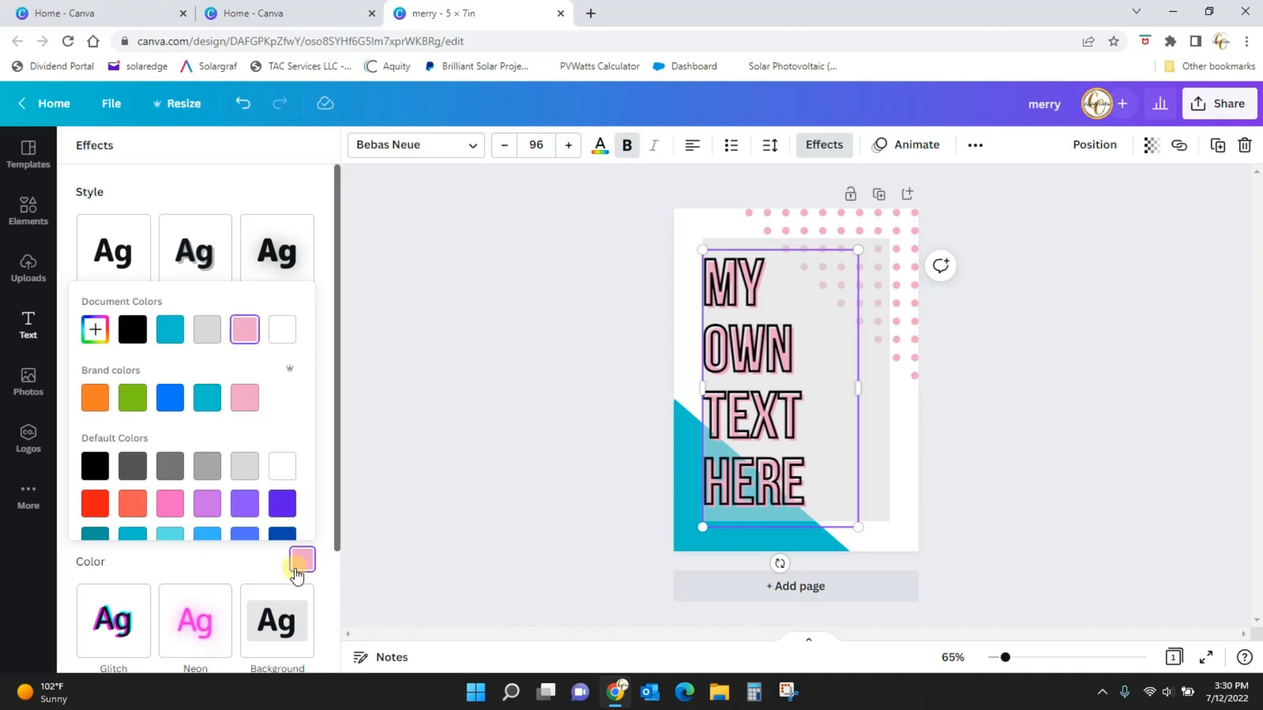
click(328, 419)
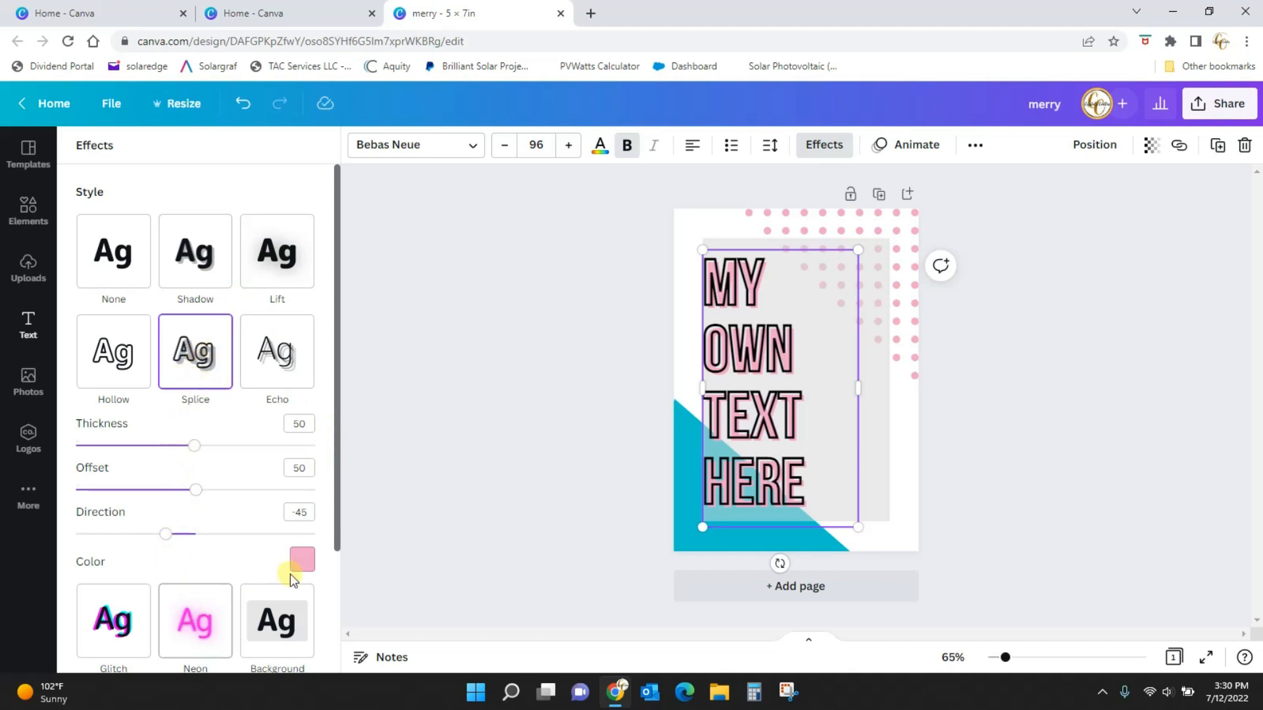
click(301, 561)
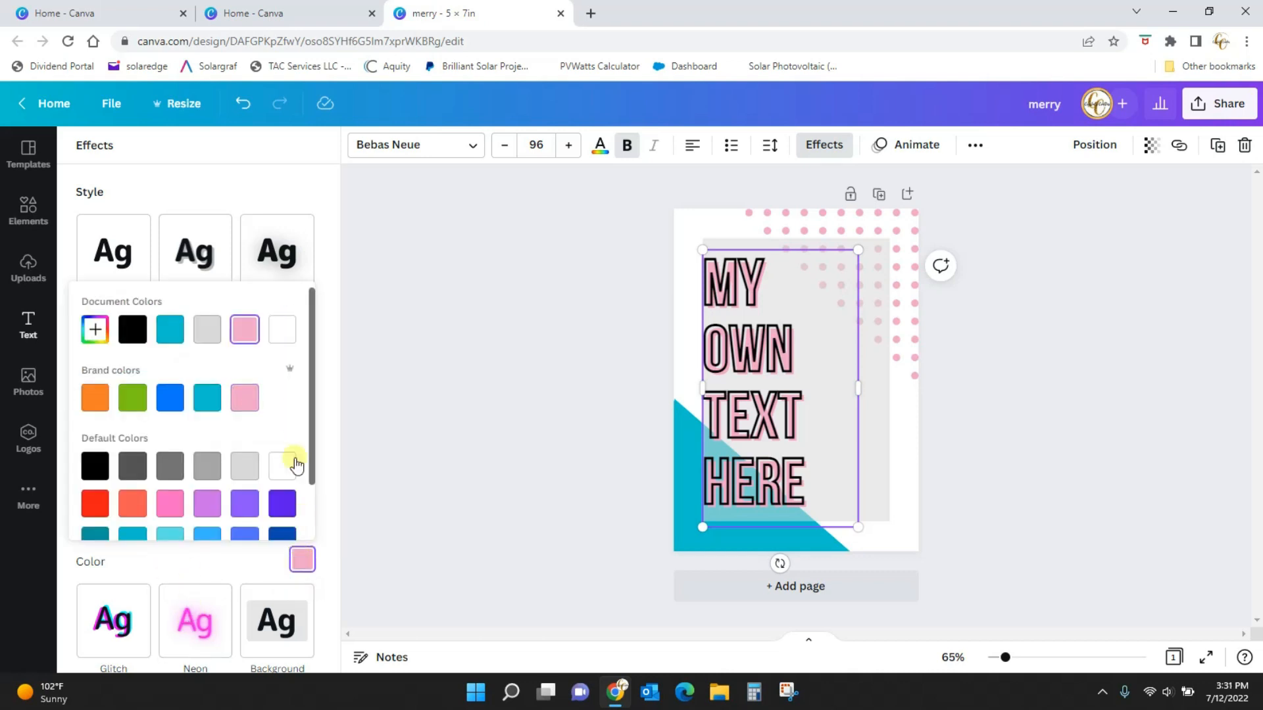
click(329, 392)
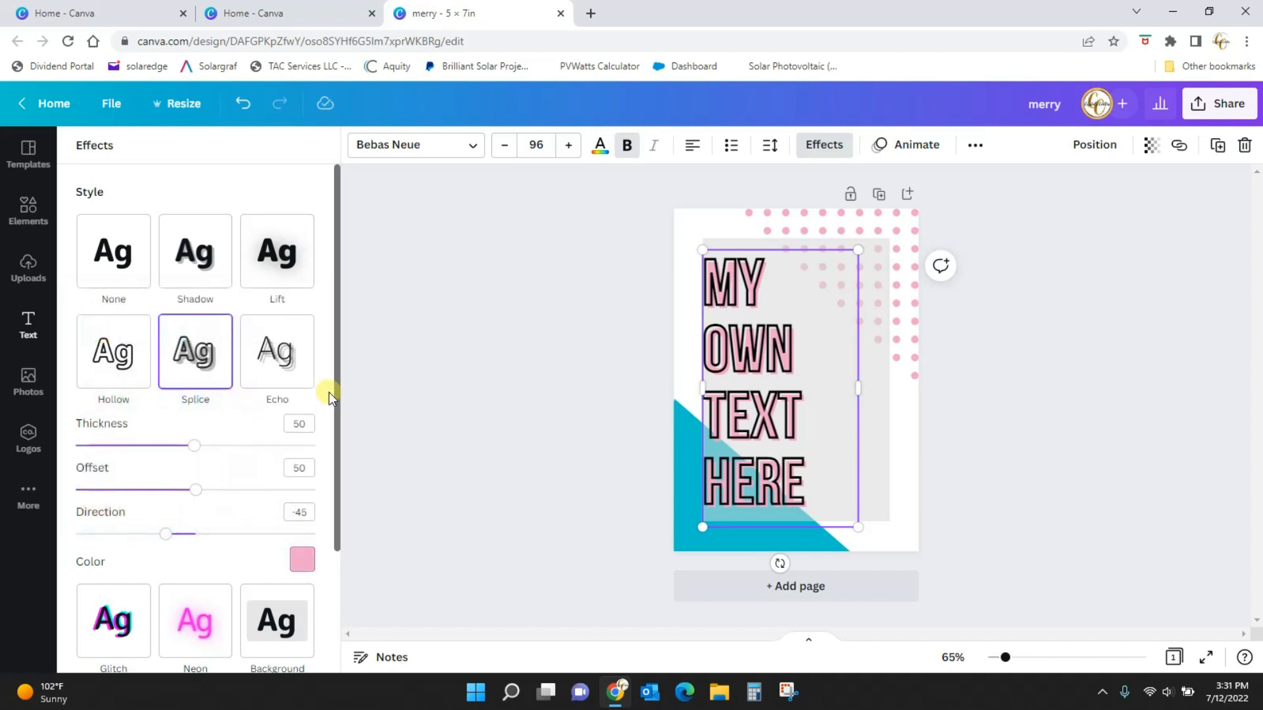
Step: Set the Splice effect's thickness to 42, offset to 46 and direction to 37
drag(197, 447, 222, 559)
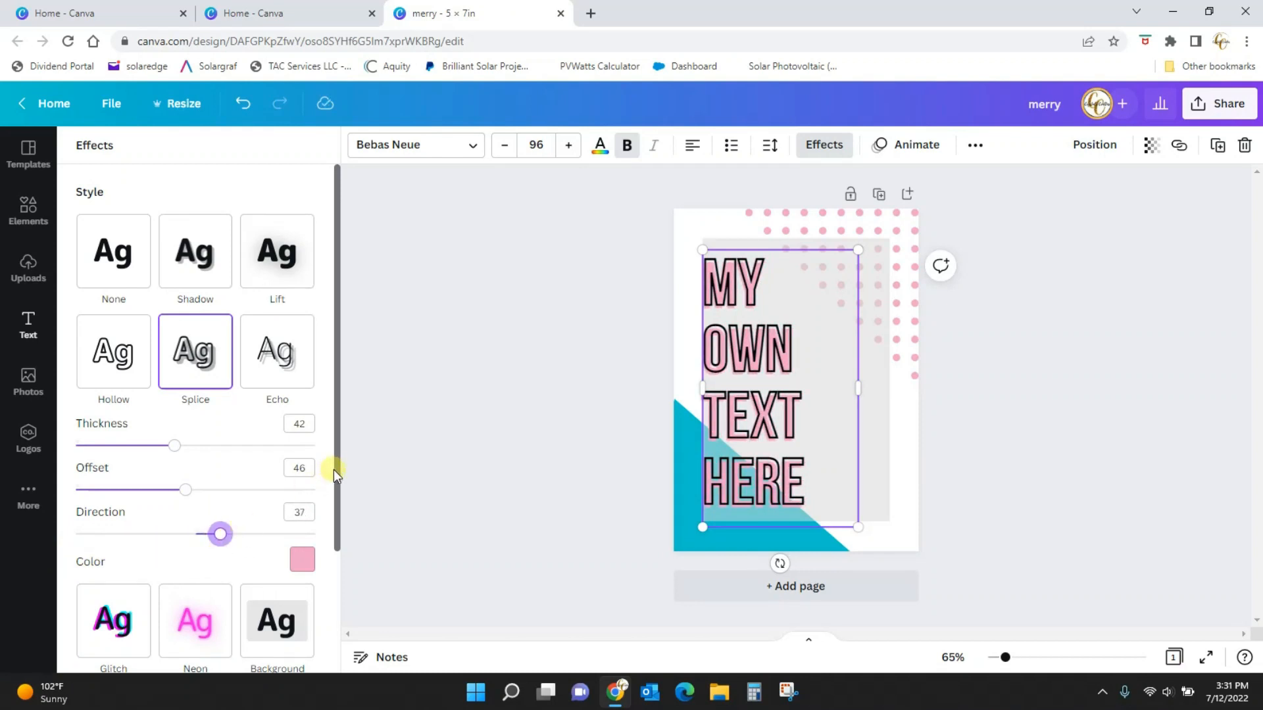
Step: Try the Curve shape on the text with a weaker curve, and return the shape to None
drag(334, 470, 337, 589)
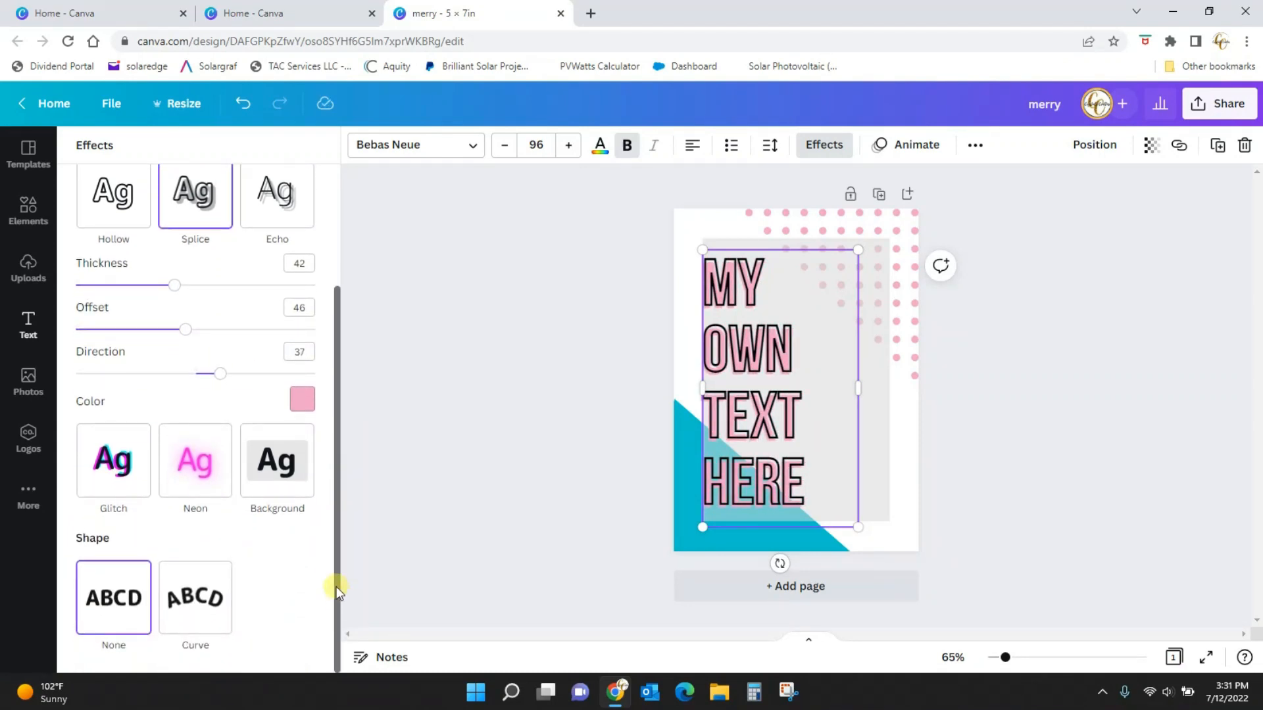
click(203, 611)
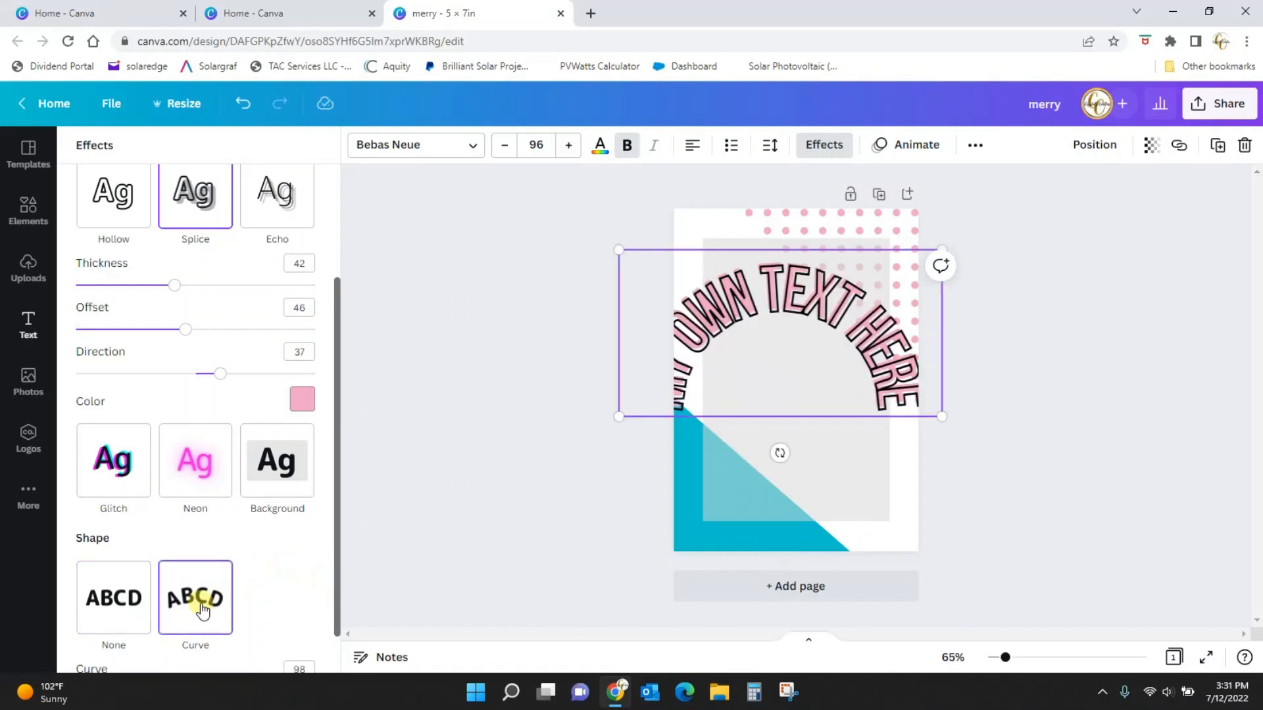
click(128, 598)
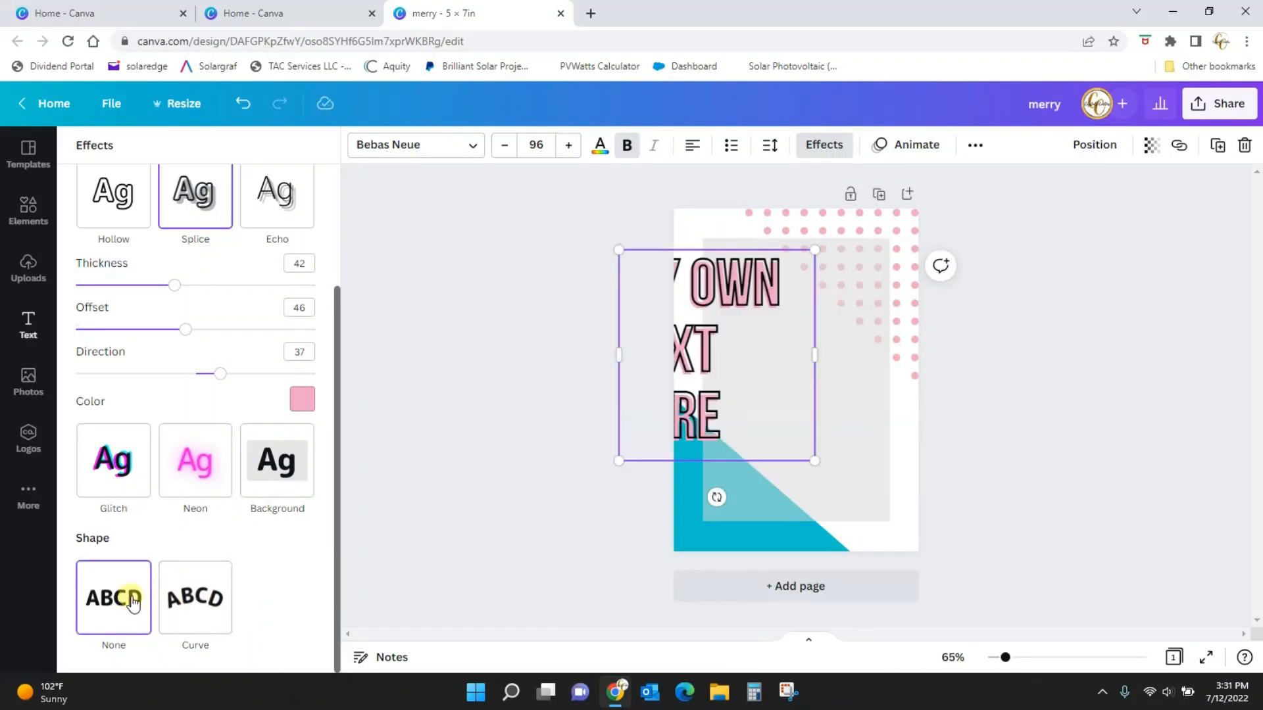
click(226, 568)
scroll(262, 585, down, 1)
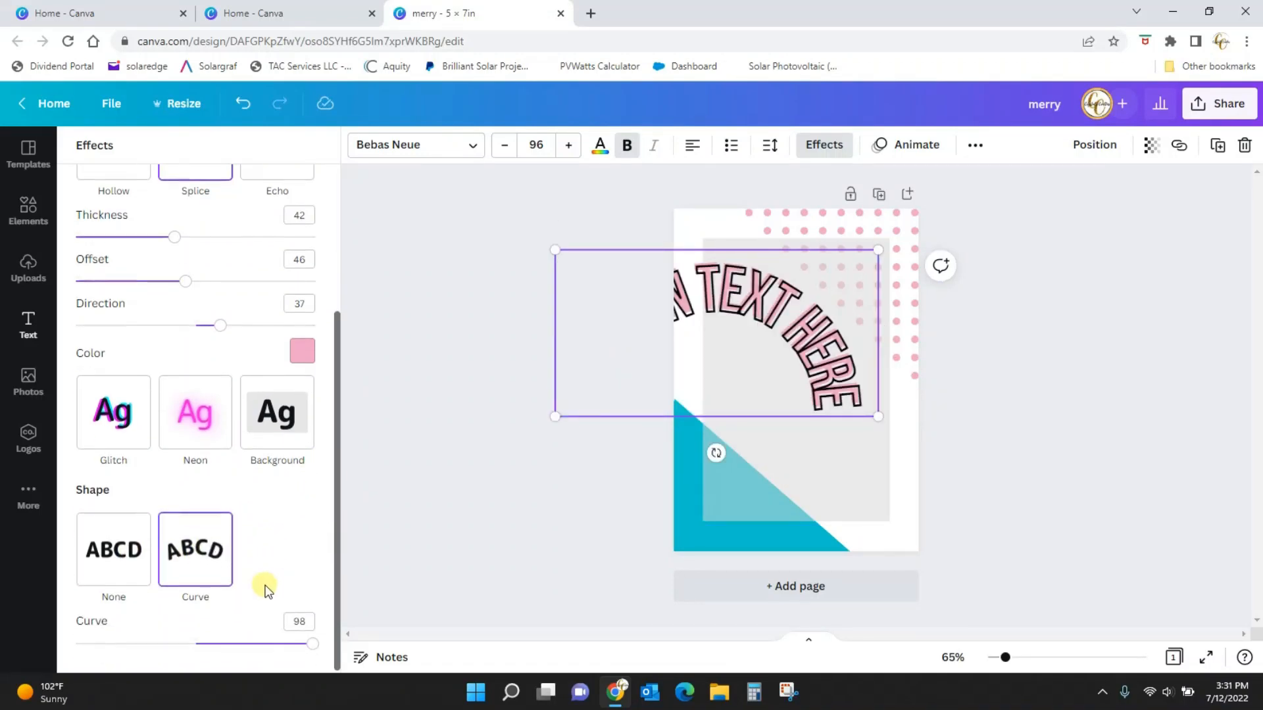
drag(311, 648, 221, 641)
click(122, 526)
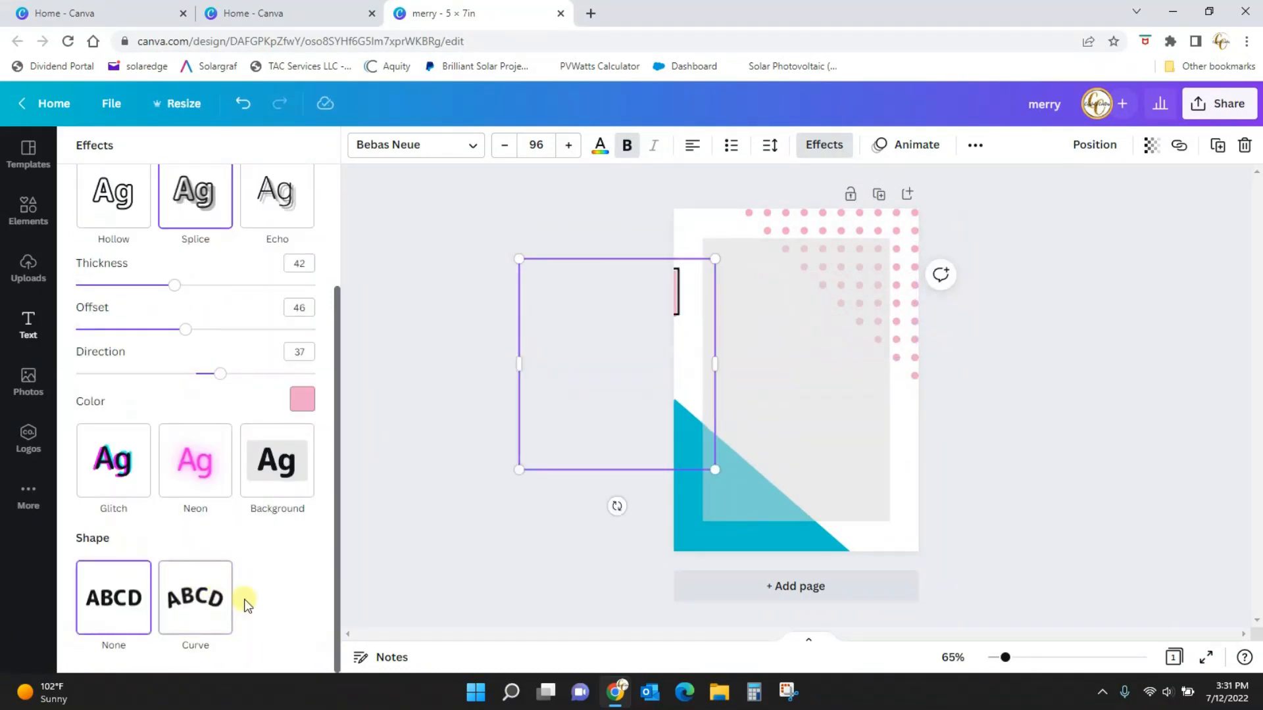
Step: Move the text back over the gray rectangle and narrow its box so the four words stack
drag(687, 301, 878, 304)
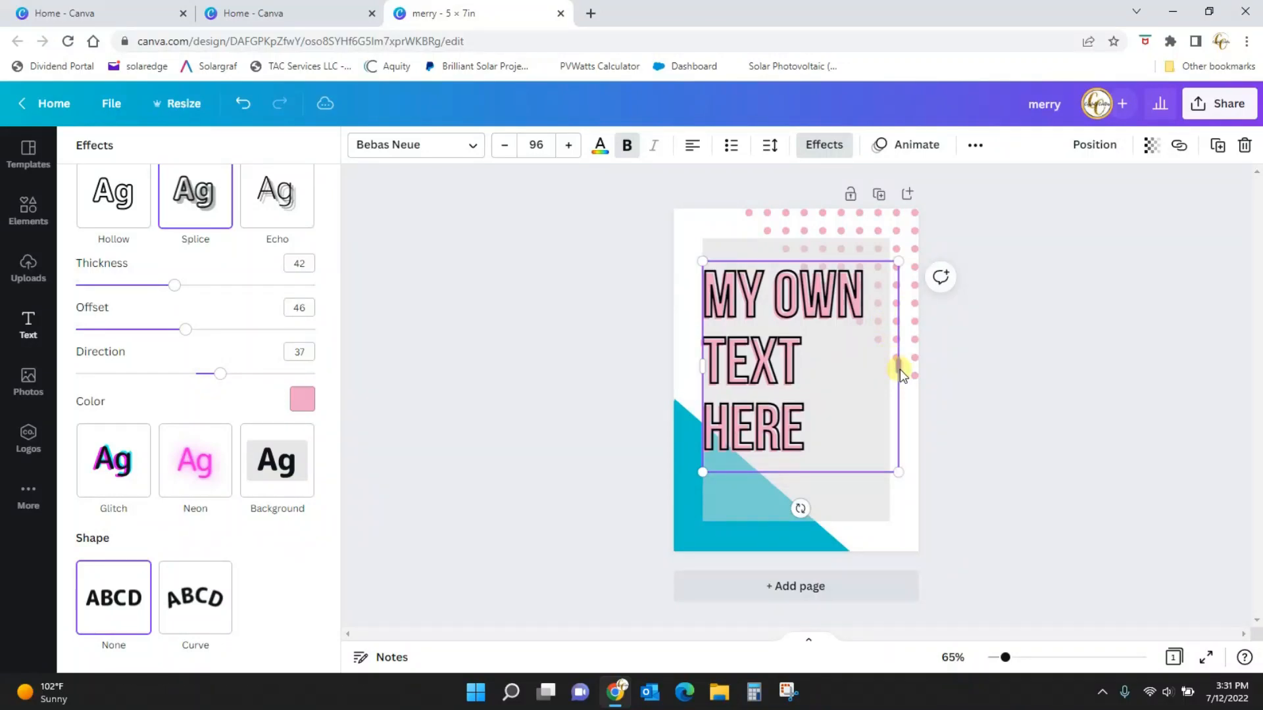
drag(900, 372, 857, 380)
drag(749, 434, 750, 423)
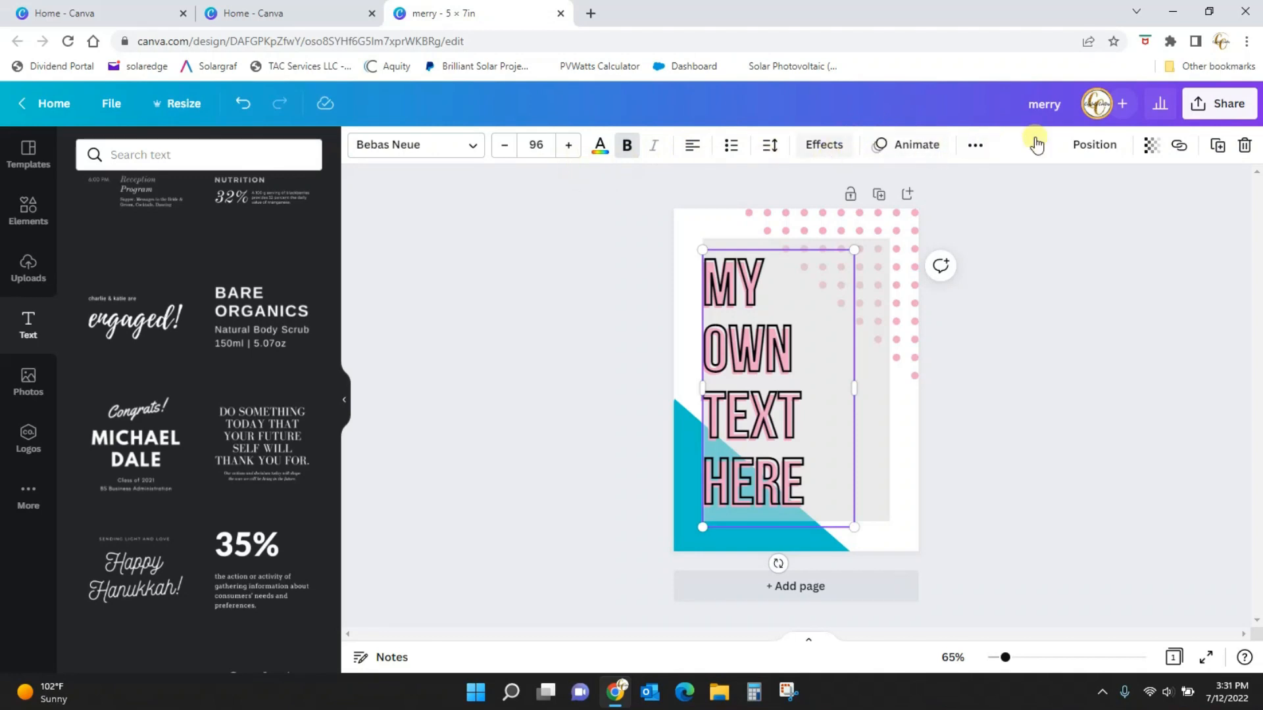
click(1095, 146)
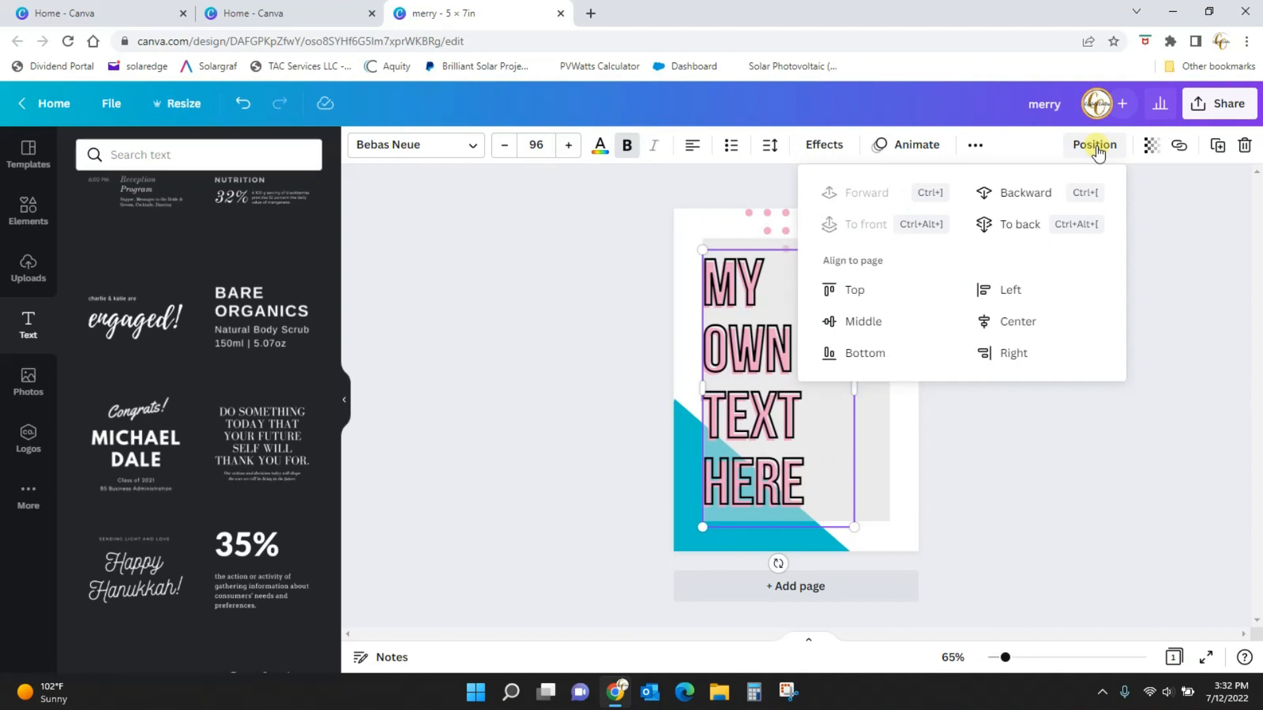
click(598, 369)
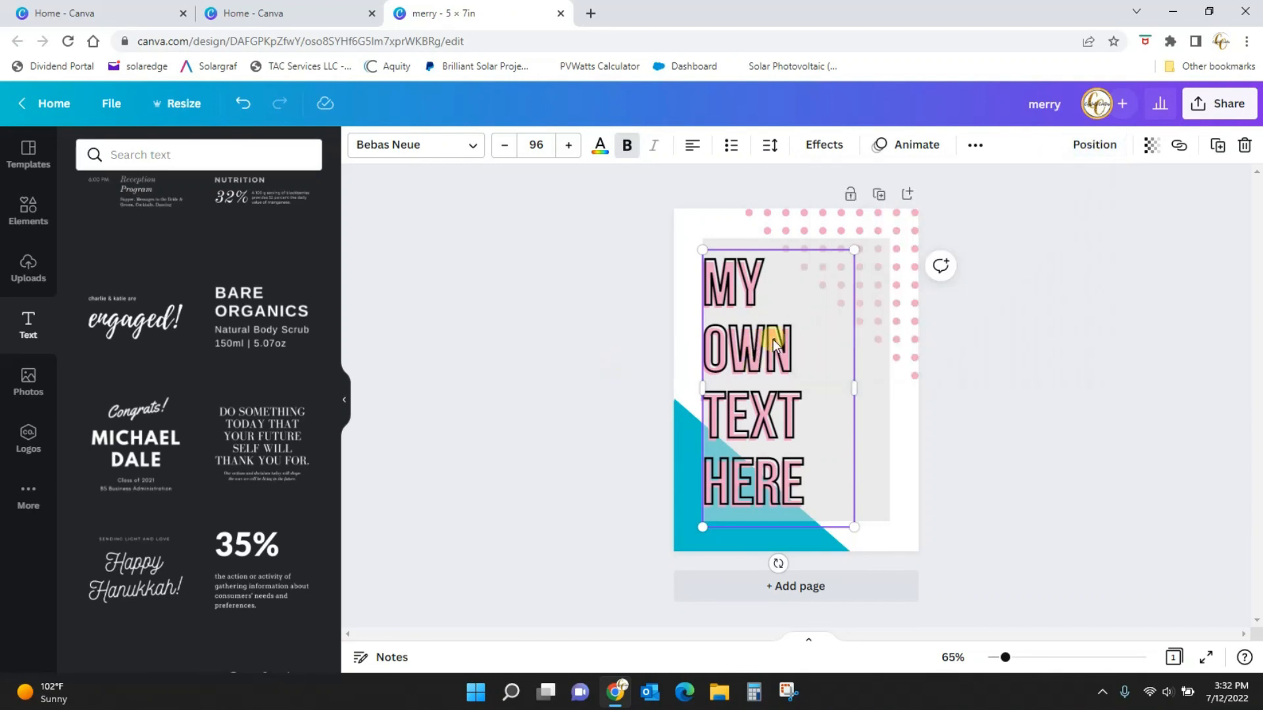
click(1025, 370)
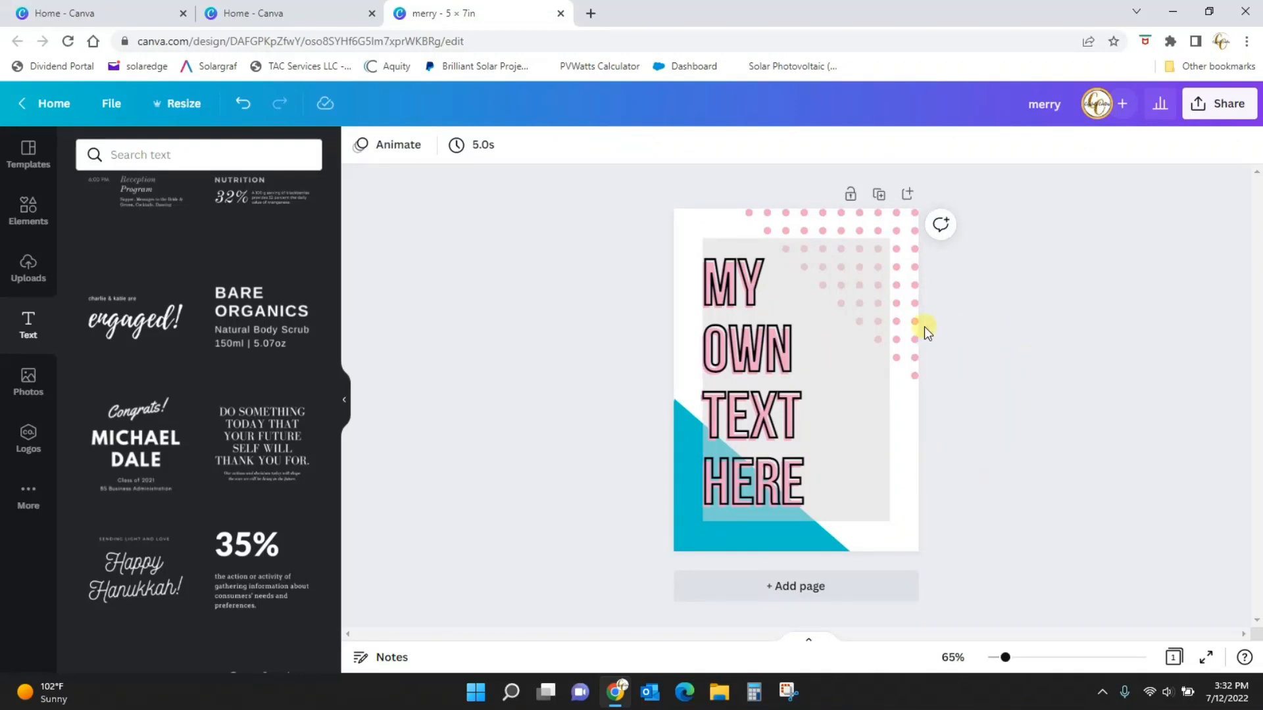
Step: Send the four-word text backward three levels, behind the gray rectangle and the blue triangle
click(766, 344)
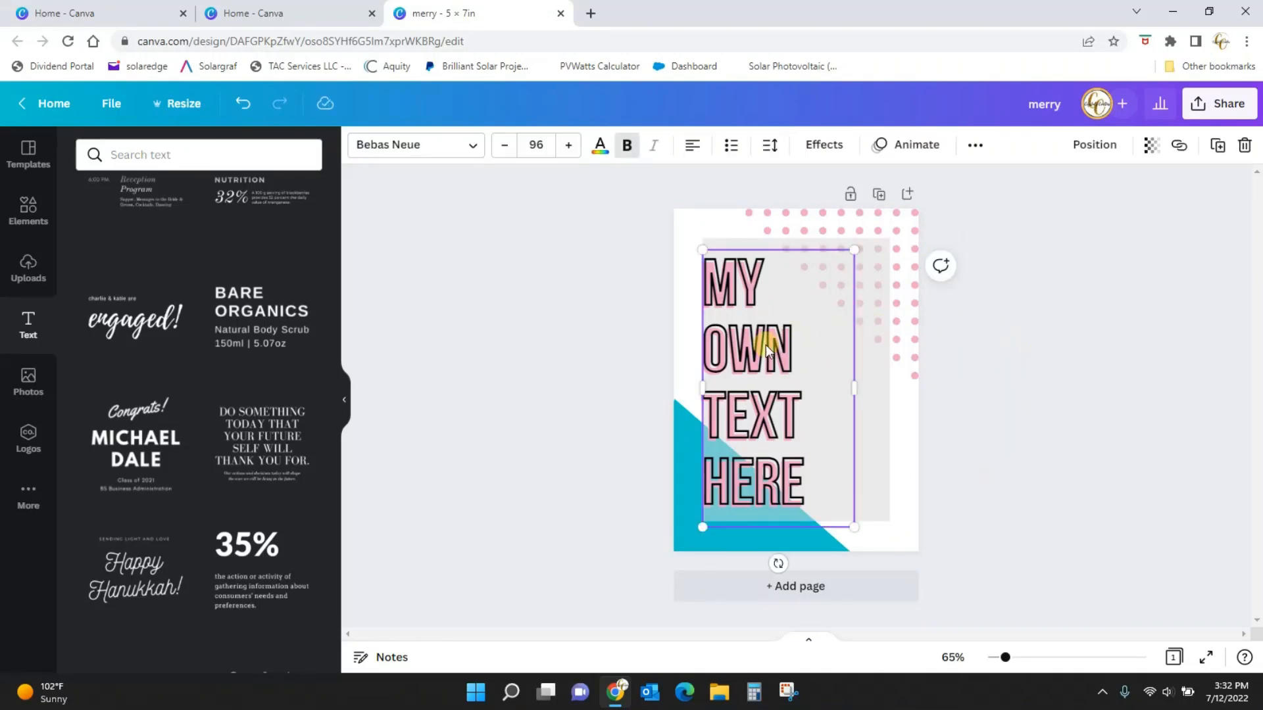
click(1108, 150)
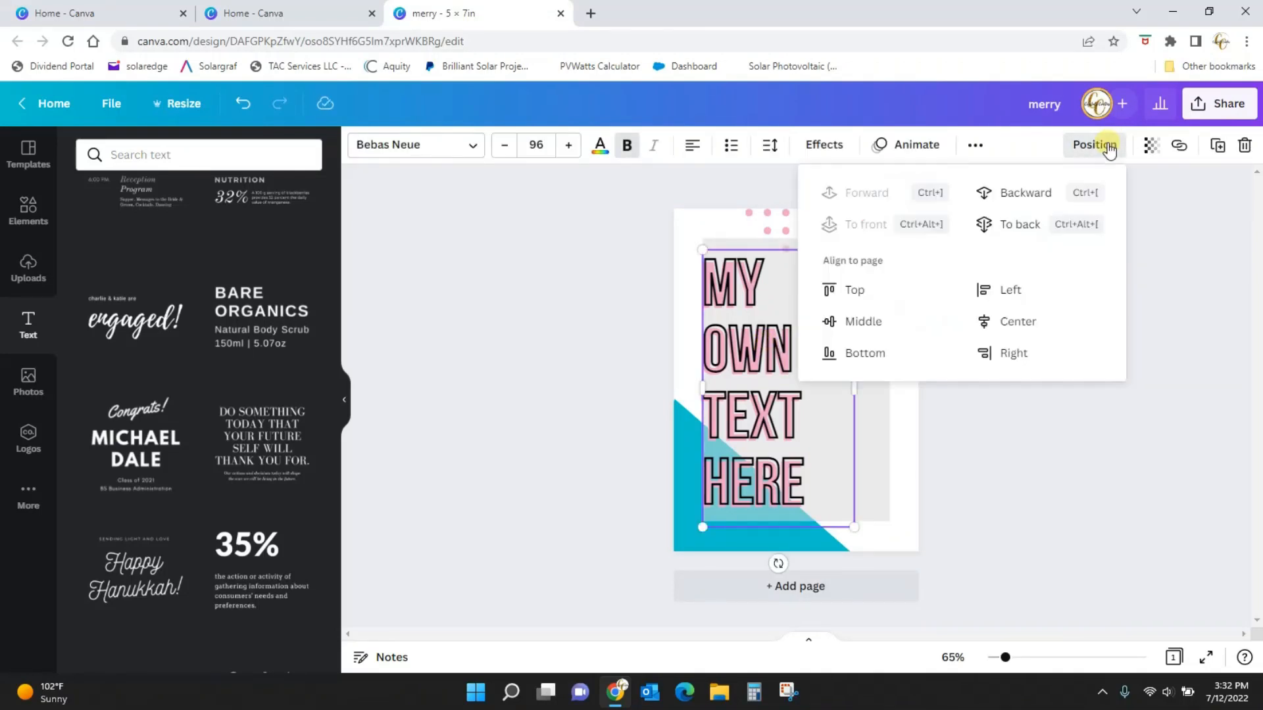
click(1020, 199)
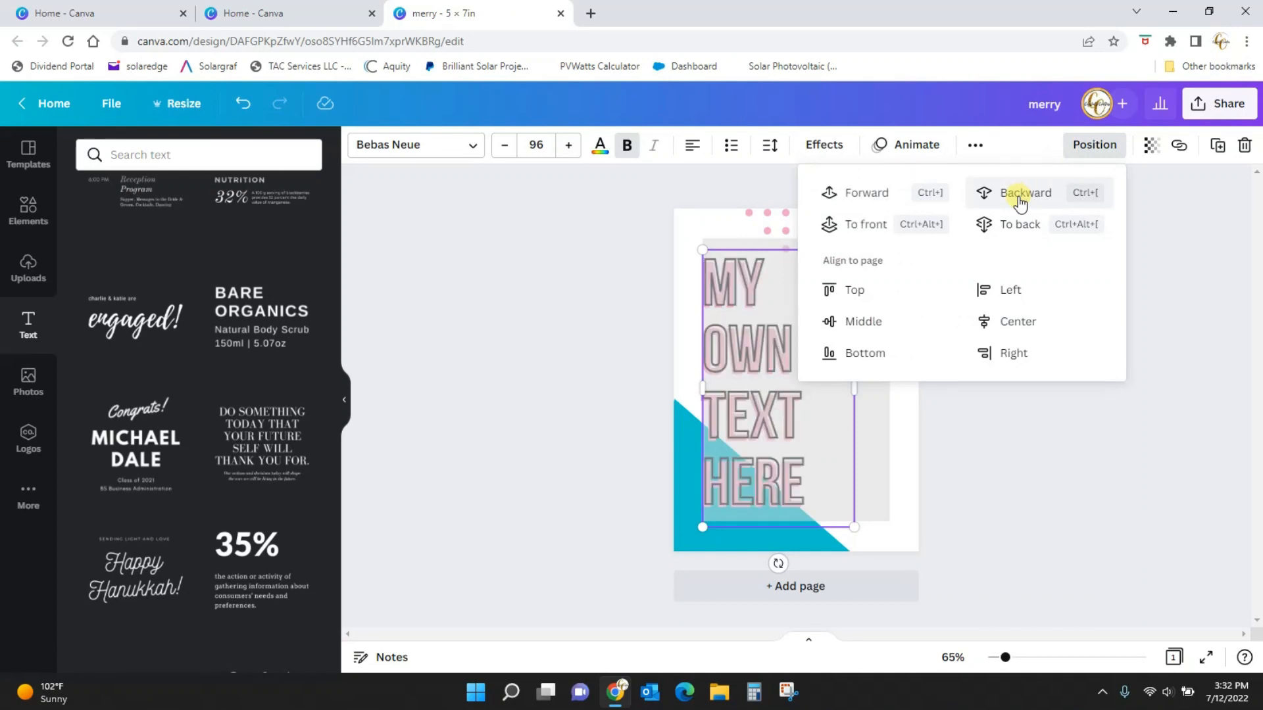
click(1020, 199)
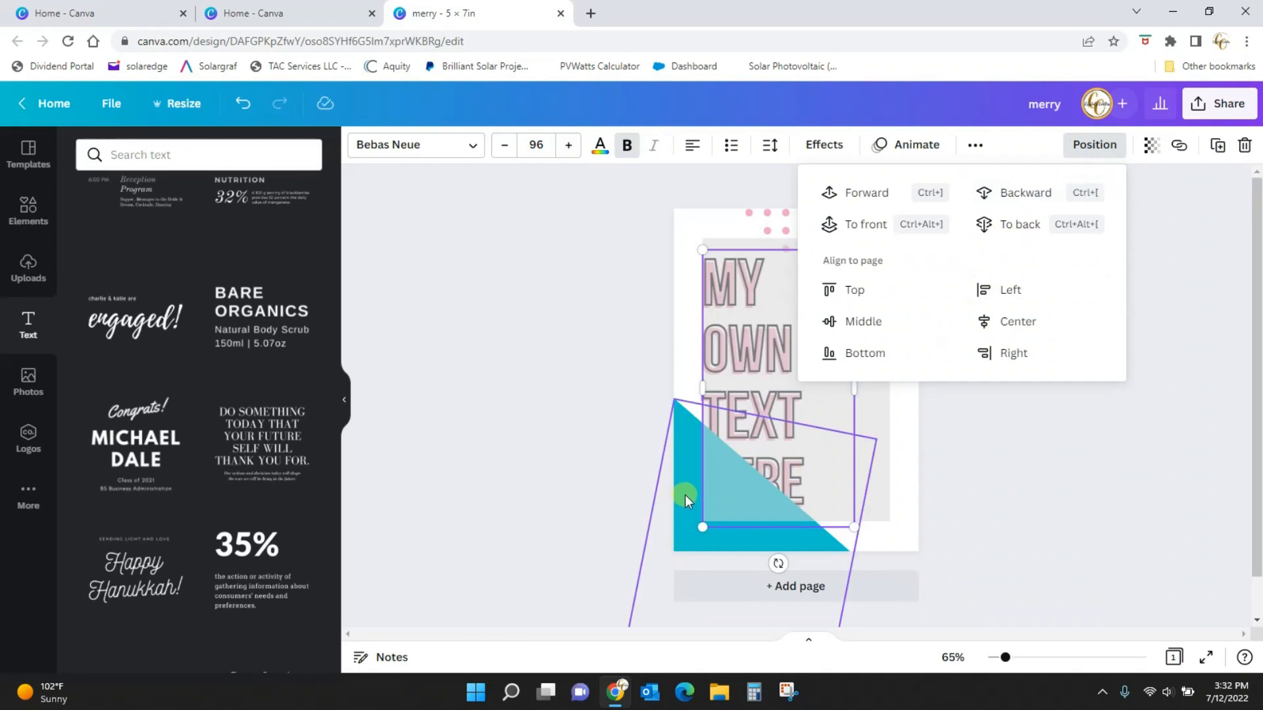
click(1012, 193)
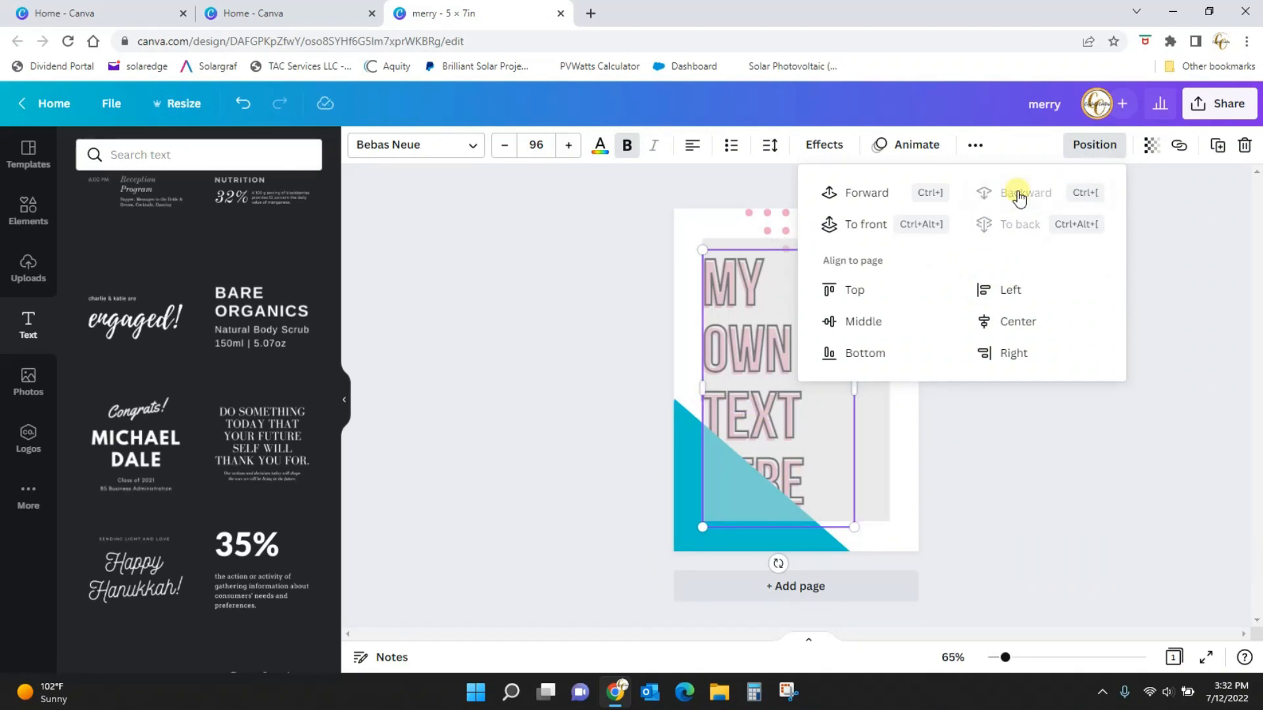
click(1163, 376)
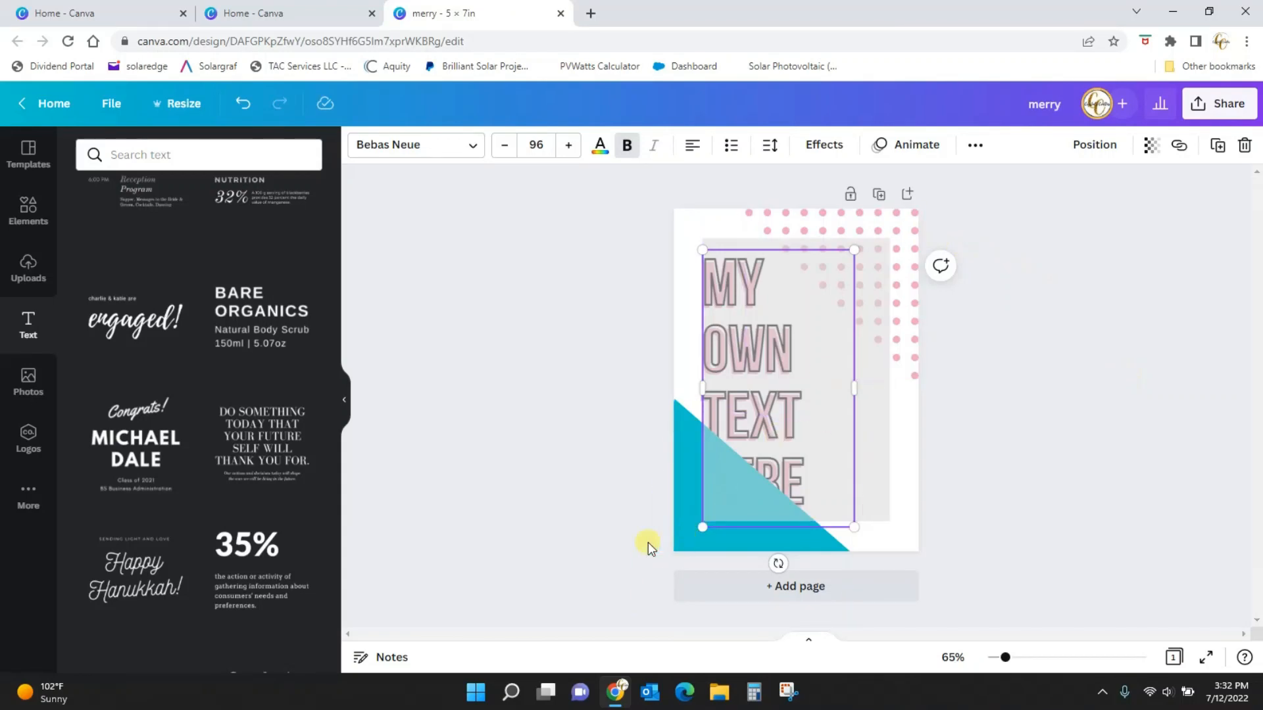
click(581, 540)
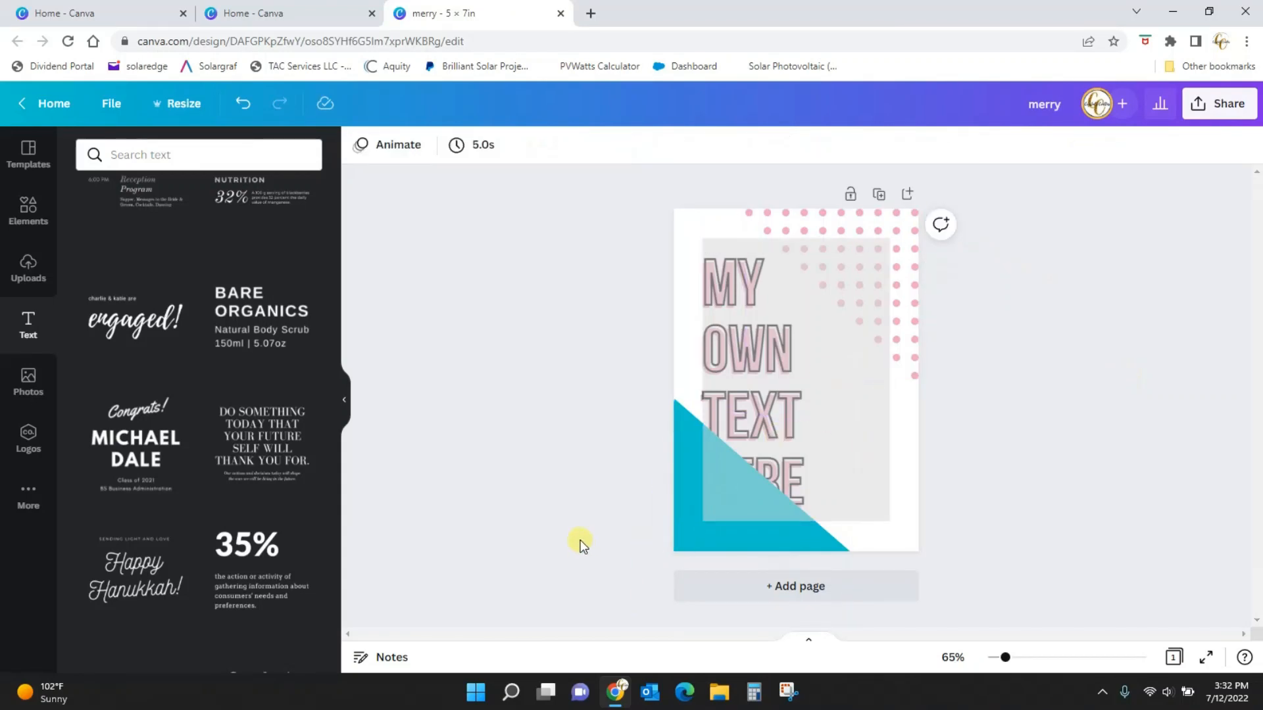
Step: Send the gray rectangle backward, behind the blue triangle and the pink dots
click(845, 463)
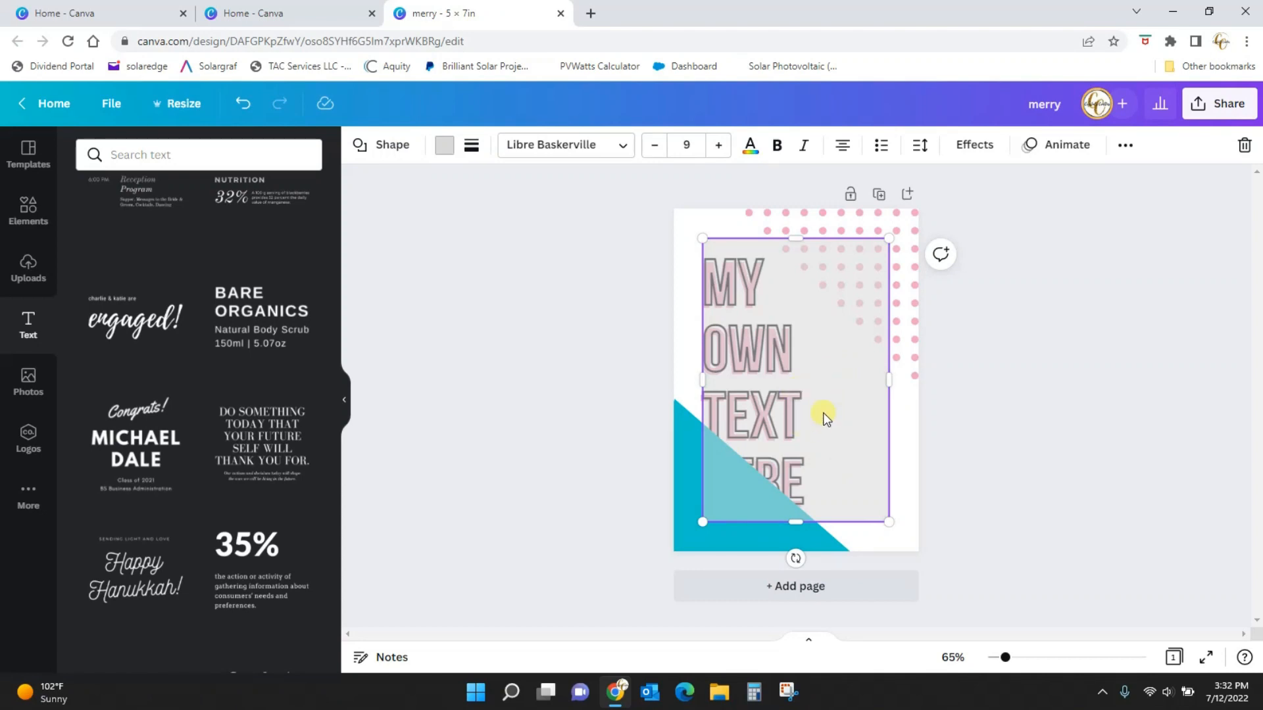
click(1123, 148)
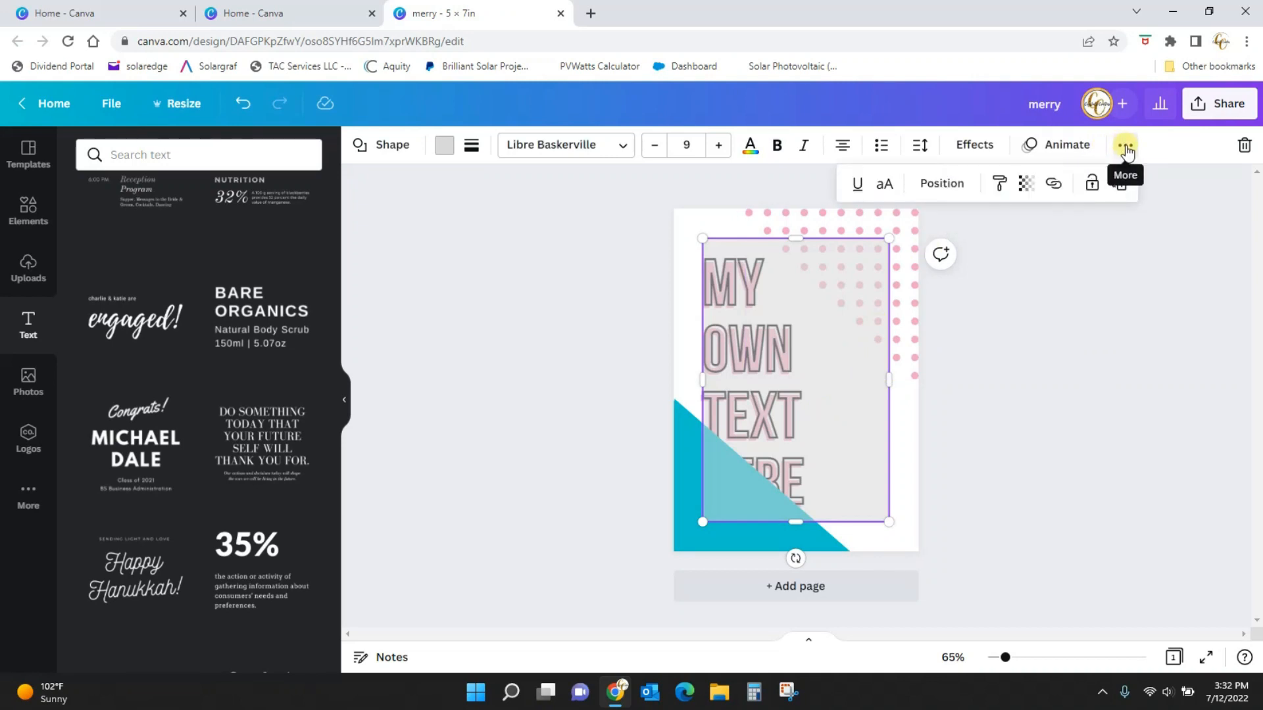
click(946, 184)
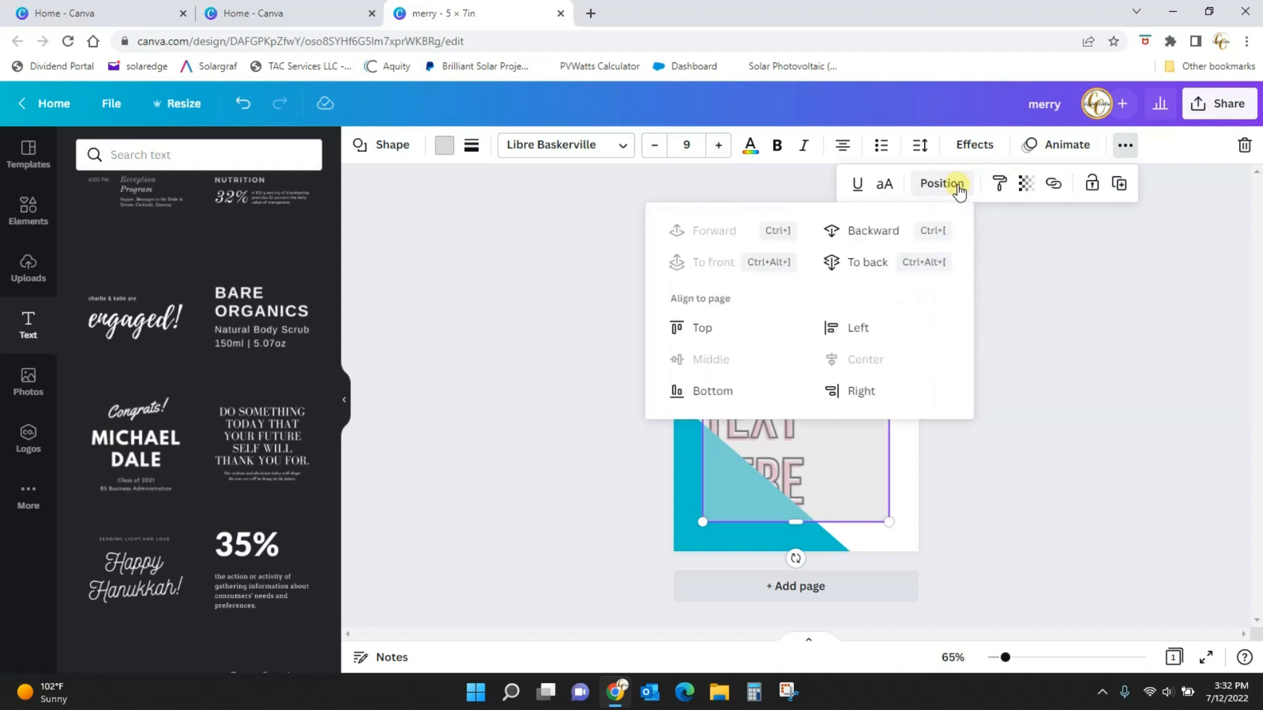
click(874, 231)
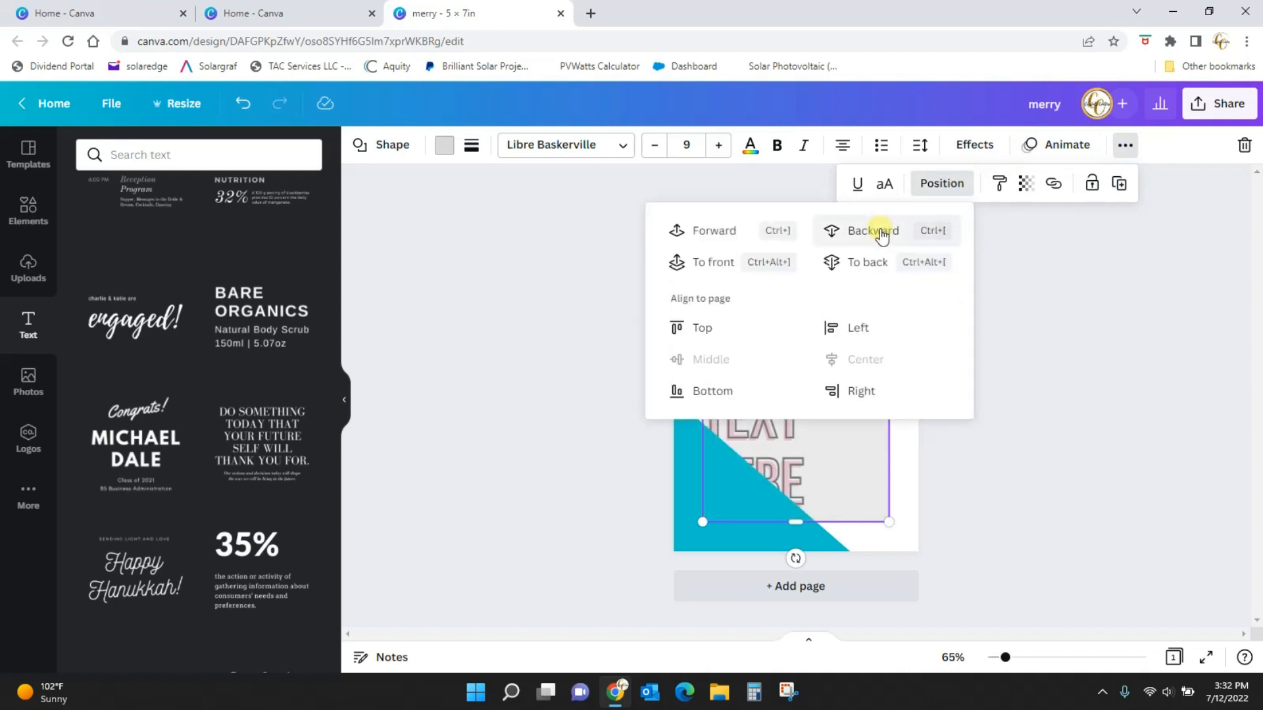
click(1112, 421)
Step: Try to select the text beneath the gray rectangle, and shift the pink dot pattern slightly to the right
click(760, 346)
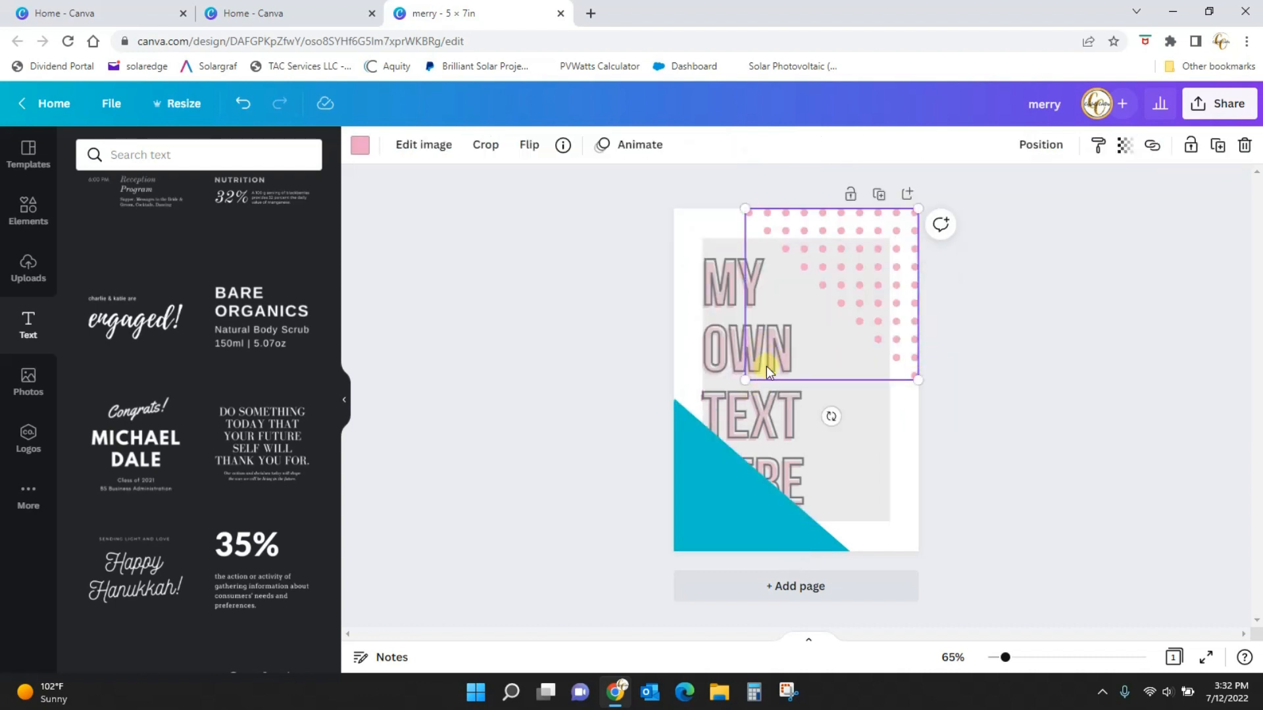
click(1046, 437)
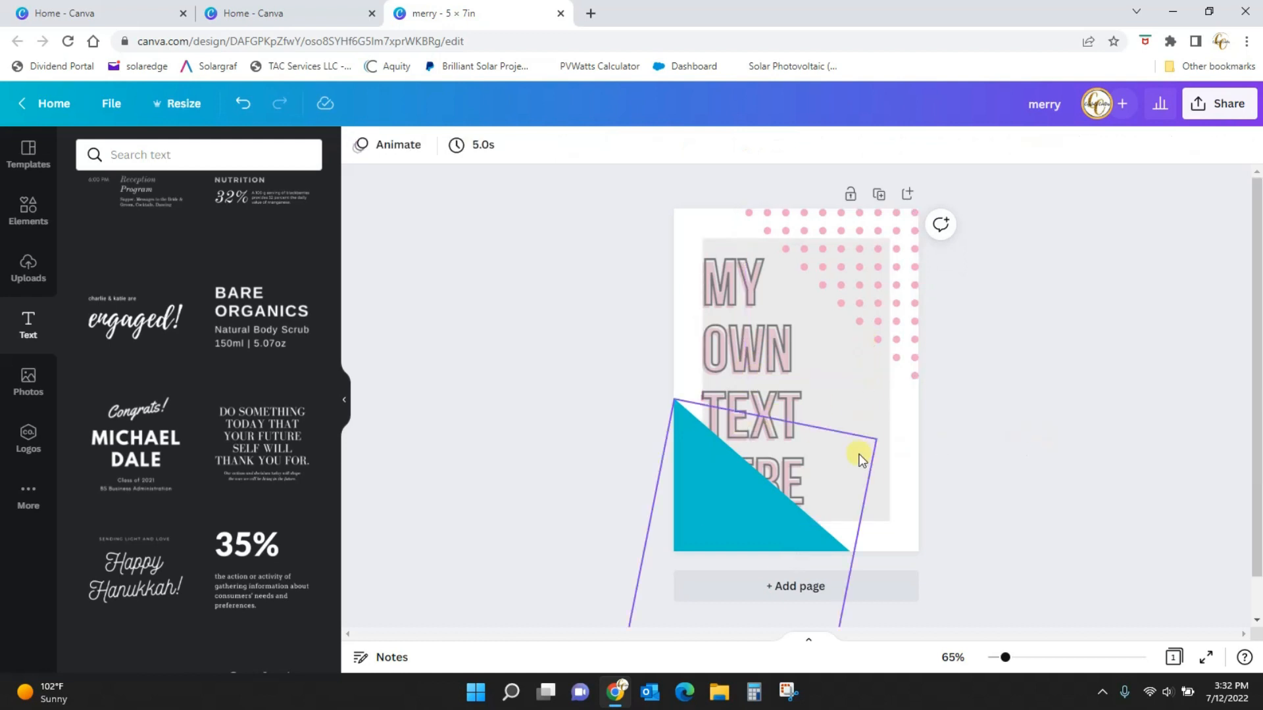
click(764, 350)
click(736, 344)
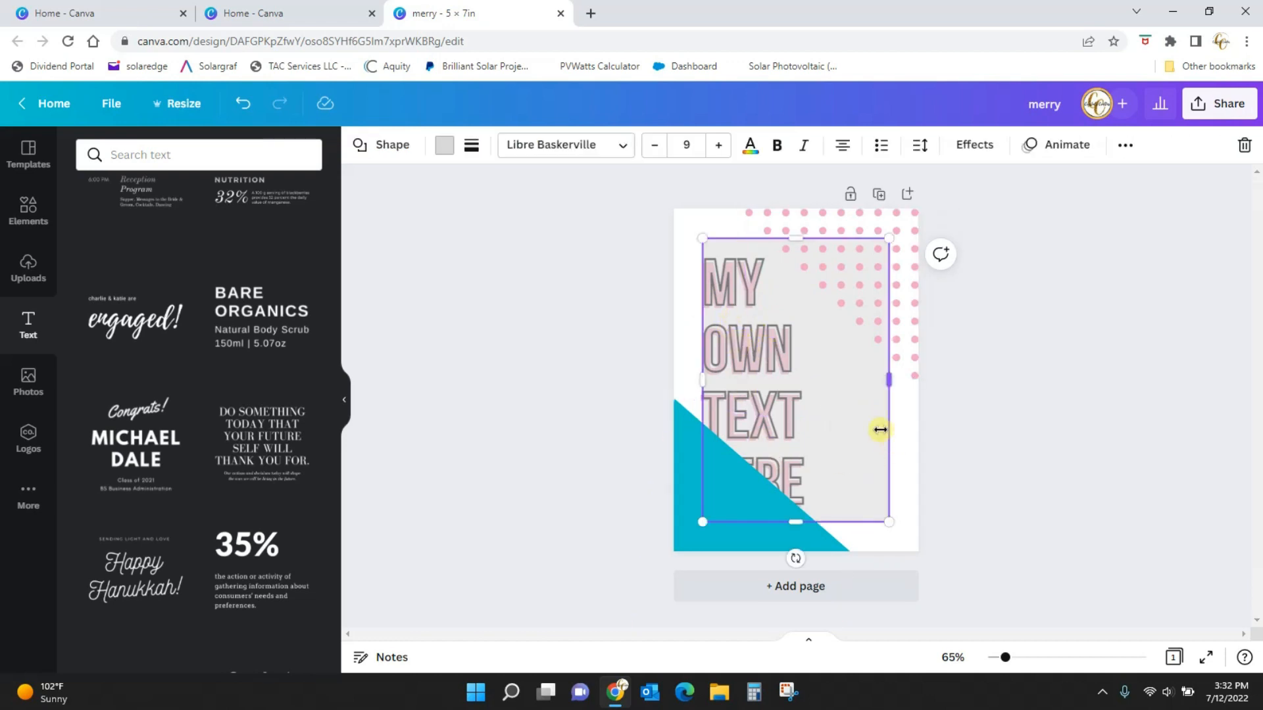
mouse_move(773, 362)
mouse_down()
mouse_move(814, 367)
mouse_move(787, 363)
mouse_up()
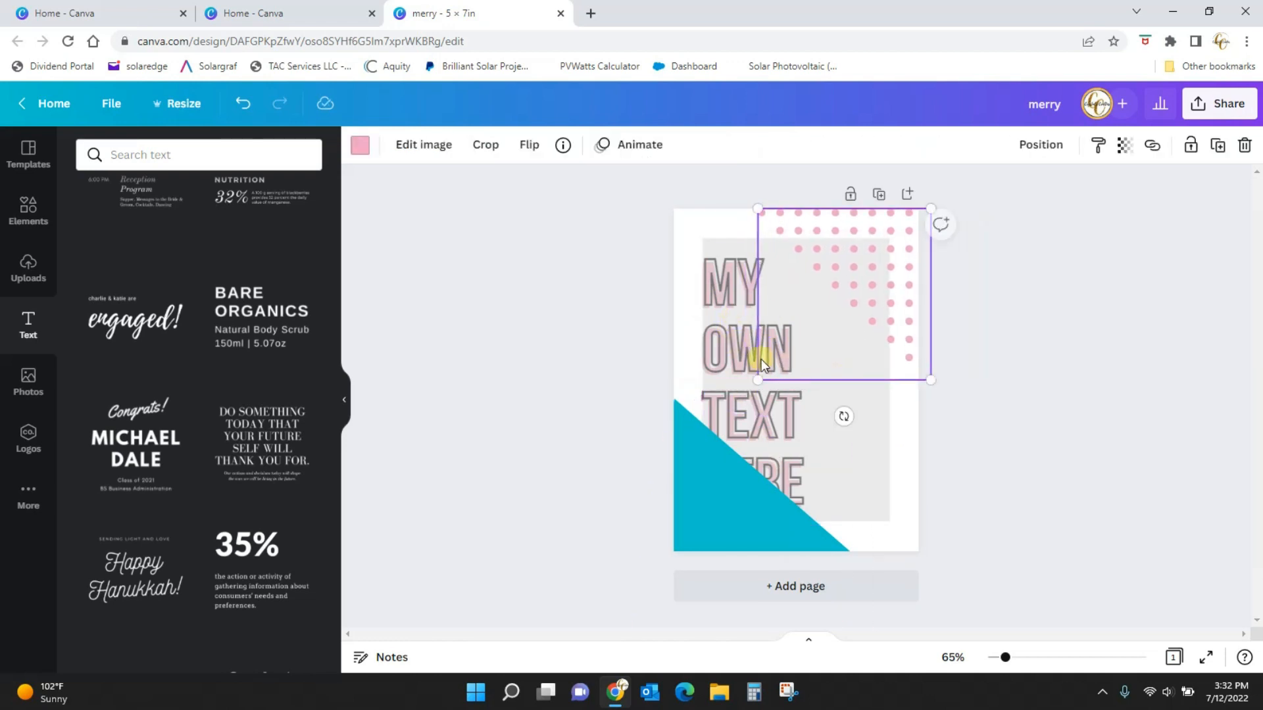
click(737, 356)
click(739, 414)
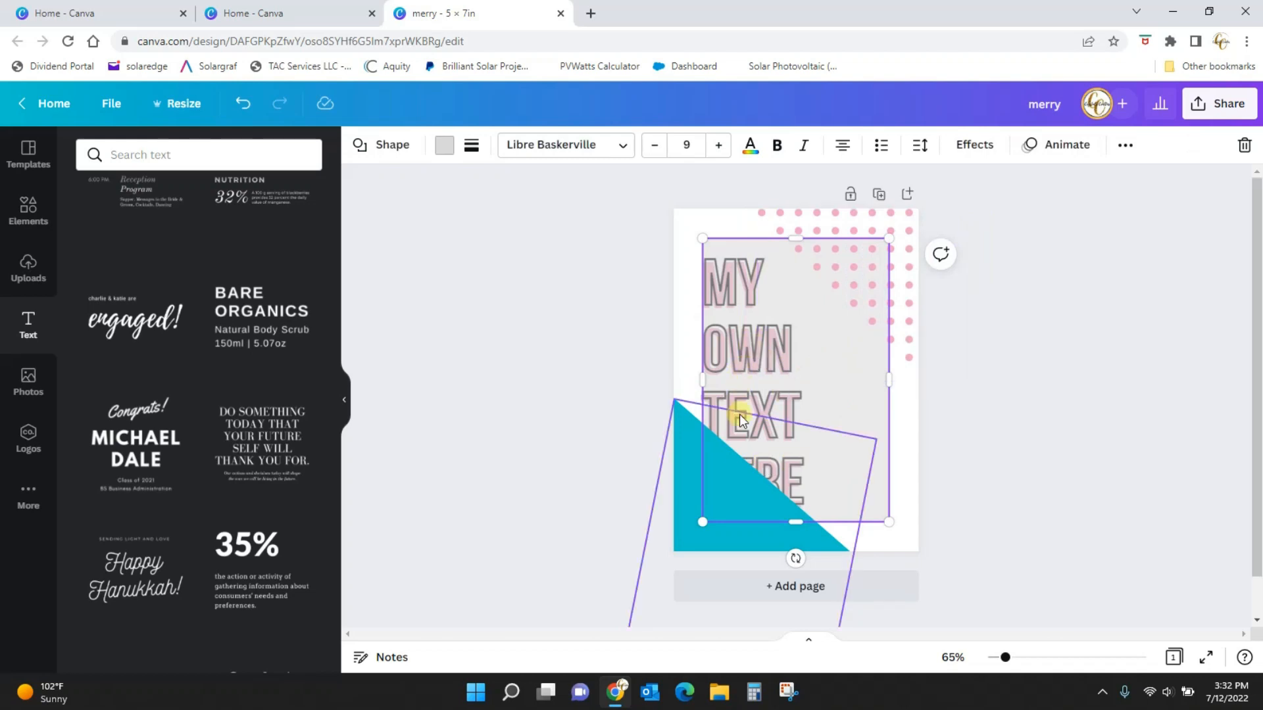
click(1036, 409)
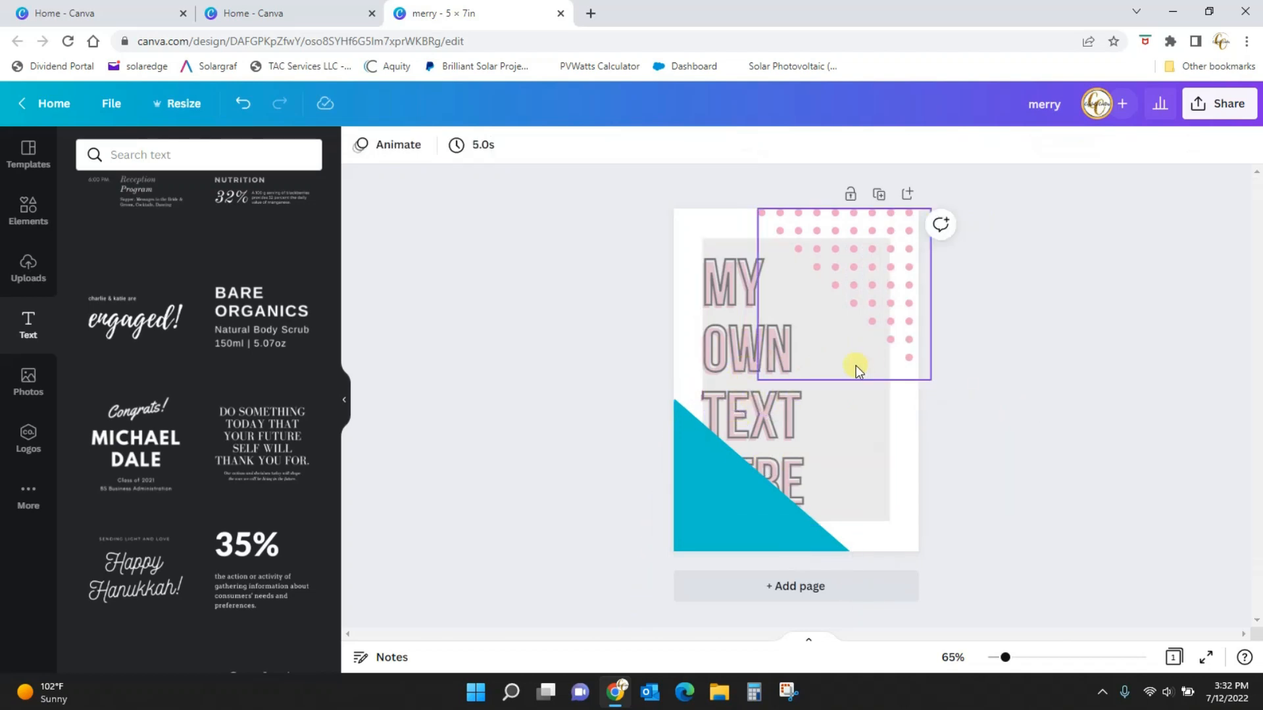
Step: Send the gray rectangle backward so it sits behind the text
click(853, 427)
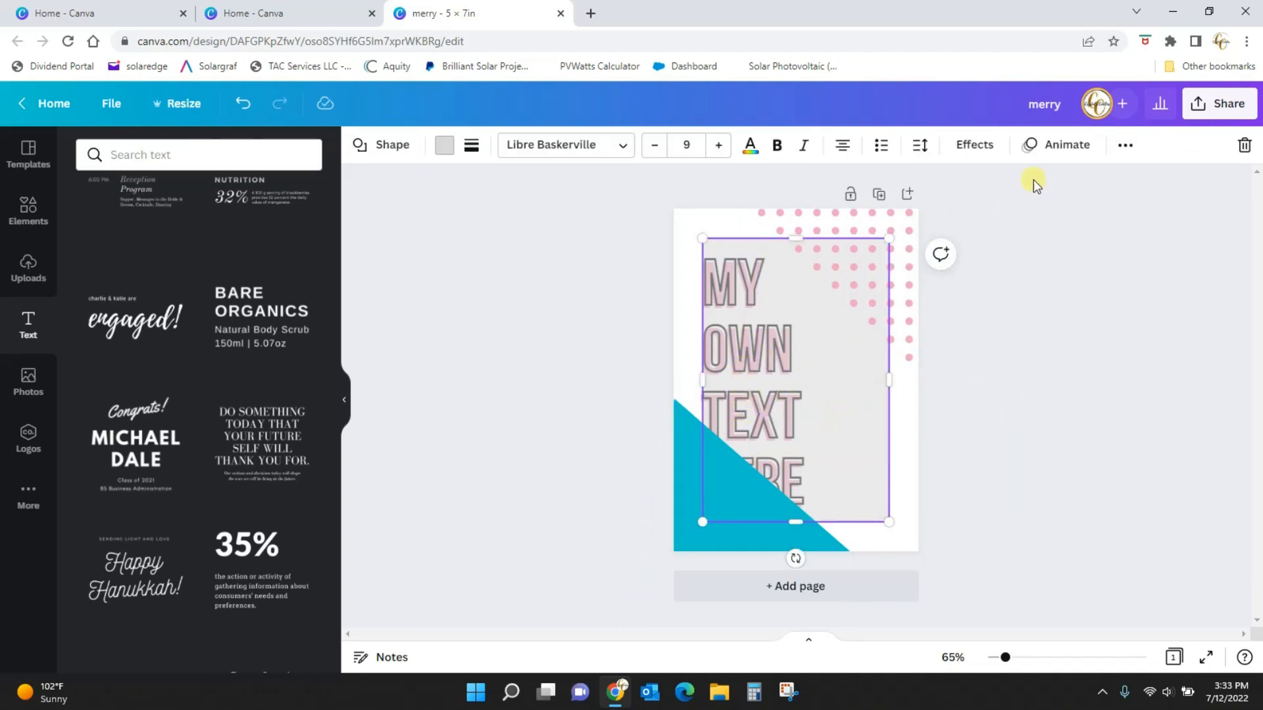
click(1125, 145)
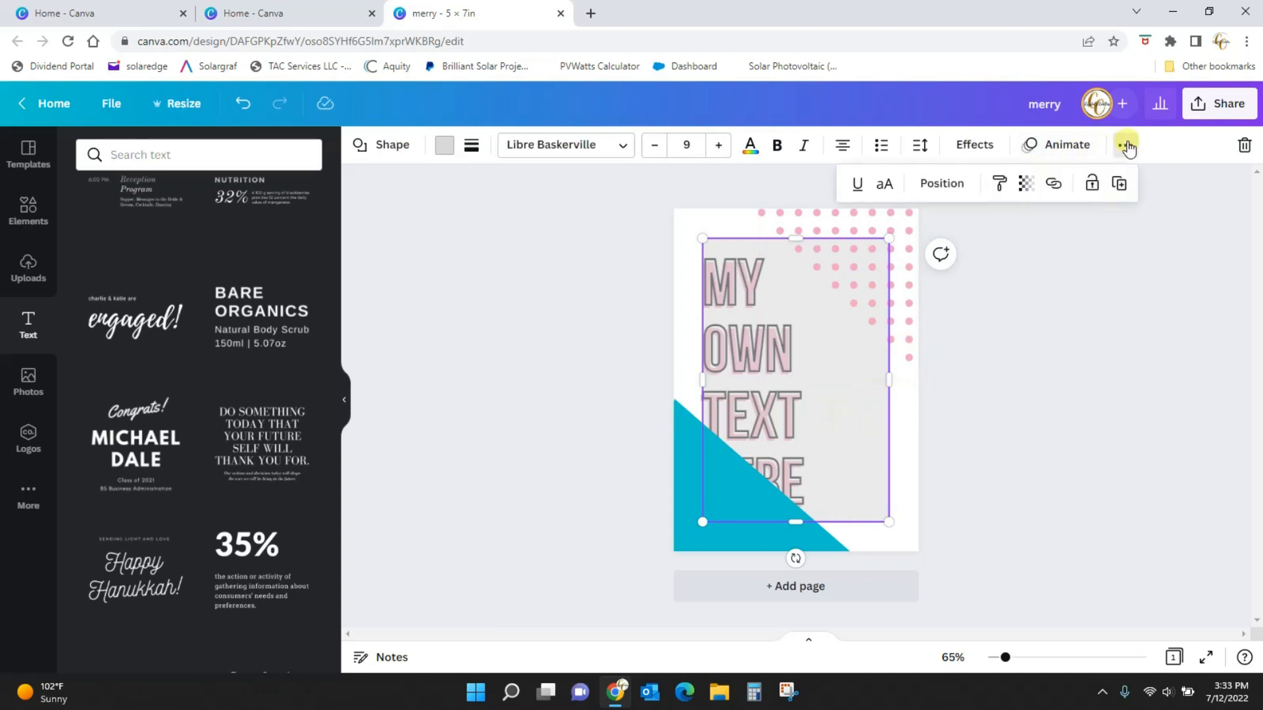
click(942, 184)
click(875, 231)
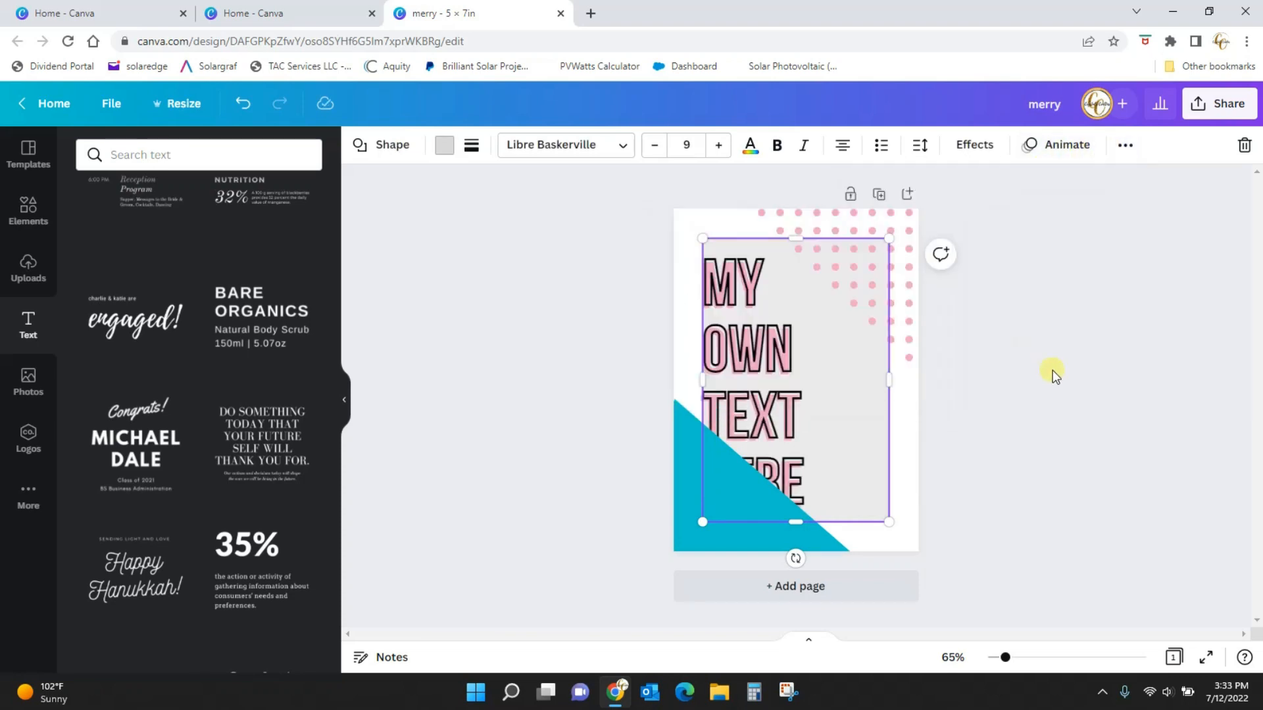
Step: Move the text slightly up and to the right within the gray rectangle, and open its animation options
click(751, 362)
mouse_move(752, 362)
mouse_down()
mouse_move(815, 355)
mouse_move(762, 347)
mouse_up()
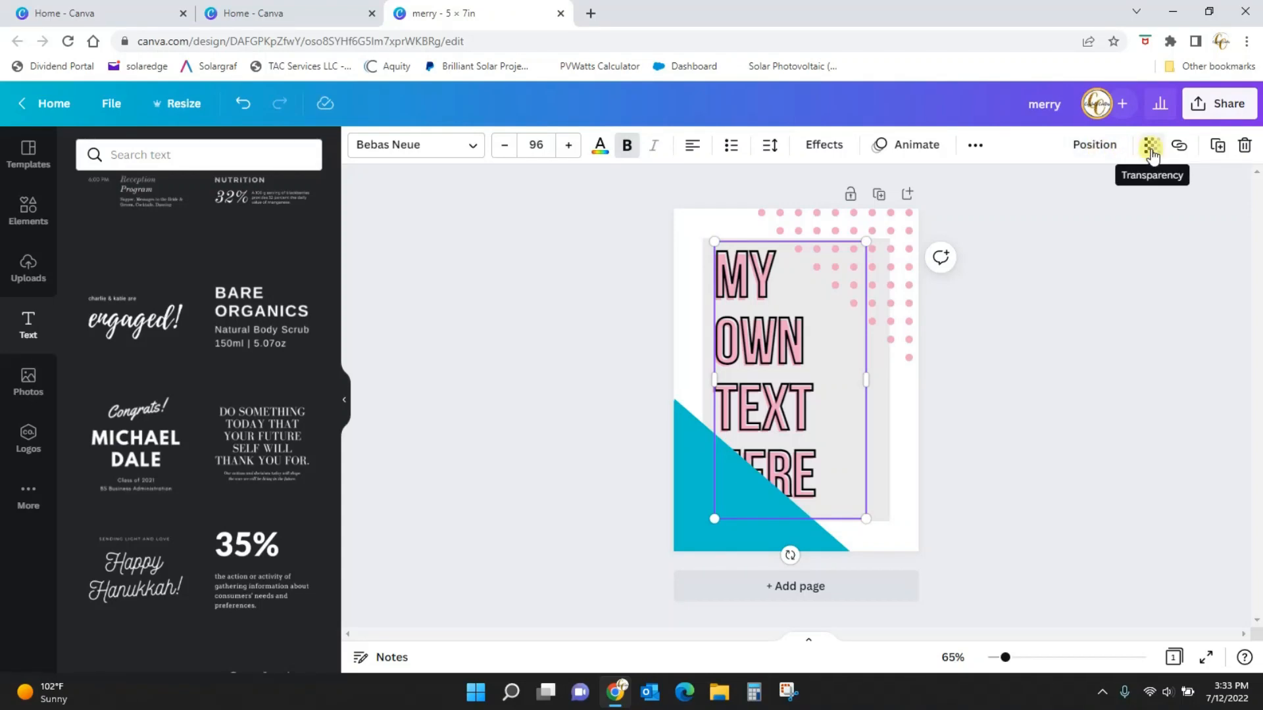
click(920, 149)
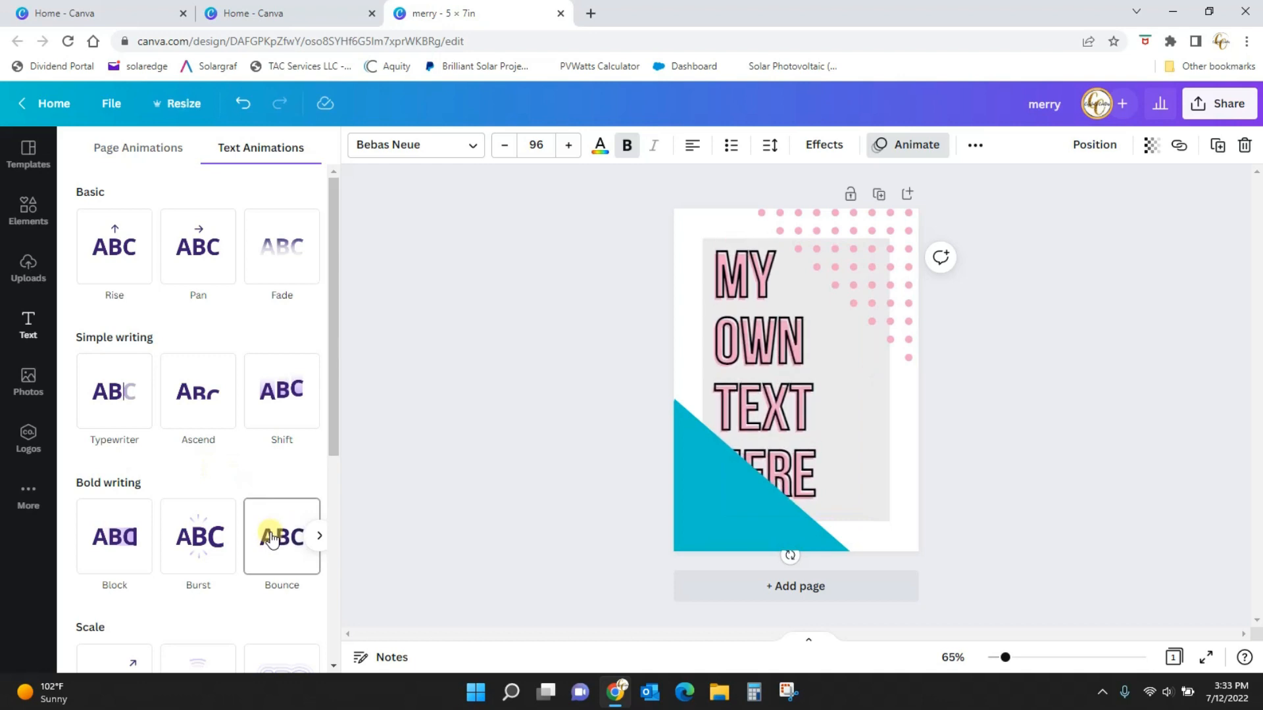
Step: Send the blue triangle backward so it sits behind the text
click(687, 529)
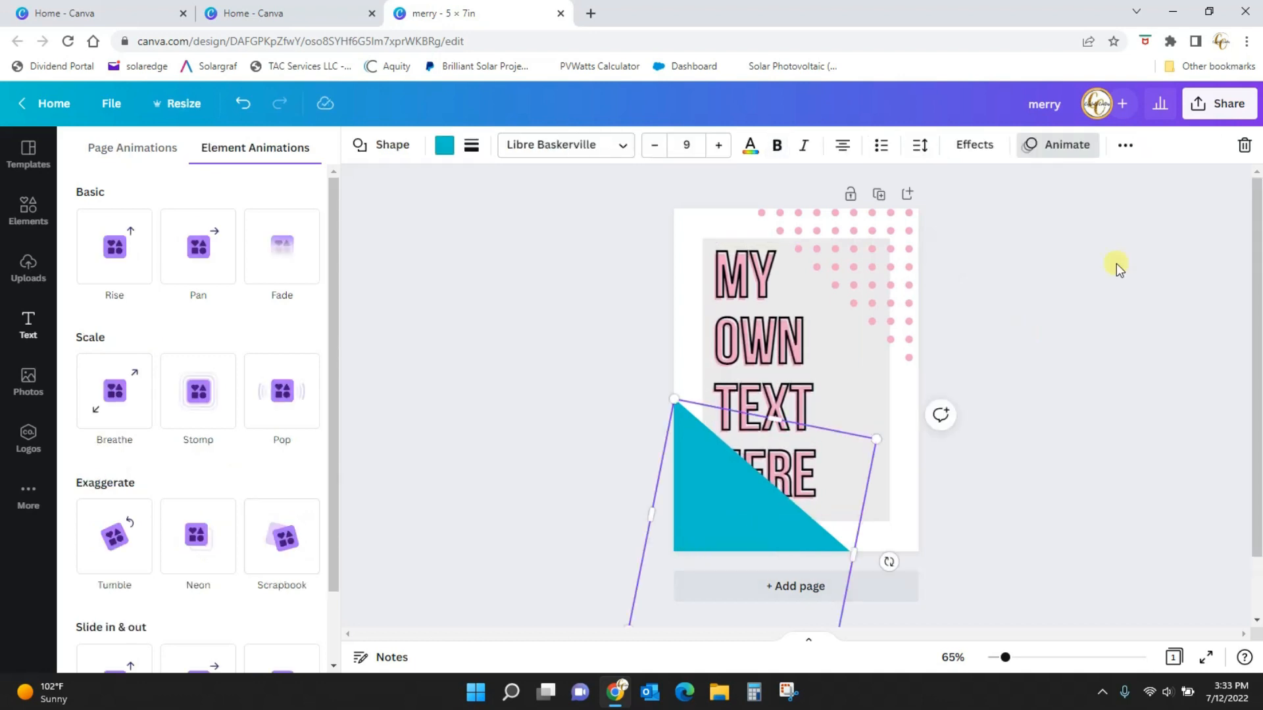
click(1123, 146)
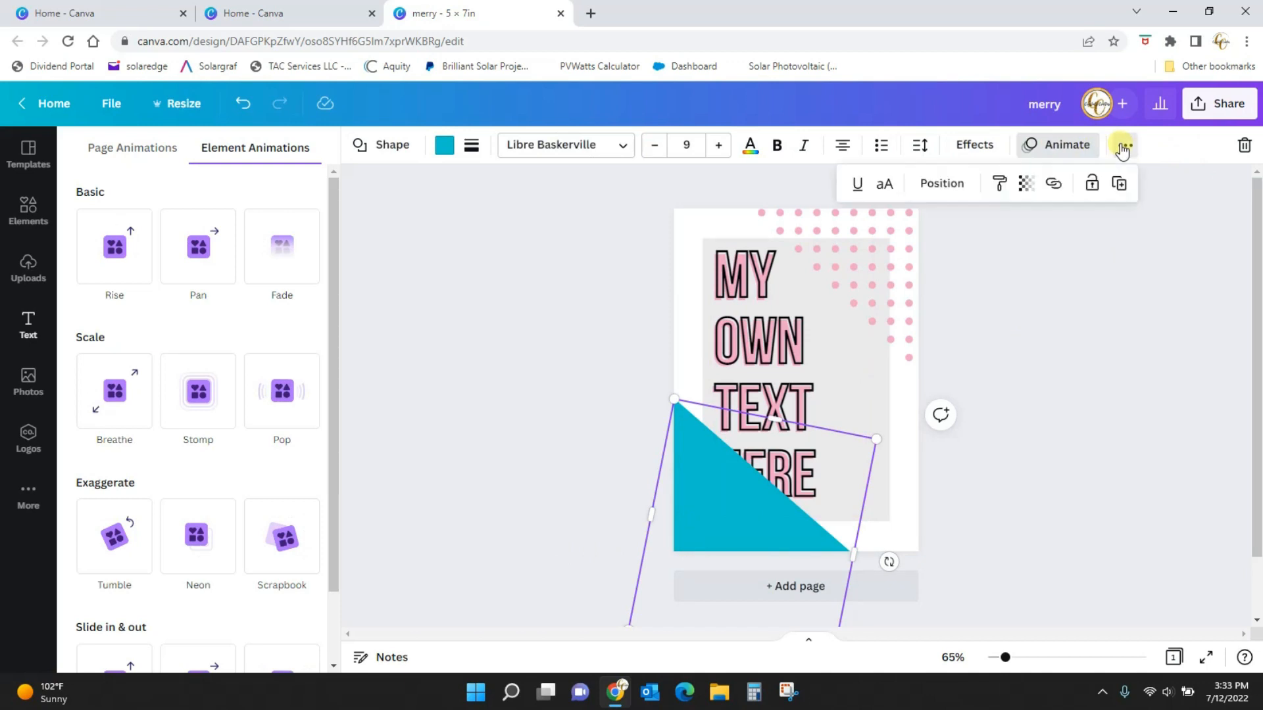
click(947, 184)
click(871, 234)
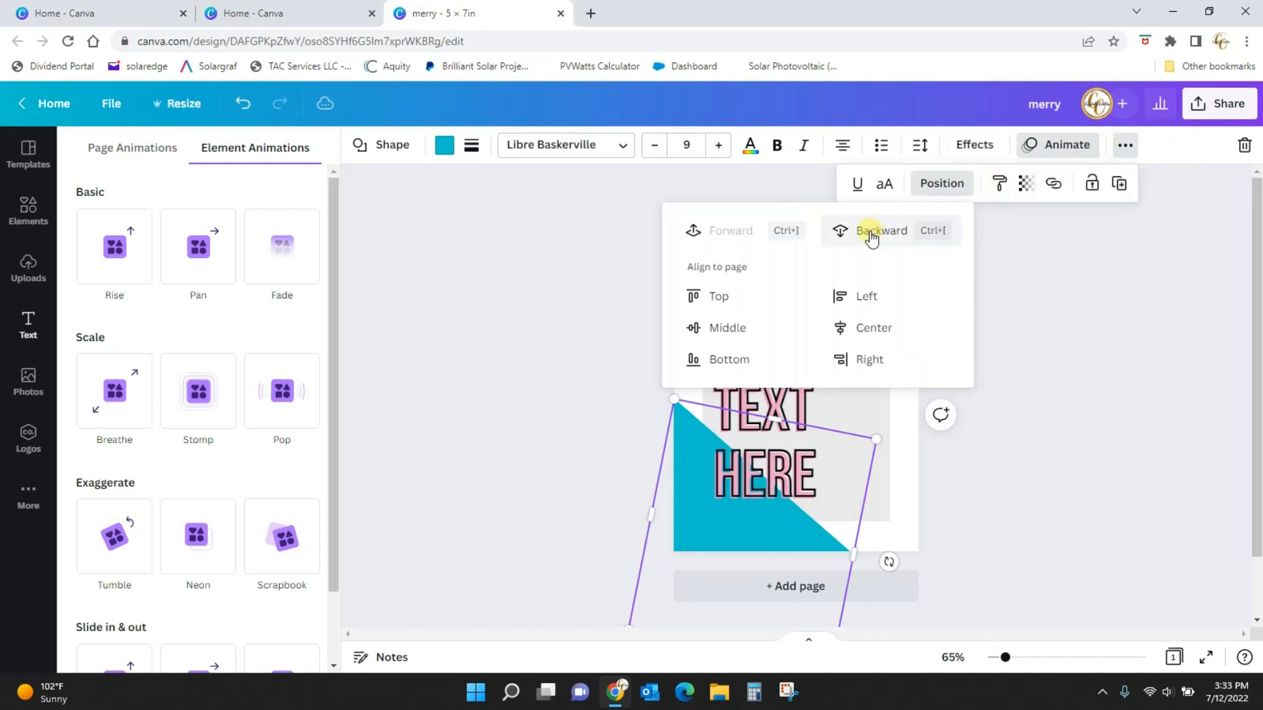
click(487, 340)
click(479, 341)
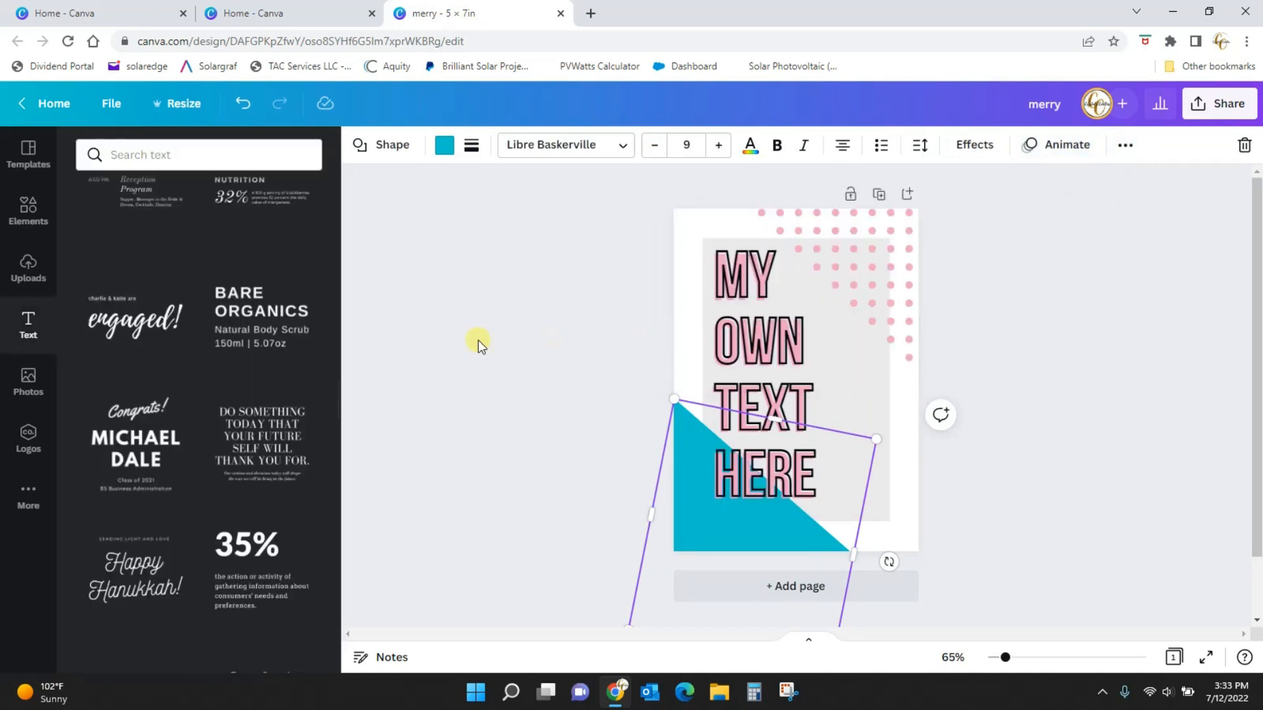
Step: Preview the animation styles available for the text, from simple writing to slide in and out, without applying one
click(751, 321)
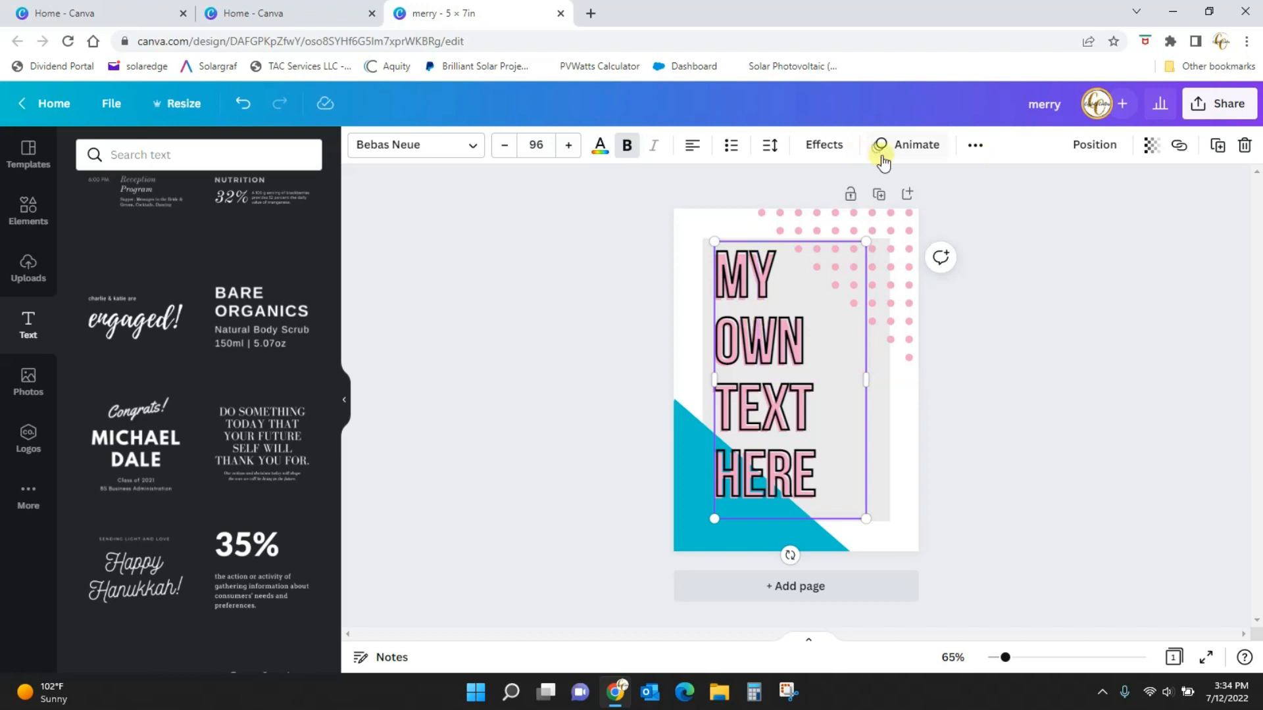
click(905, 156)
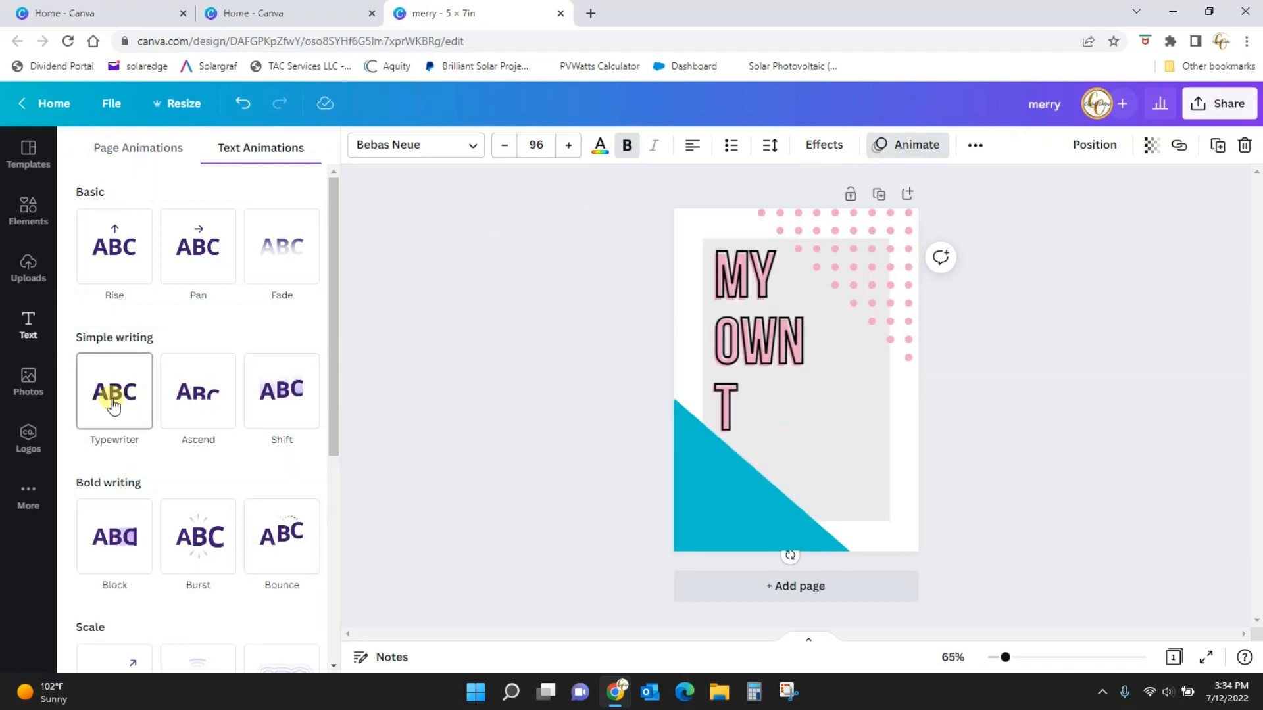
scroll(113, 408, down, 3)
scroll(114, 412, down, 2)
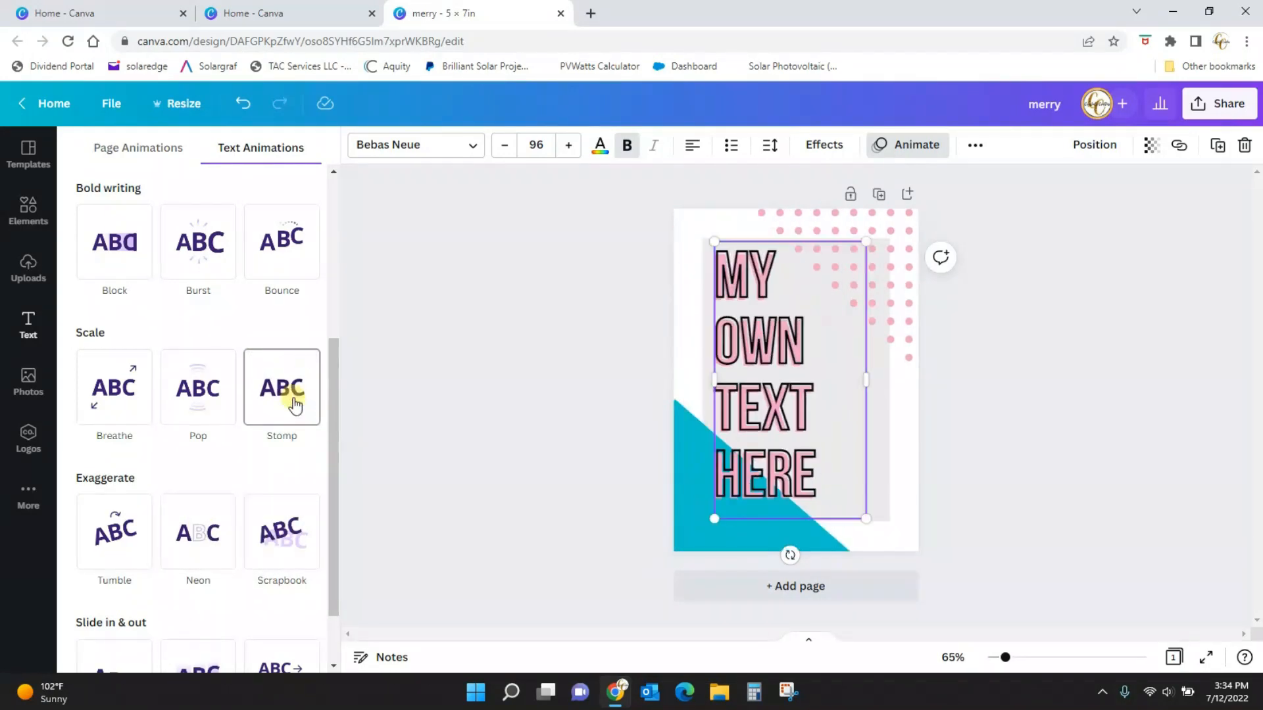
drag(332, 427, 322, 578)
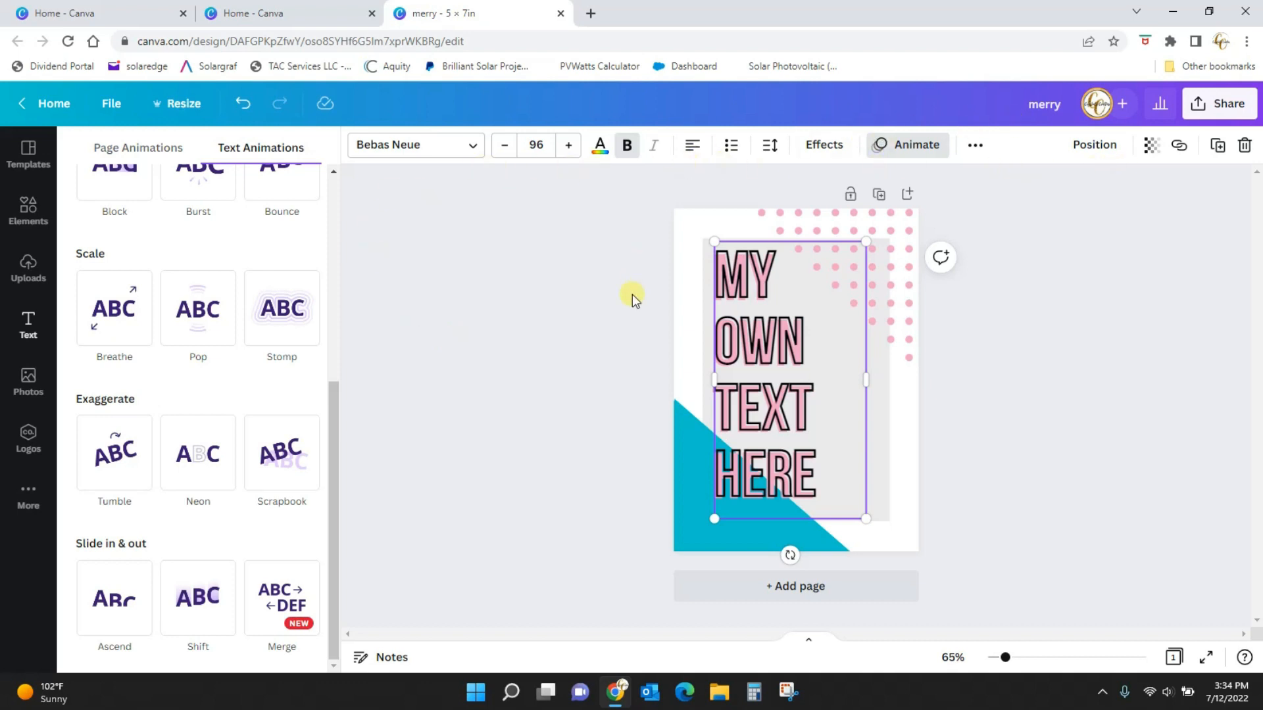
key(Escape)
Step: Look through the elements, uploads, text and photo libraries, and deselect the text on the card
click(27, 212)
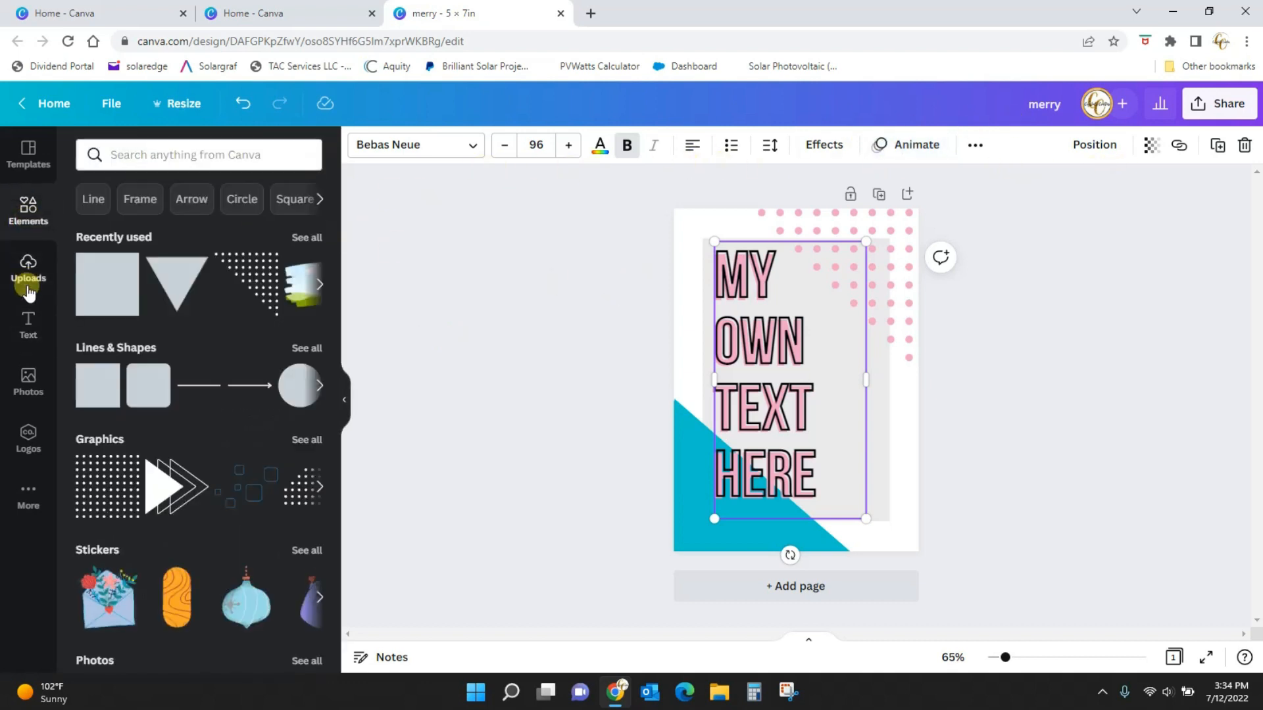
click(28, 283)
click(28, 345)
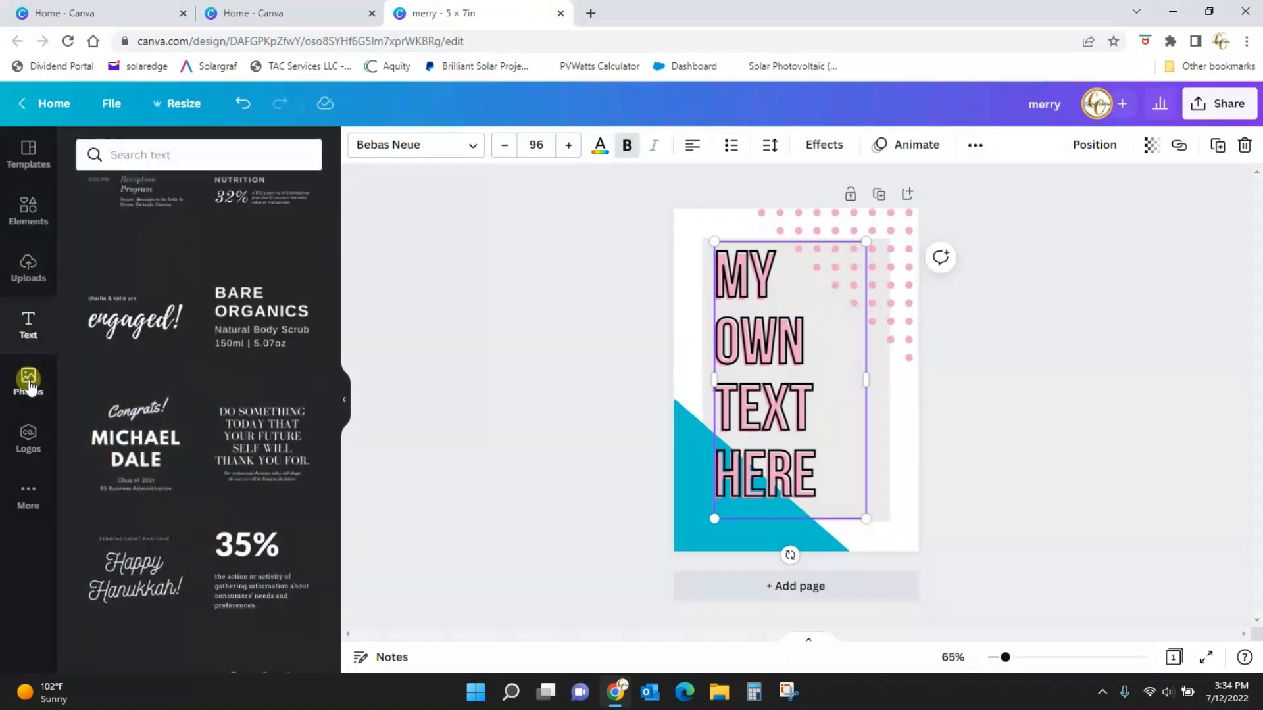
click(29, 383)
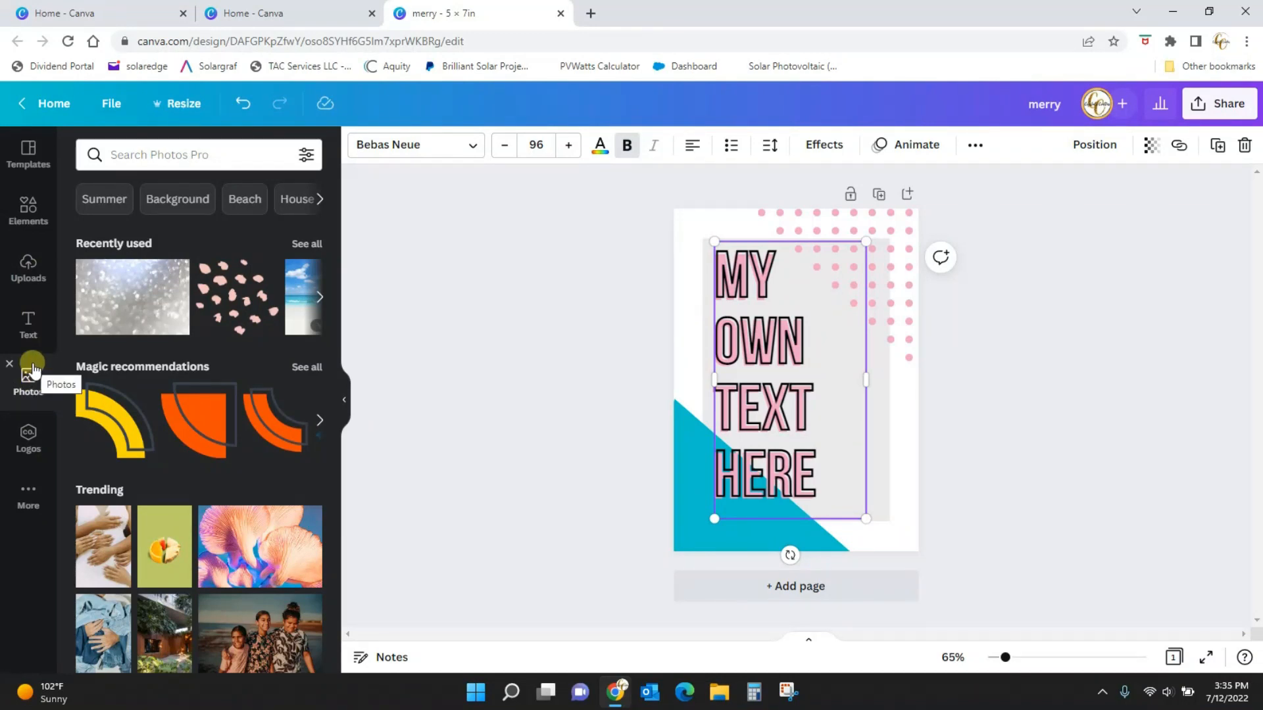
click(442, 373)
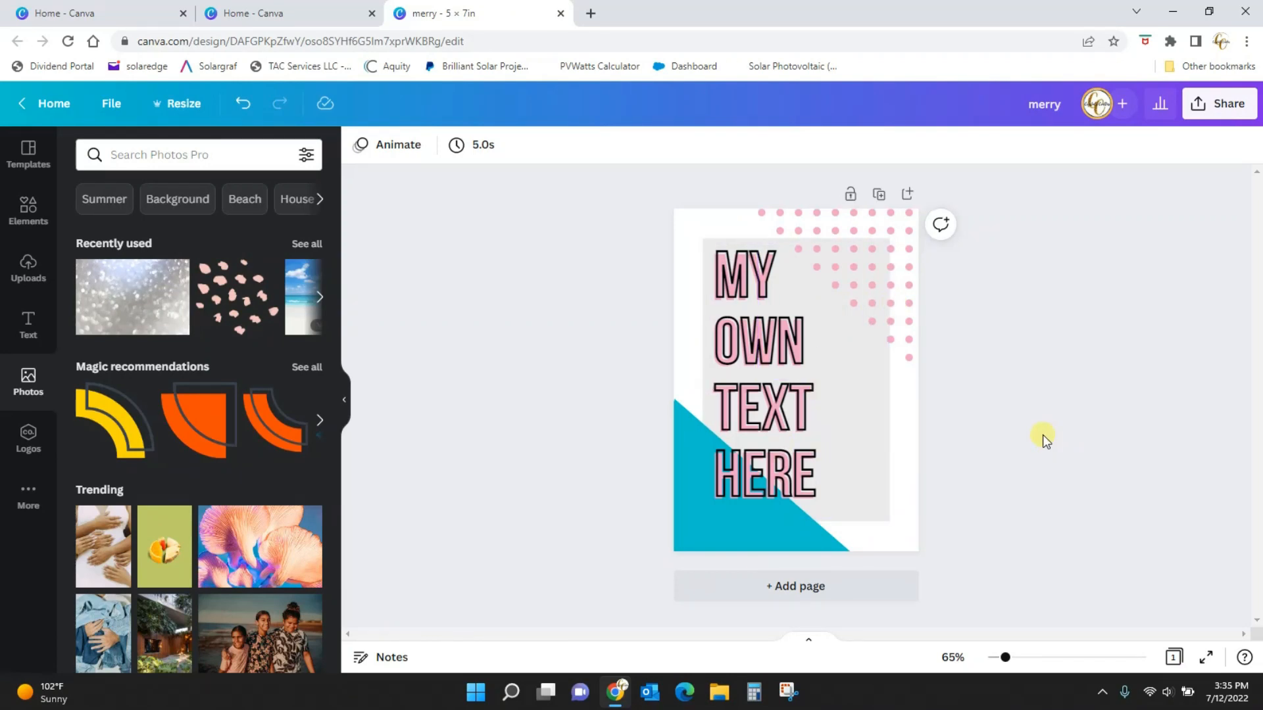
Step: Examine the design's download settings, including the available file types and the PNG size and background options
click(1229, 113)
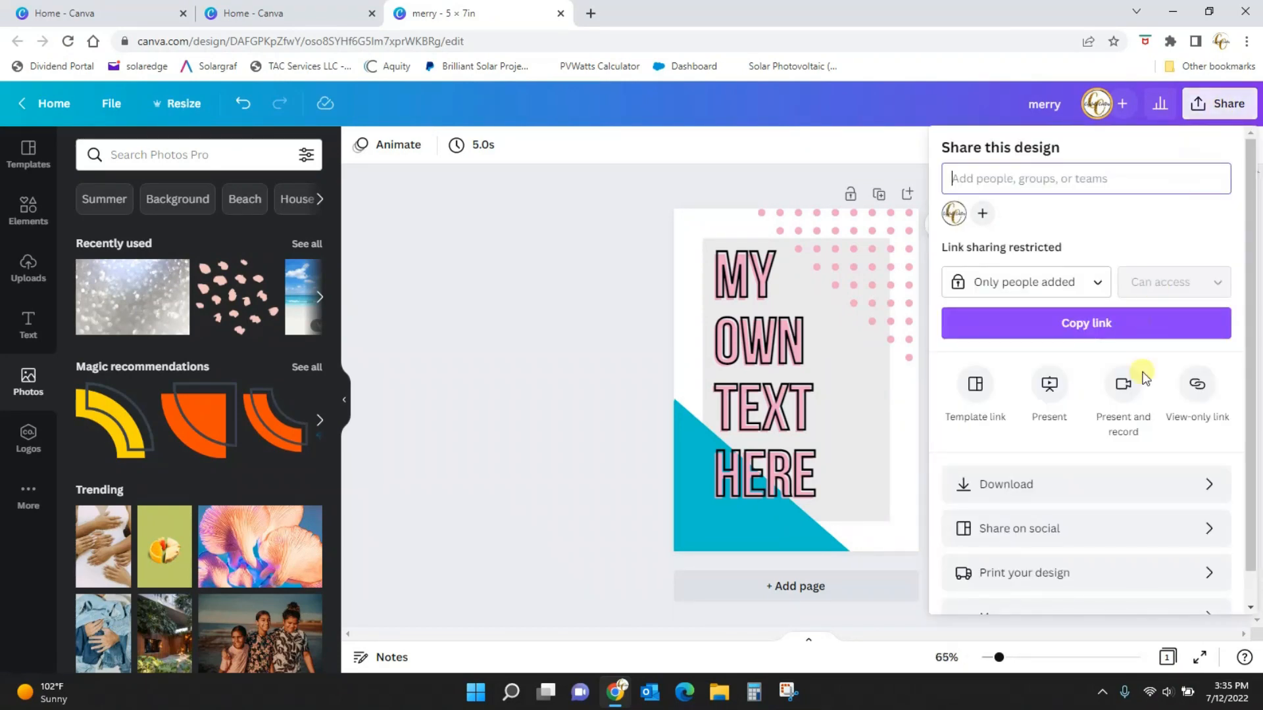
click(1068, 488)
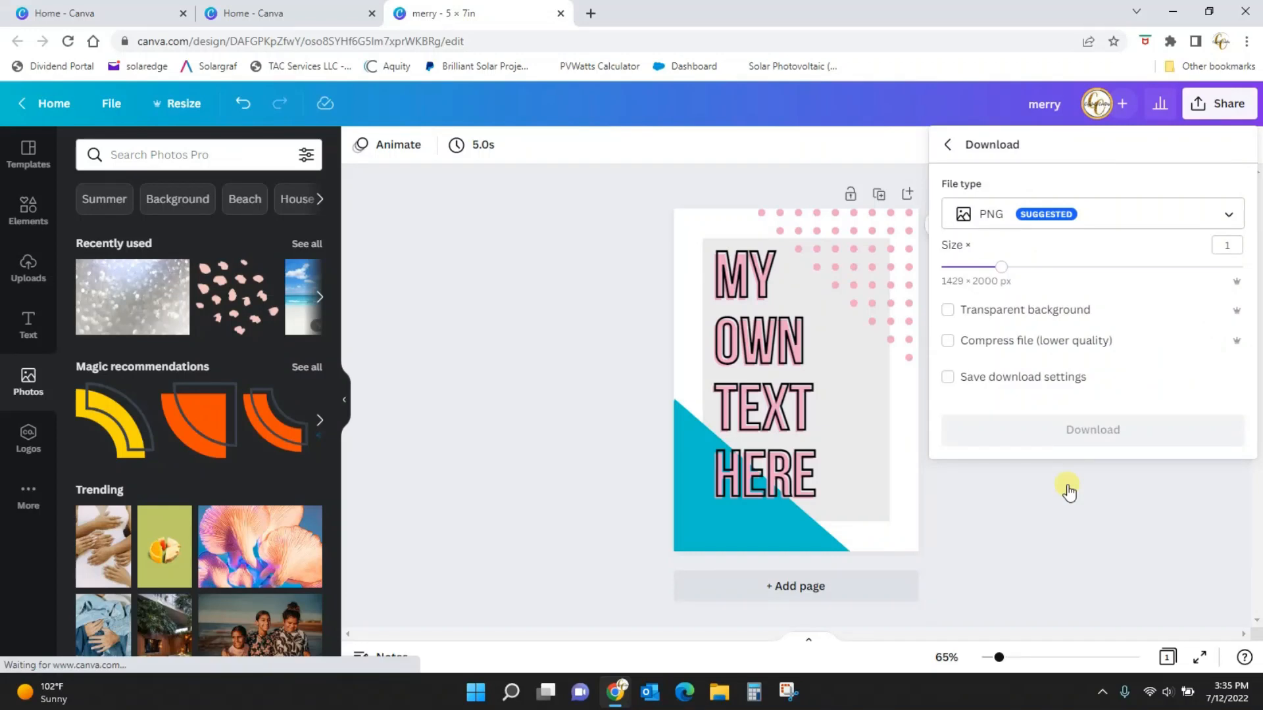
click(1091, 215)
click(1108, 216)
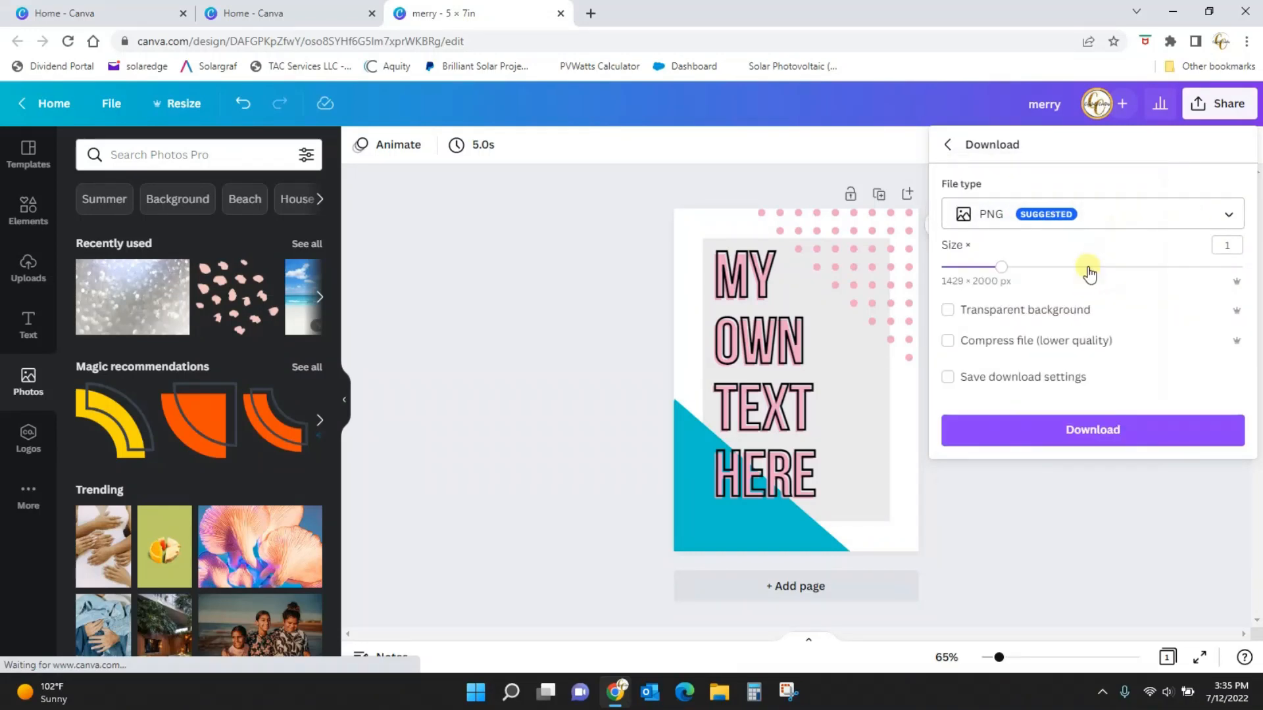
click(1122, 219)
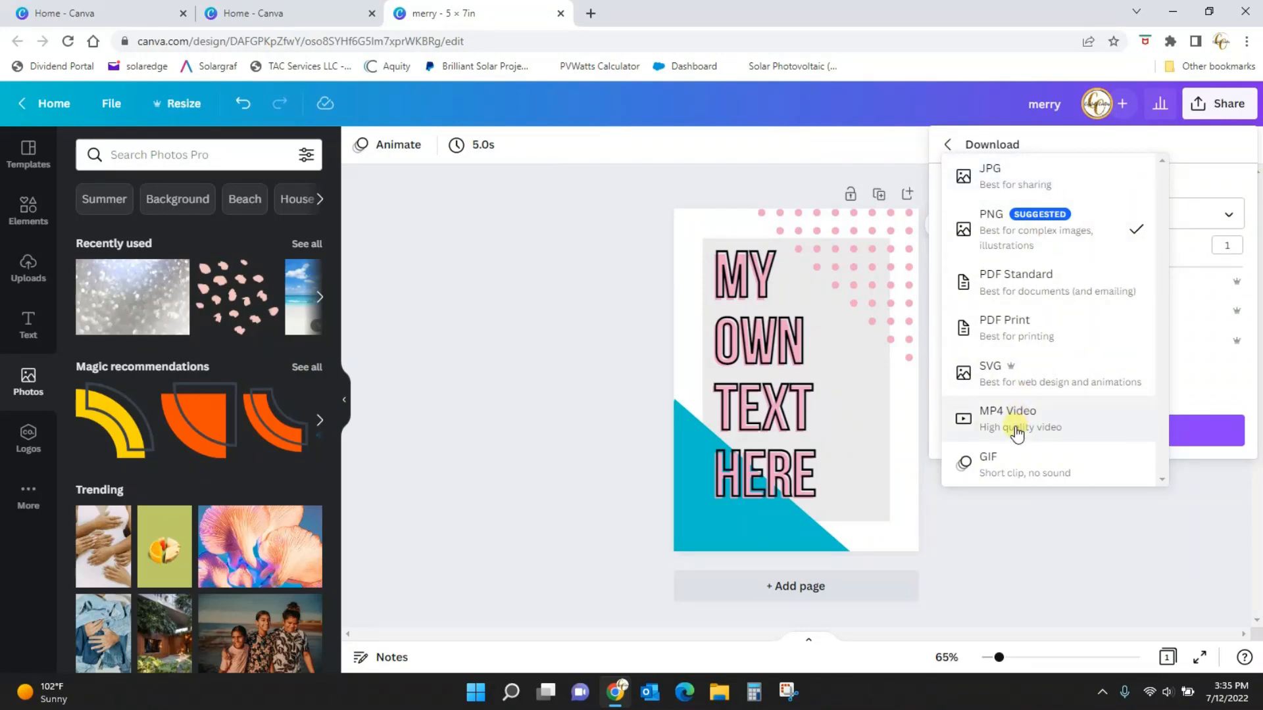
click(1187, 322)
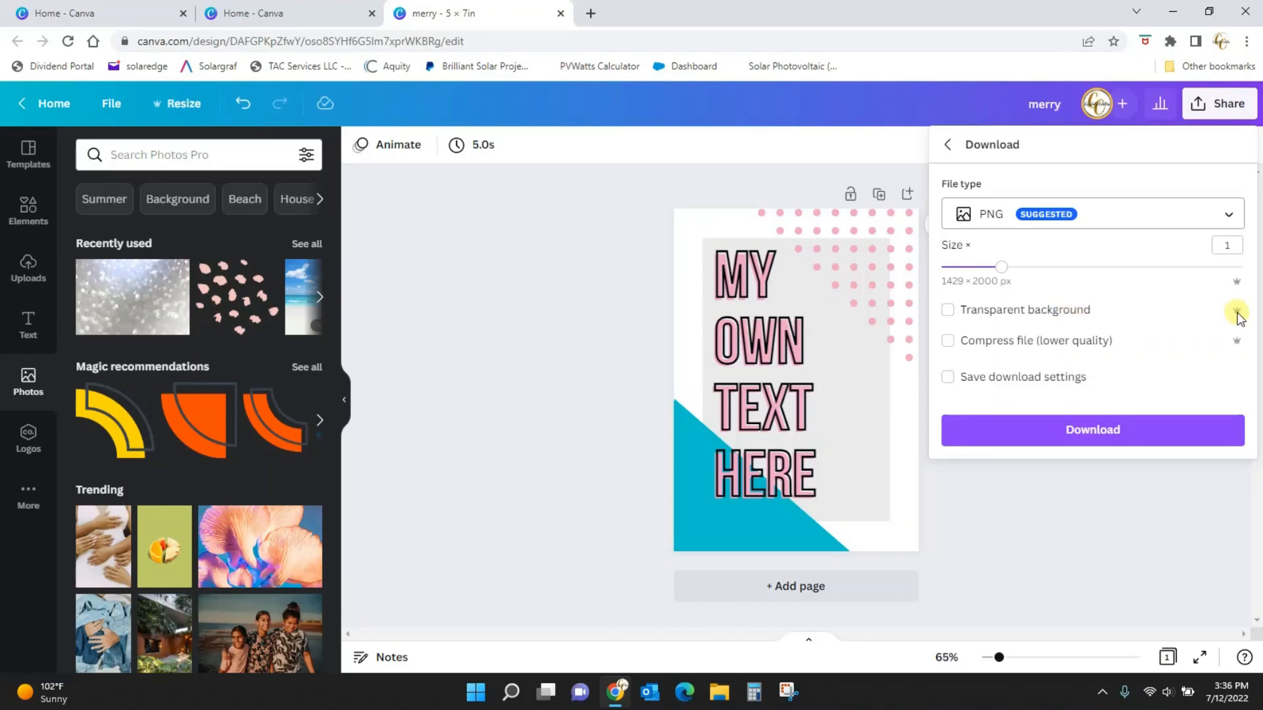
click(1076, 431)
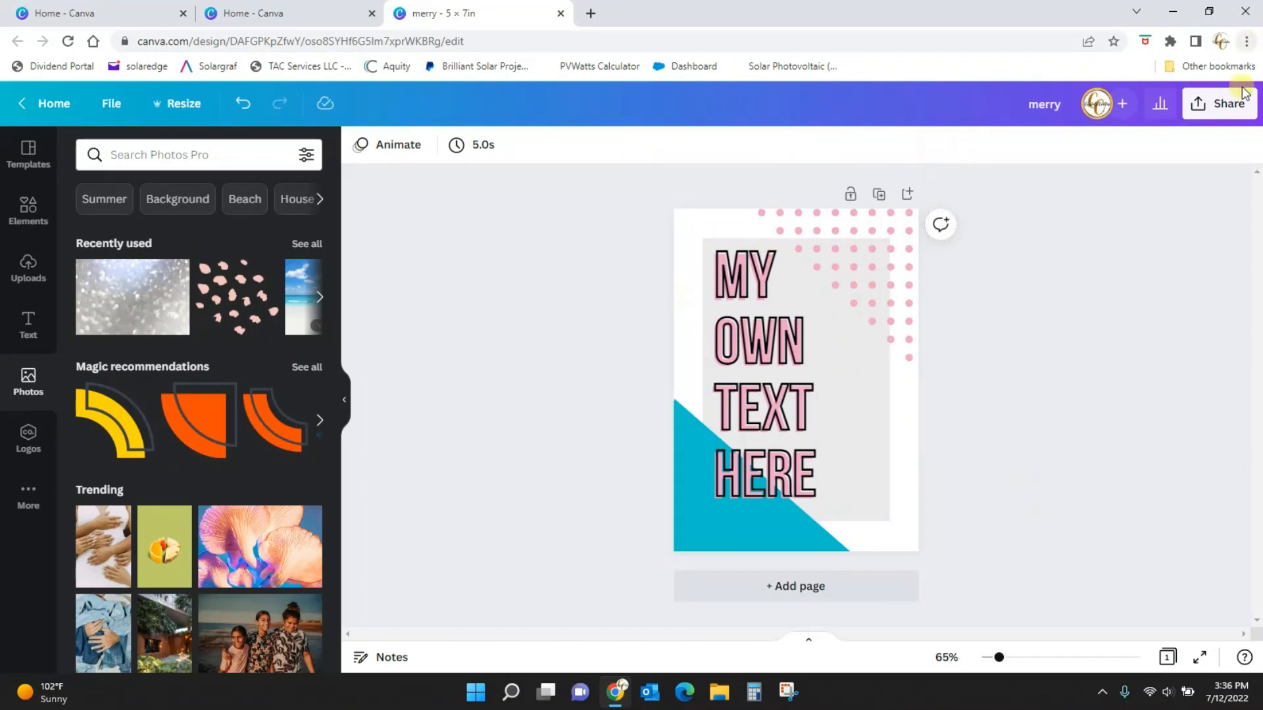
Step: Examine the social media sharing destinations for the design and open the TikTok option
click(1217, 105)
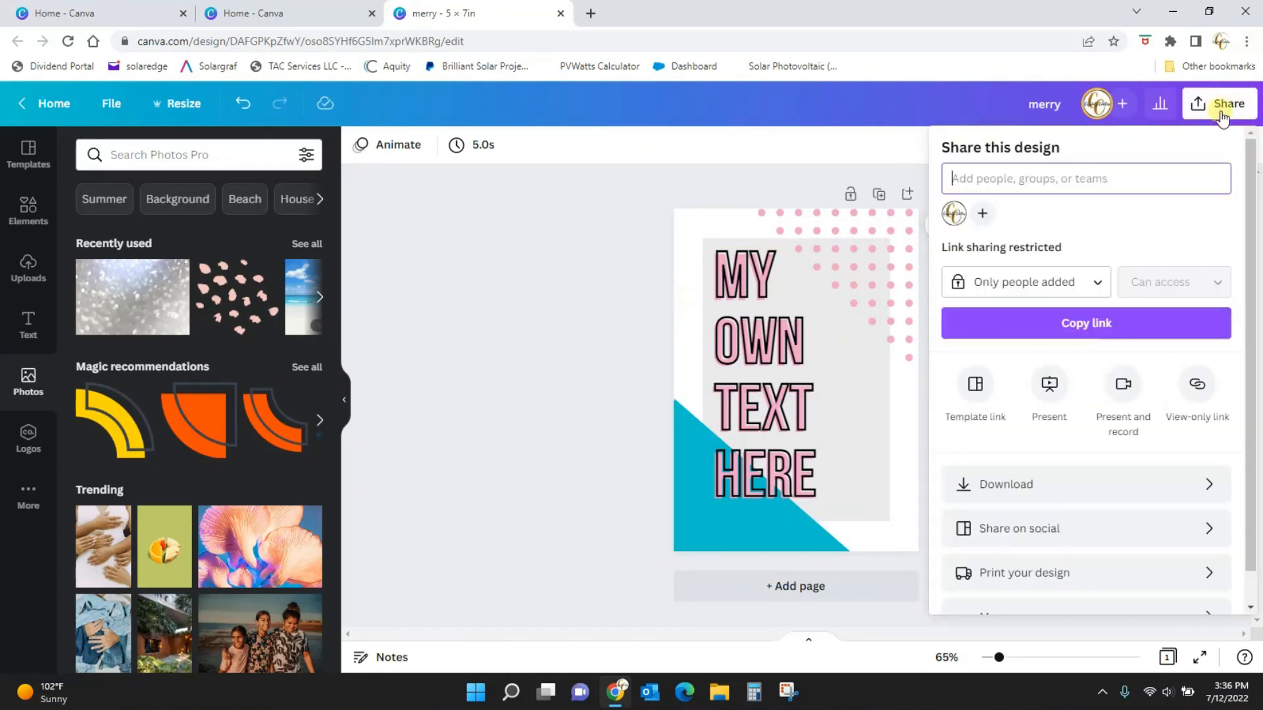
click(1104, 544)
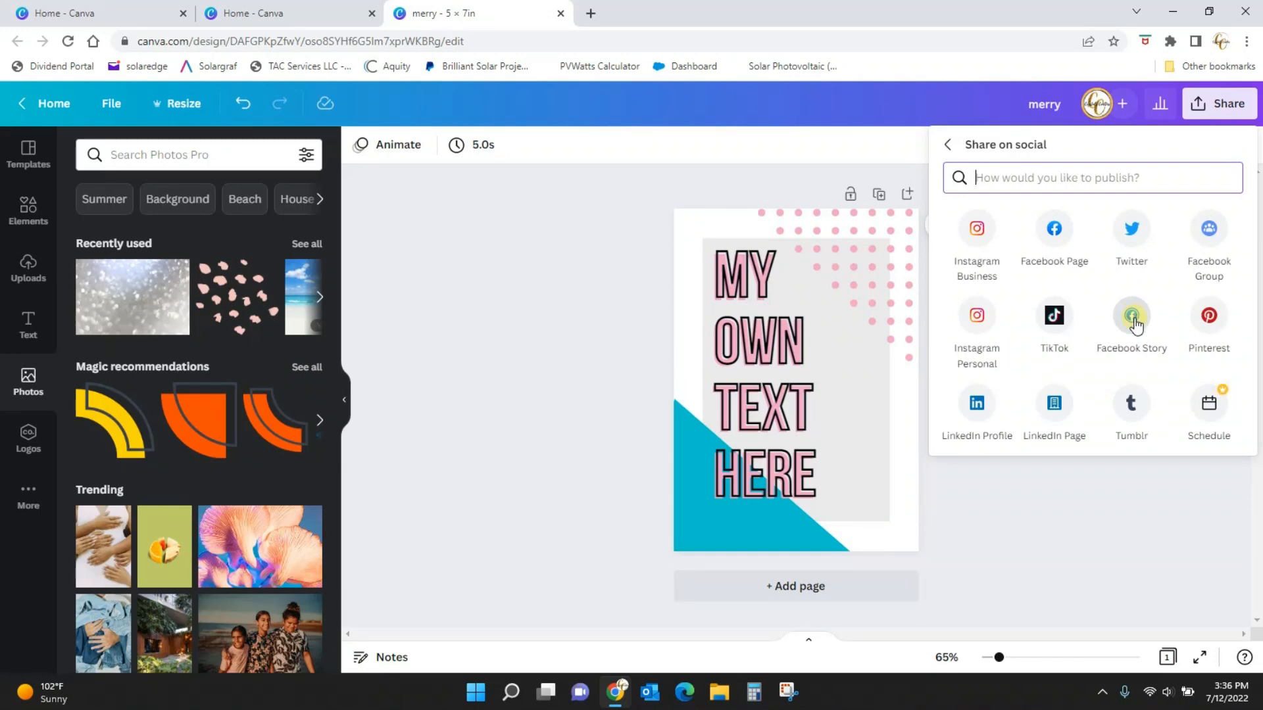
click(1056, 317)
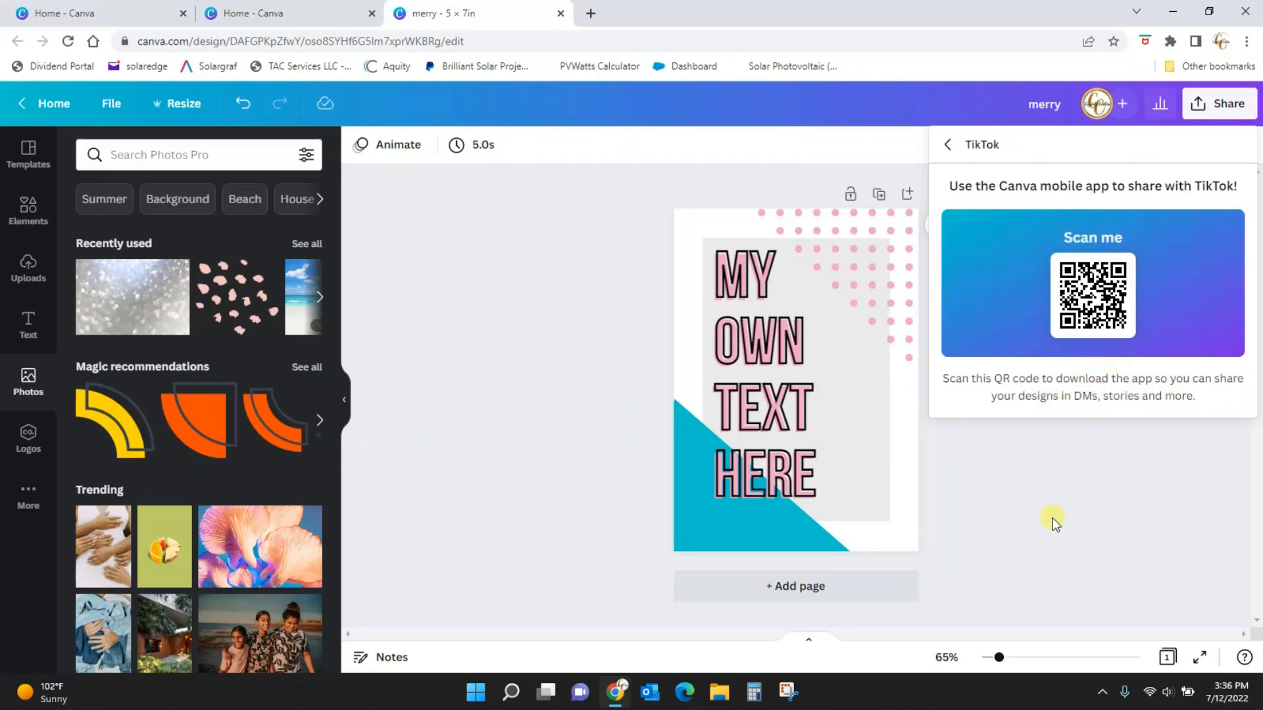
Step: Search the print products for "invitation", choose Cards, and resize a copy of the design for card printing
click(1228, 105)
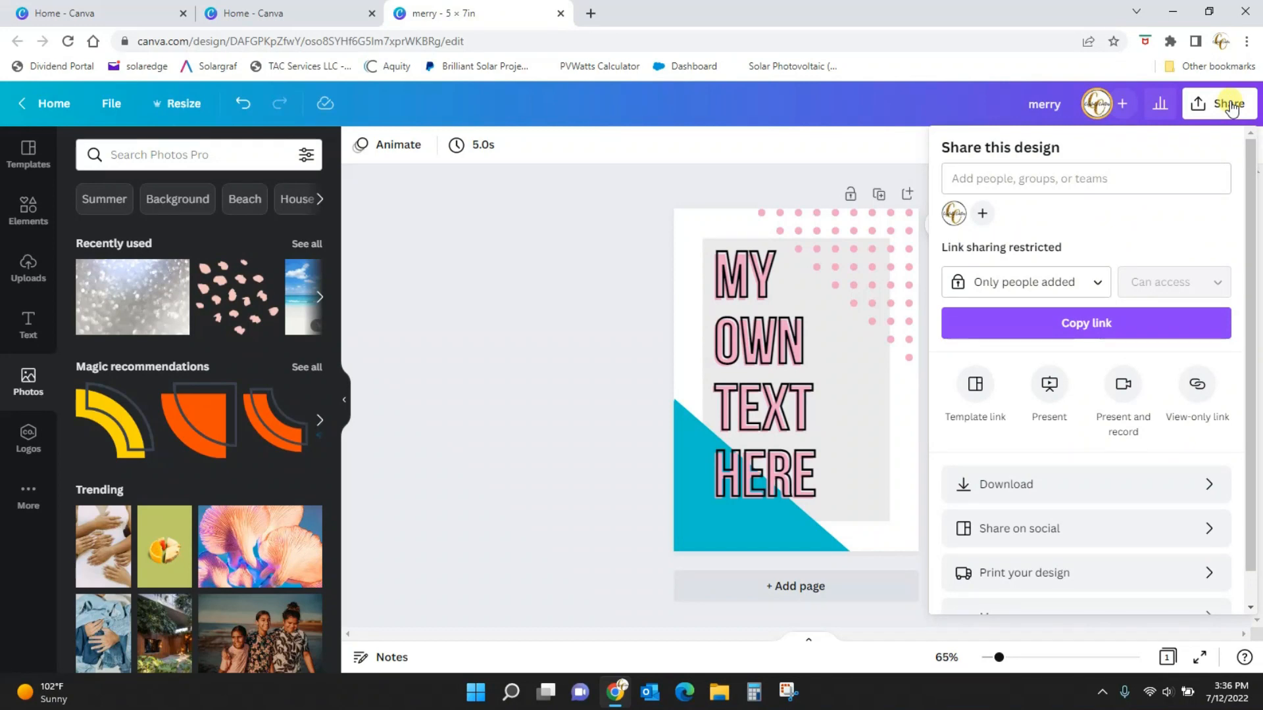
click(1103, 584)
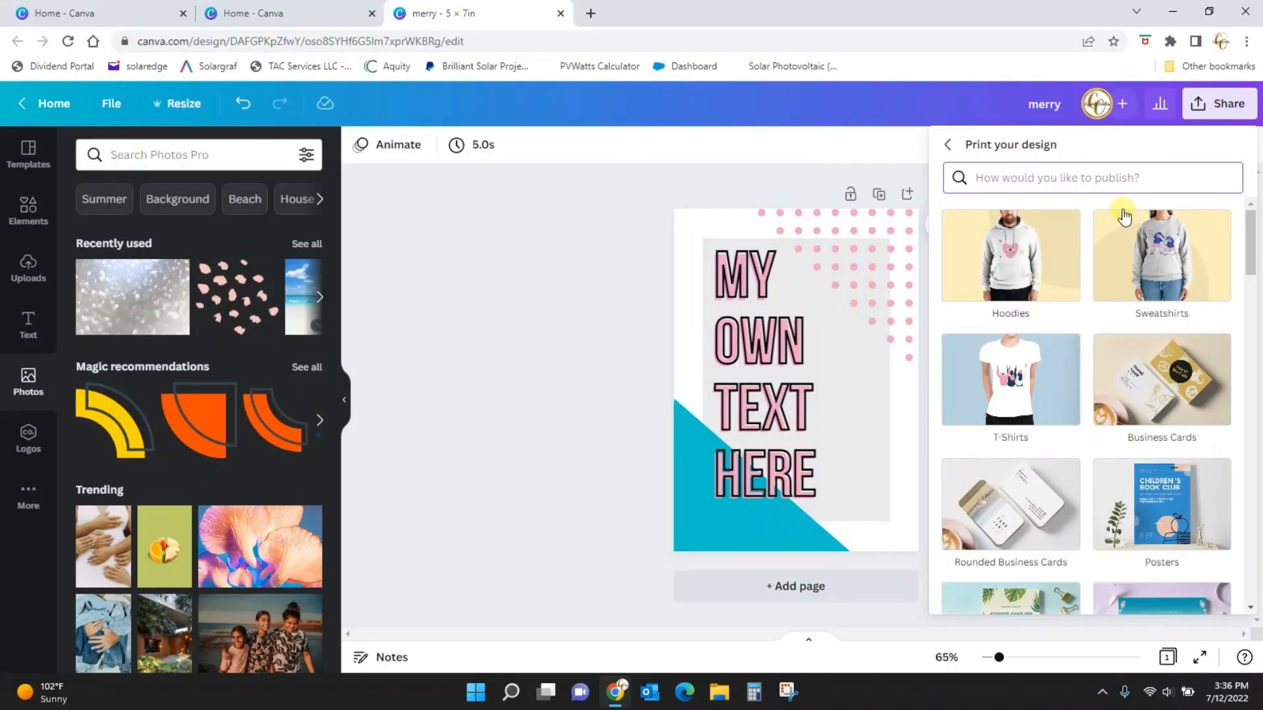
text(invitation)
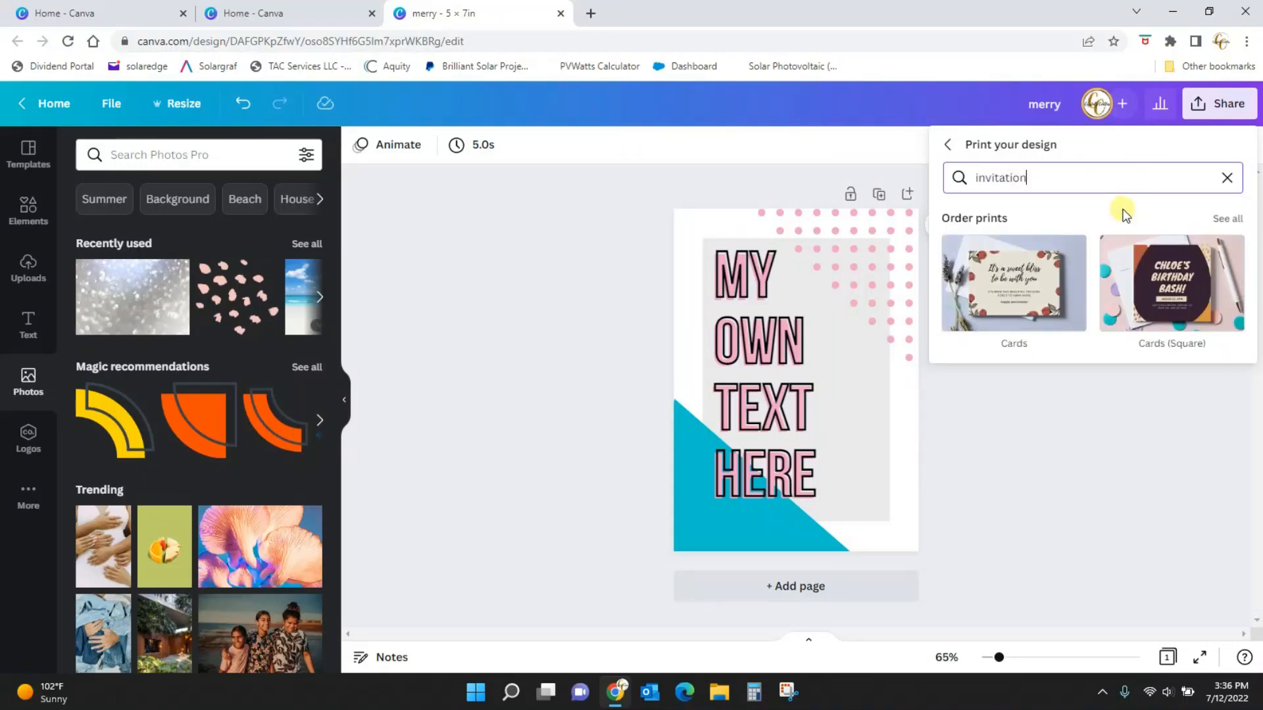
click(994, 304)
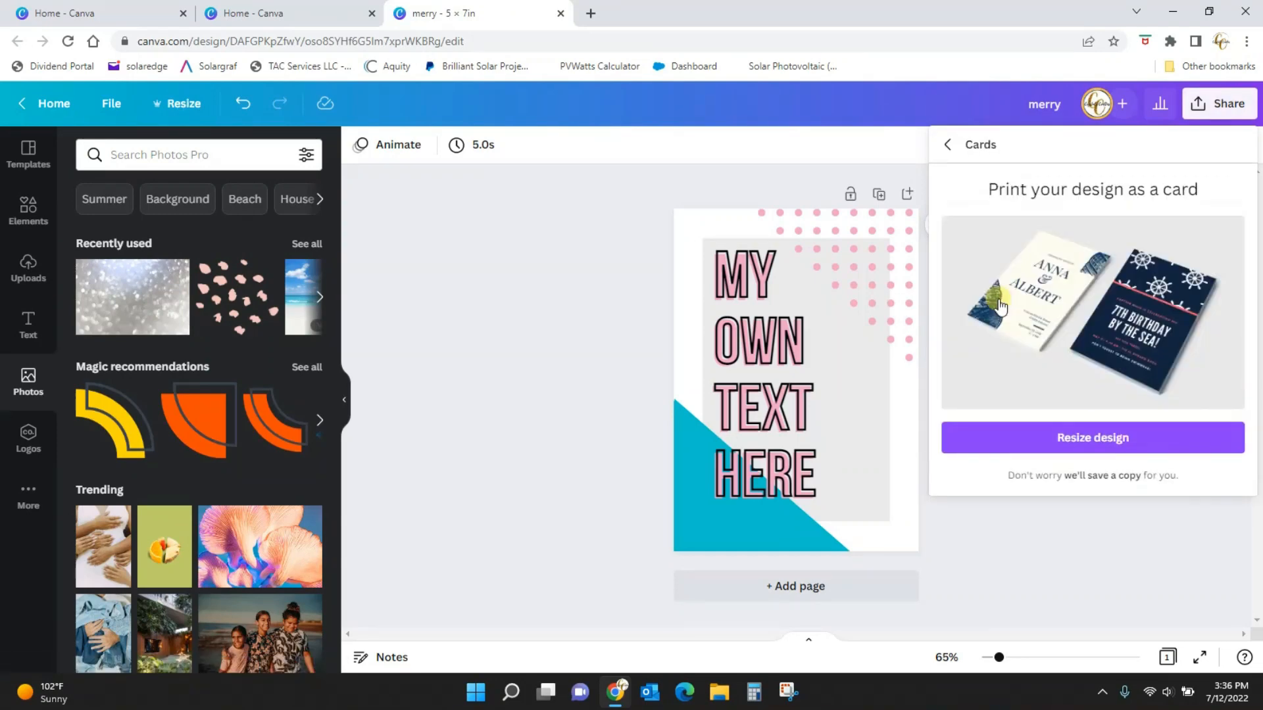
click(1085, 439)
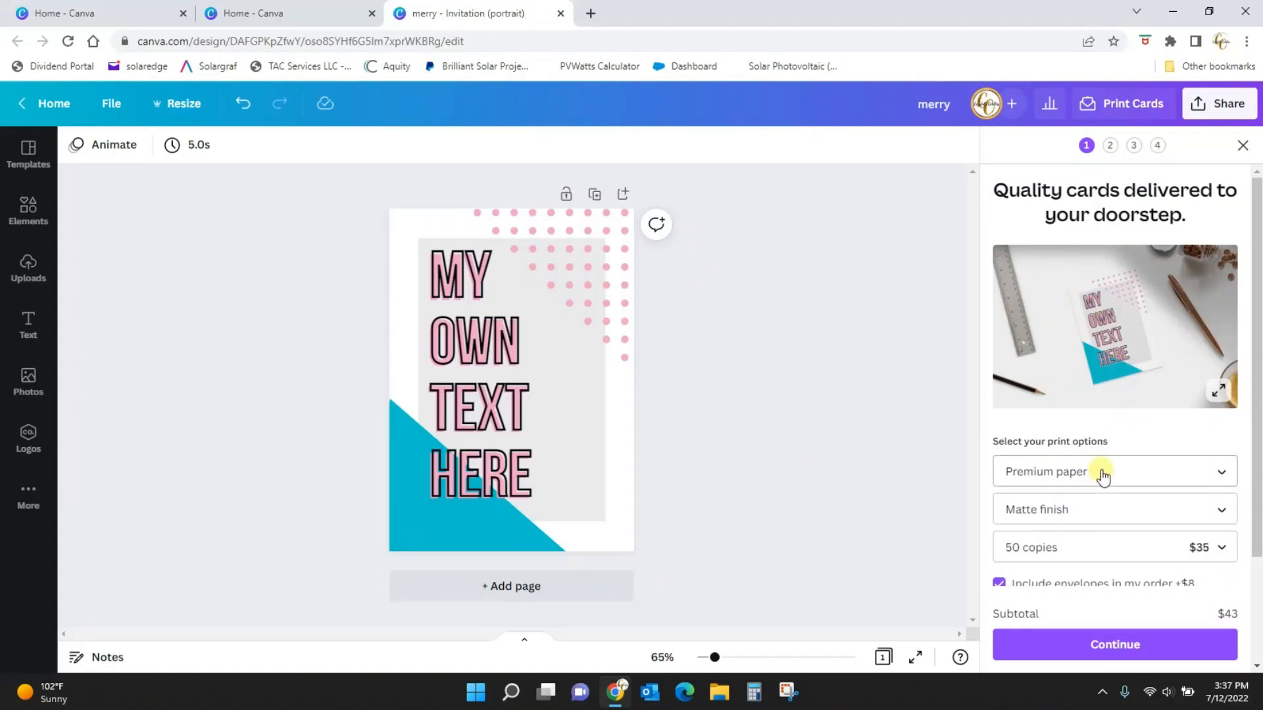
Step: Set the card print options to gloss finish and 25 copies, and exclude envelopes from the order
click(1095, 505)
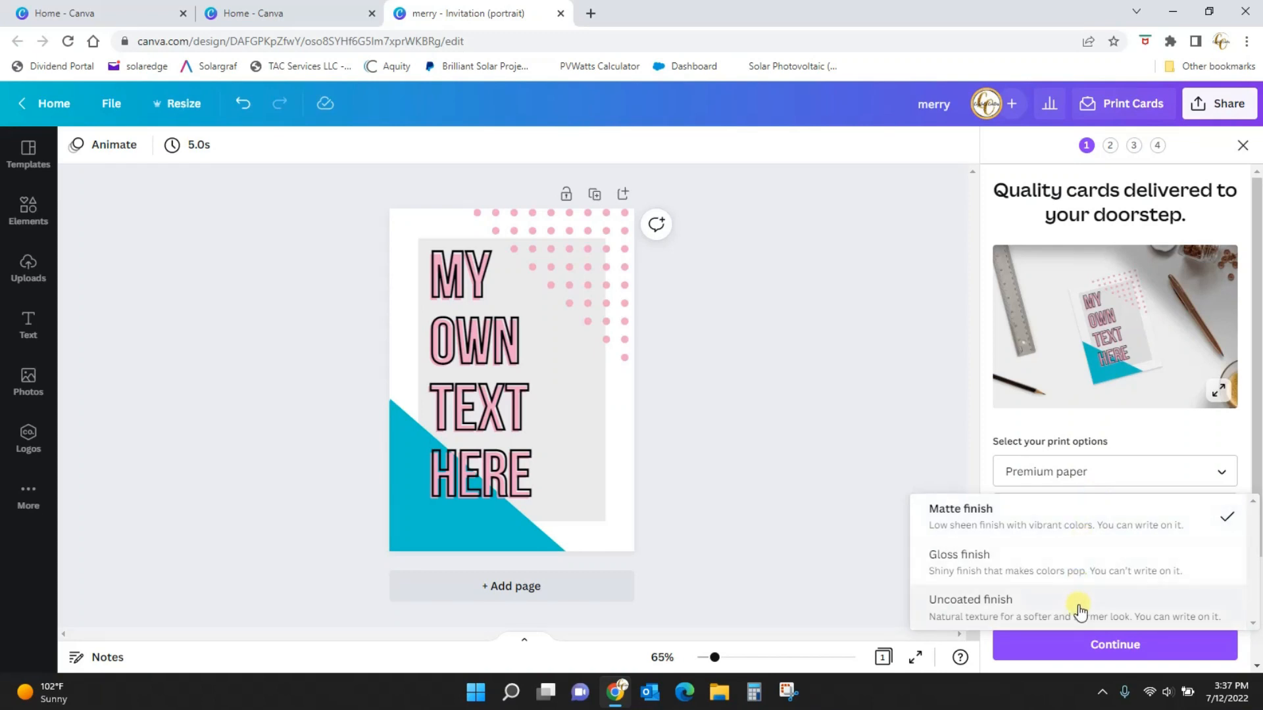
click(1074, 554)
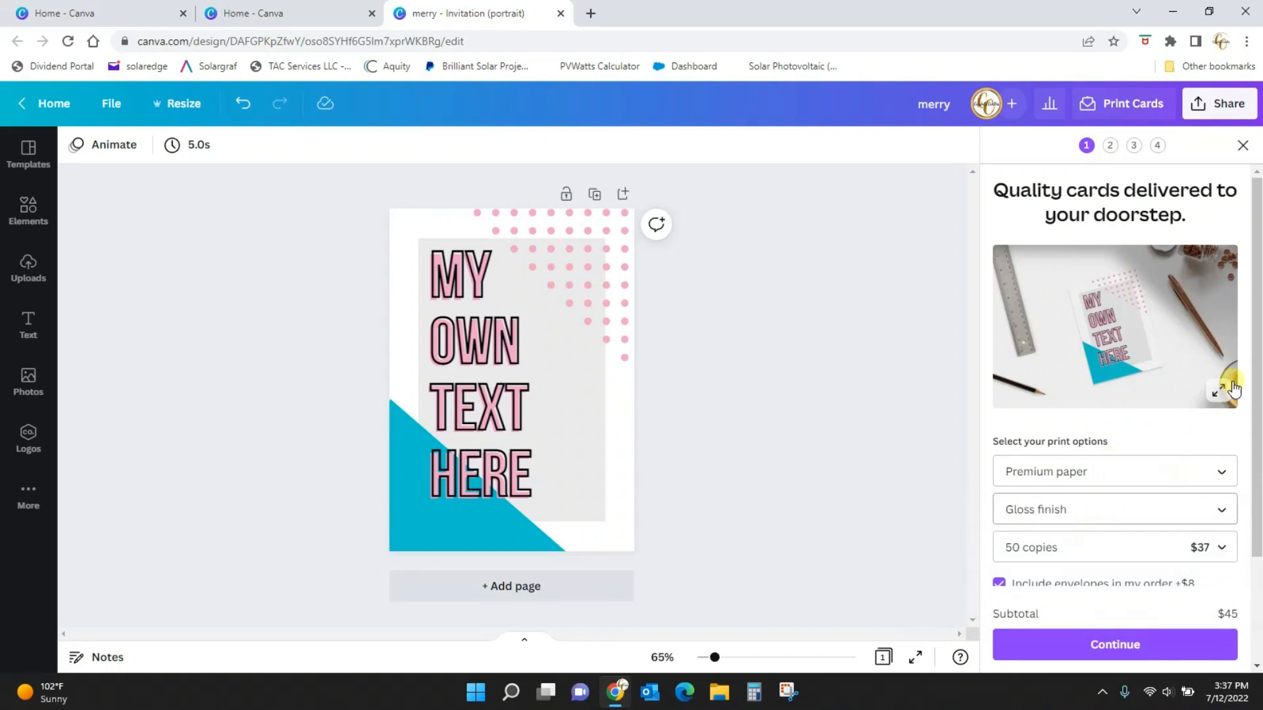
scroll(1248, 368, down, 1)
click(1100, 462)
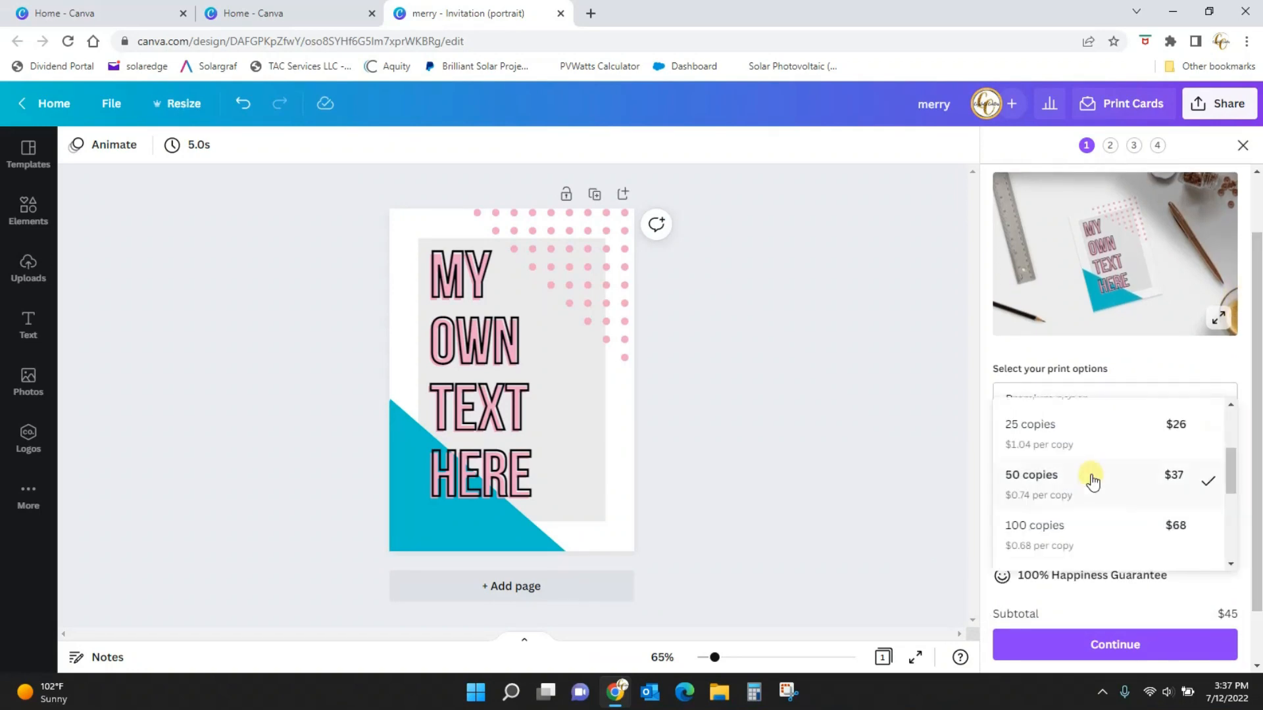
click(1095, 442)
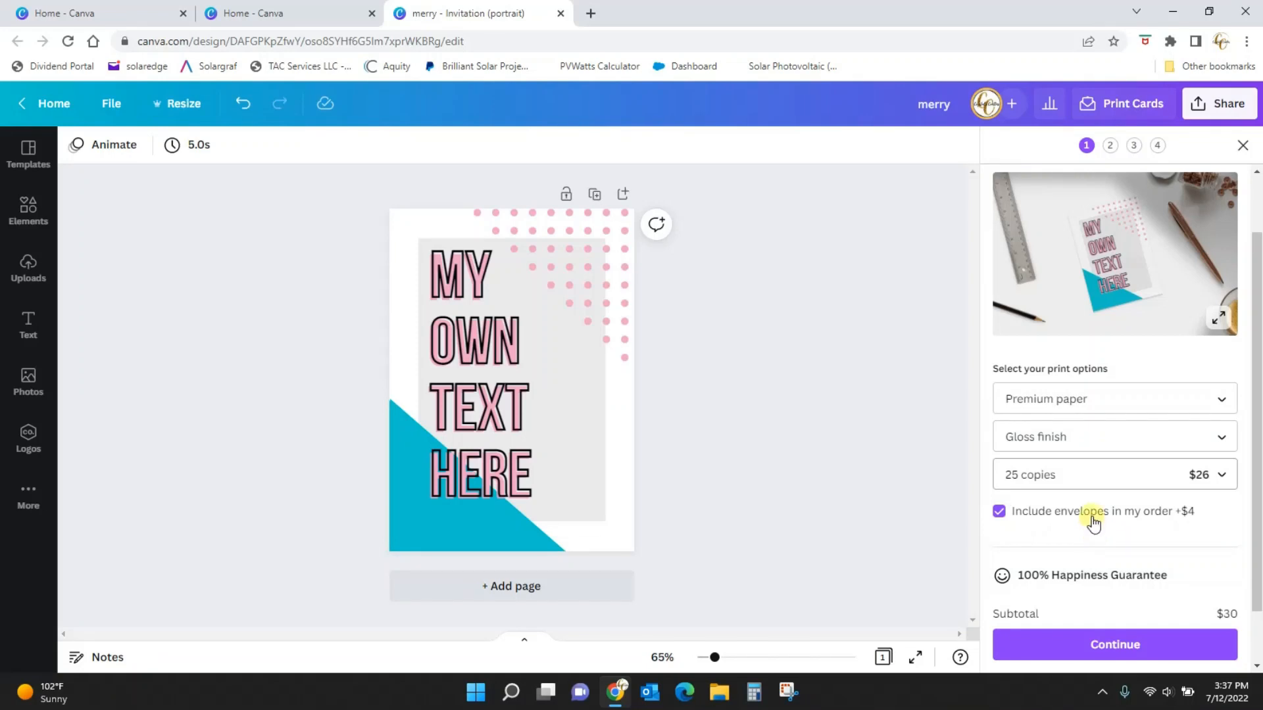
click(999, 514)
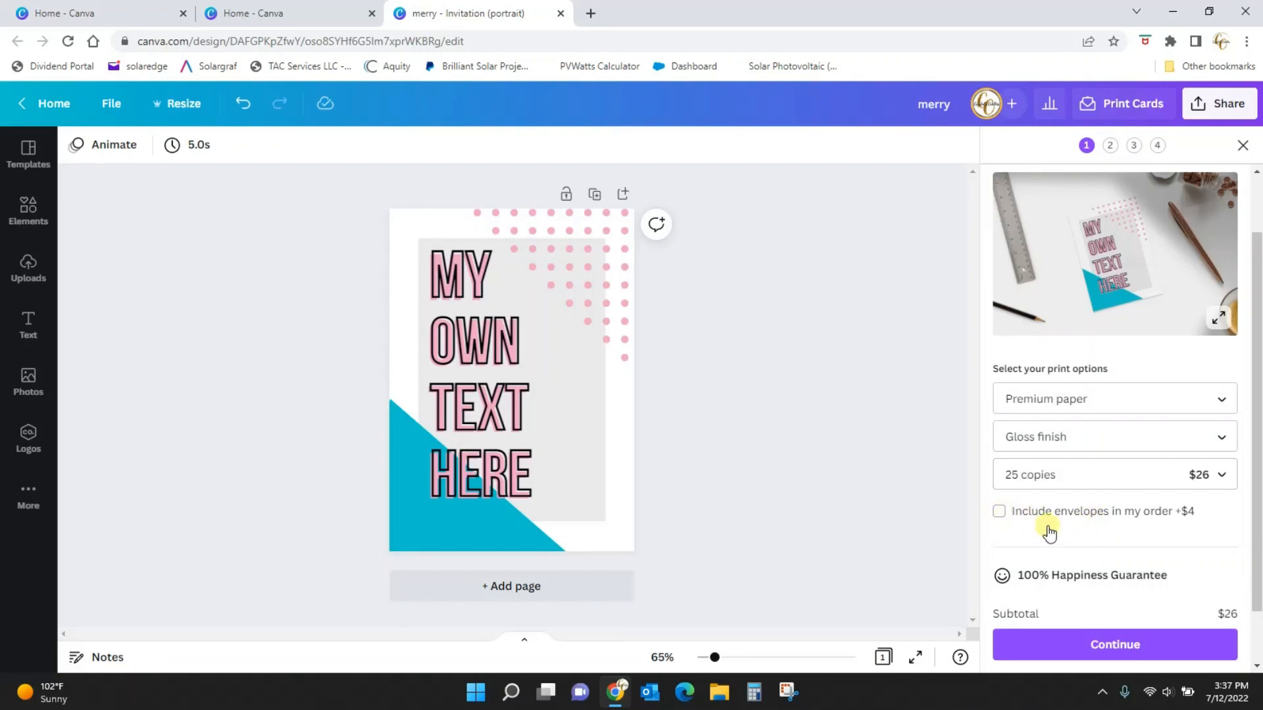
click(1115, 645)
Step: Open the sharing options for the invitation design
click(1219, 107)
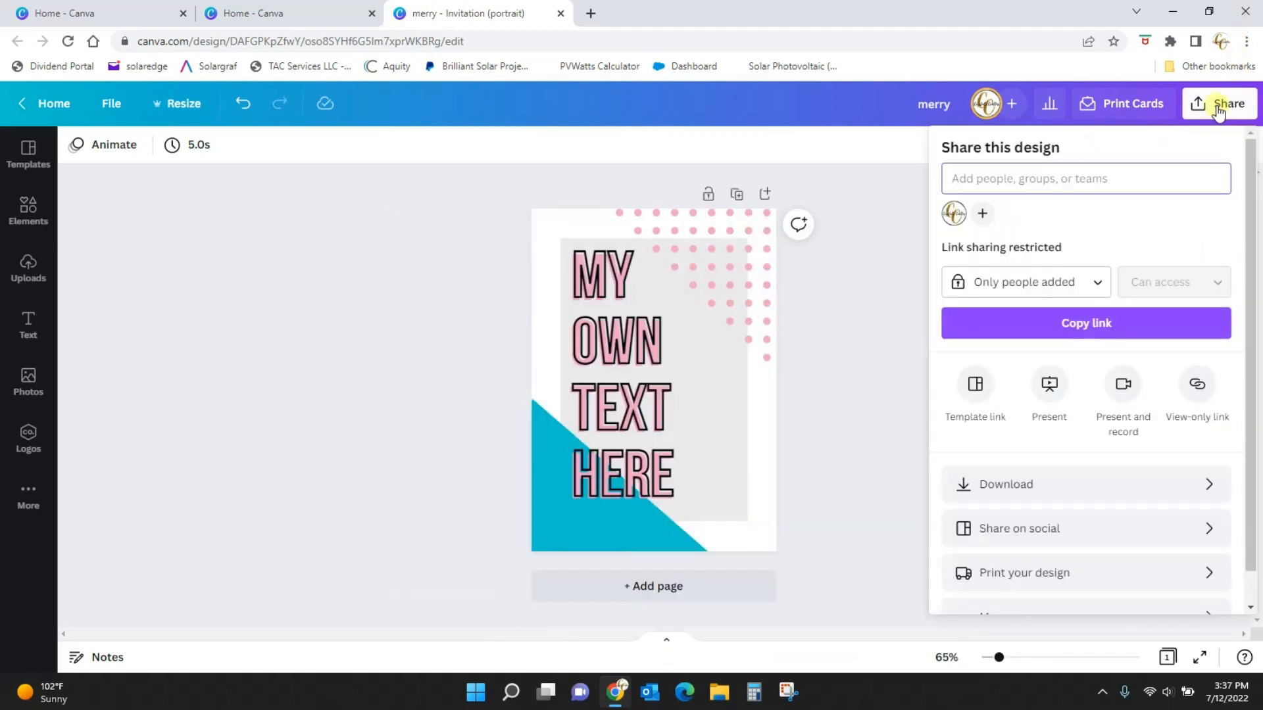